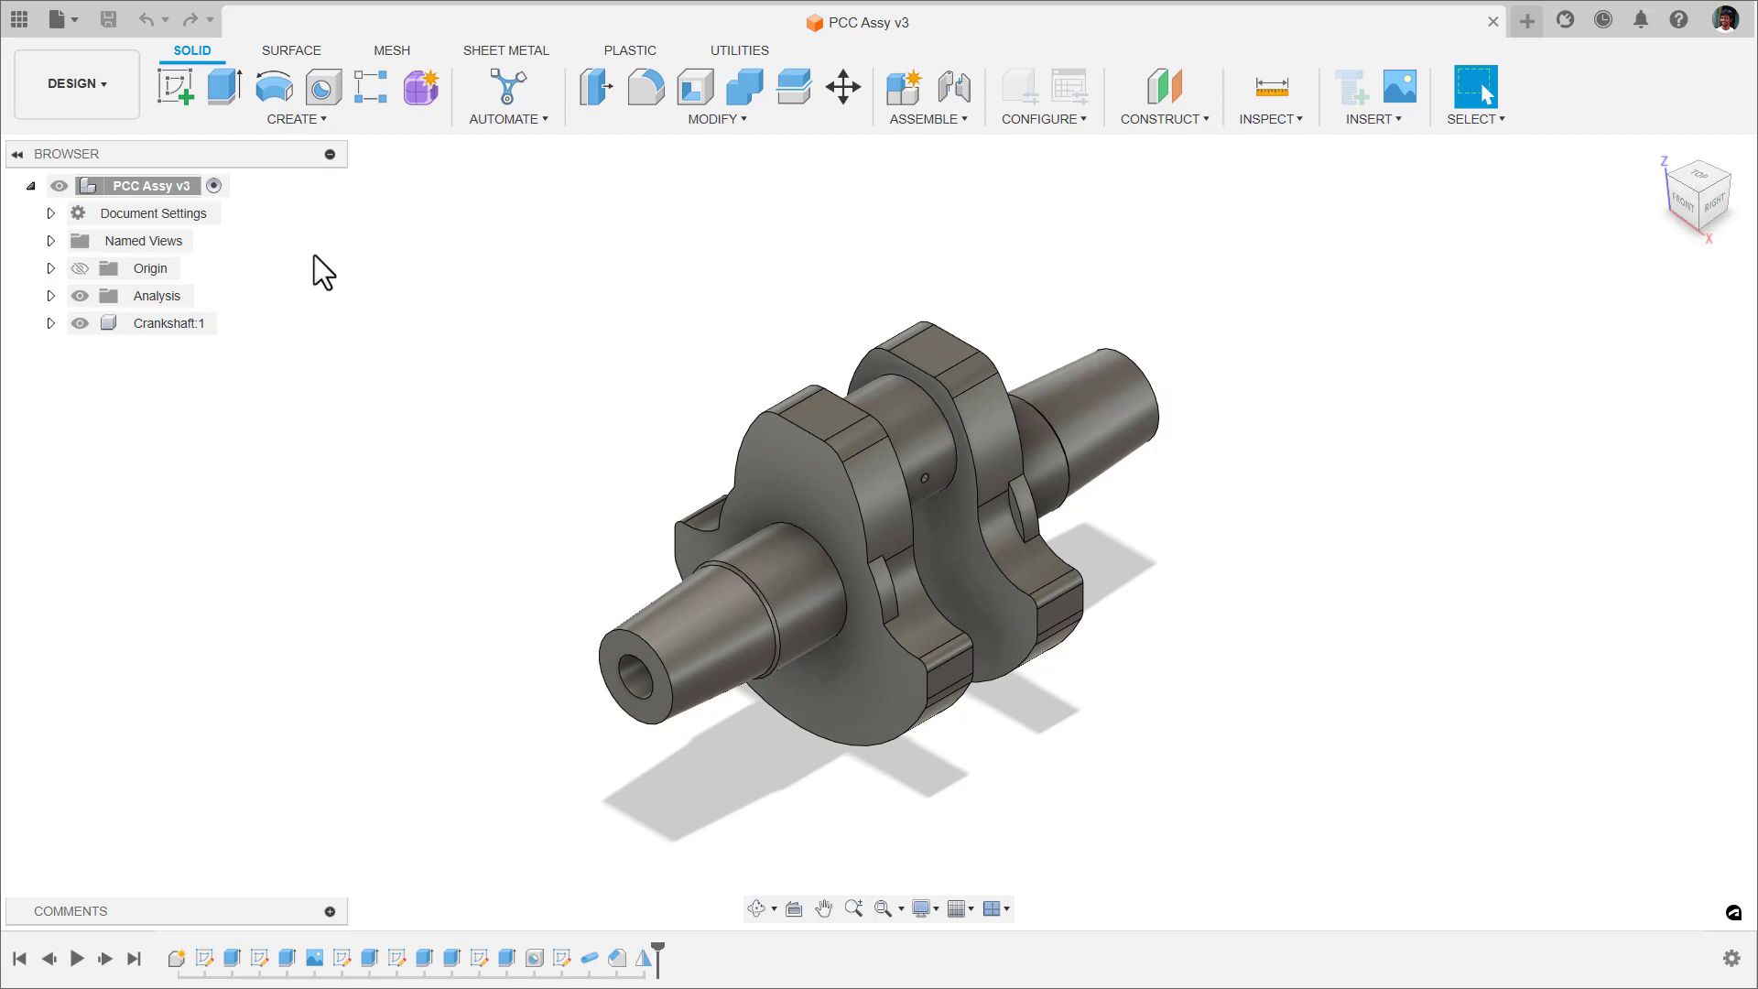
{"action": "left_click", "coordinate": [309, 123]}
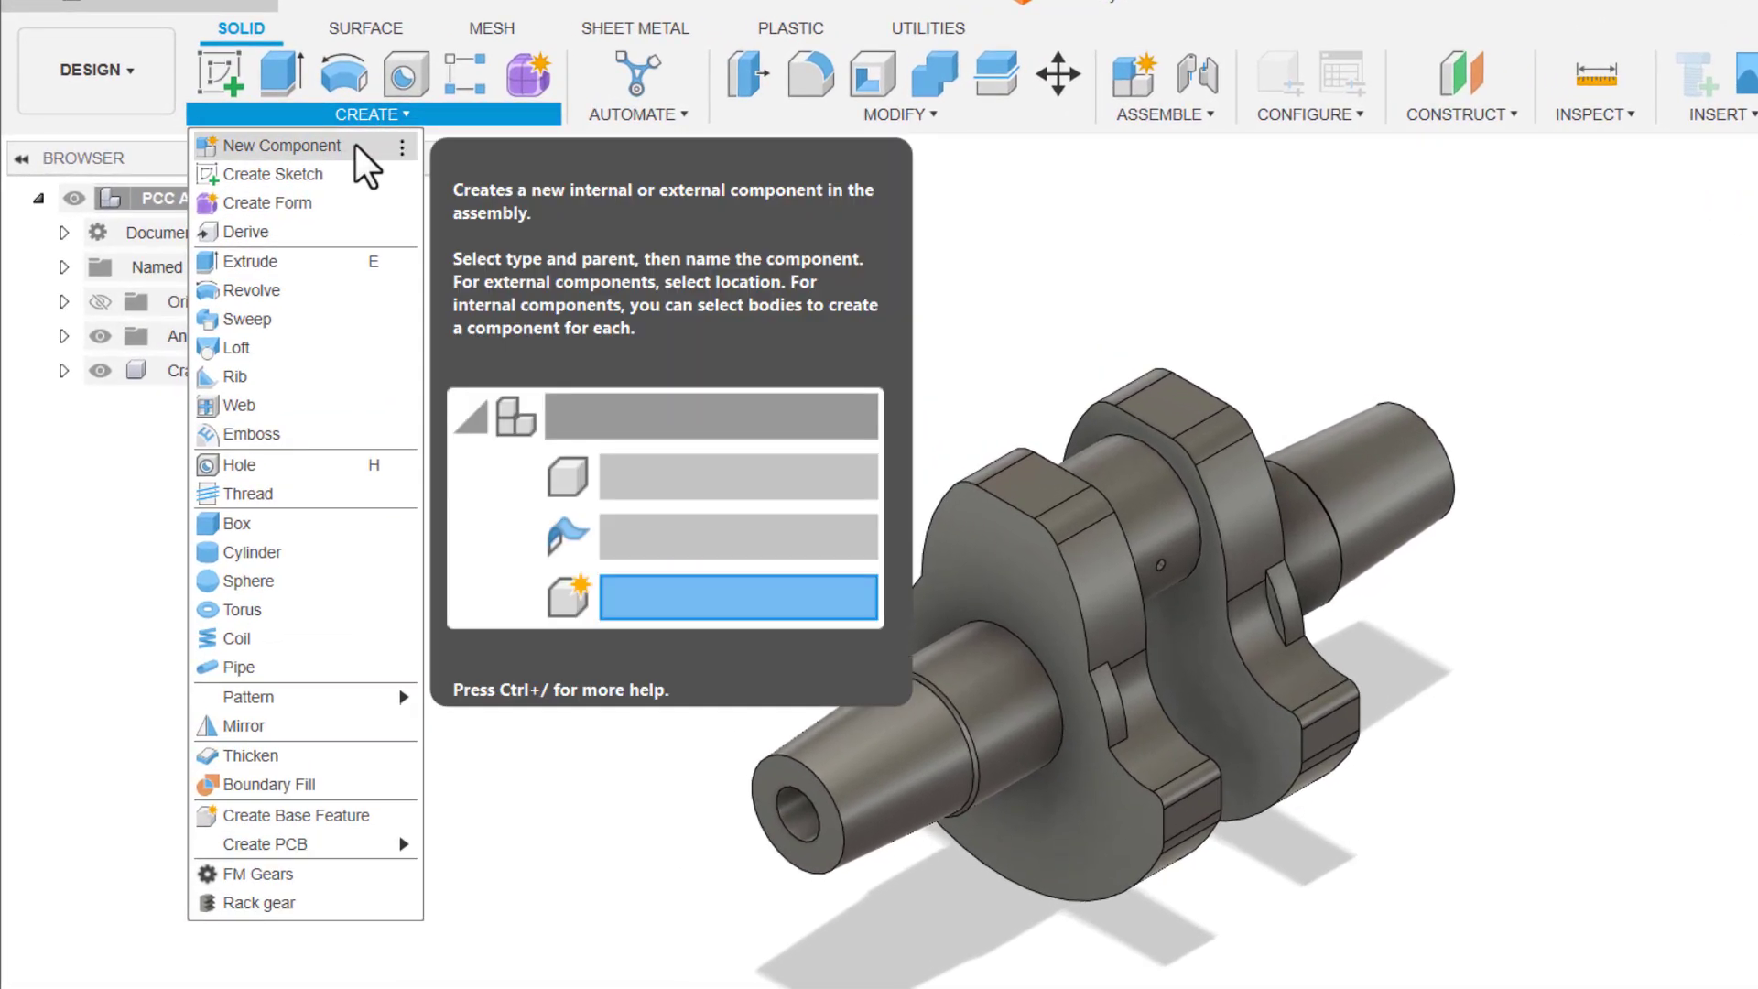
{"action": "right_click", "coordinate": [161, 200]}
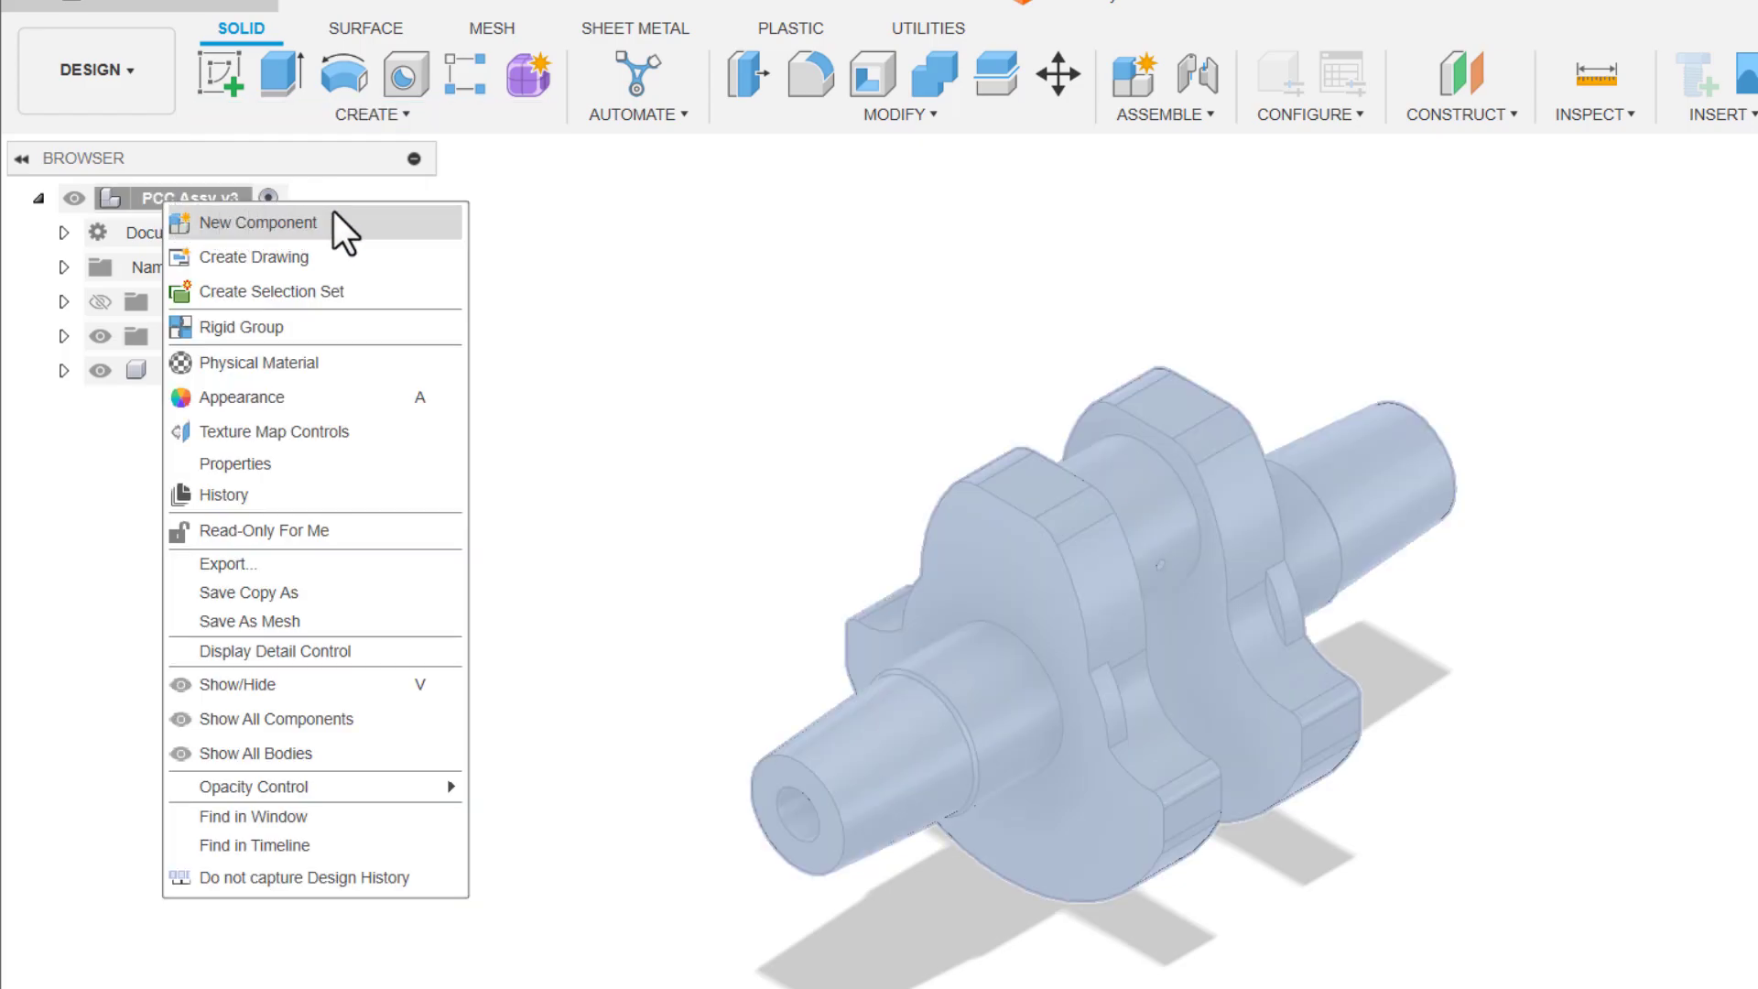
- Create and activate an internal standard component named Connecting Rod under the top-level PCC Assy assembly
{"action": "left_click", "coordinate": [1128, 113]}
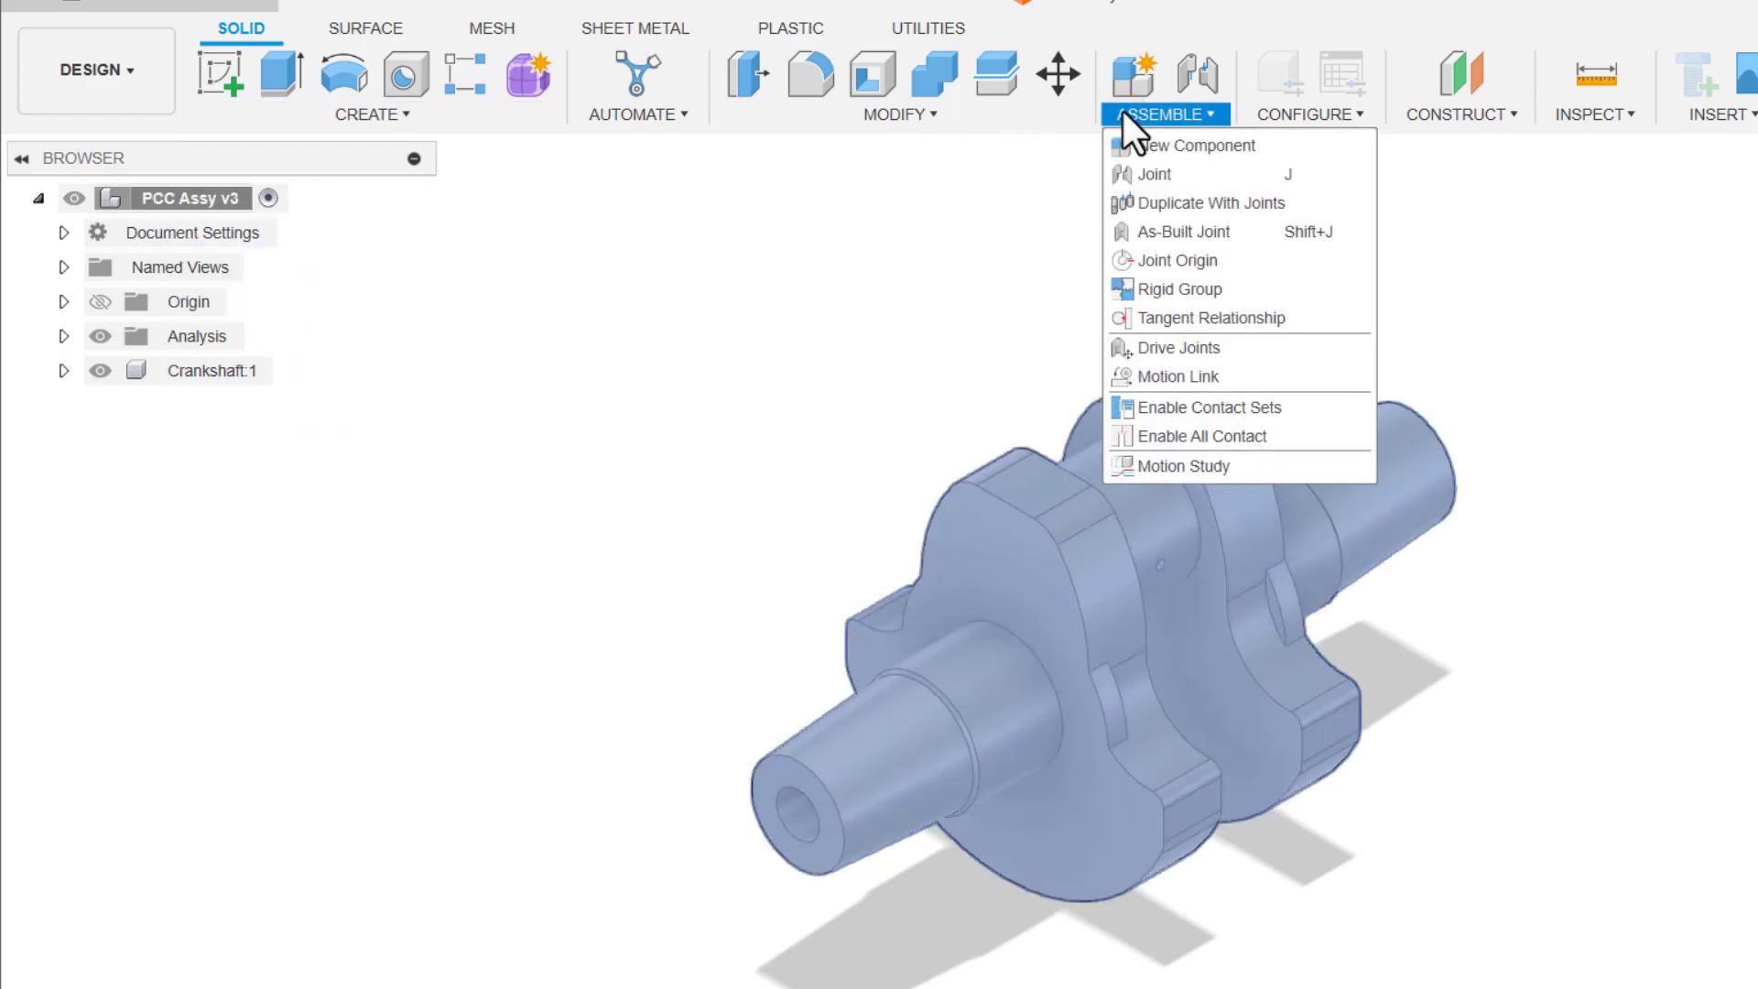
{"action": "left_click", "coordinate": [1166, 112]}
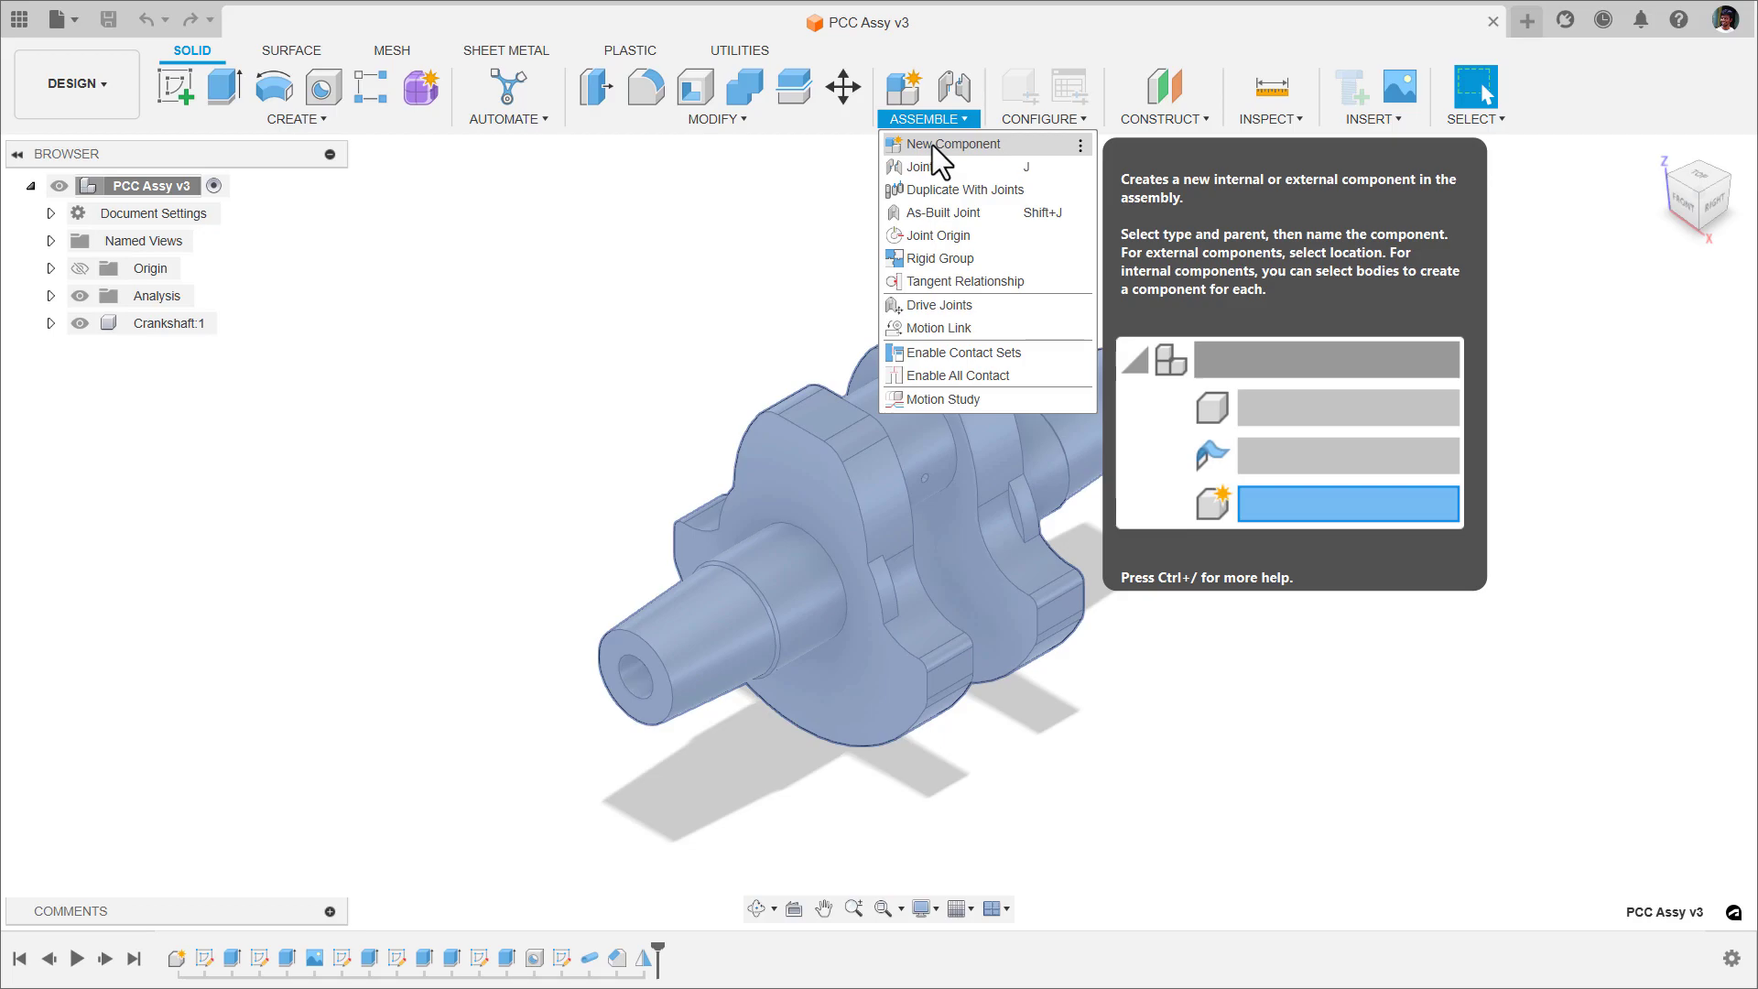
{"action": "left_click", "coordinate": [932, 145]}
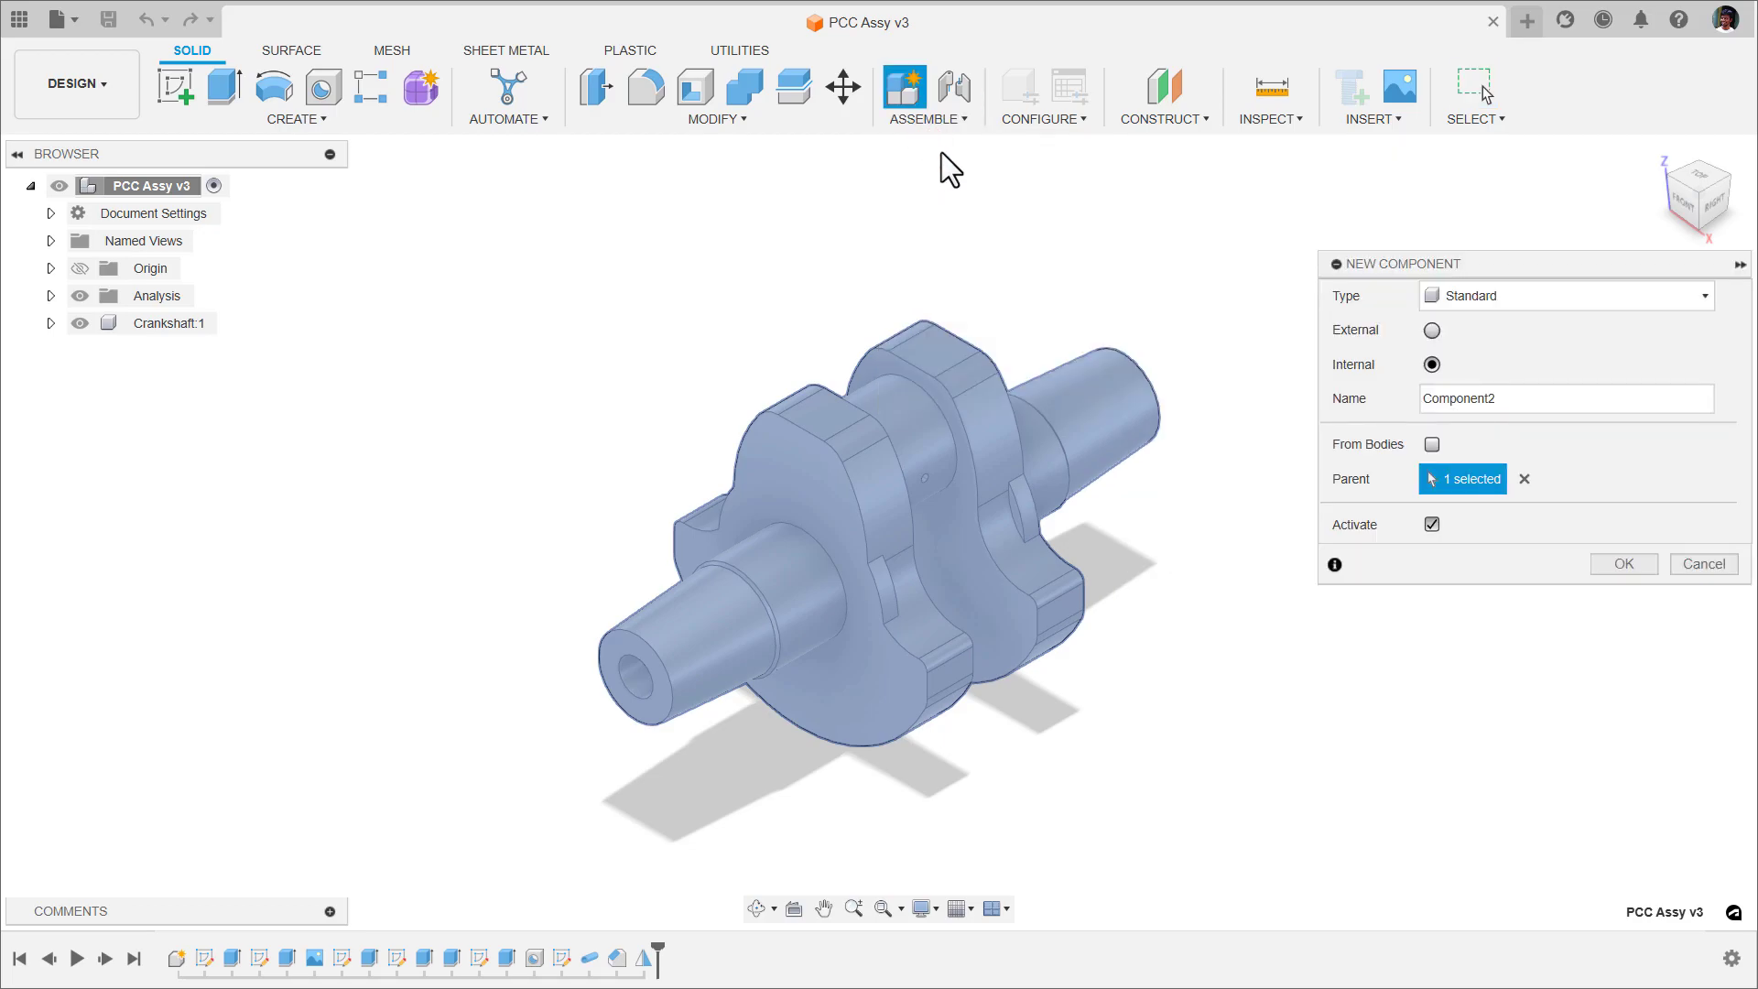
{"action": "left_click_drag", "start_coordinate": [1519, 401], "coordinate": [1353, 413]}
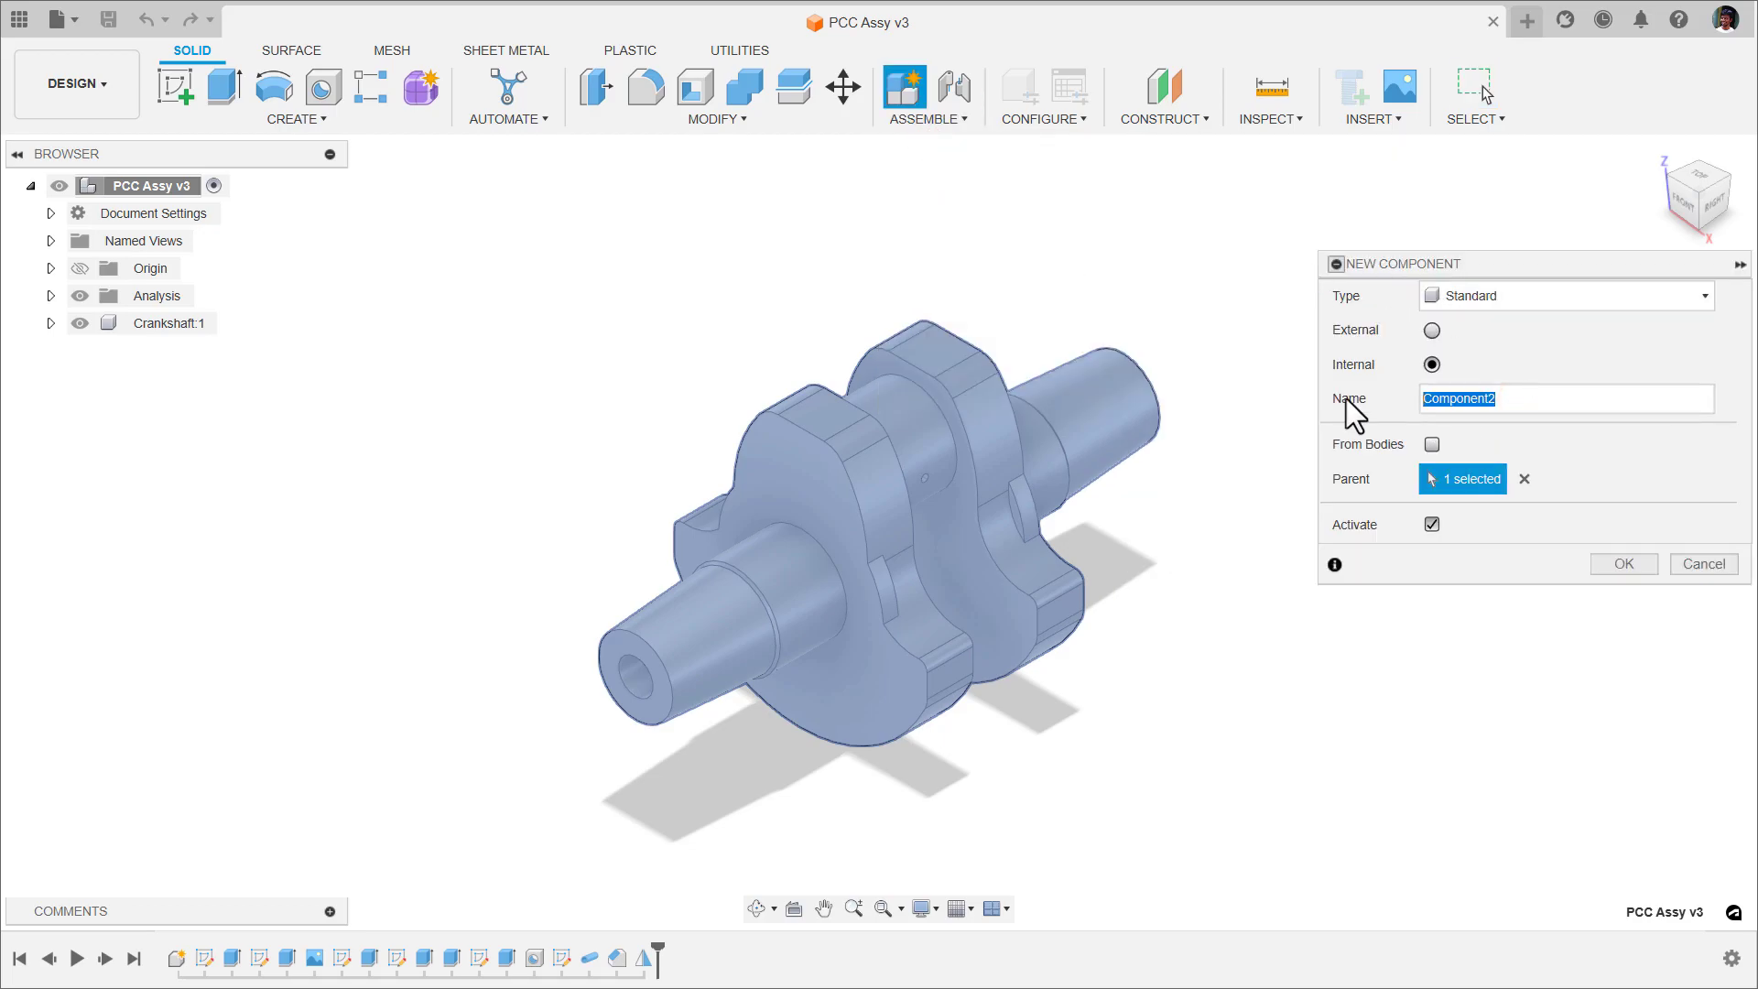
{"action": "type", "text": "Connecting Rod"}
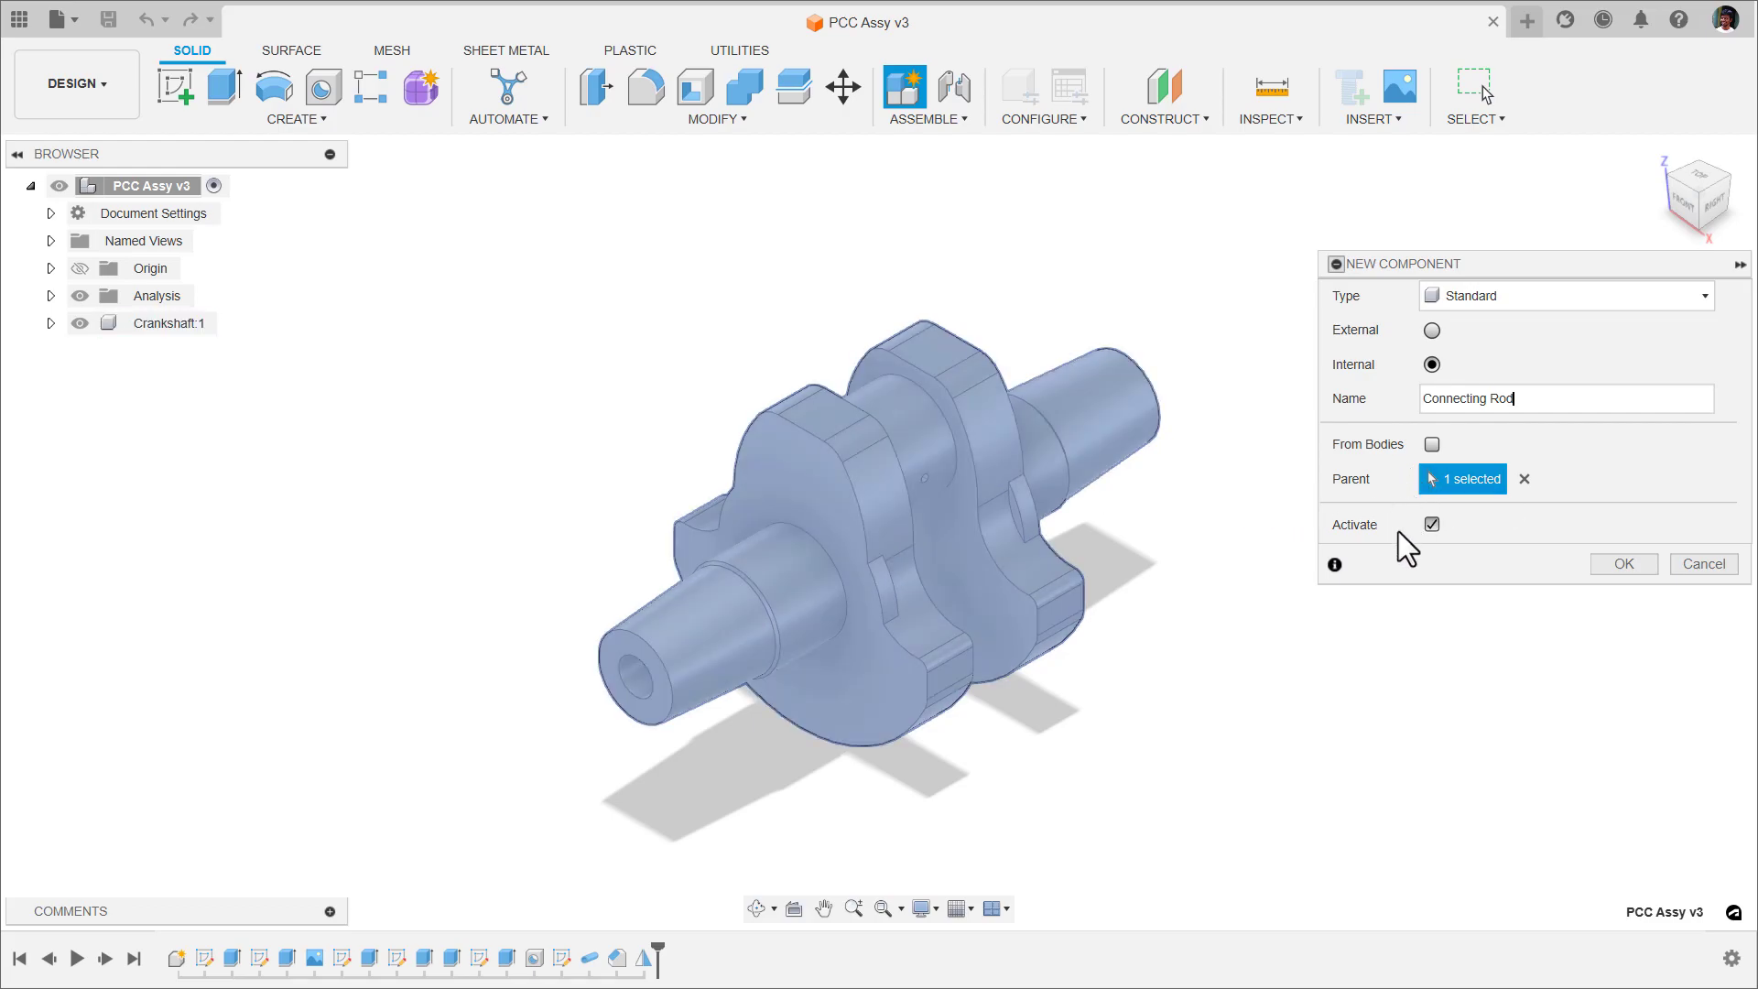
{"action": "left_click", "coordinate": [1609, 572]}
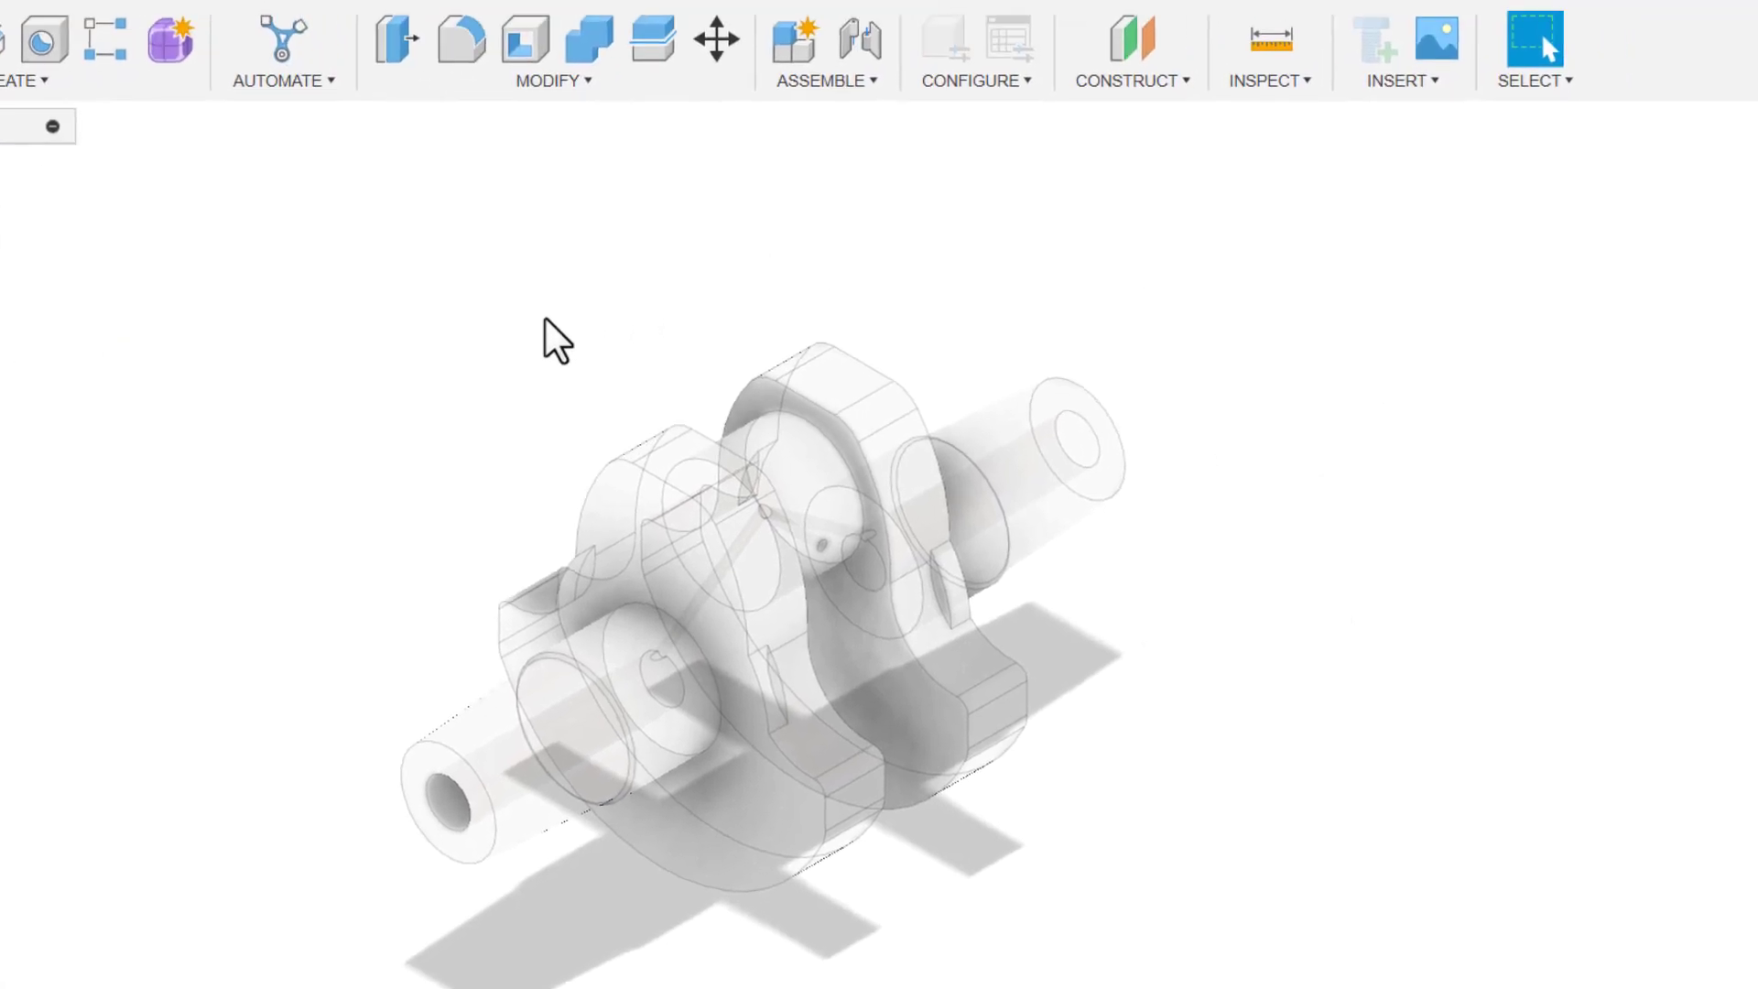
- Measure the cylindrical face of the crankpin between the two crankshaft webs
{"action": "left_click", "coordinate": [659, 481]}
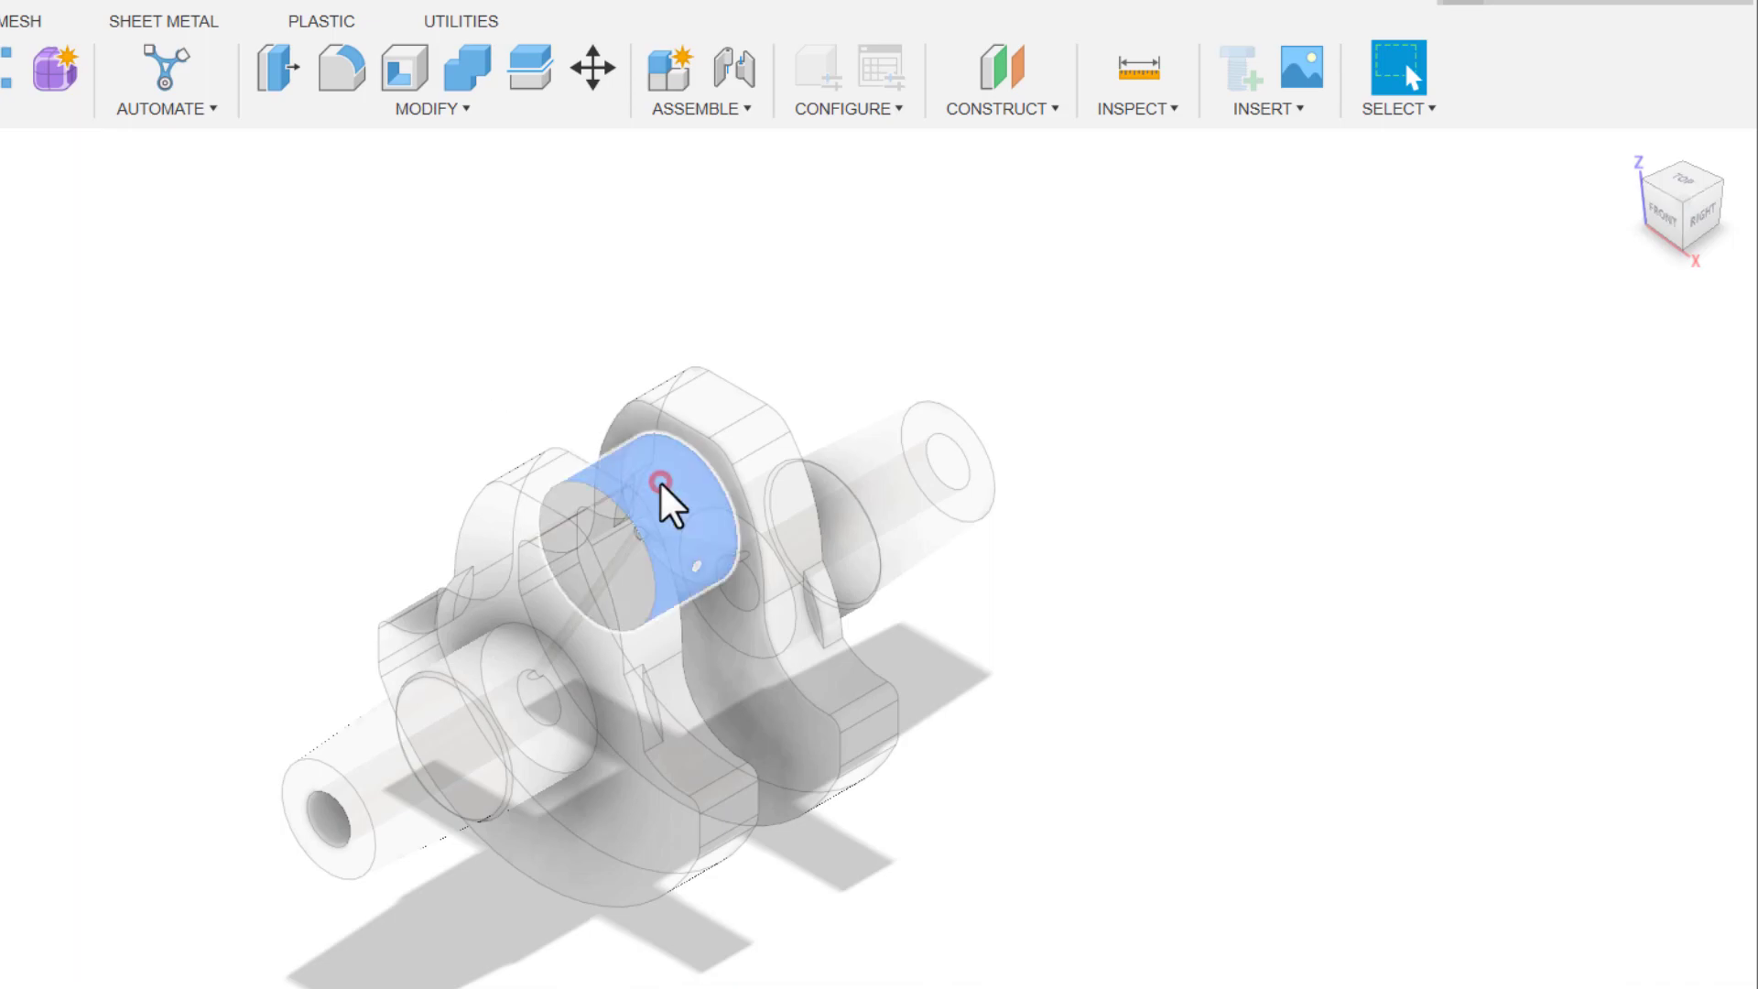
{"action": "left_click", "coordinate": [1135, 80]}
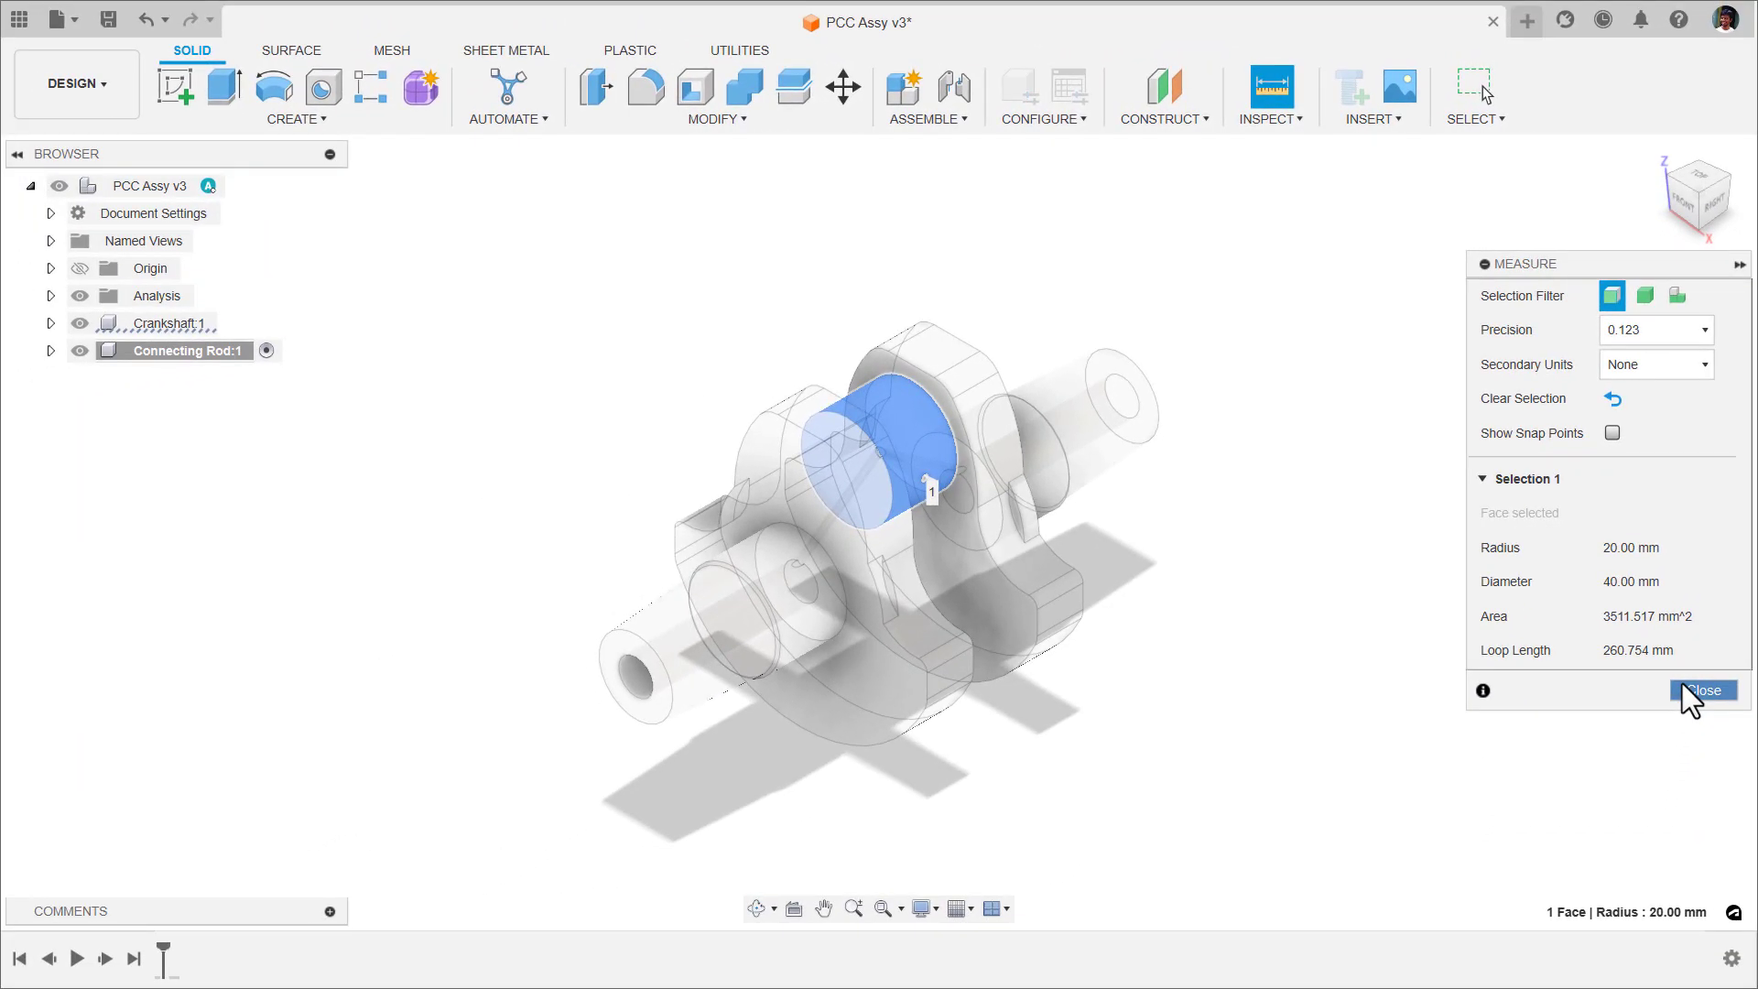
{"action": "left_click", "coordinate": [1682, 690]}
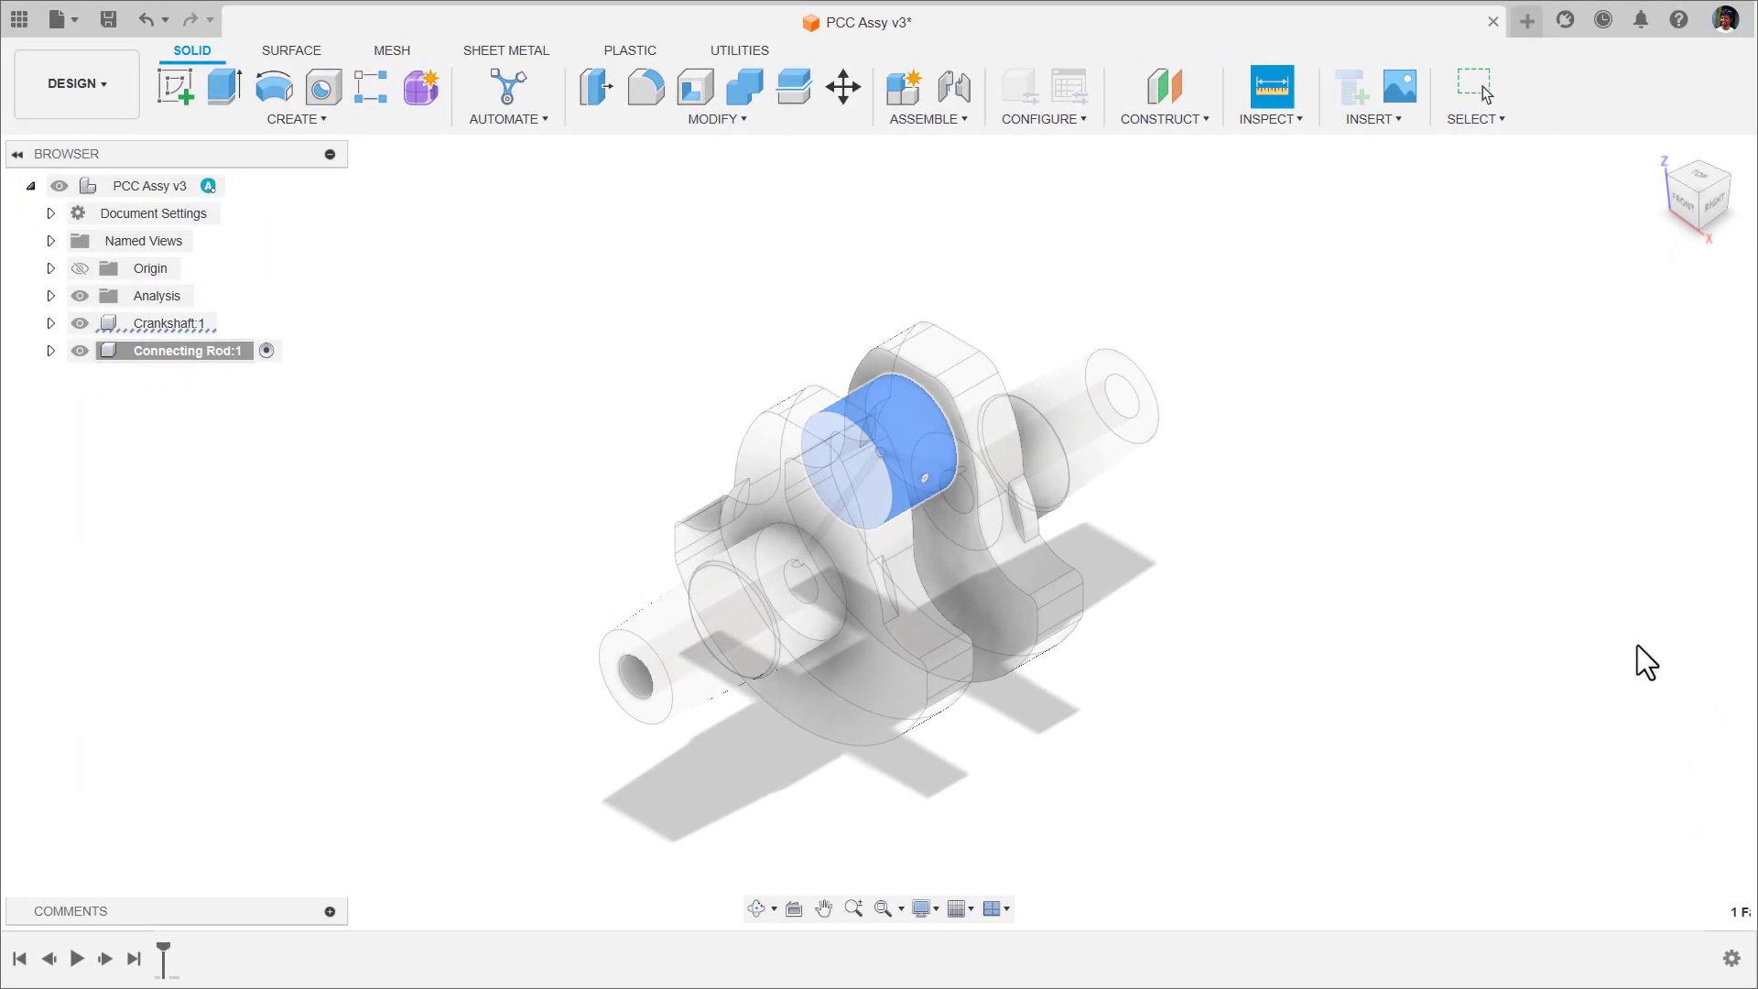
- Hide the Crankshaft component and show the origin of the Connecting Rod component
{"action": "left_click", "coordinate": [78, 326]}
{"action": "left_click", "coordinate": [80, 323]}
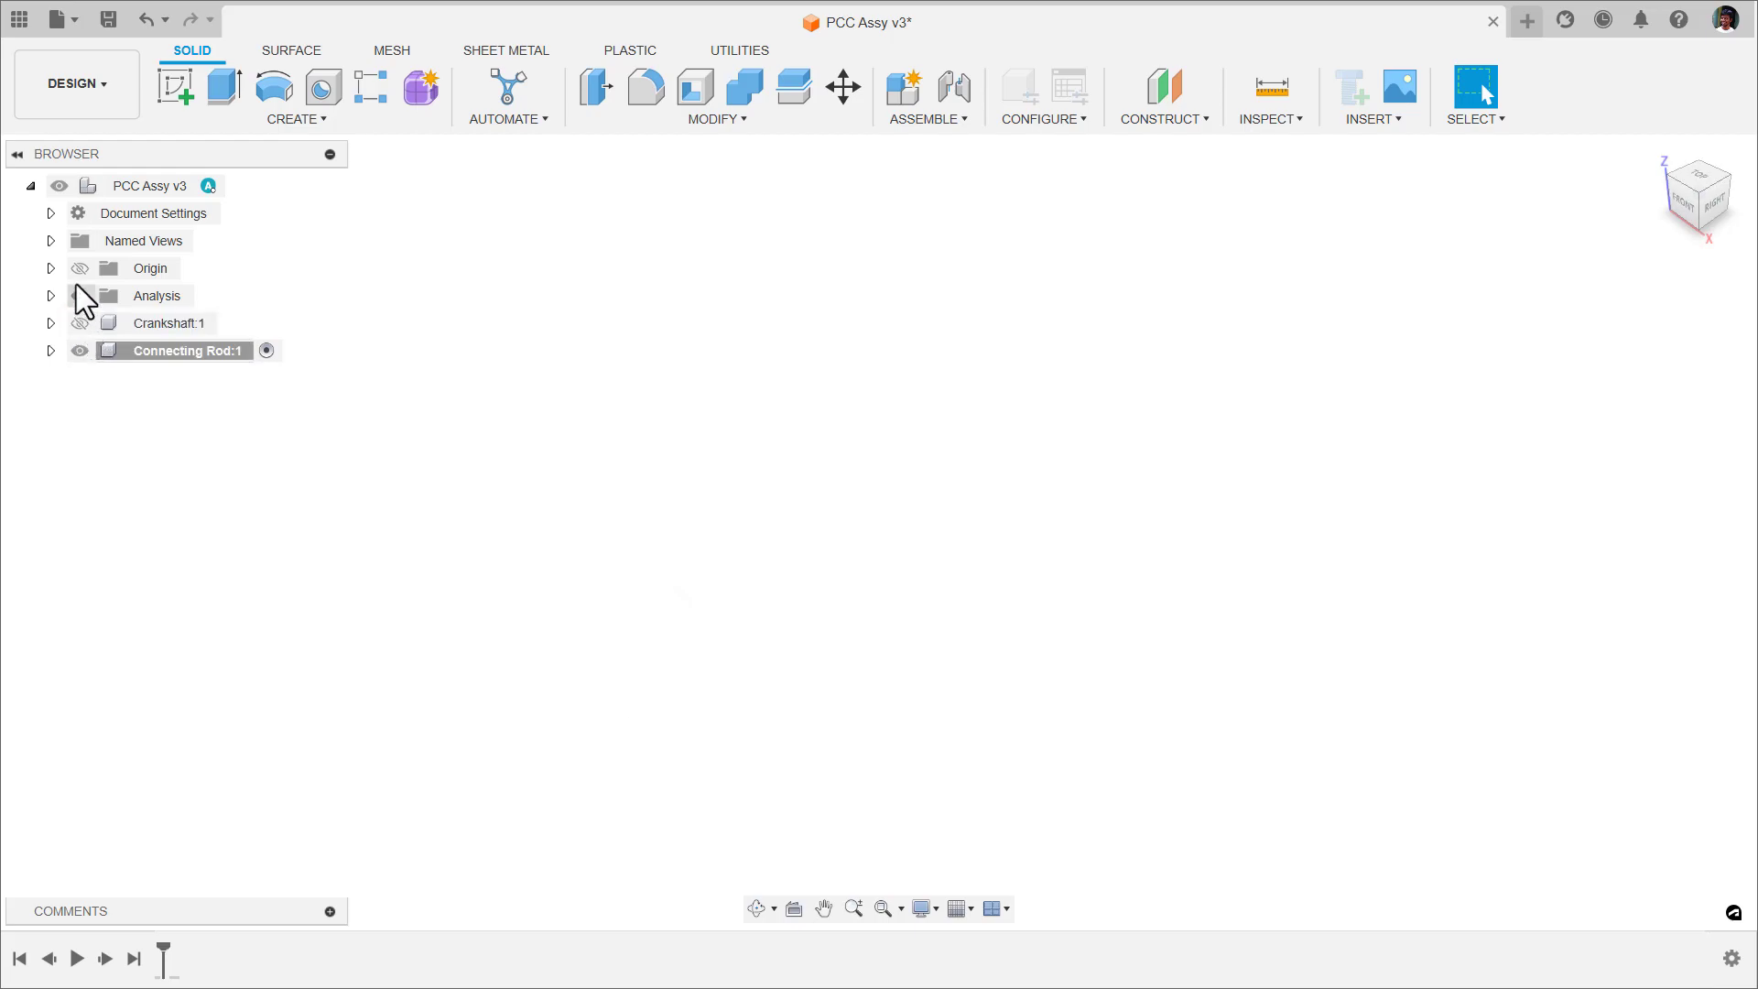
{"action": "left_click", "coordinate": [50, 351]}
{"action": "left_click", "coordinate": [101, 378]}
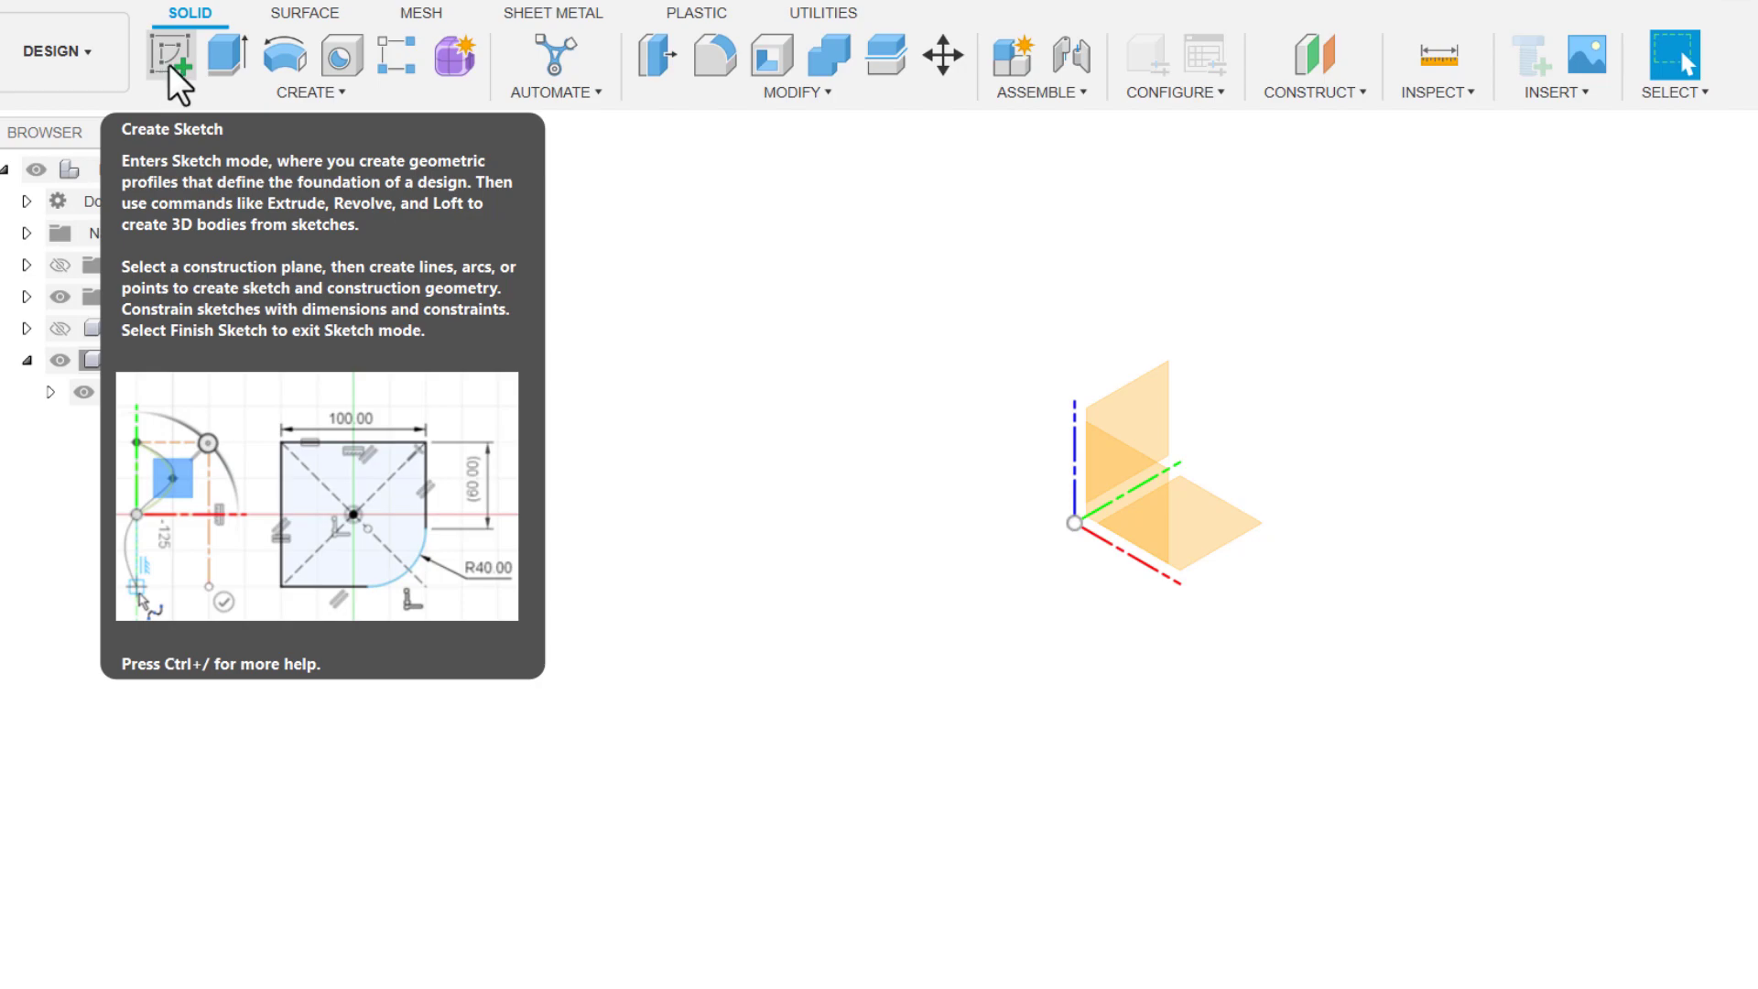
- Start a sketch on the XZ origin plane, draw a 110 mm horizontal line from the origin, and place its dimension closer to the line
{"action": "left_click", "coordinate": [168, 59]}
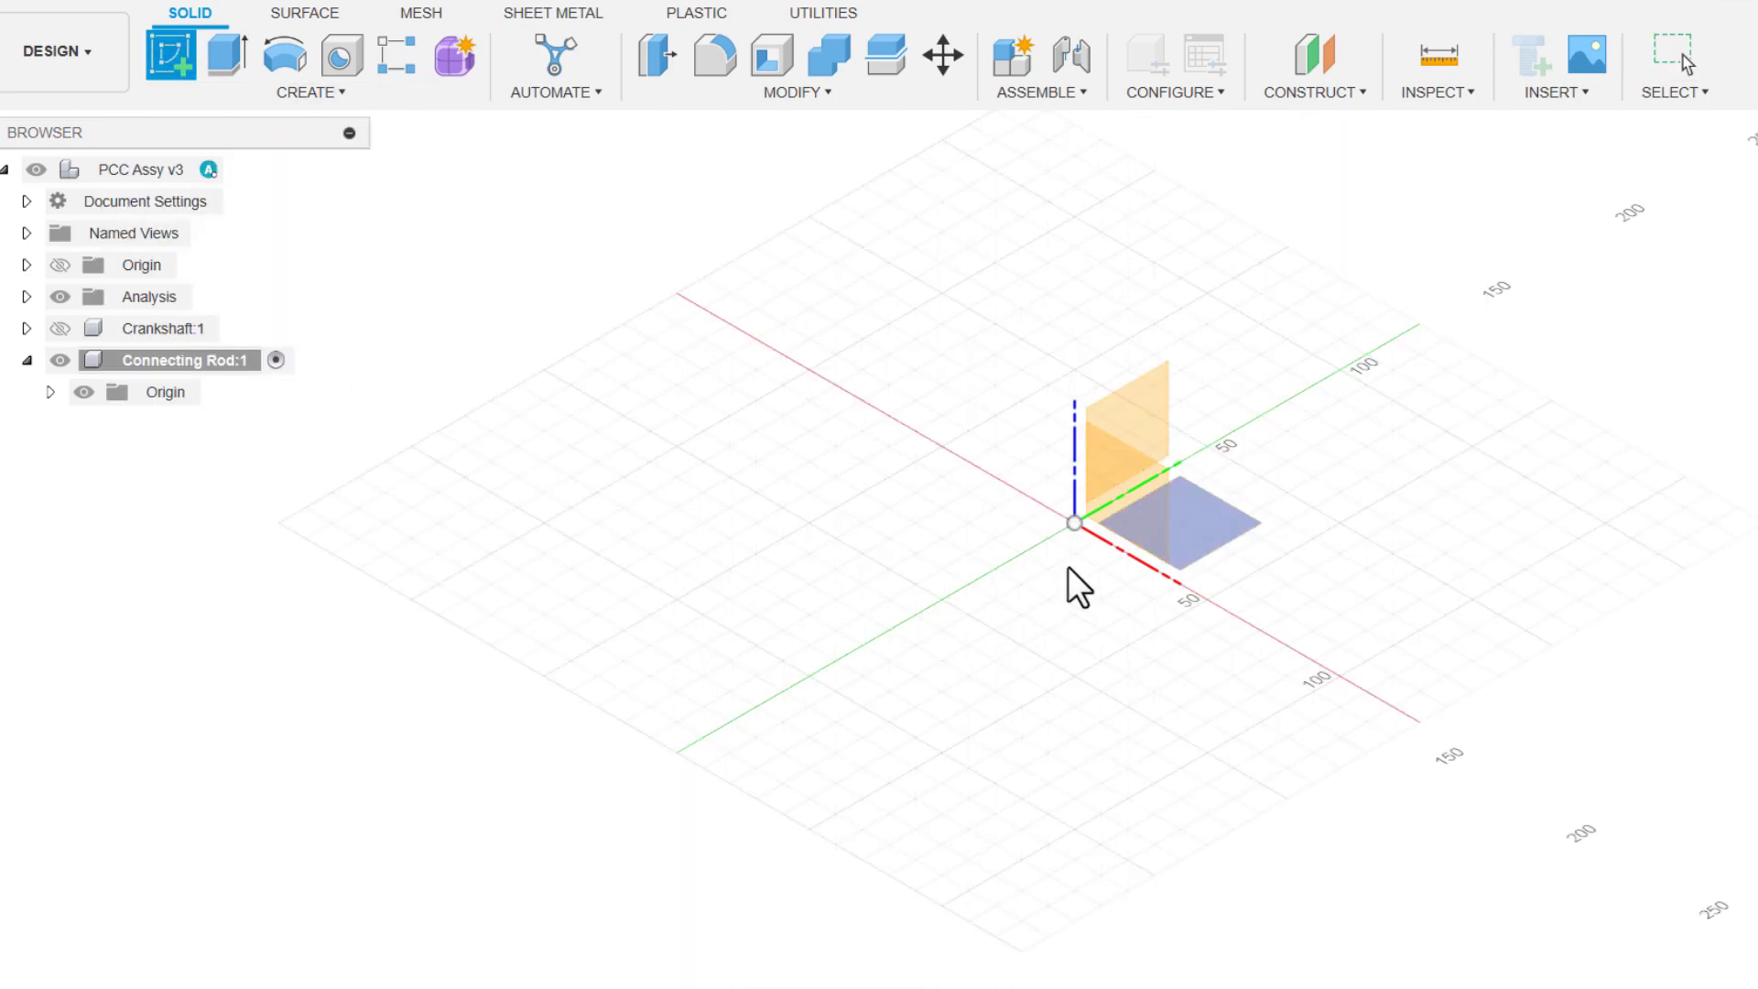
{"action": "left_click", "coordinate": [1124, 508]}
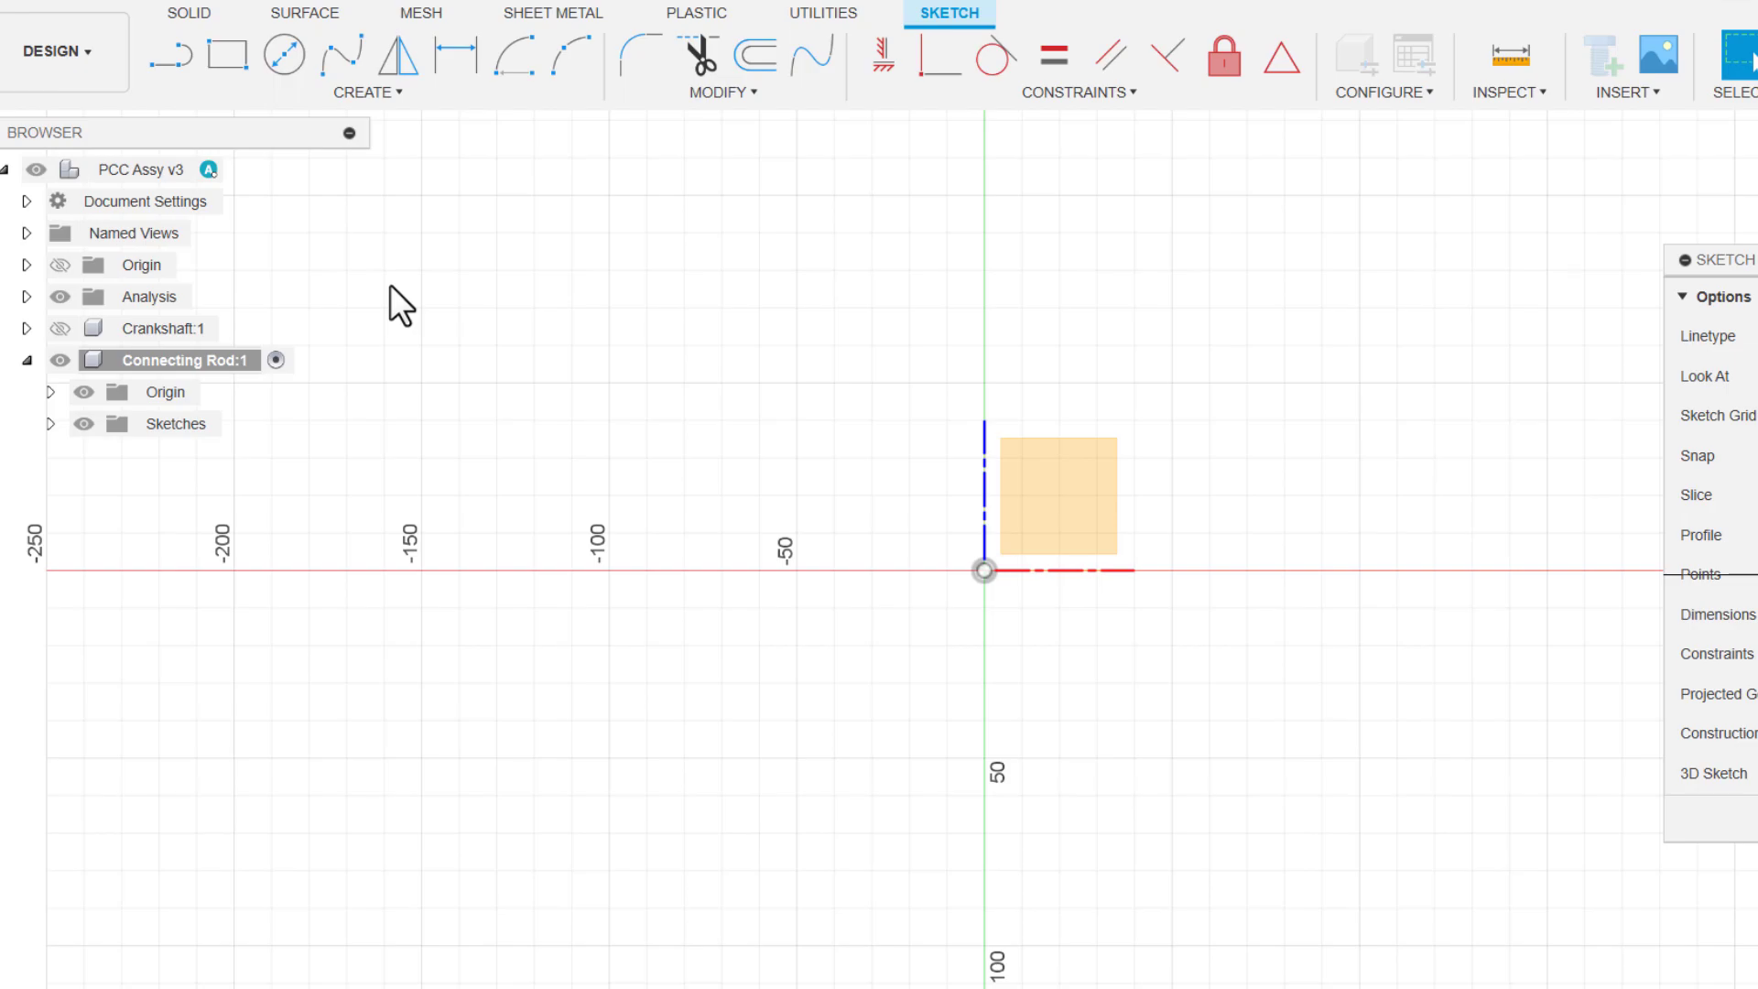
{"action": "left_click", "coordinate": [169, 62]}
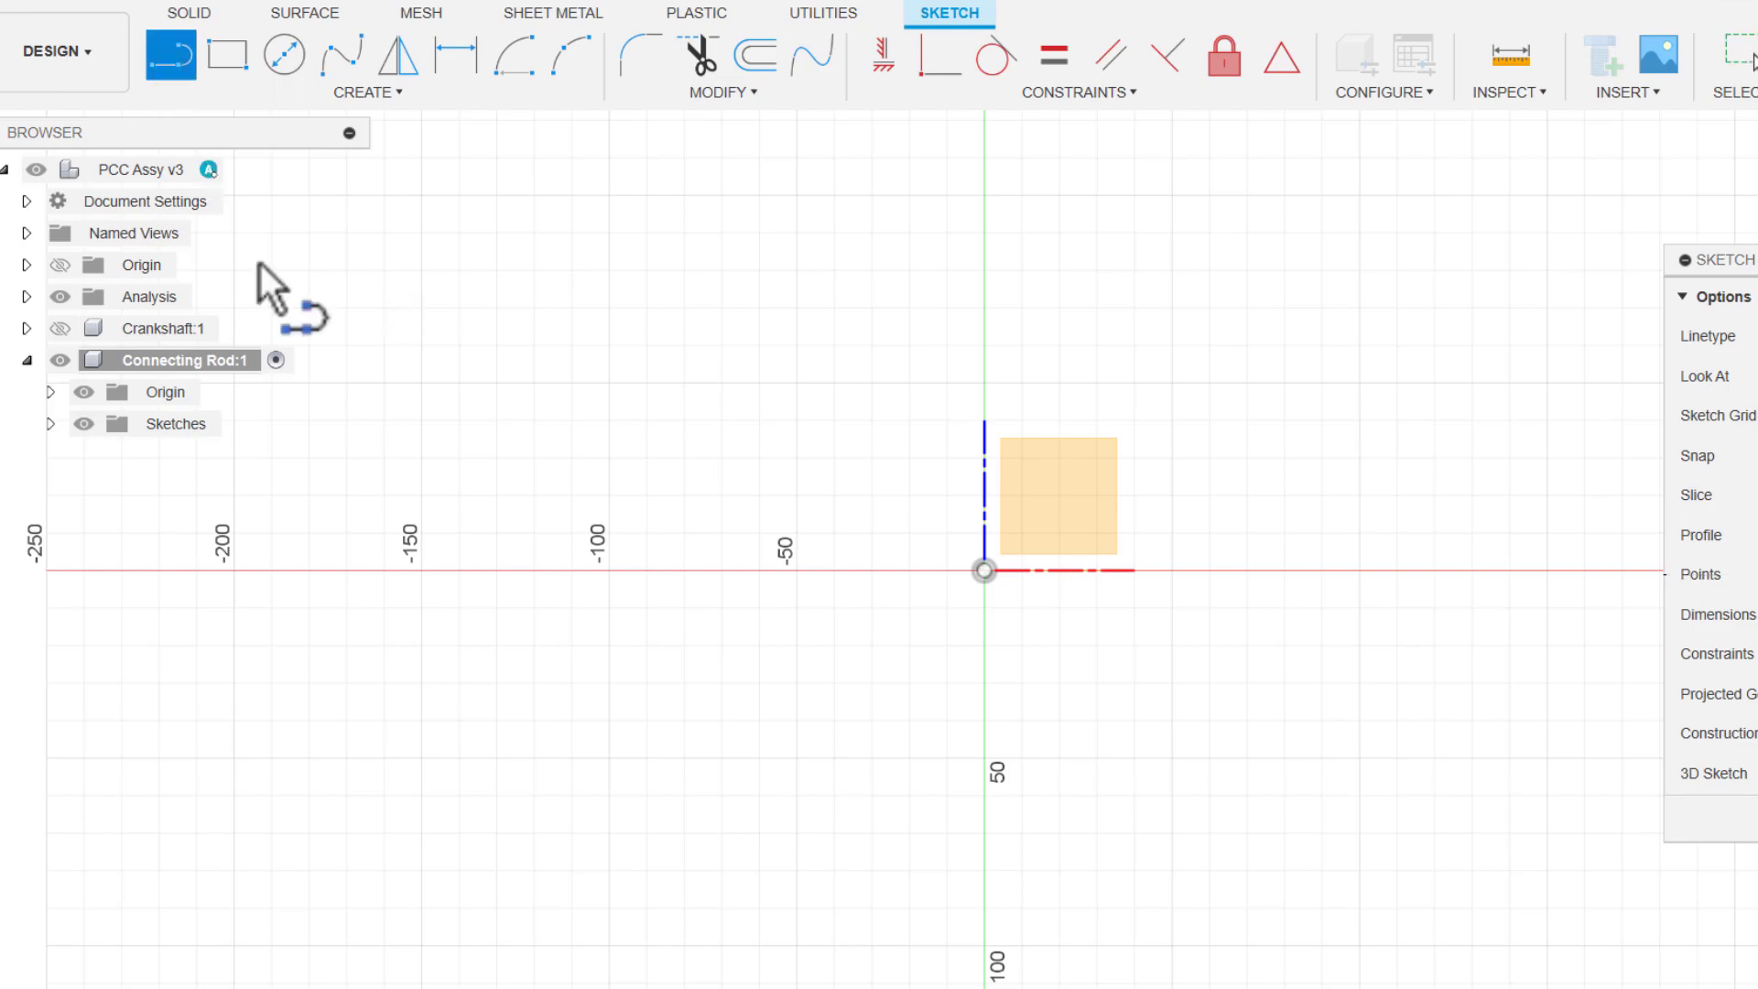
{"action": "left_click", "coordinate": [985, 569]}
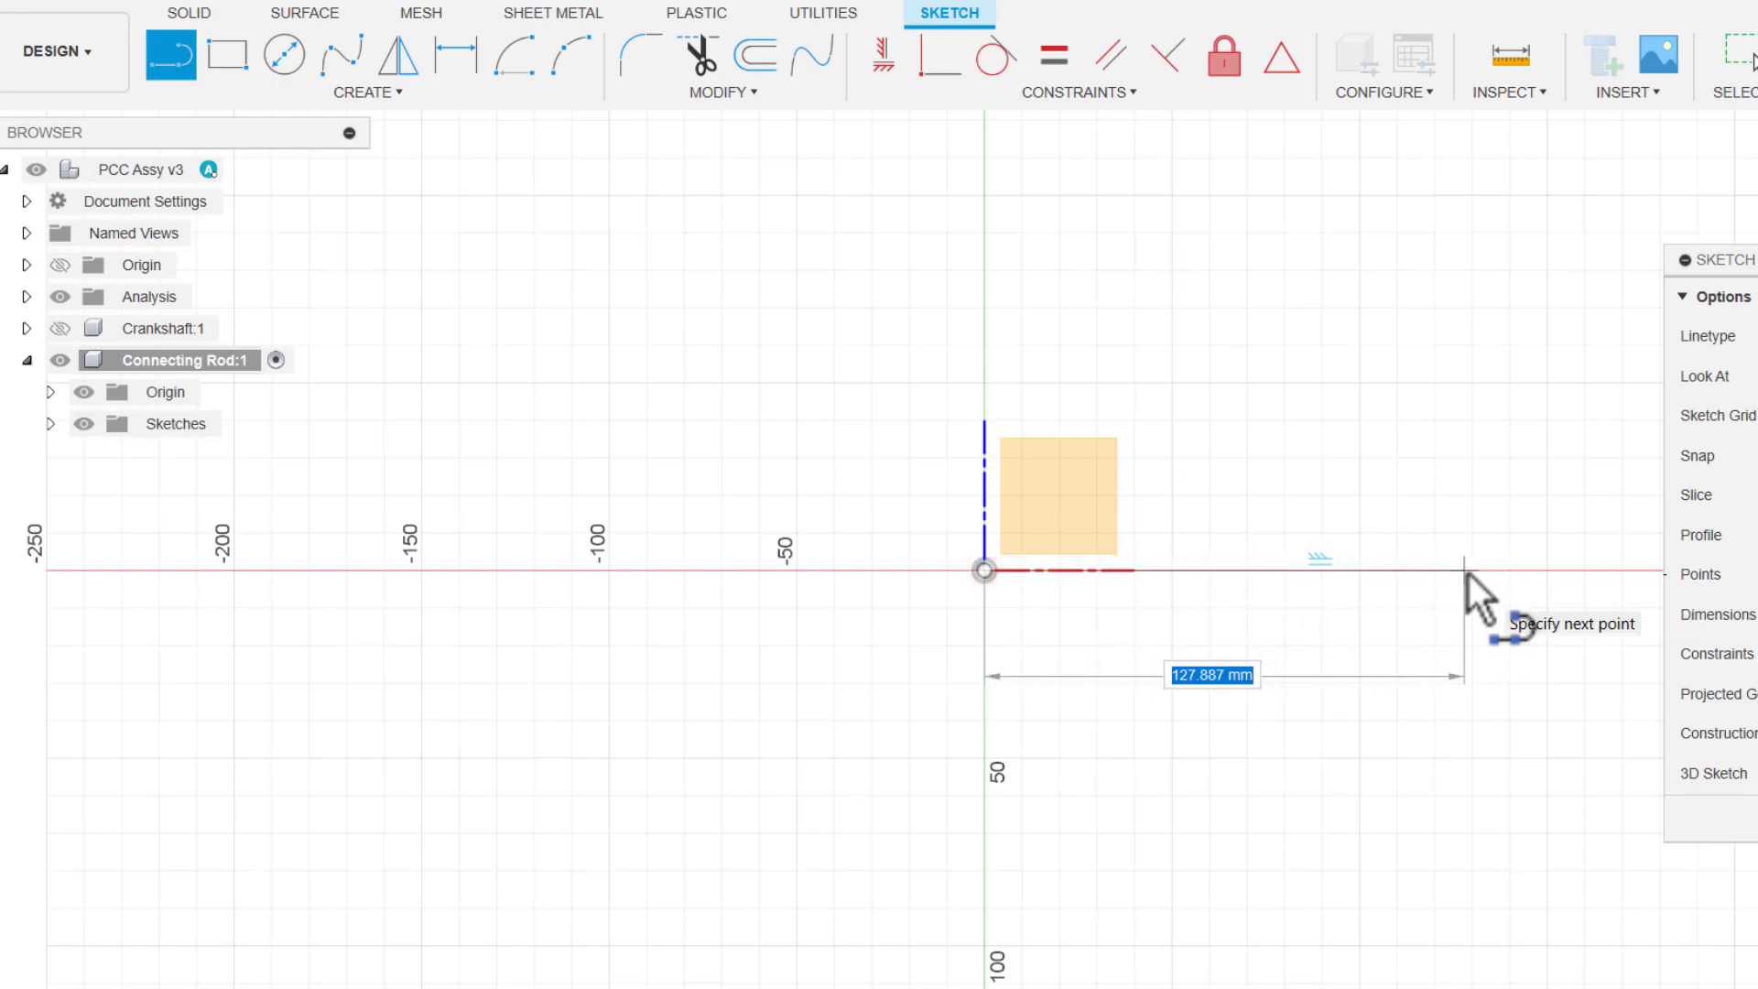
{"action": "key", "text": "End"}
{"action": "key", "text": "Num_Lock"}
{"action": "key", "text": "ctrl+a"}
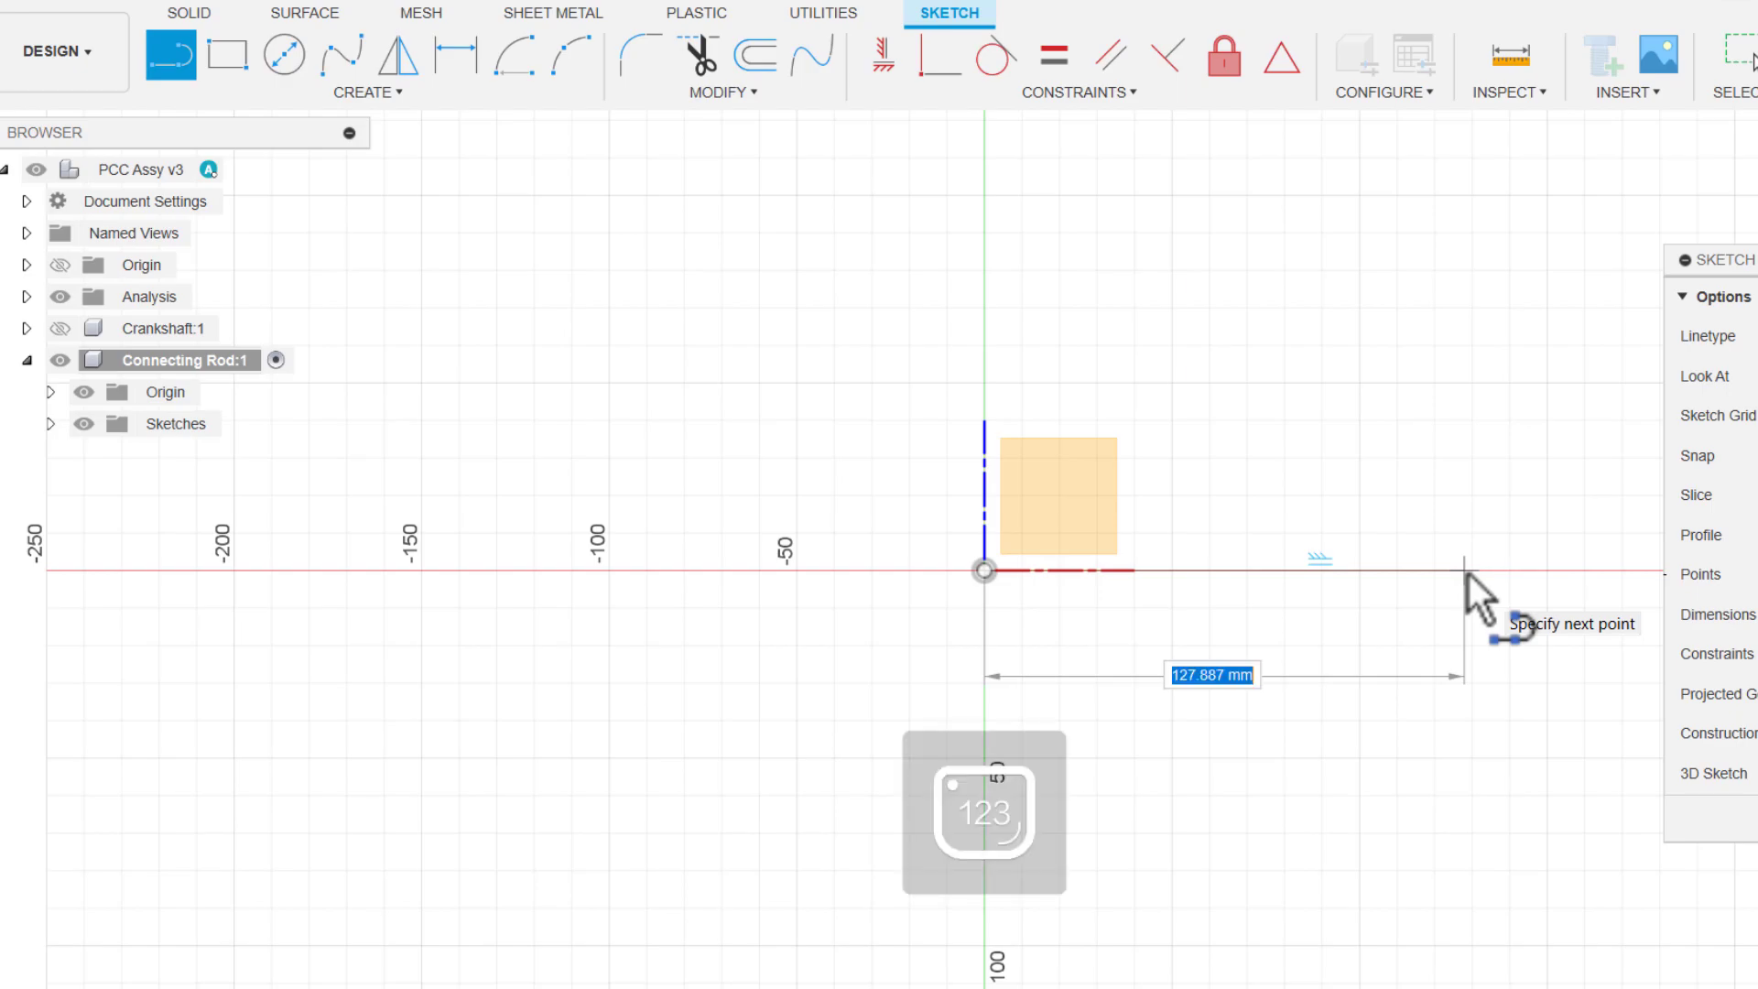
{"action": "type", "text": "110"}
{"action": "key", "text": "Tab"}
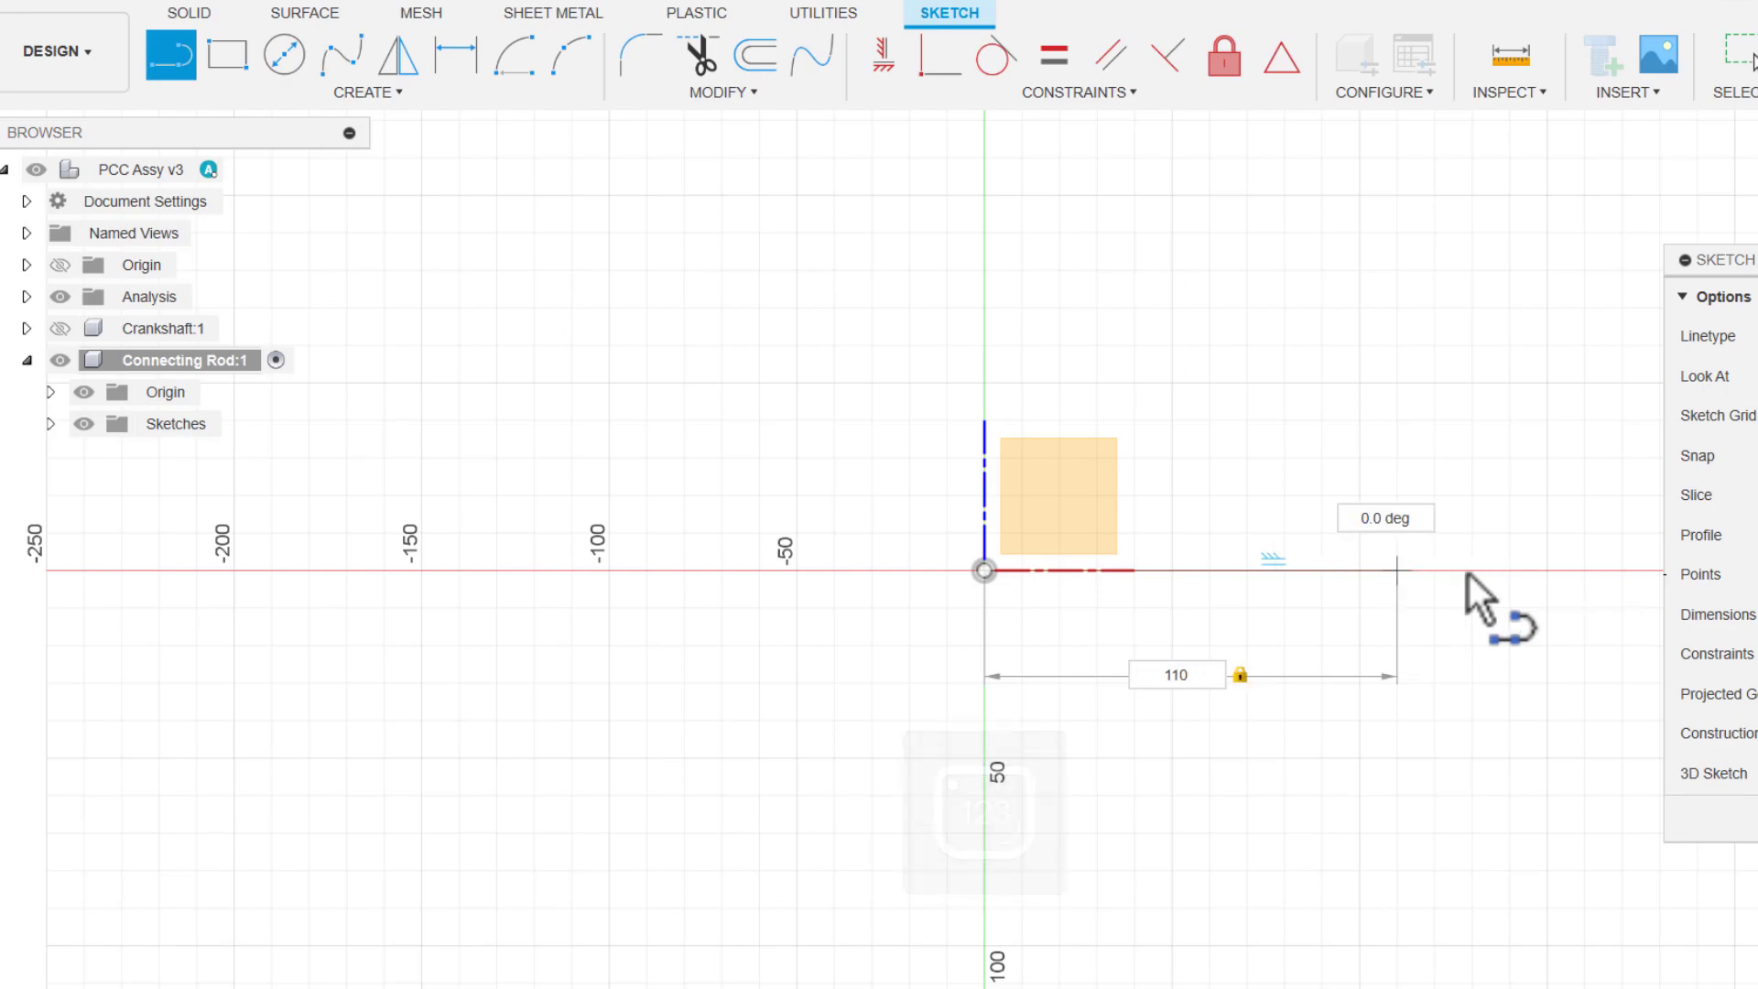
{"action": "key", "text": "Return"}
{"action": "key", "text": "Escape"}
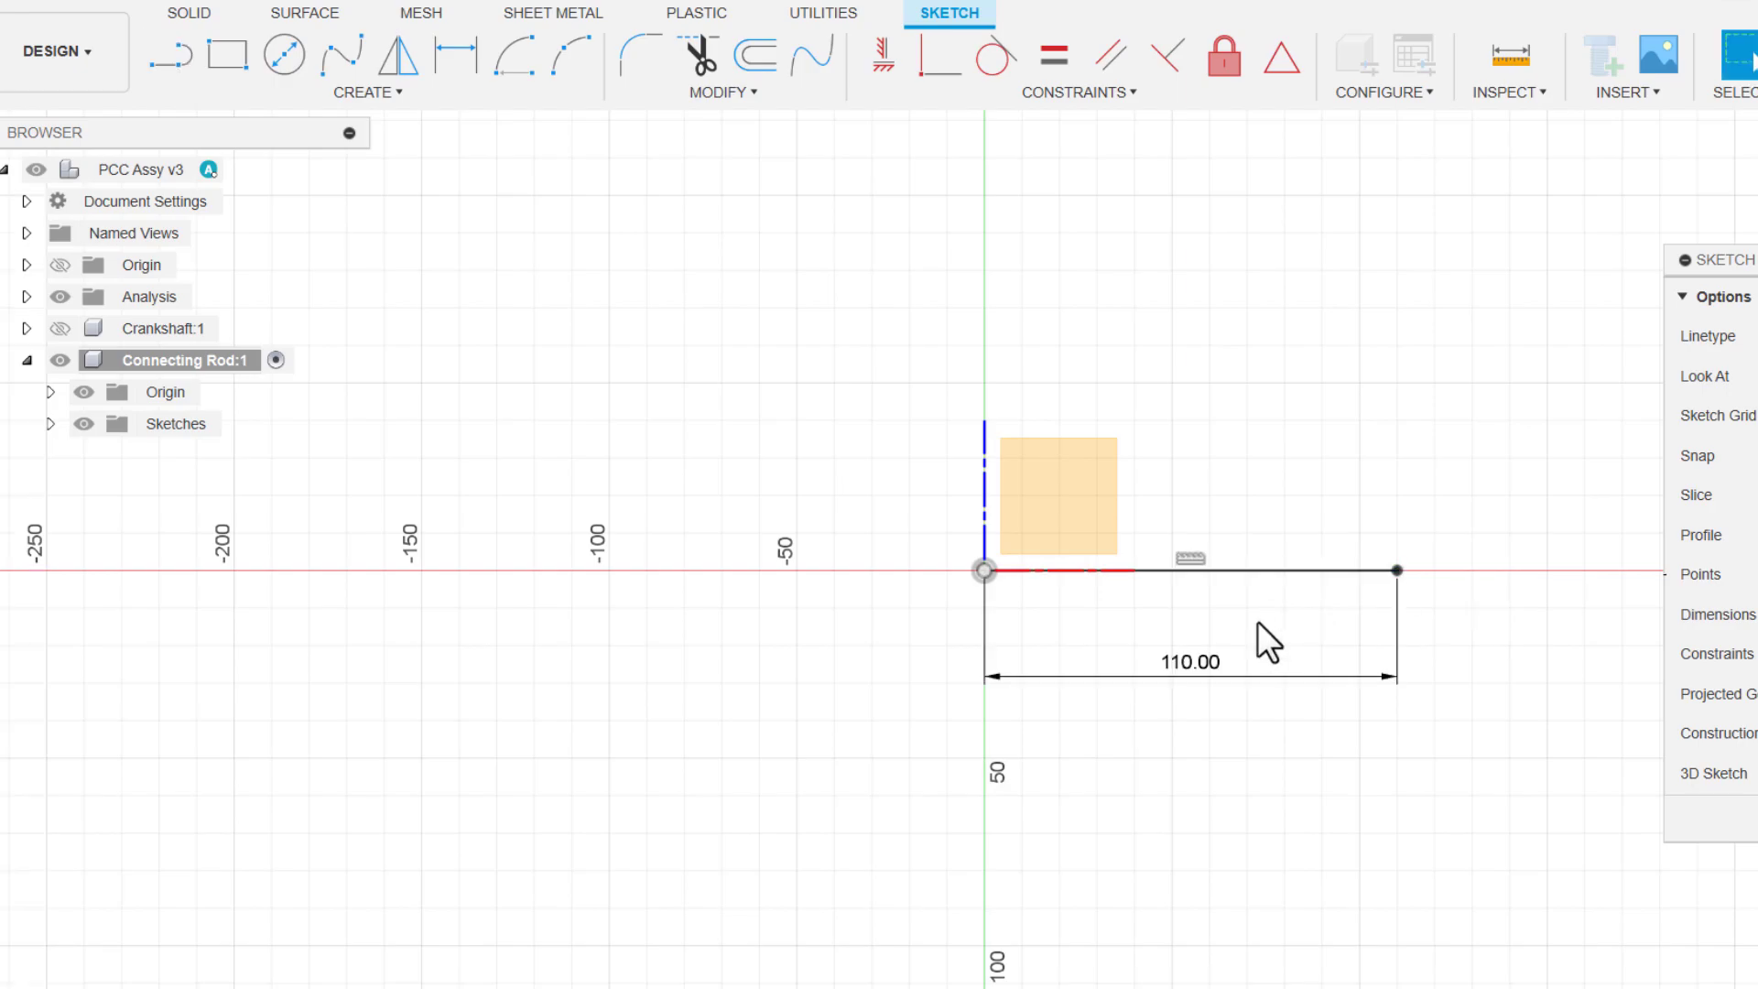
{"action": "left_click_drag", "start_coordinate": [1205, 659], "coordinate": [1205, 626]}
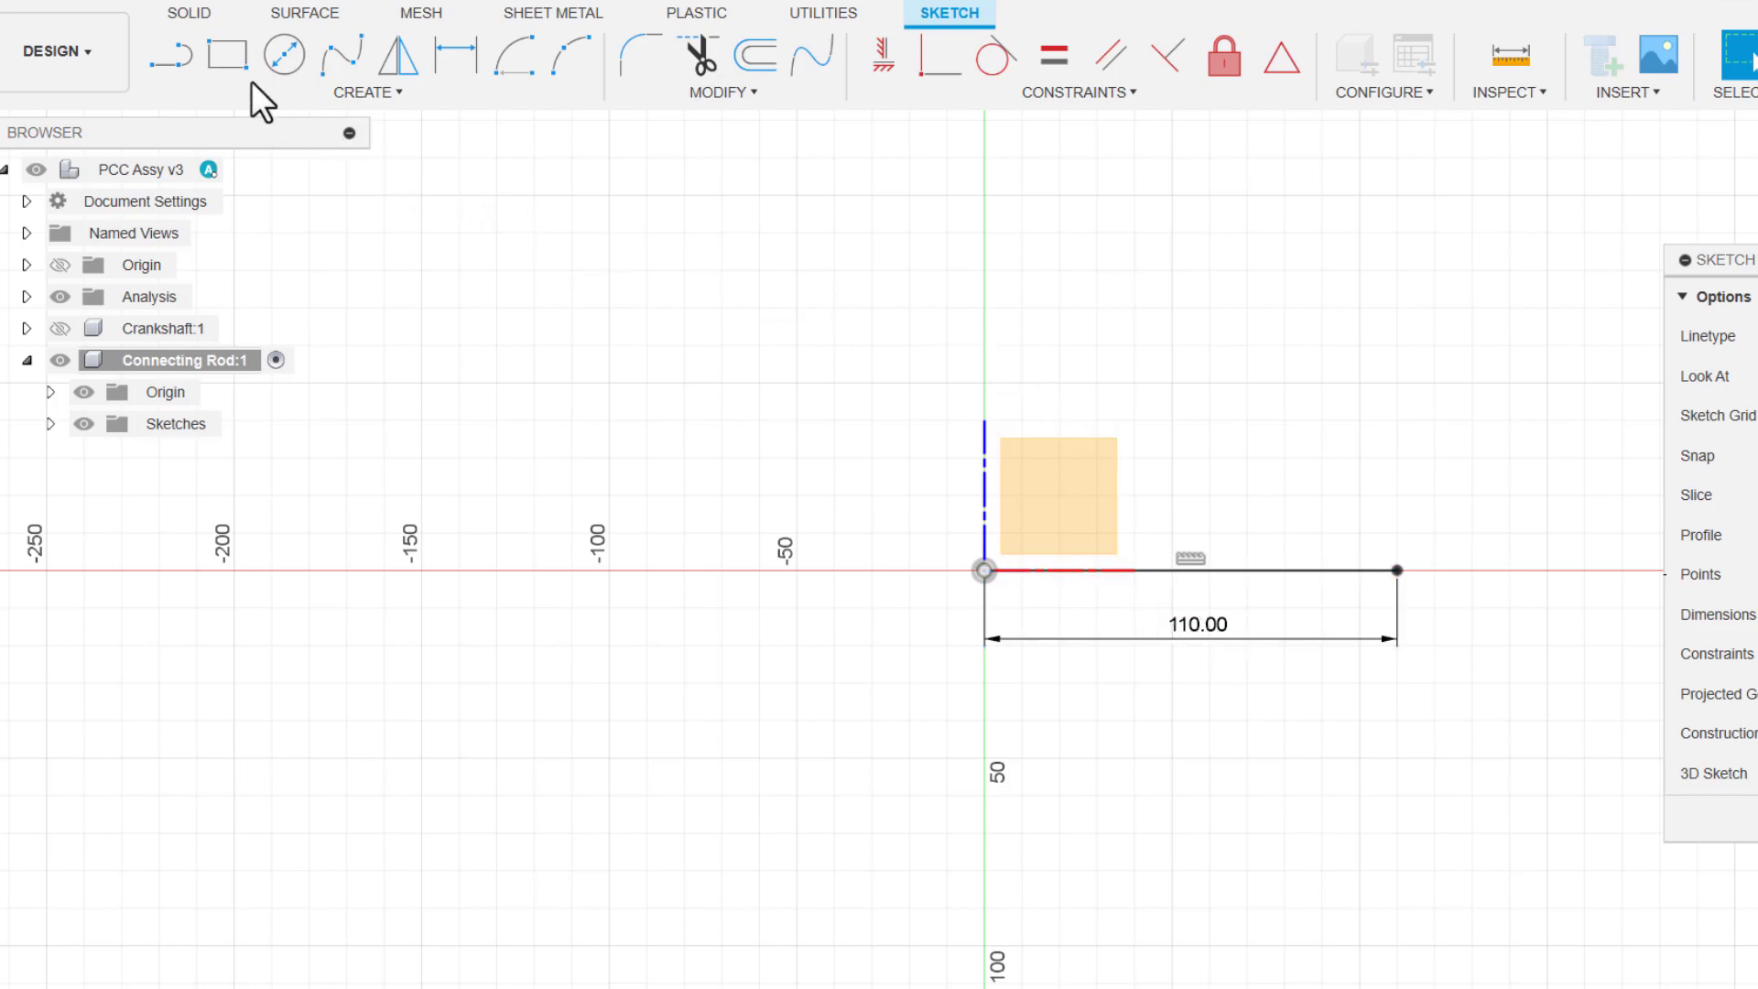
- Draw two concentric upper half-circle center point arcs around the origin, starting and ending on the horizontal axis
{"action": "left_click", "coordinate": [335, 89]}
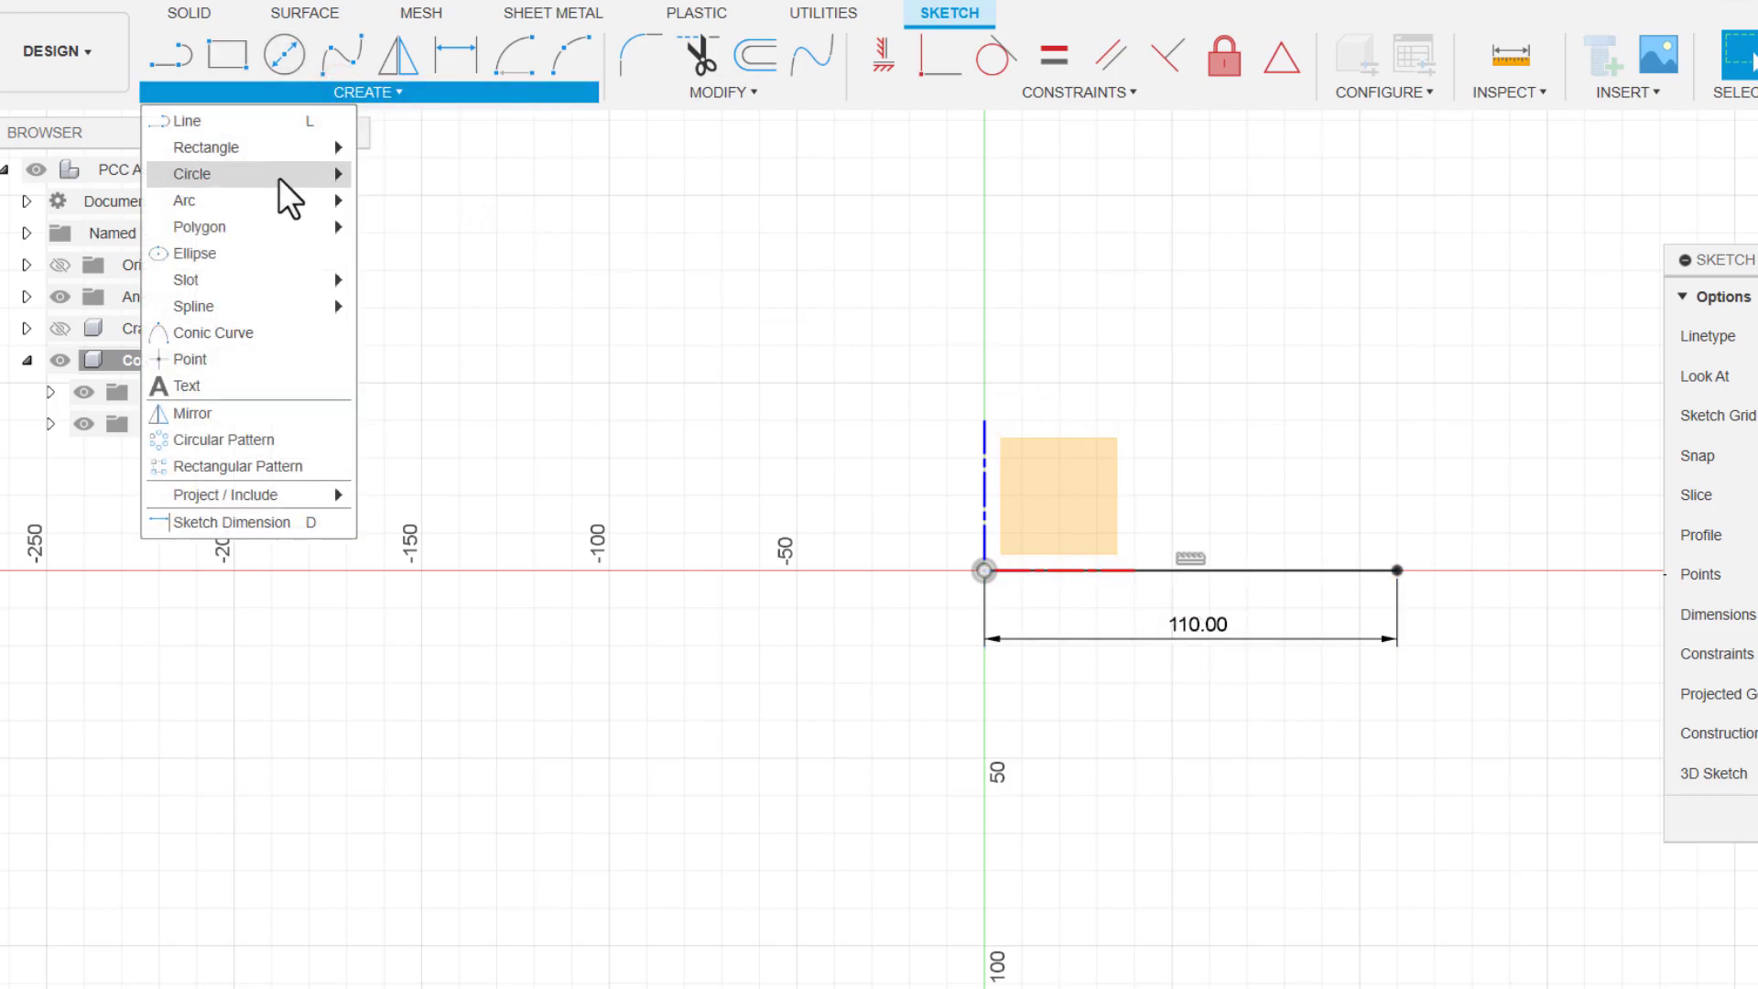
{"action": "mouse_move", "coordinate": [282, 203]}
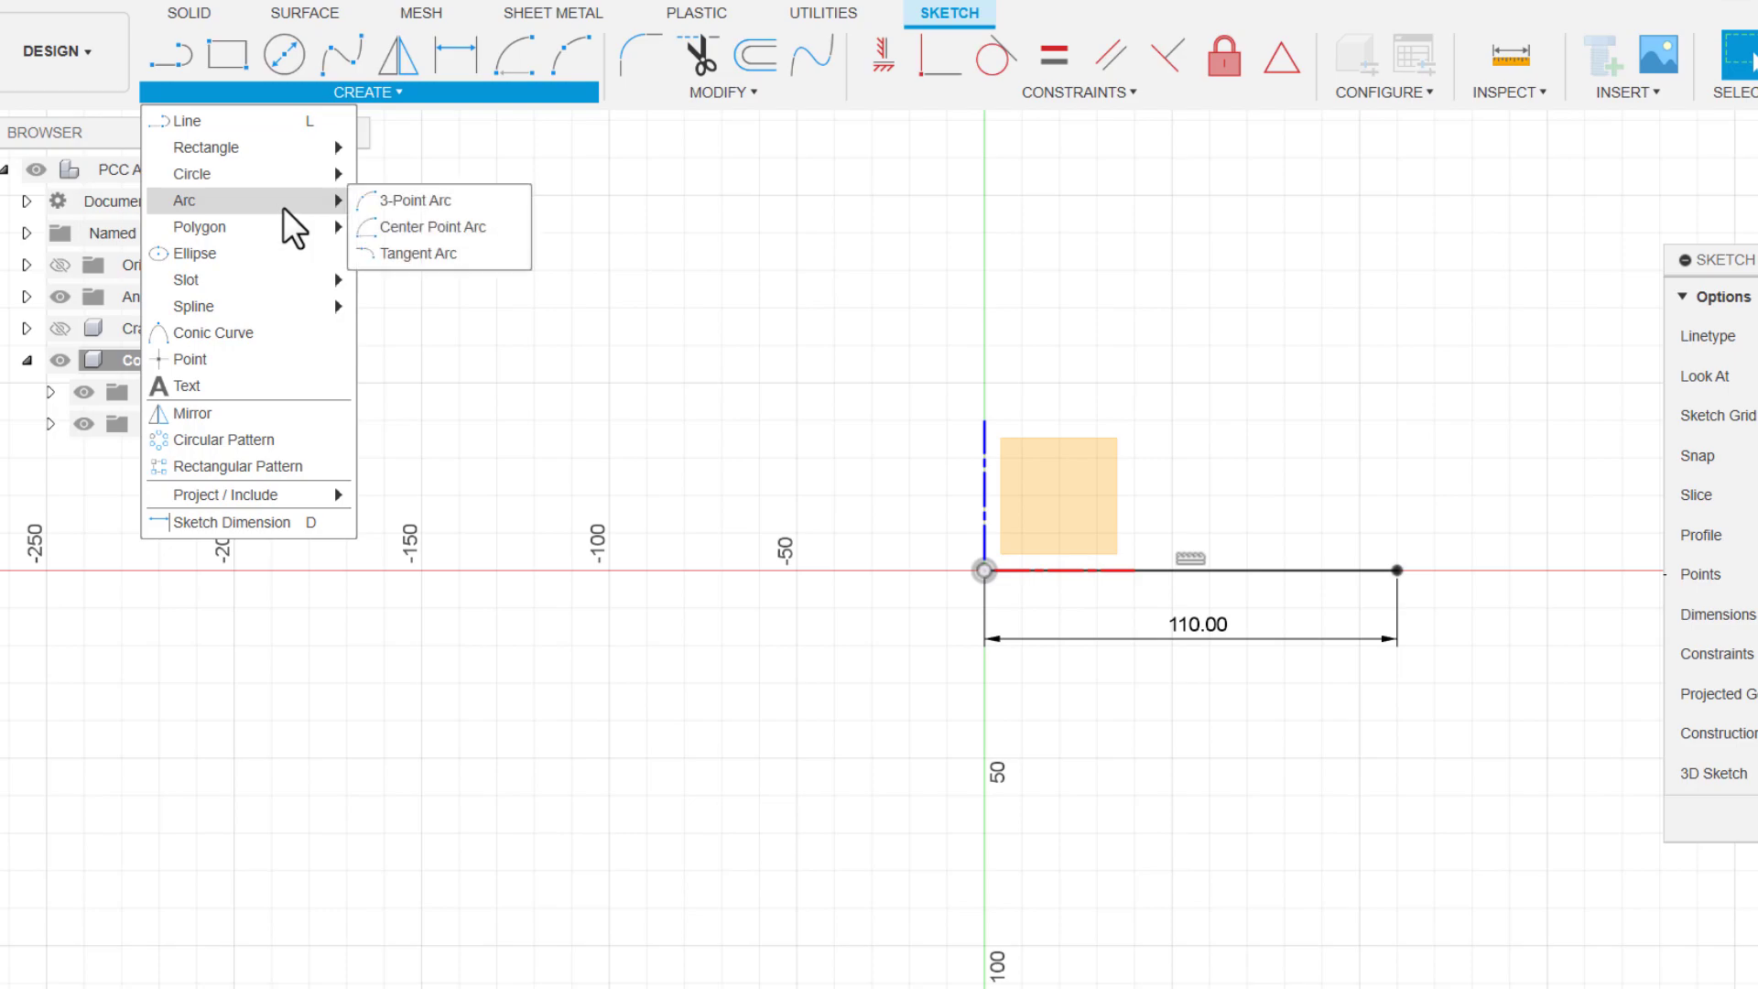
{"action": "left_click", "coordinate": [403, 228]}
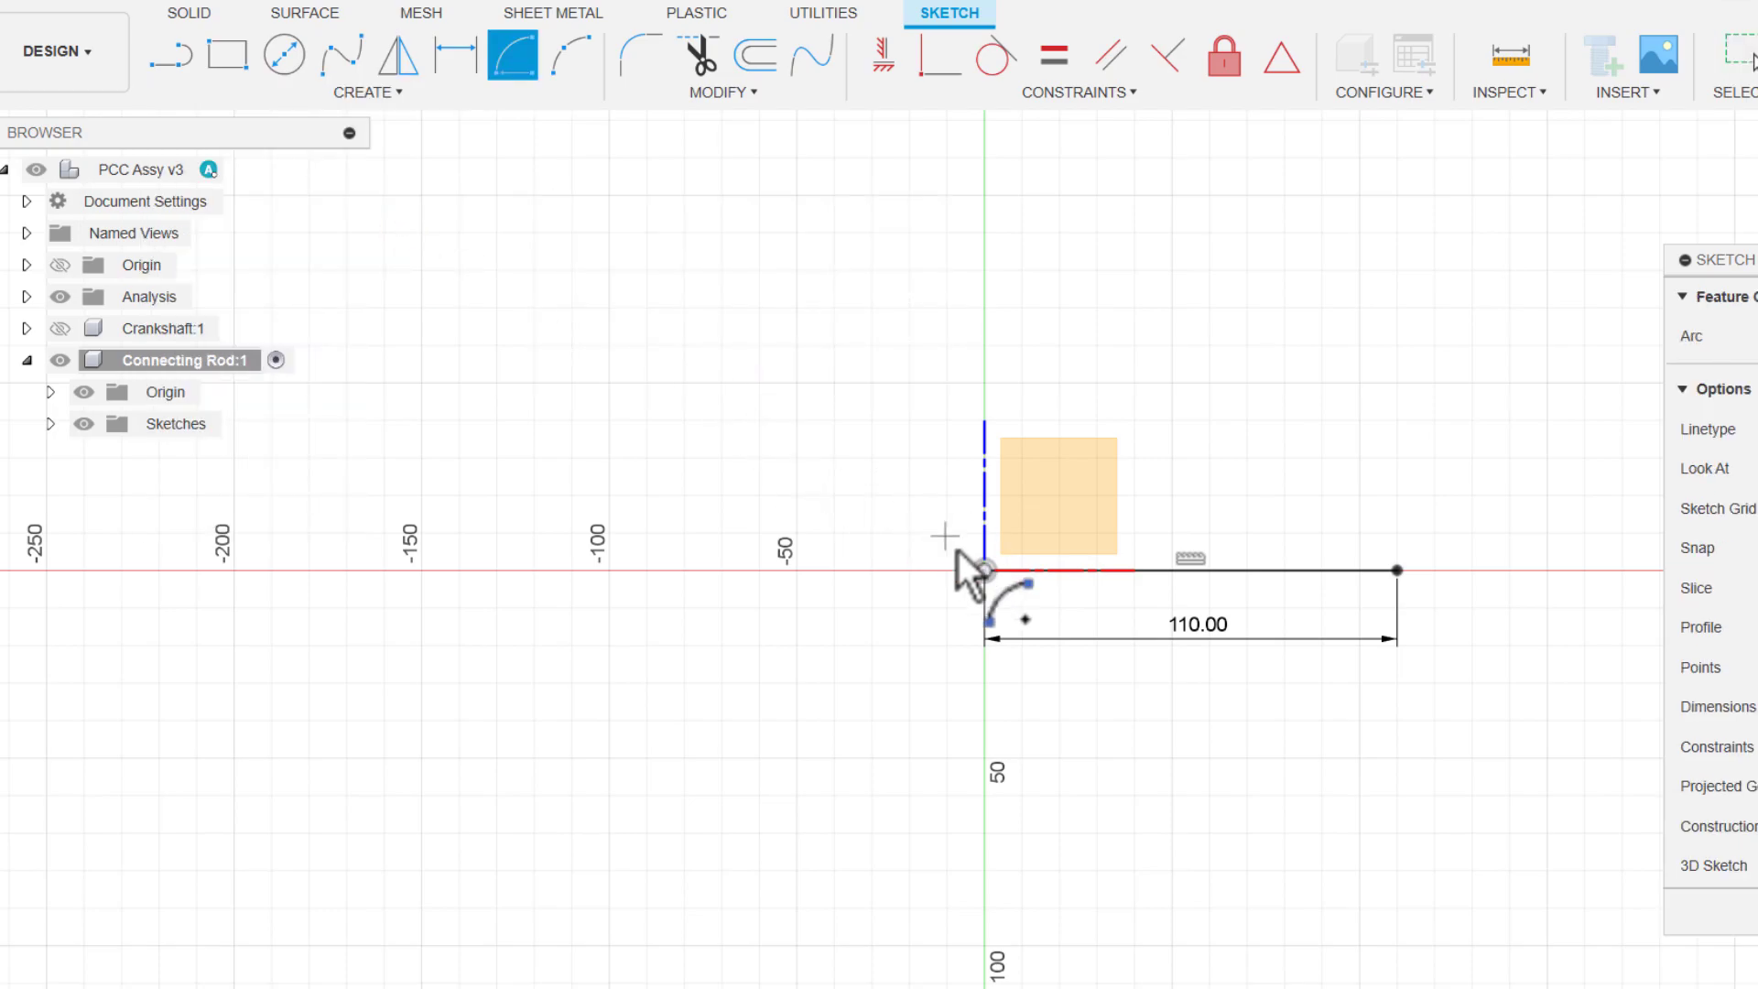
{"action": "left_click", "coordinate": [985, 571]}
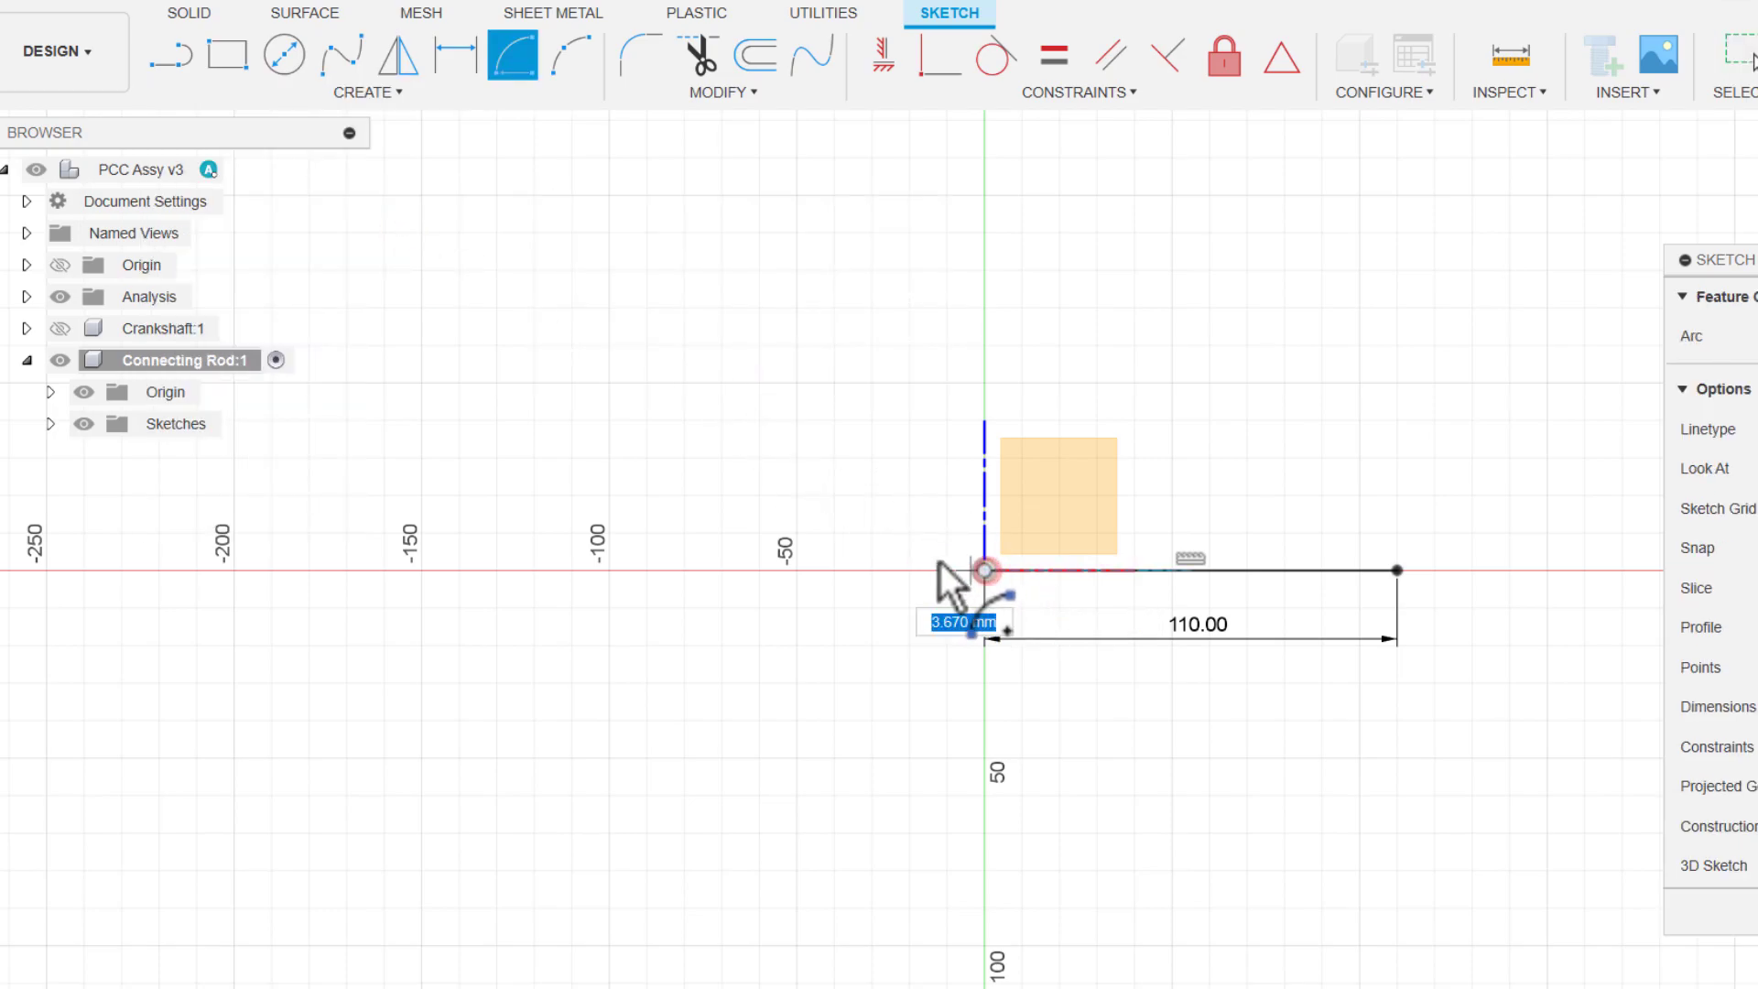
{"action": "scroll", "coordinate": [887, 563], "scroll_direction": "up", "scroll_amount": 2}
{"action": "left_click", "coordinate": [889, 572]}
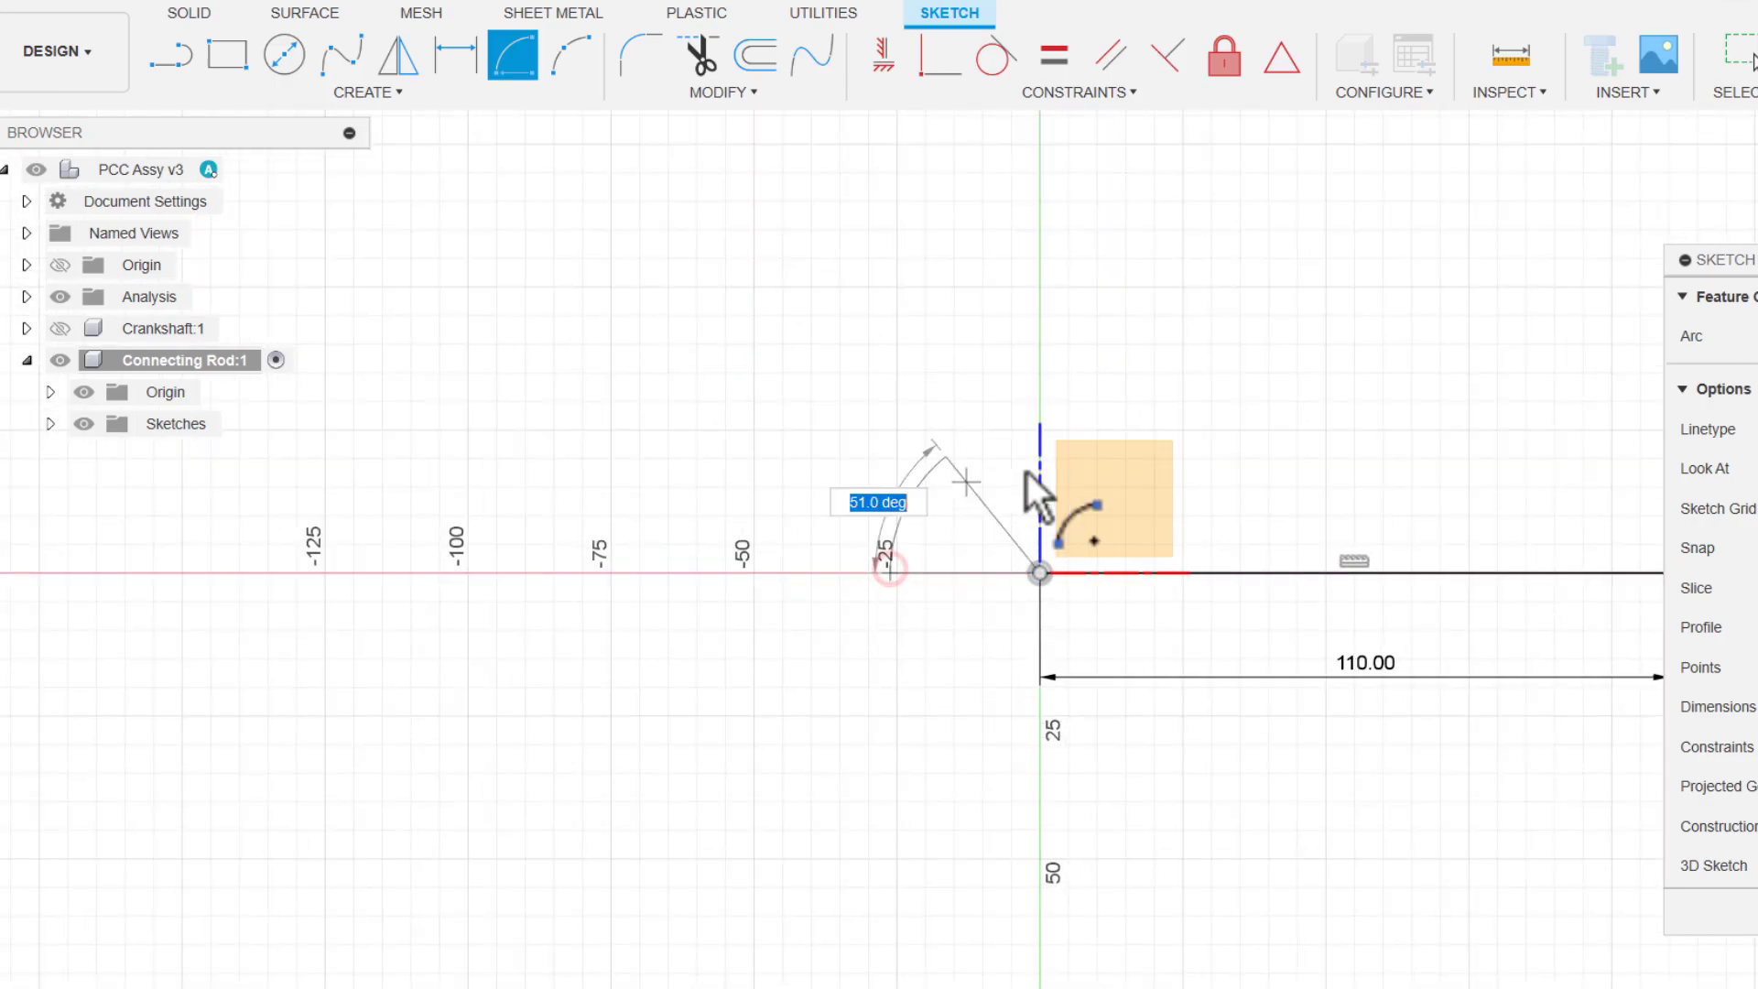
{"action": "left_click", "coordinate": [1195, 574]}
{"action": "left_click", "coordinate": [1039, 573]}
{"action": "left_click", "coordinate": [933, 572]}
{"action": "left_click", "coordinate": [1144, 573]}
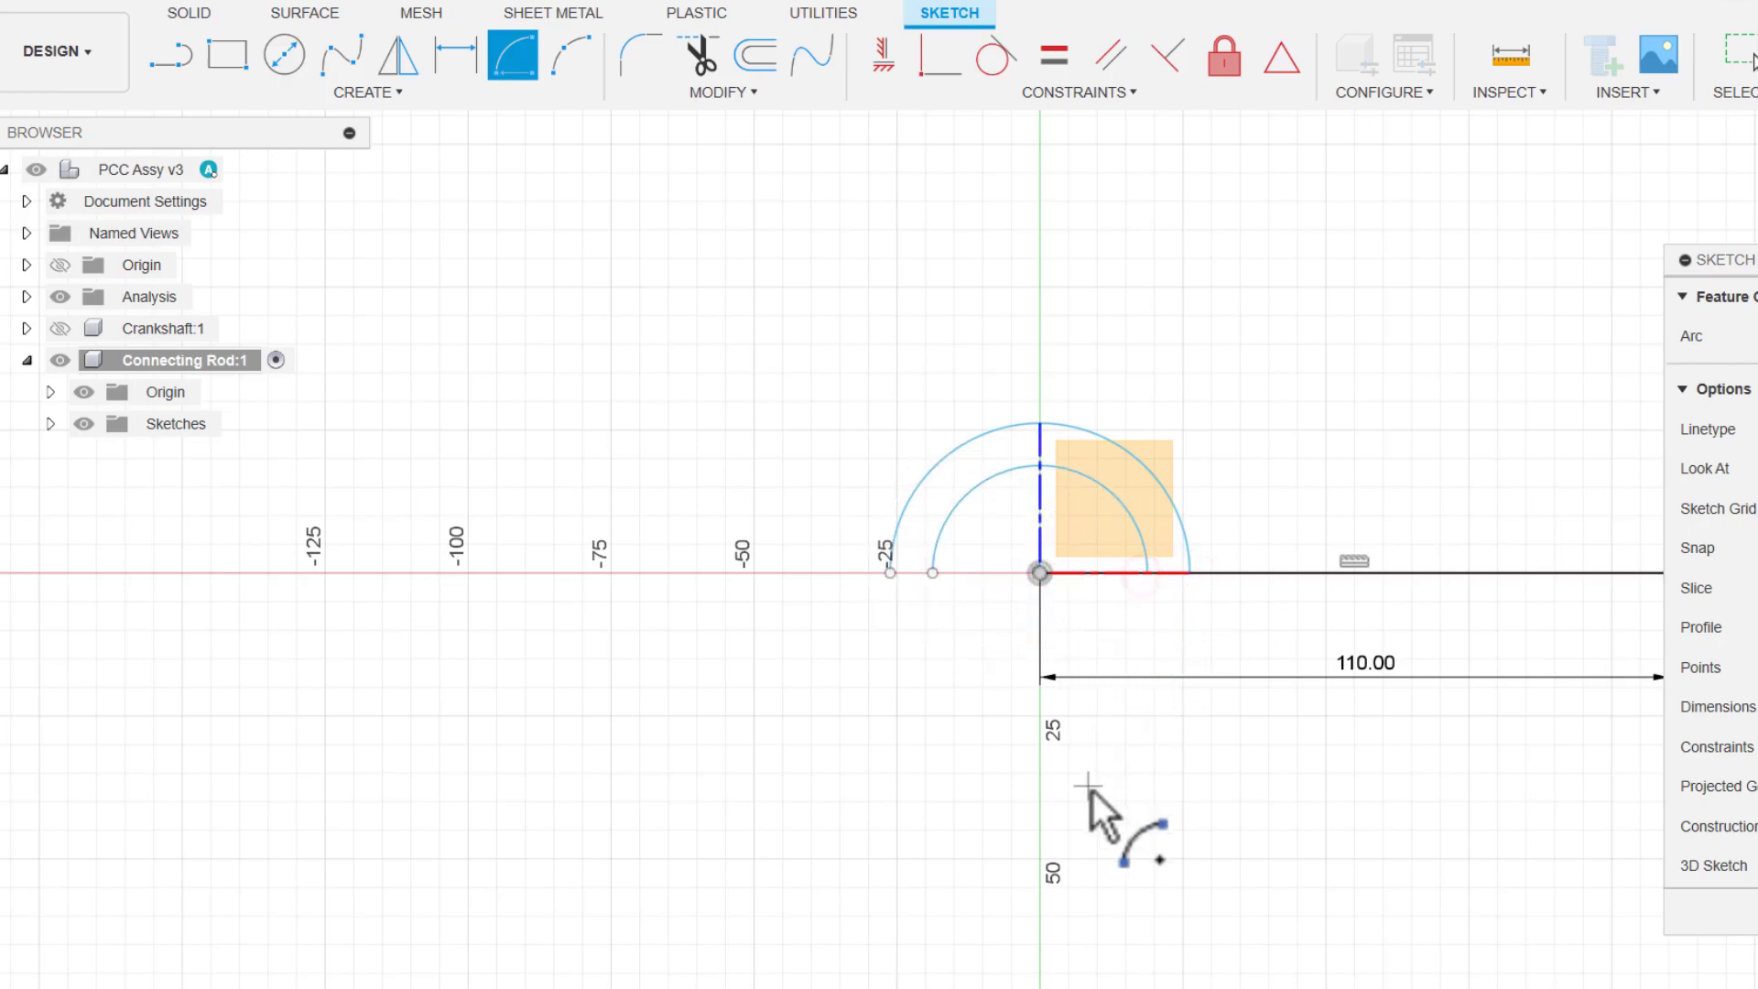
- Draw two smaller concentric upper half-circle arcs centred on the far endpoint of the 110 mm line
{"action": "scroll", "coordinate": [901, 683], "scroll_direction": "down", "scroll_amount": 2}
{"action": "middle_click_drag", "start_coordinate": [1351, 504], "coordinate": [1053, 509]}
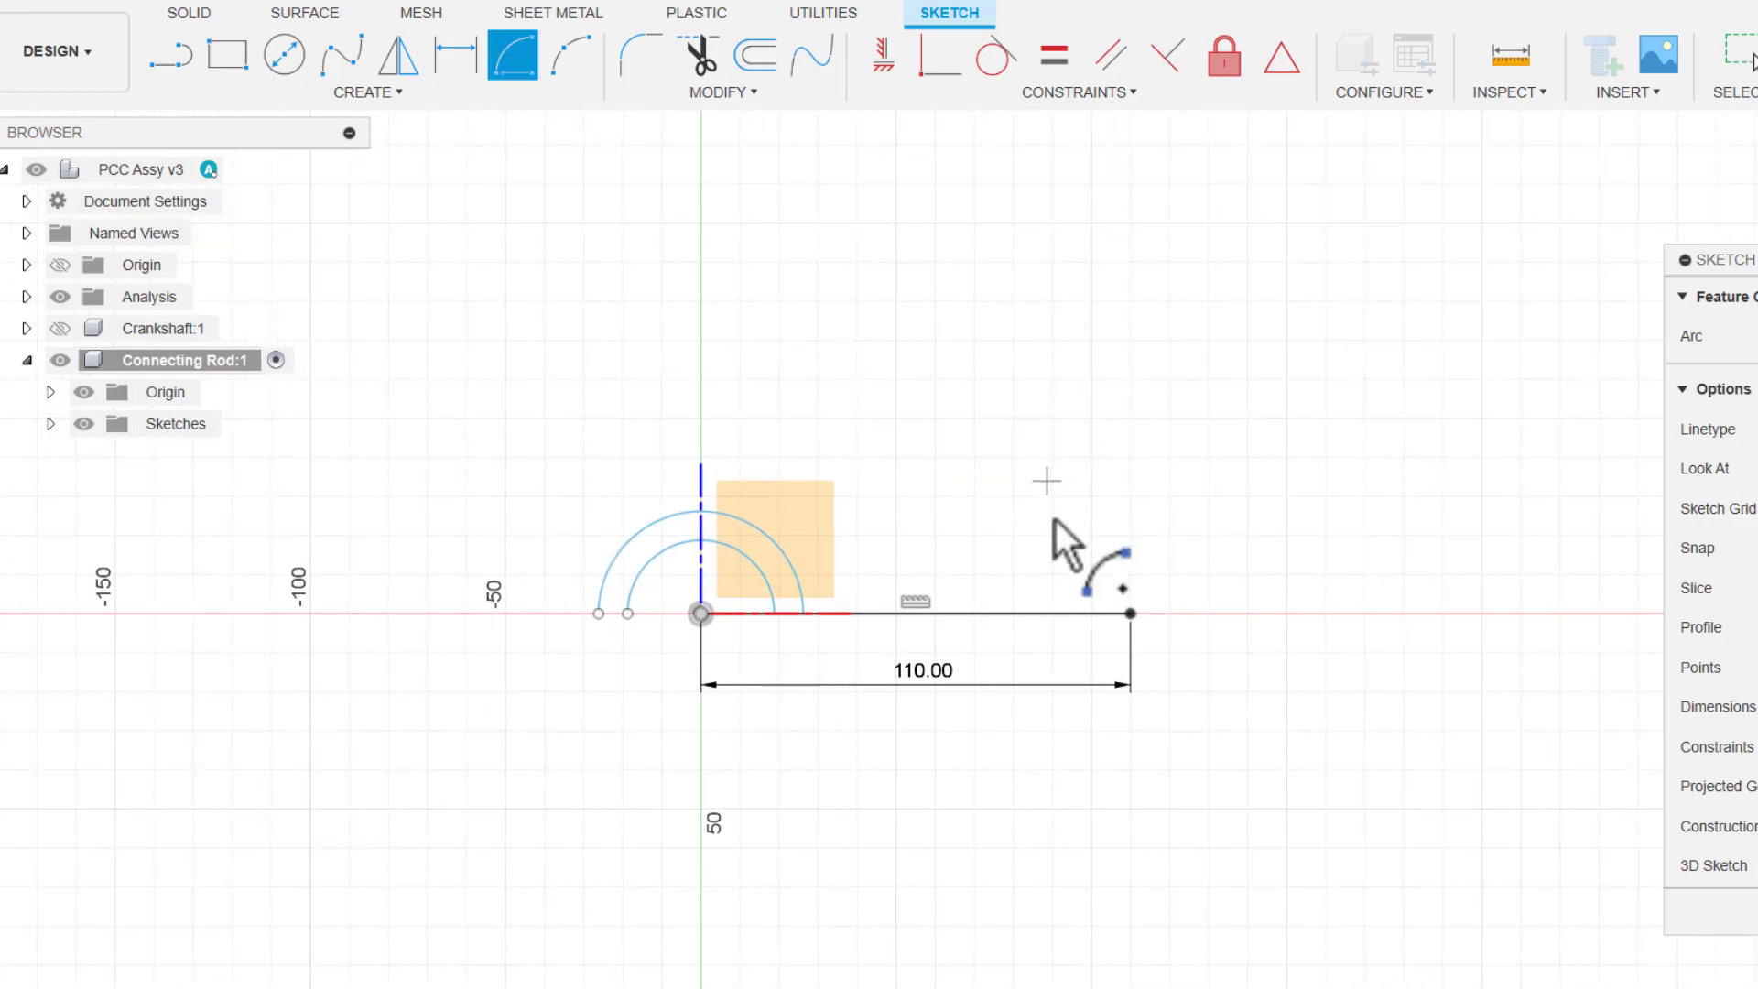
{"action": "left_click", "coordinate": [1131, 613]}
{"action": "left_click", "coordinate": [1068, 614]}
{"action": "left_click", "coordinate": [1186, 632]}
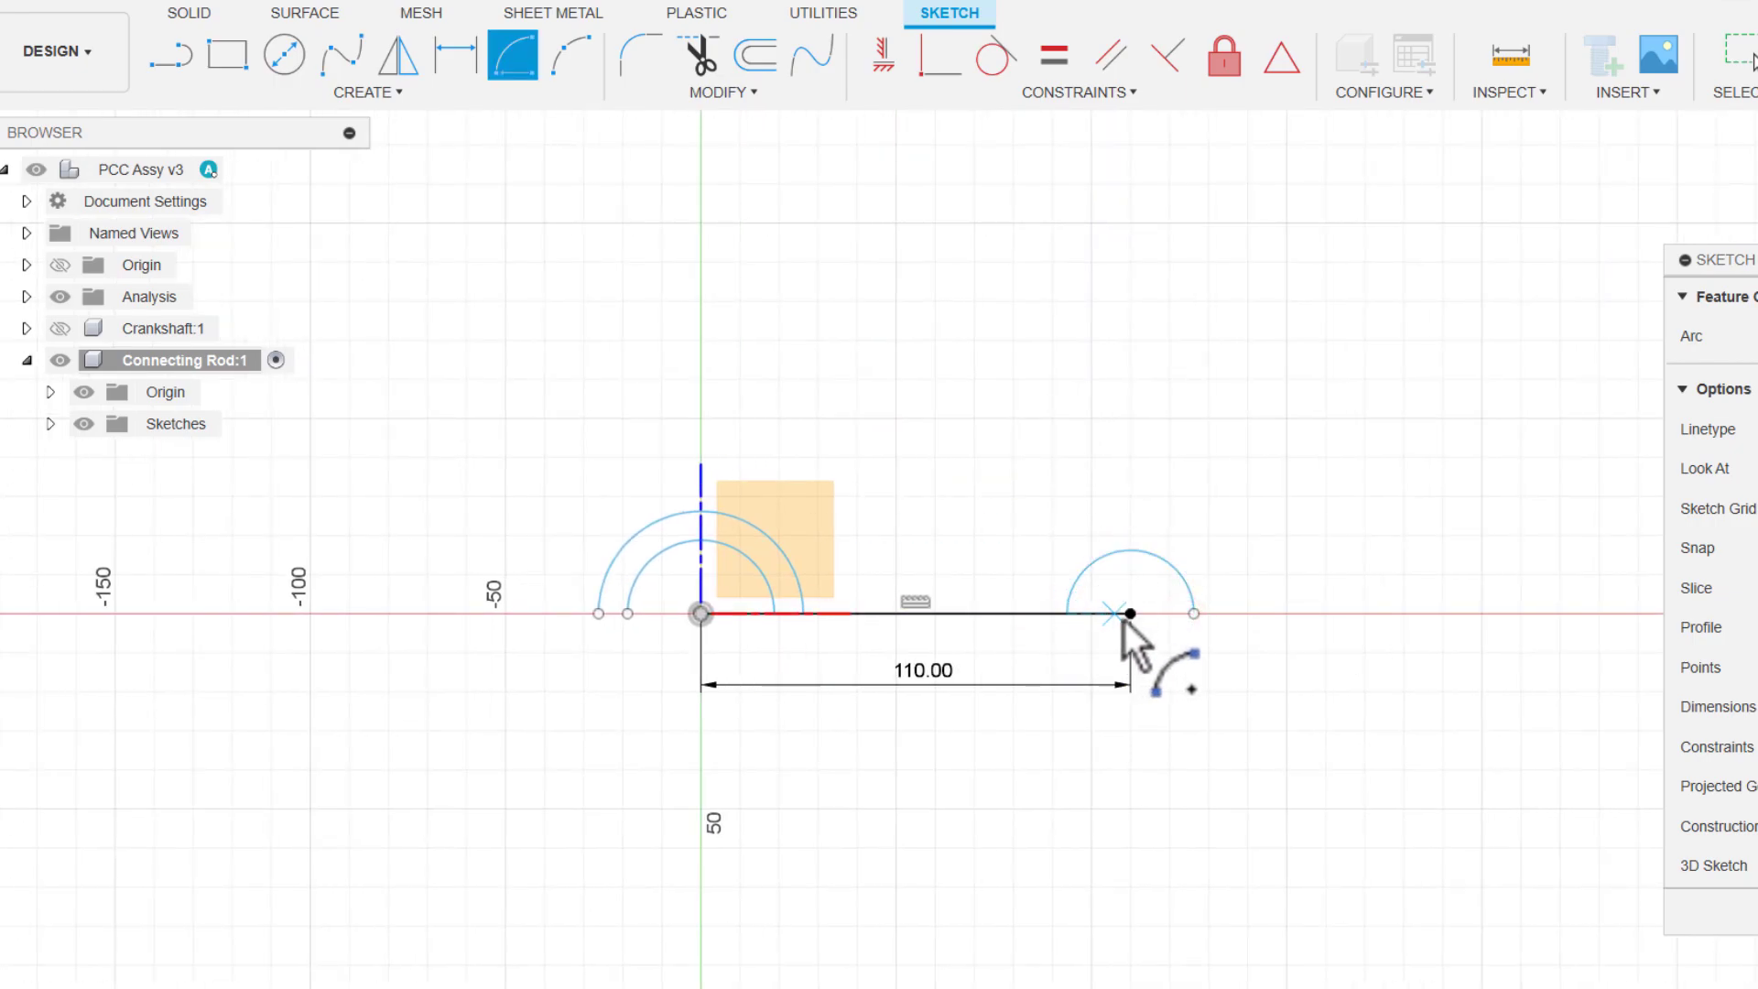
{"action": "left_click", "coordinate": [1130, 613]}
{"action": "left_click", "coordinate": [1044, 614]}
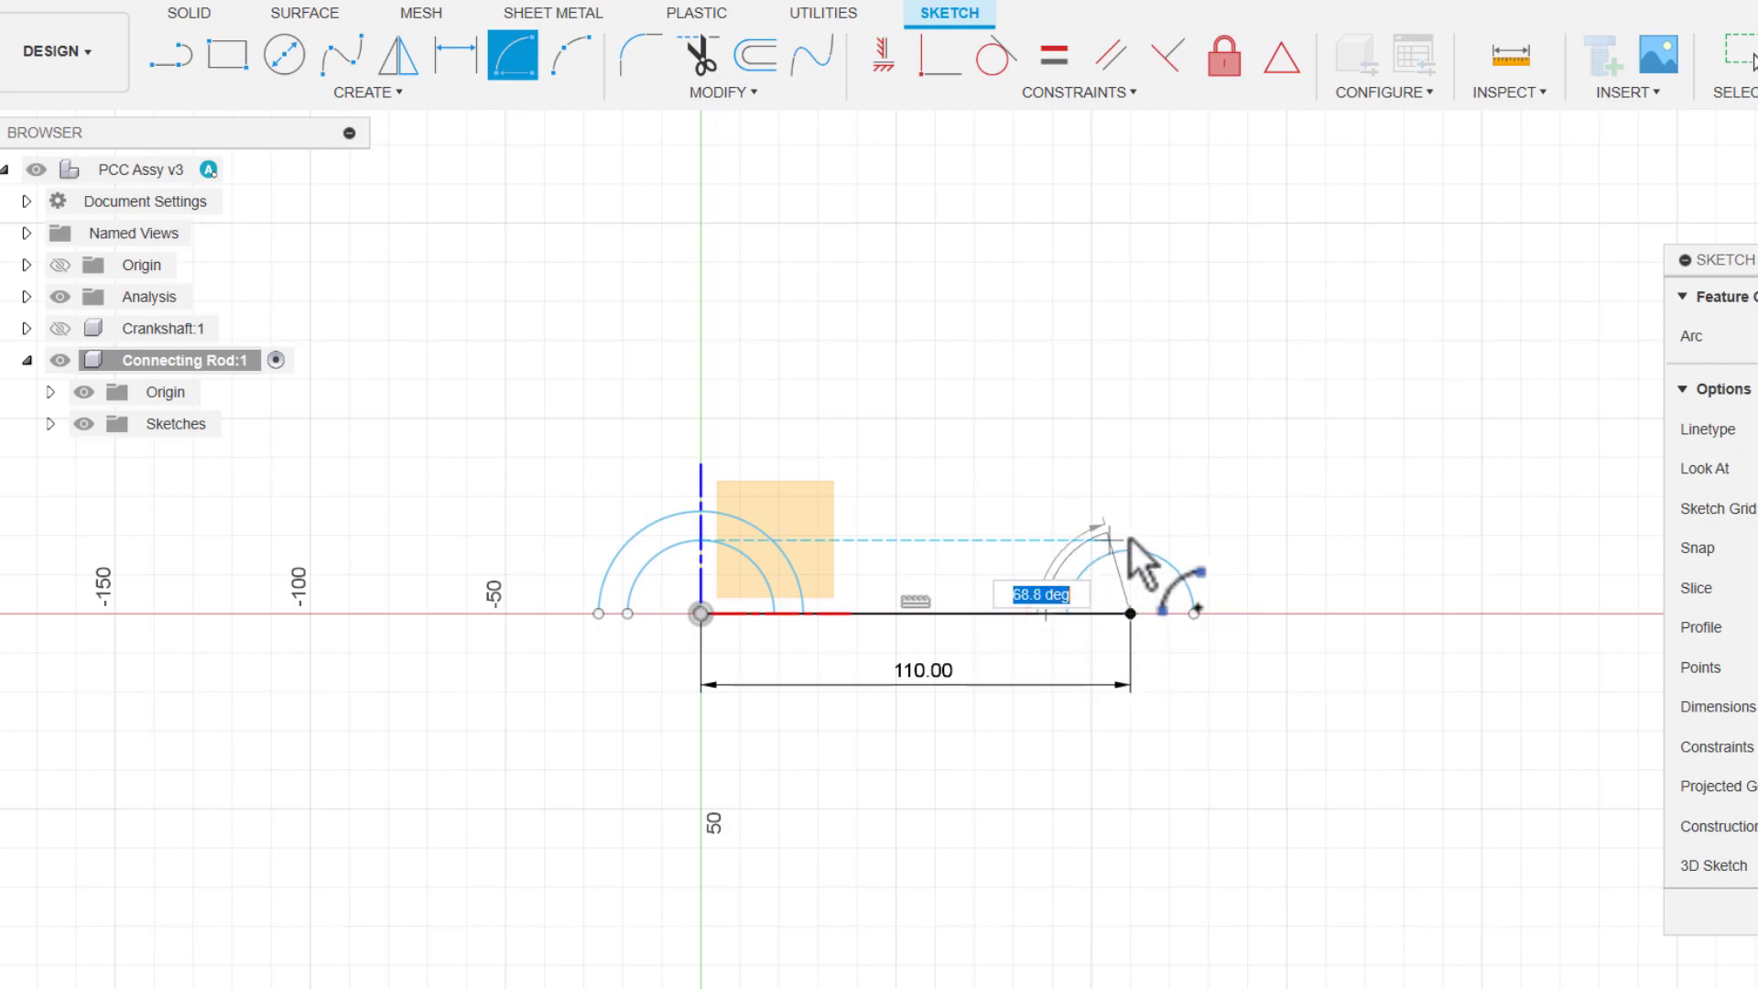
{"action": "left_click", "coordinate": [1216, 626]}
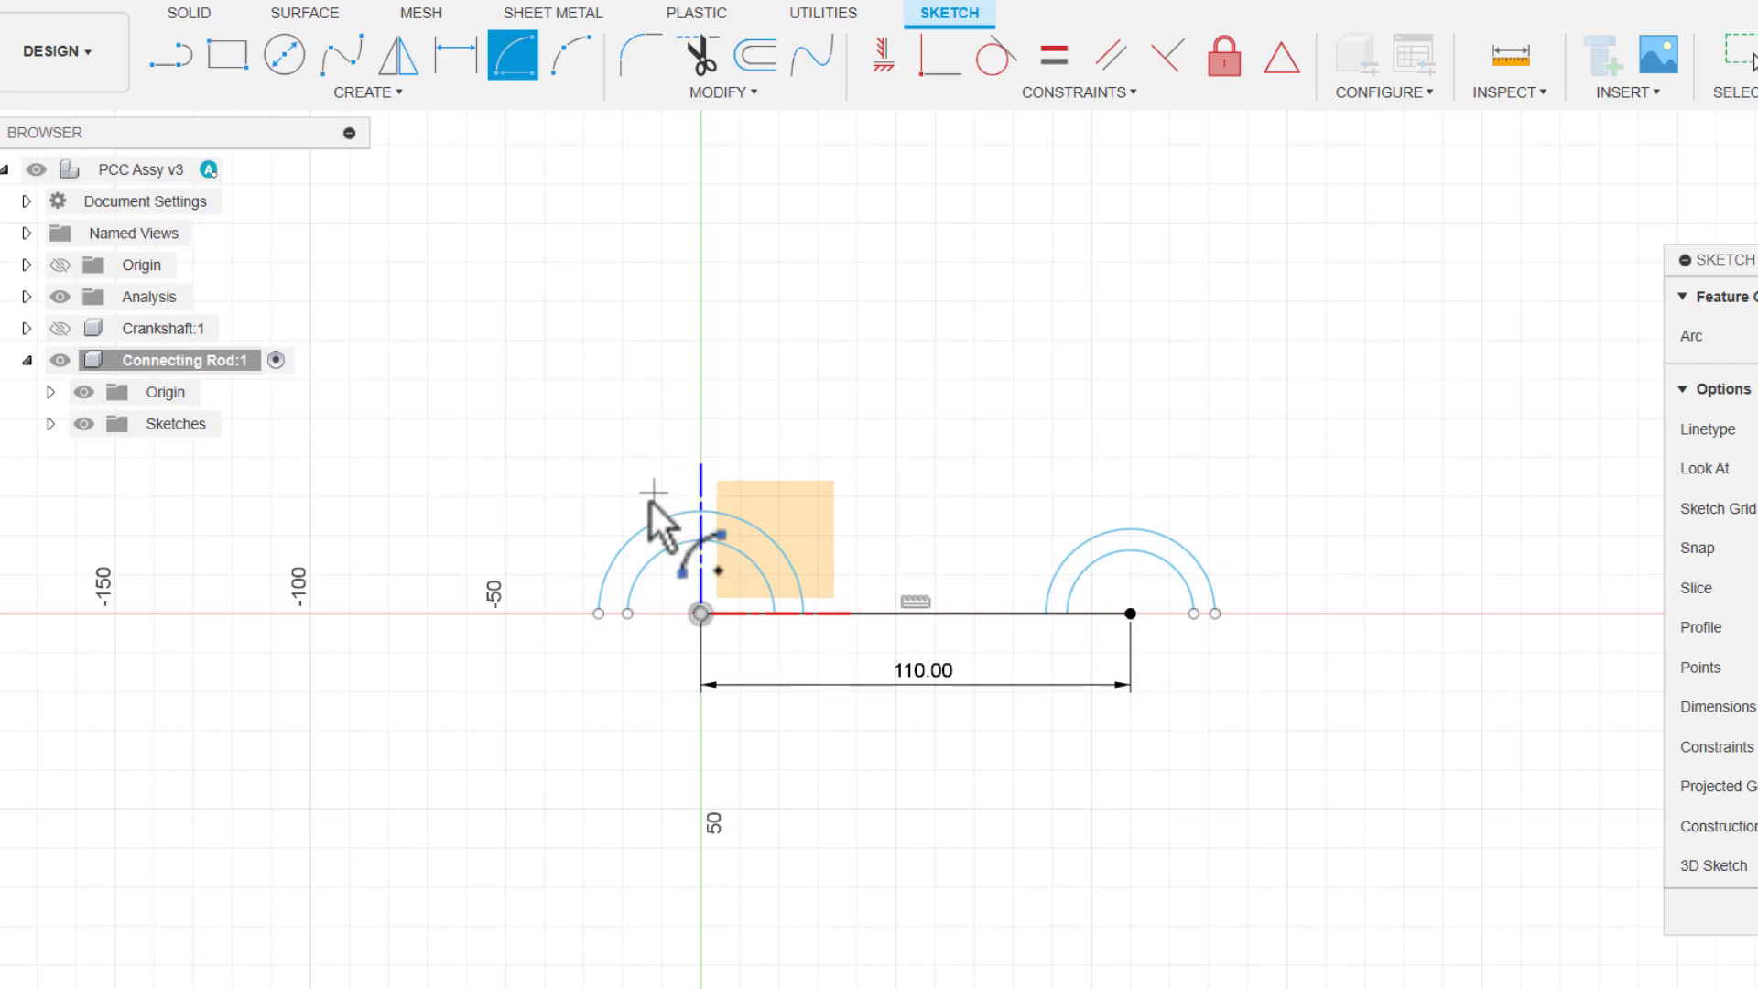
{"action": "key", "text": "Escape"}
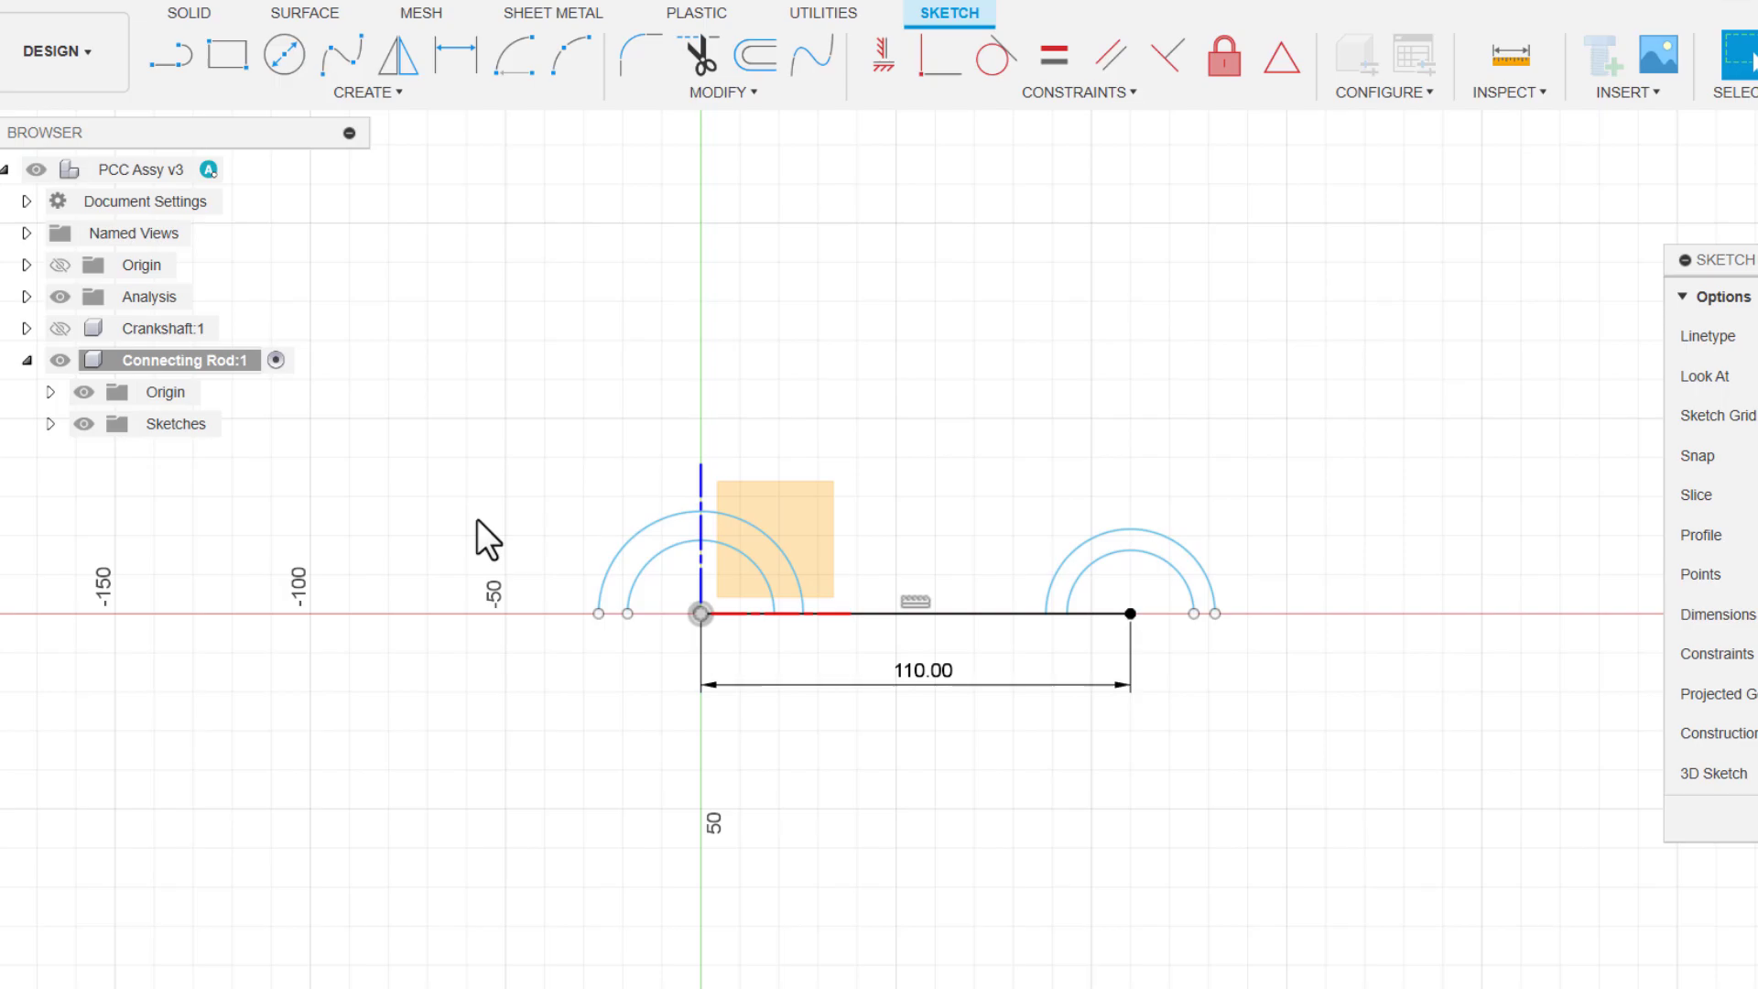
- Draw a horizontal line from the outer arc's free endpoint to the origin, closing the big-end profiles
{"action": "scroll", "coordinate": [531, 549], "scroll_direction": "up", "scroll_amount": 5}
{"action": "left_click", "coordinate": [164, 51]}
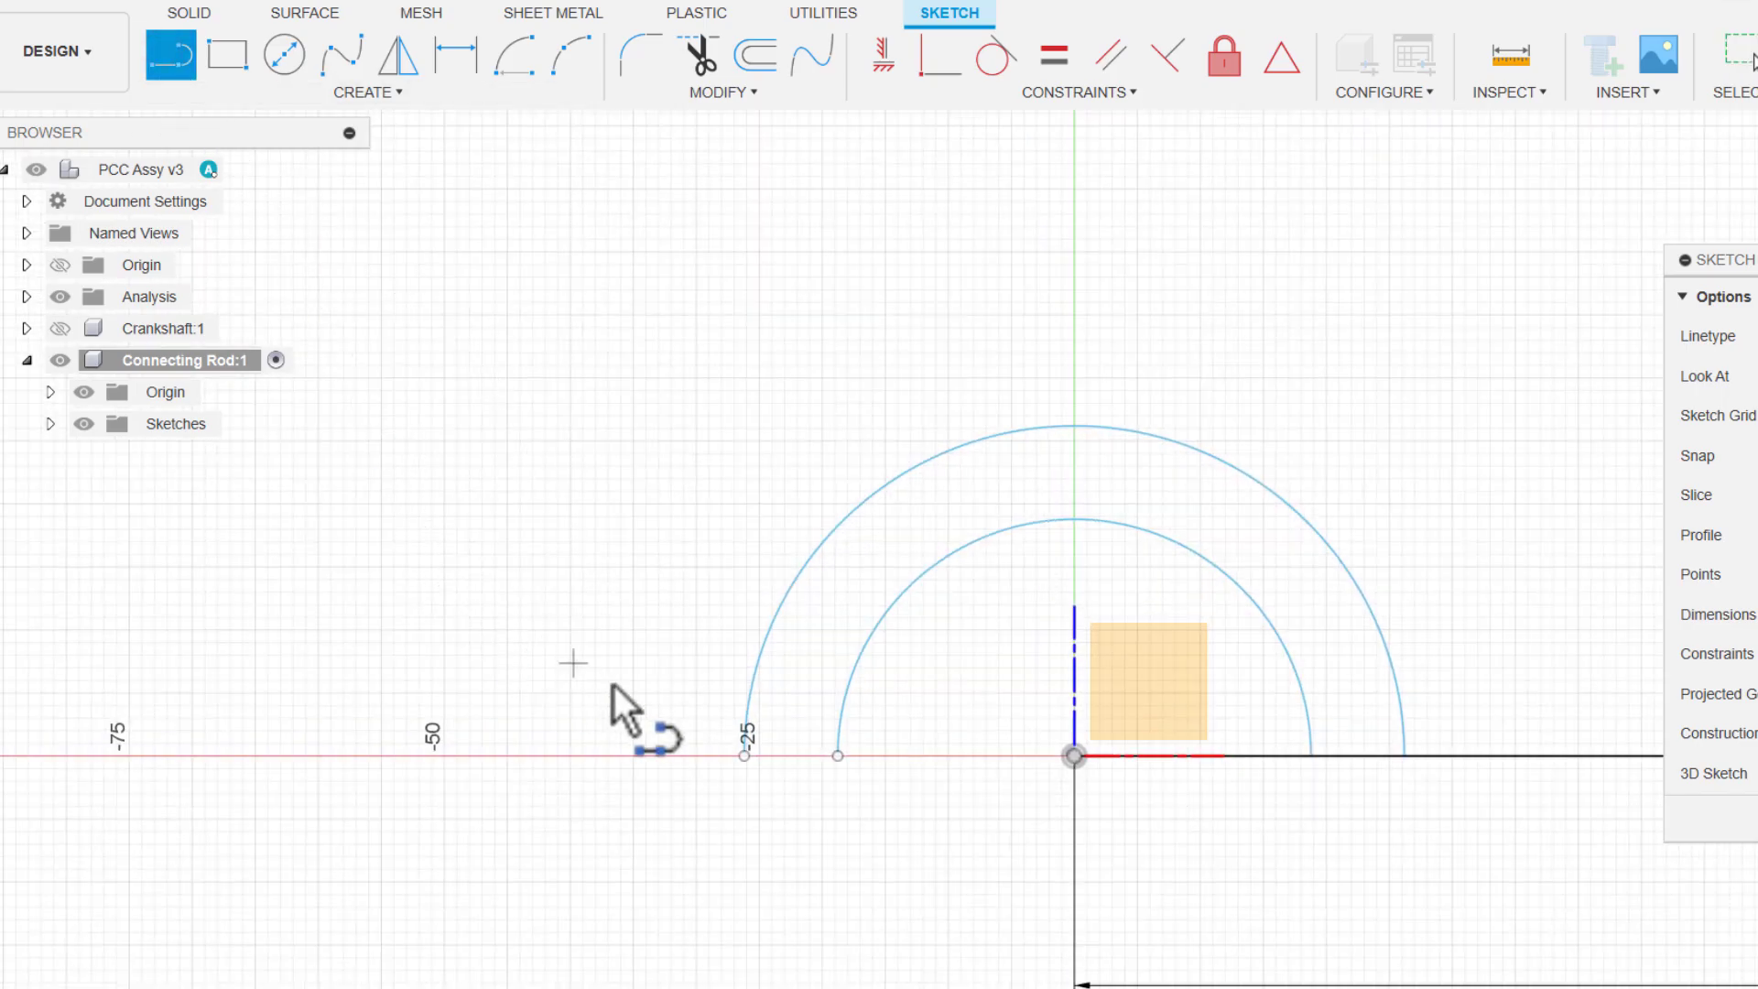
{"action": "left_click", "coordinate": [744, 755]}
{"action": "left_click", "coordinate": [1074, 755]}
{"action": "key", "text": "Escape"}
- Close the small-end profiles with a horizontal line from the outer arc's free endpoint to the arcs' centre
{"action": "scroll", "coordinate": [796, 806], "scroll_direction": "down", "scroll_amount": 3}
{"action": "middle_click_drag", "start_coordinate": [762, 710], "coordinate": [296, 541]}
{"action": "scroll", "coordinate": [1457, 638], "scroll_direction": "up", "scroll_amount": 3}
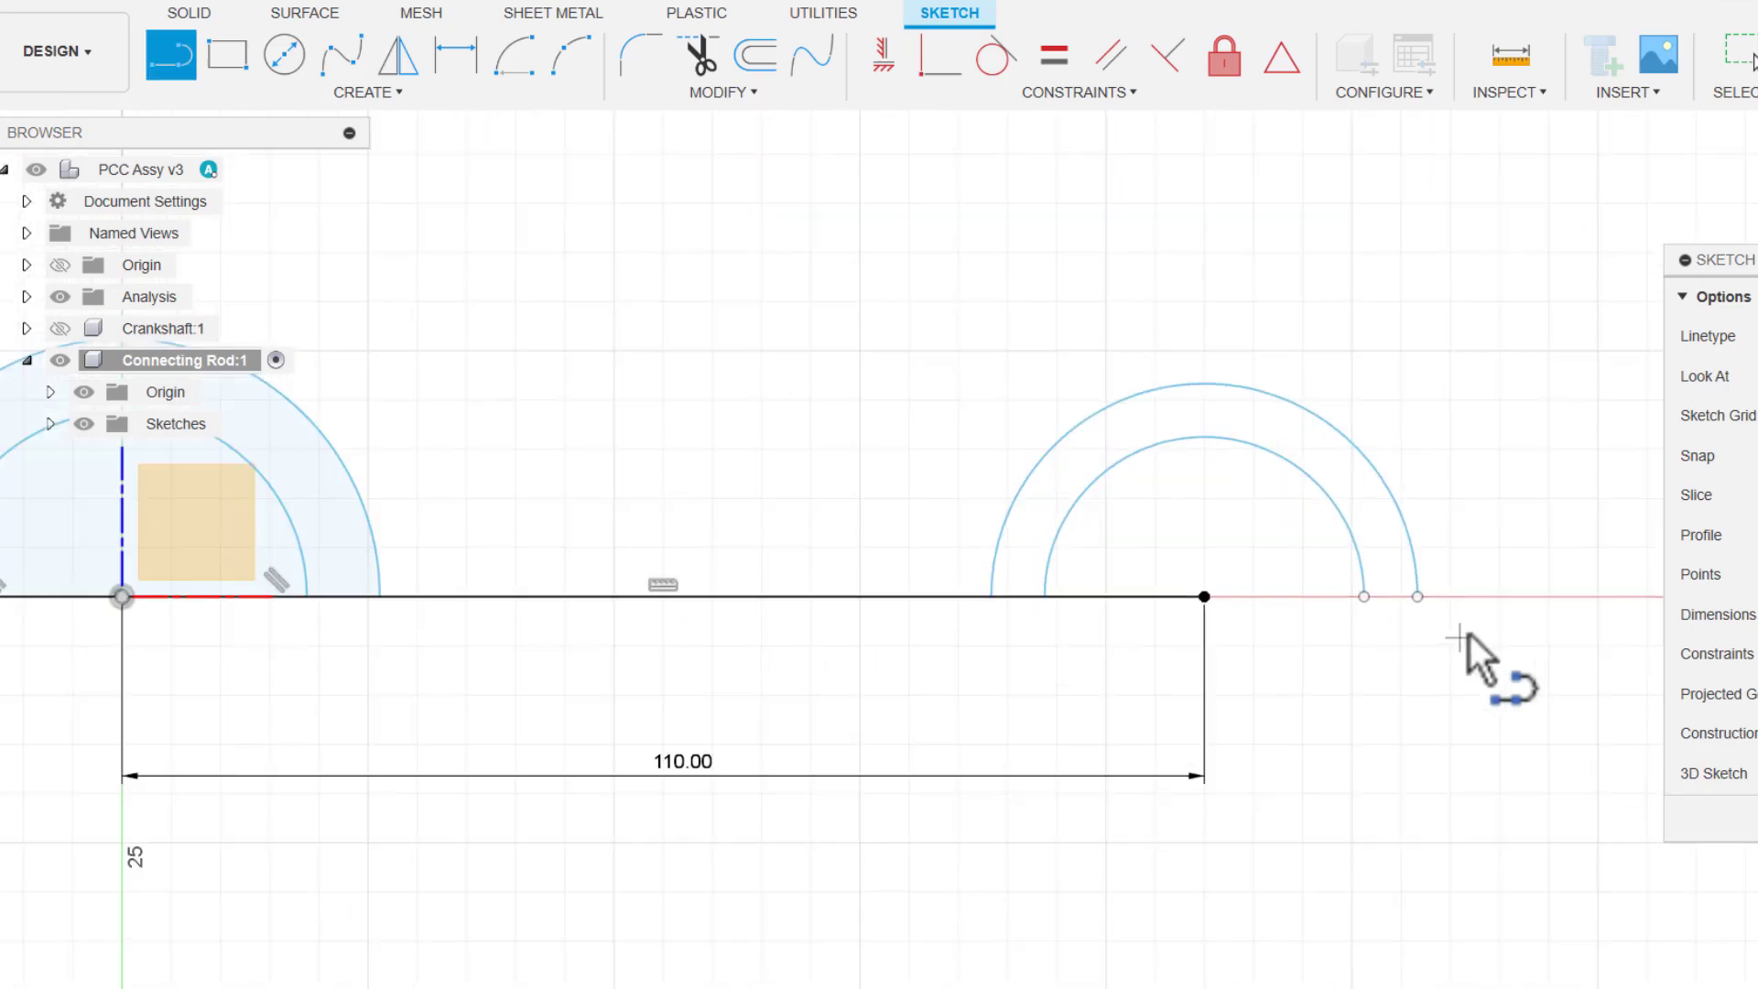
{"action": "left_click", "coordinate": [1406, 588]}
{"action": "left_click", "coordinate": [1144, 587]}
{"action": "key", "text": "Escape"}
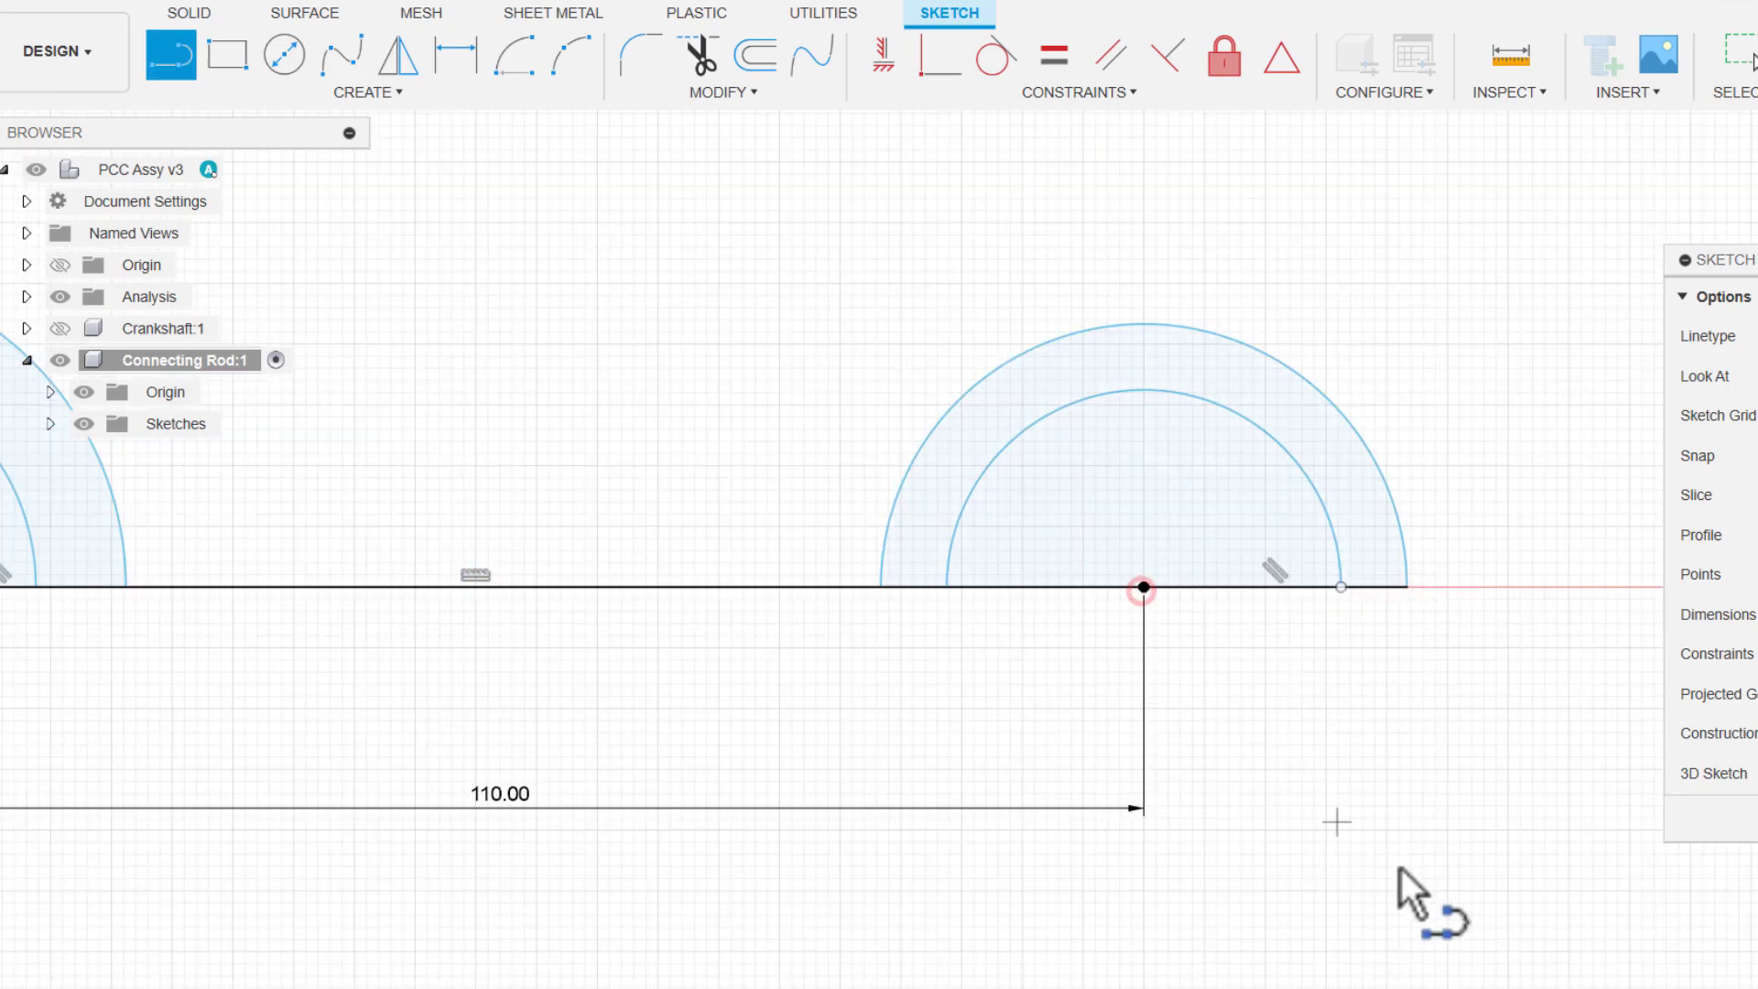
- Shift the big-end arcs' endpoints along the horizontal baseline so each one is coincident with it
{"action": "key", "text": "Escape"}
{"action": "scroll", "coordinate": [1313, 715], "scroll_direction": "down", "scroll_amount": 3}
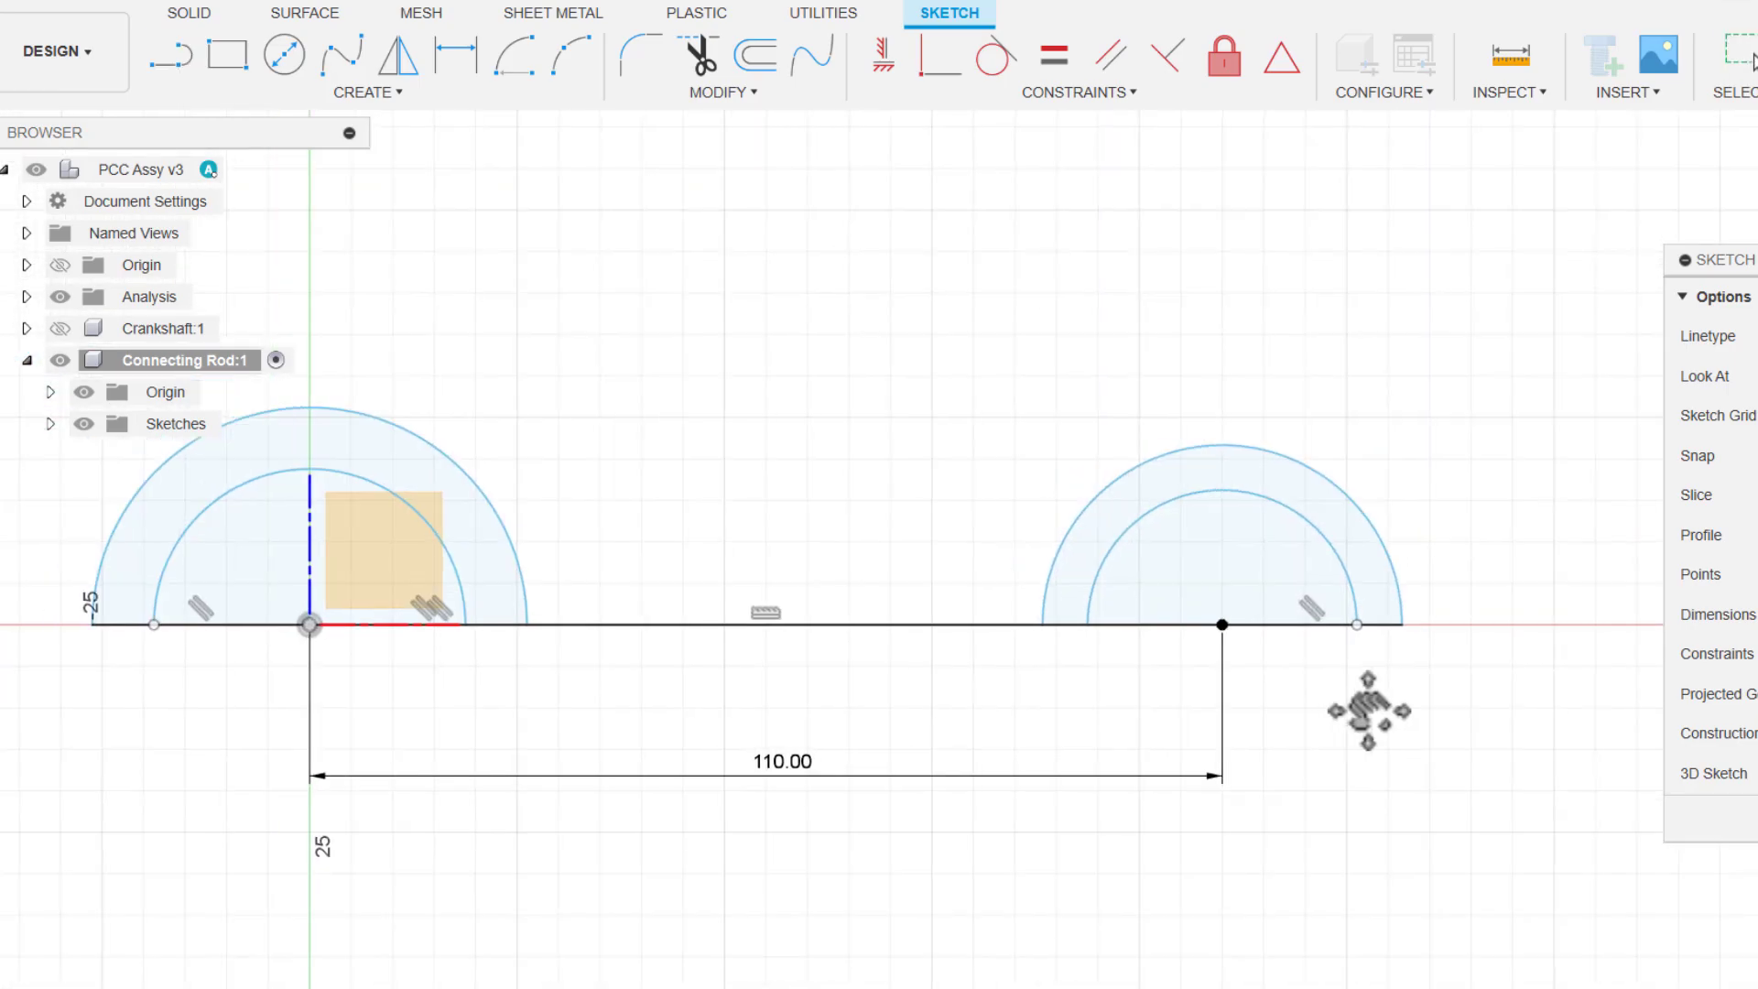
{"action": "middle_click_drag", "start_coordinate": [1327, 710], "coordinate": [1495, 714]}
{"action": "middle_click_drag", "start_coordinate": [539, 686], "coordinate": [782, 689]}
{"action": "mouse_move", "coordinate": [840, 630]}
{"action": "left_mouse_down"}
{"action": "mouse_move", "coordinate": [848, 583]}
{"action": "mouse_move", "coordinate": [843, 629]}
{"action": "mouse_move", "coordinate": [864, 632]}
{"action": "left_mouse_up"}
{"action": "scroll", "coordinate": [864, 629], "scroll_direction": "up", "scroll_amount": 3}
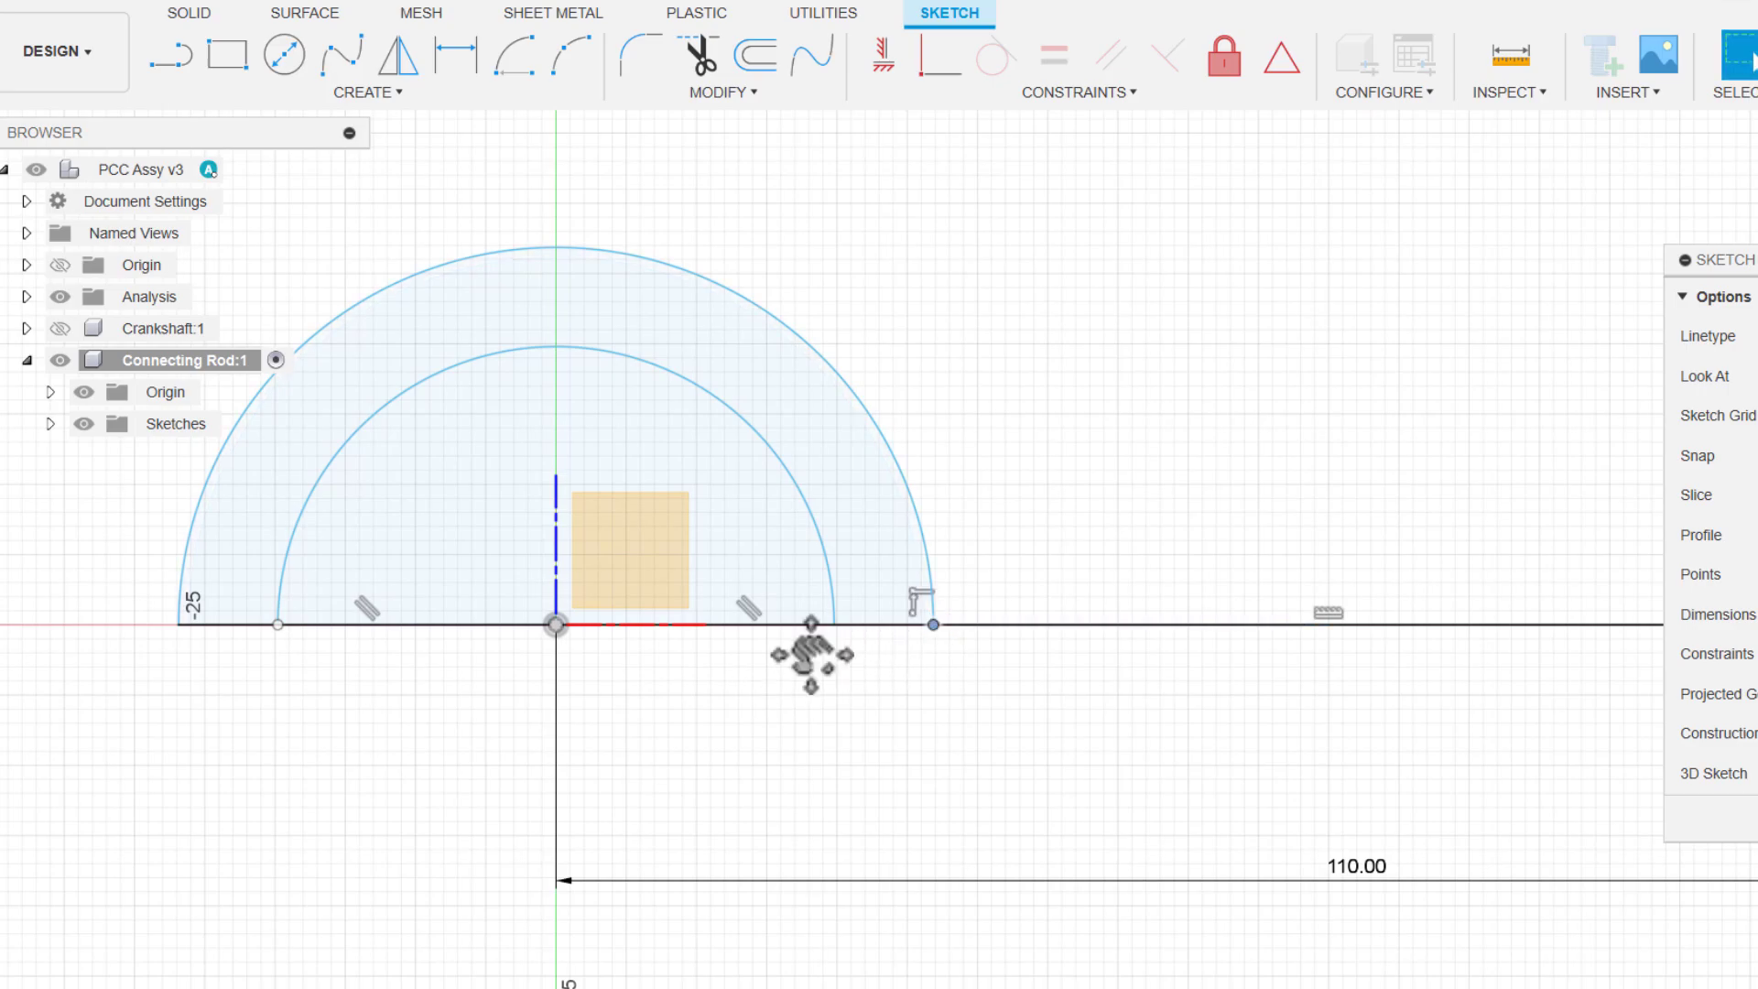
{"action": "middle_click_drag", "start_coordinate": [389, 628], "coordinate": [844, 589]}
{"action": "mouse_move", "coordinate": [733, 572]}
{"action": "left_mouse_down"}
{"action": "mouse_move", "coordinate": [732, 540]}
{"action": "mouse_move", "coordinate": [733, 584]}
{"action": "left_mouse_up"}
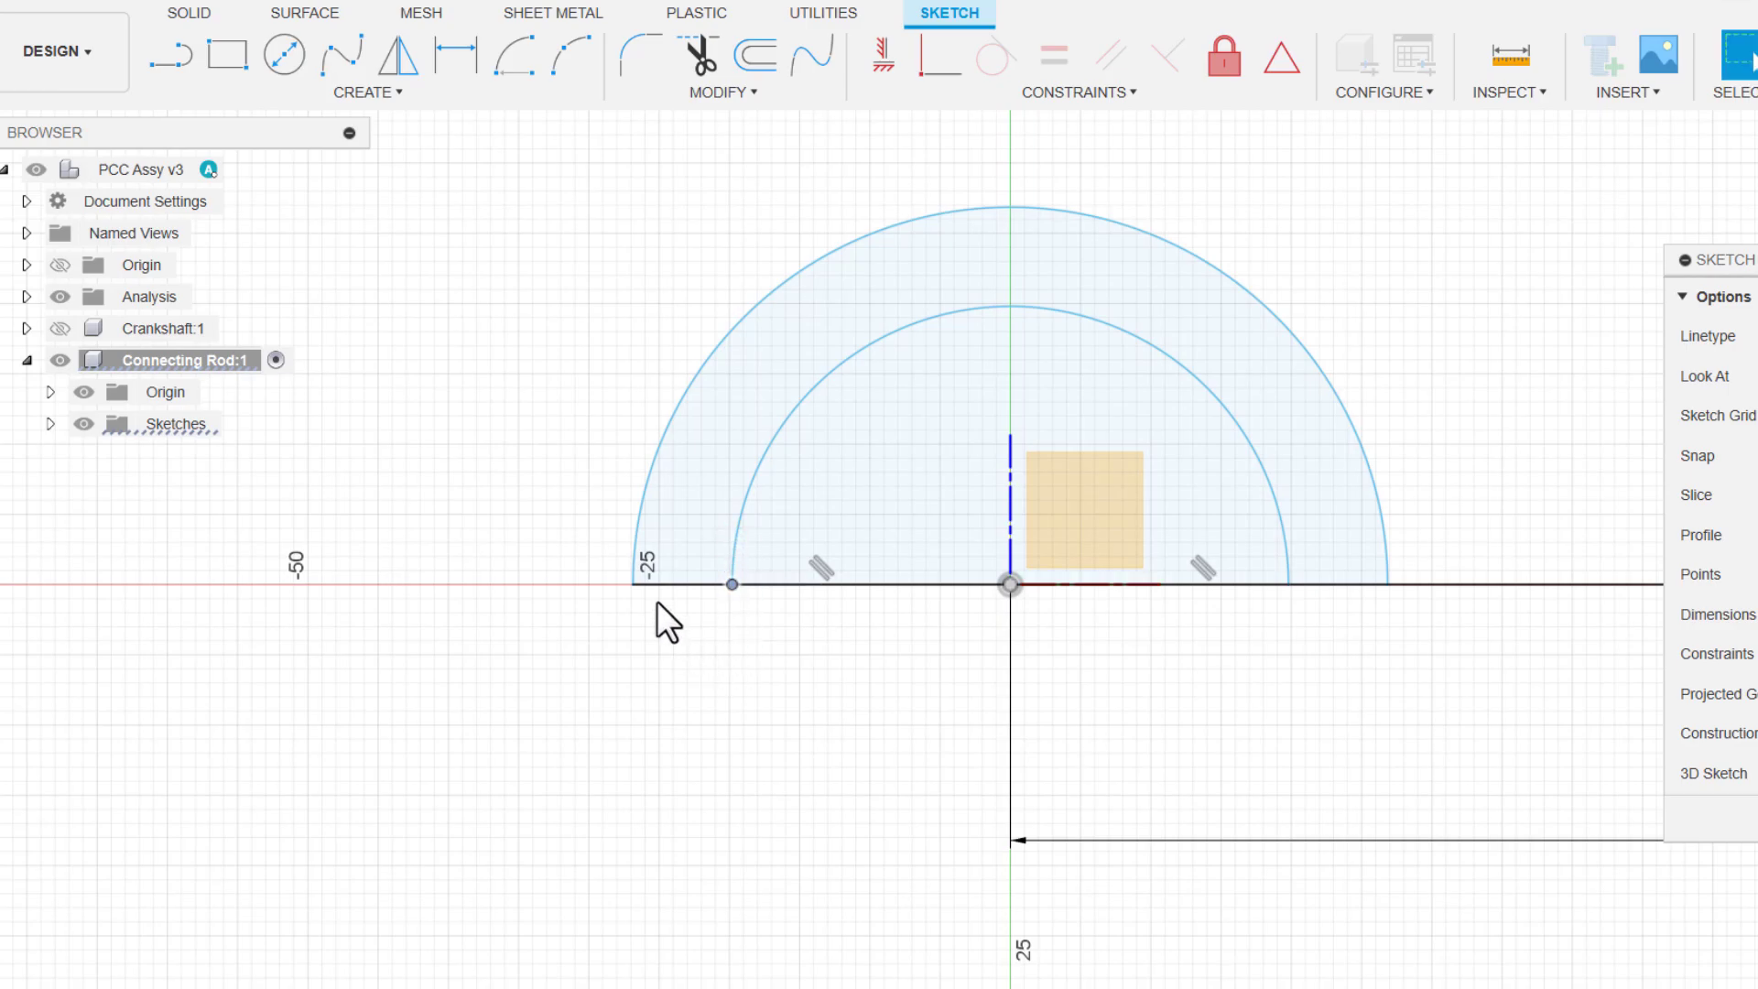
{"action": "left_click", "coordinate": [929, 78]}
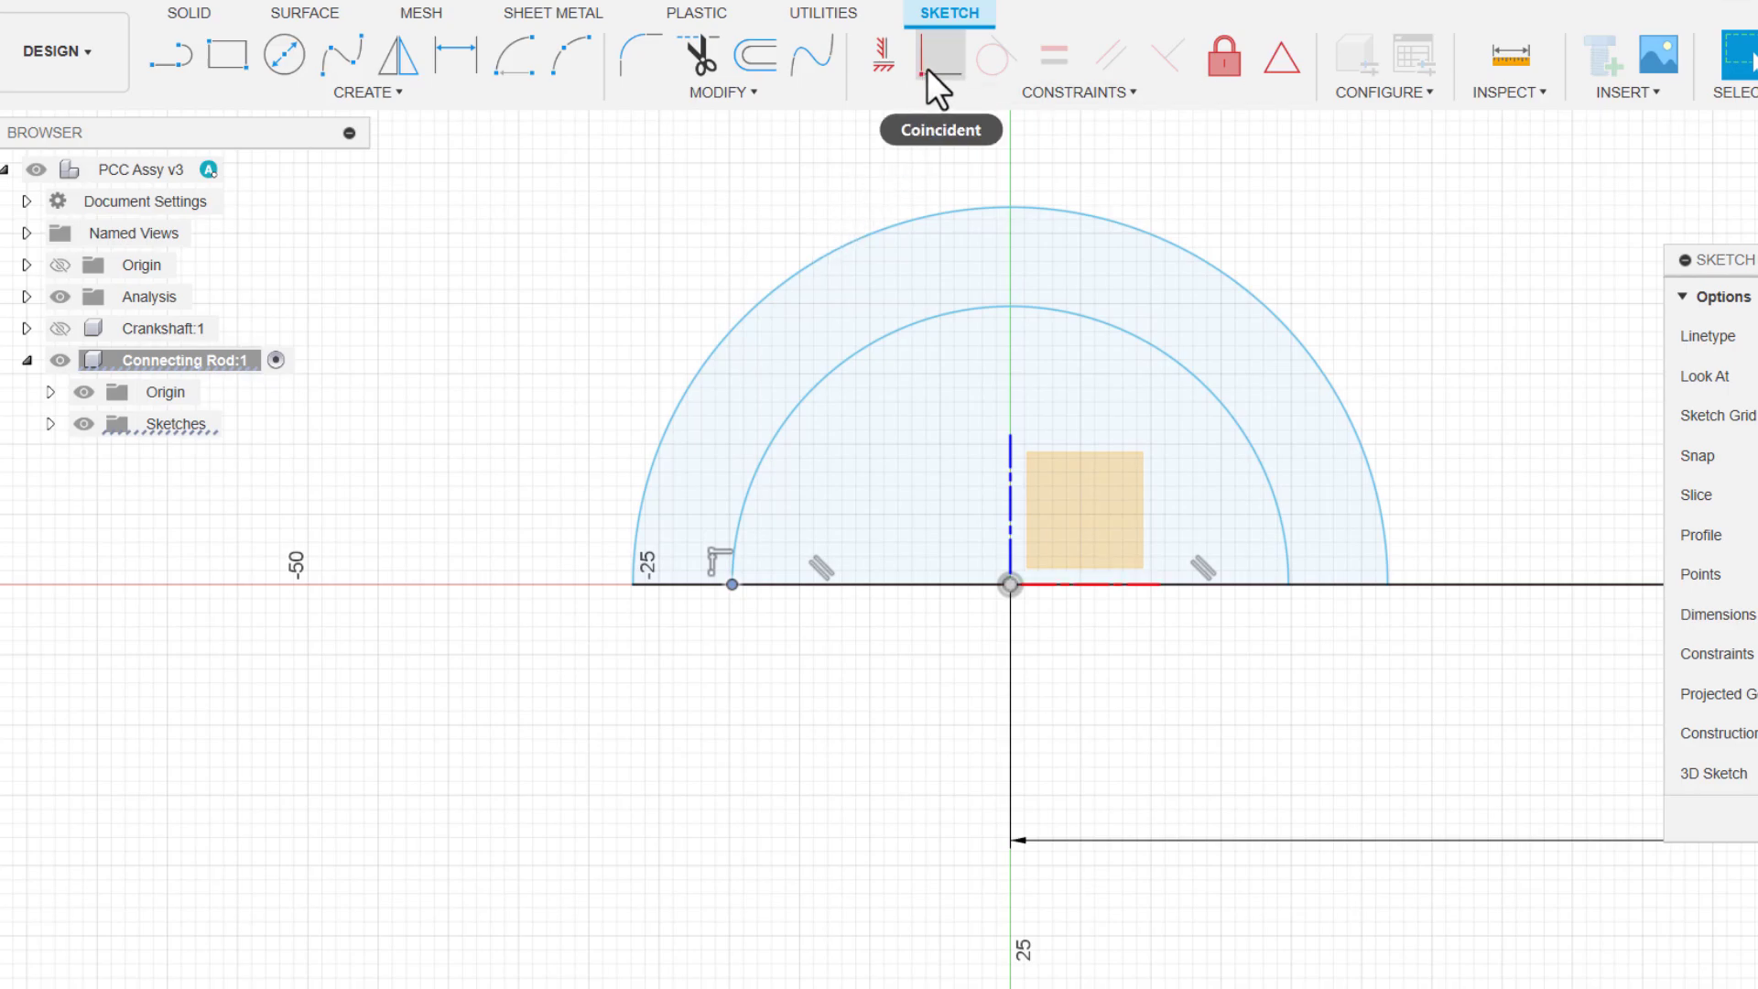
{"action": "left_click_drag", "start_coordinate": [628, 591], "coordinate": [597, 607]}
- Snap the small-end arcs' inner and outer endpoints onto the horizontal baseline so they are coincident with it
{"action": "scroll", "coordinate": [592, 612], "scroll_direction": "down", "scroll_amount": 1}
{"action": "scroll", "coordinate": [663, 624], "scroll_direction": "down", "scroll_amount": 4}
{"action": "middle_click_drag", "start_coordinate": [851, 641], "coordinate": [416, 620]}
{"action": "middle_click_drag", "start_coordinate": [1384, 653], "coordinate": [1236, 710]}
{"action": "scroll", "coordinate": [1282, 669], "scroll_direction": "up", "scroll_amount": 3}
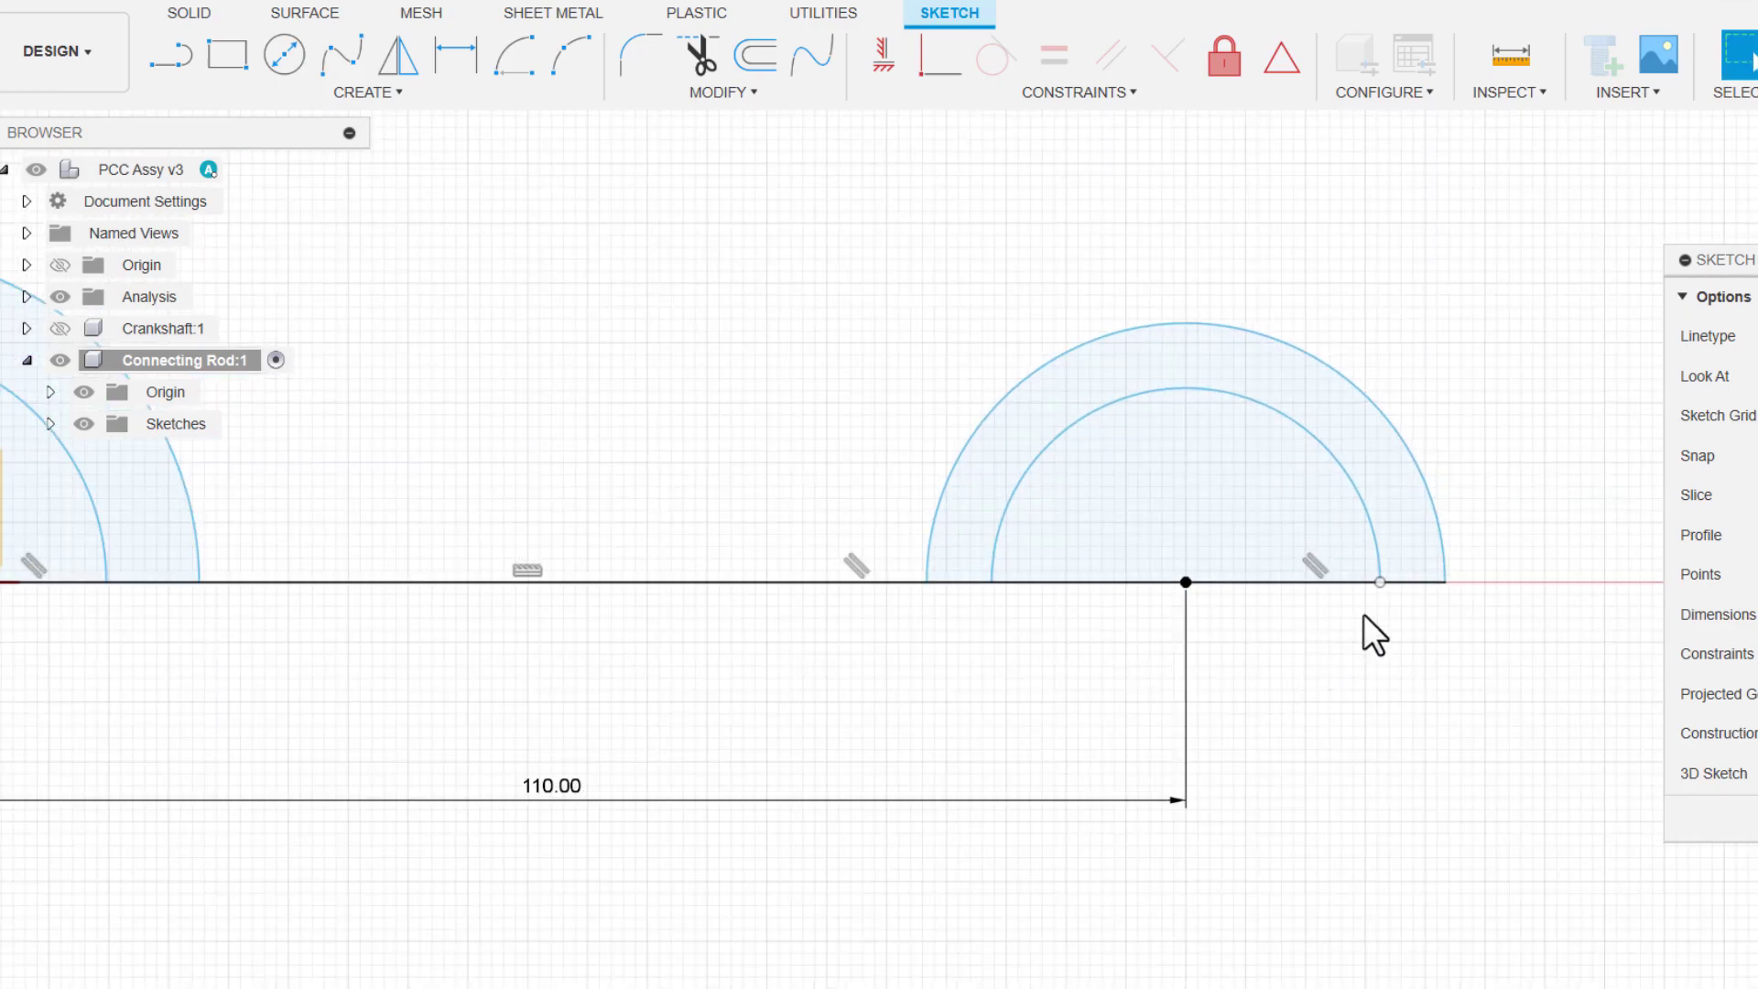
{"action": "mouse_move", "coordinate": [1386, 575]}
{"action": "left_mouse_down"}
{"action": "mouse_move", "coordinate": [1385, 607]}
{"action": "mouse_move", "coordinate": [1366, 552]}
{"action": "mouse_move", "coordinate": [1392, 537]}
{"action": "mouse_move", "coordinate": [1384, 570]}
{"action": "mouse_move", "coordinate": [1376, 557]}
{"action": "mouse_move", "coordinate": [1413, 558]}
{"action": "mouse_move", "coordinate": [1364, 566]}
{"action": "mouse_move", "coordinate": [1397, 558]}
{"action": "mouse_move", "coordinate": [1394, 587]}
{"action": "mouse_move", "coordinate": [1381, 562]}
{"action": "left_mouse_up"}
{"action": "scroll", "coordinate": [1364, 601], "scroll_direction": "up", "scroll_amount": 3}
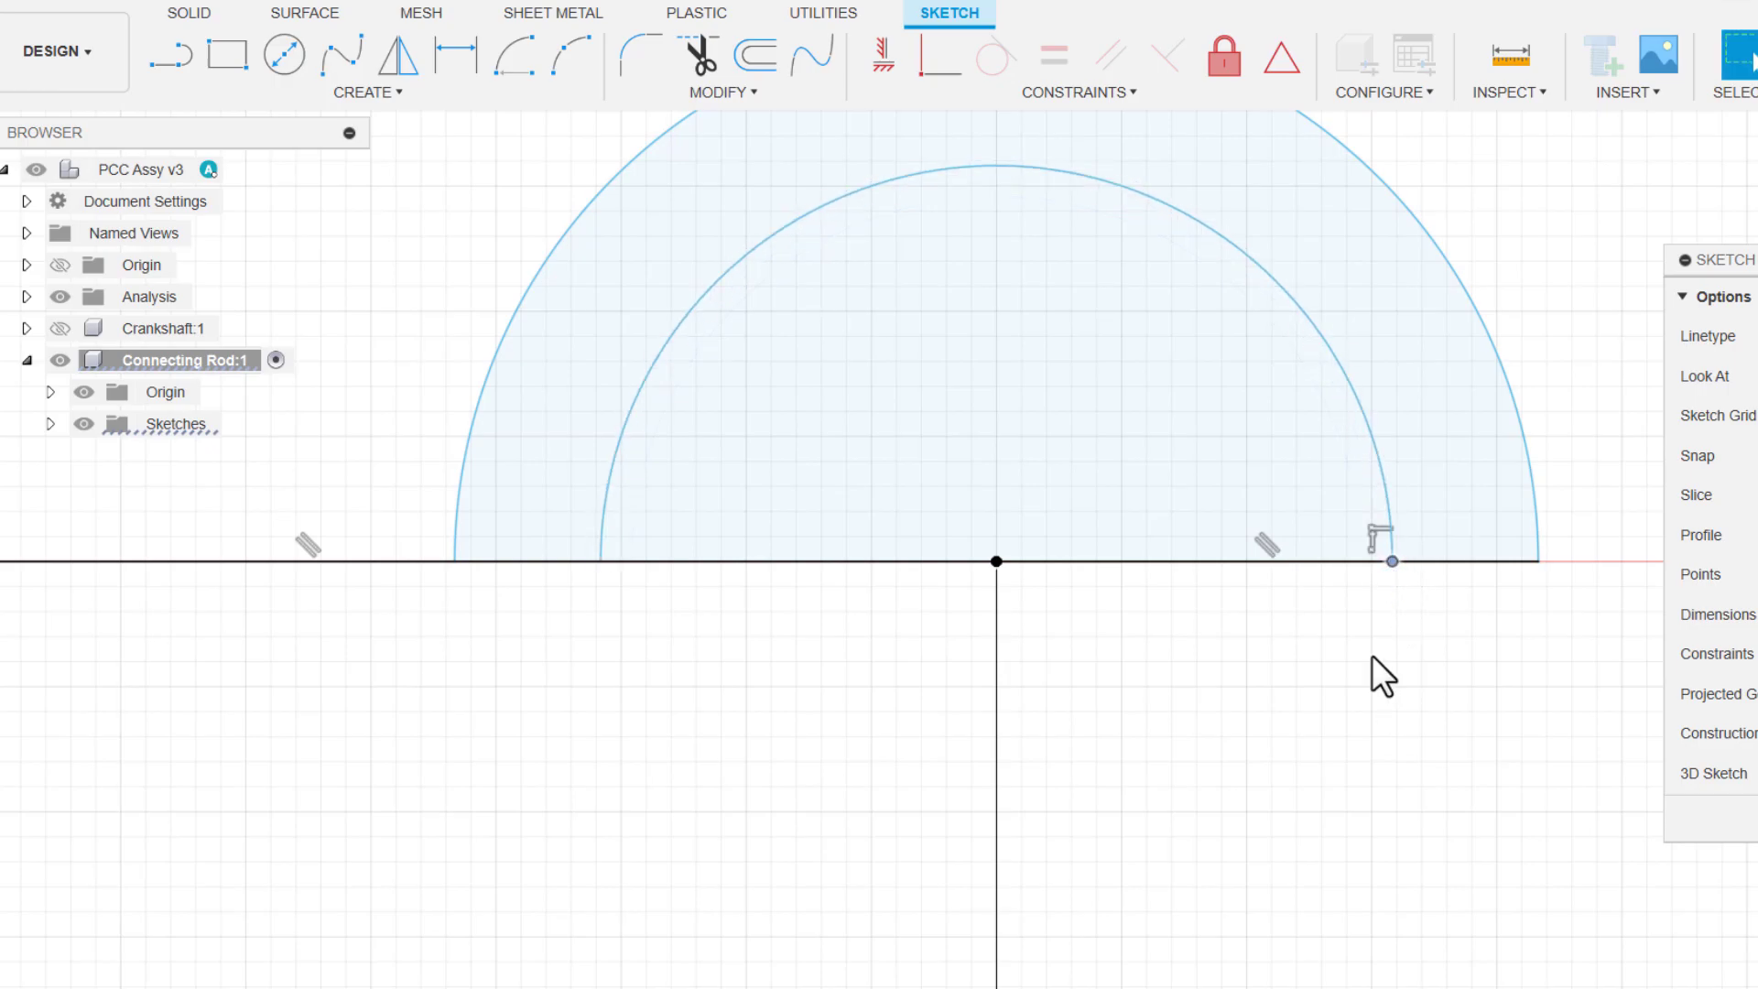
{"action": "mouse_move", "coordinate": [1537, 561]}
{"action": "left_mouse_down"}
{"action": "mouse_move", "coordinate": [1540, 520]}
{"action": "mouse_move", "coordinate": [1538, 562]}
{"action": "left_mouse_up"}
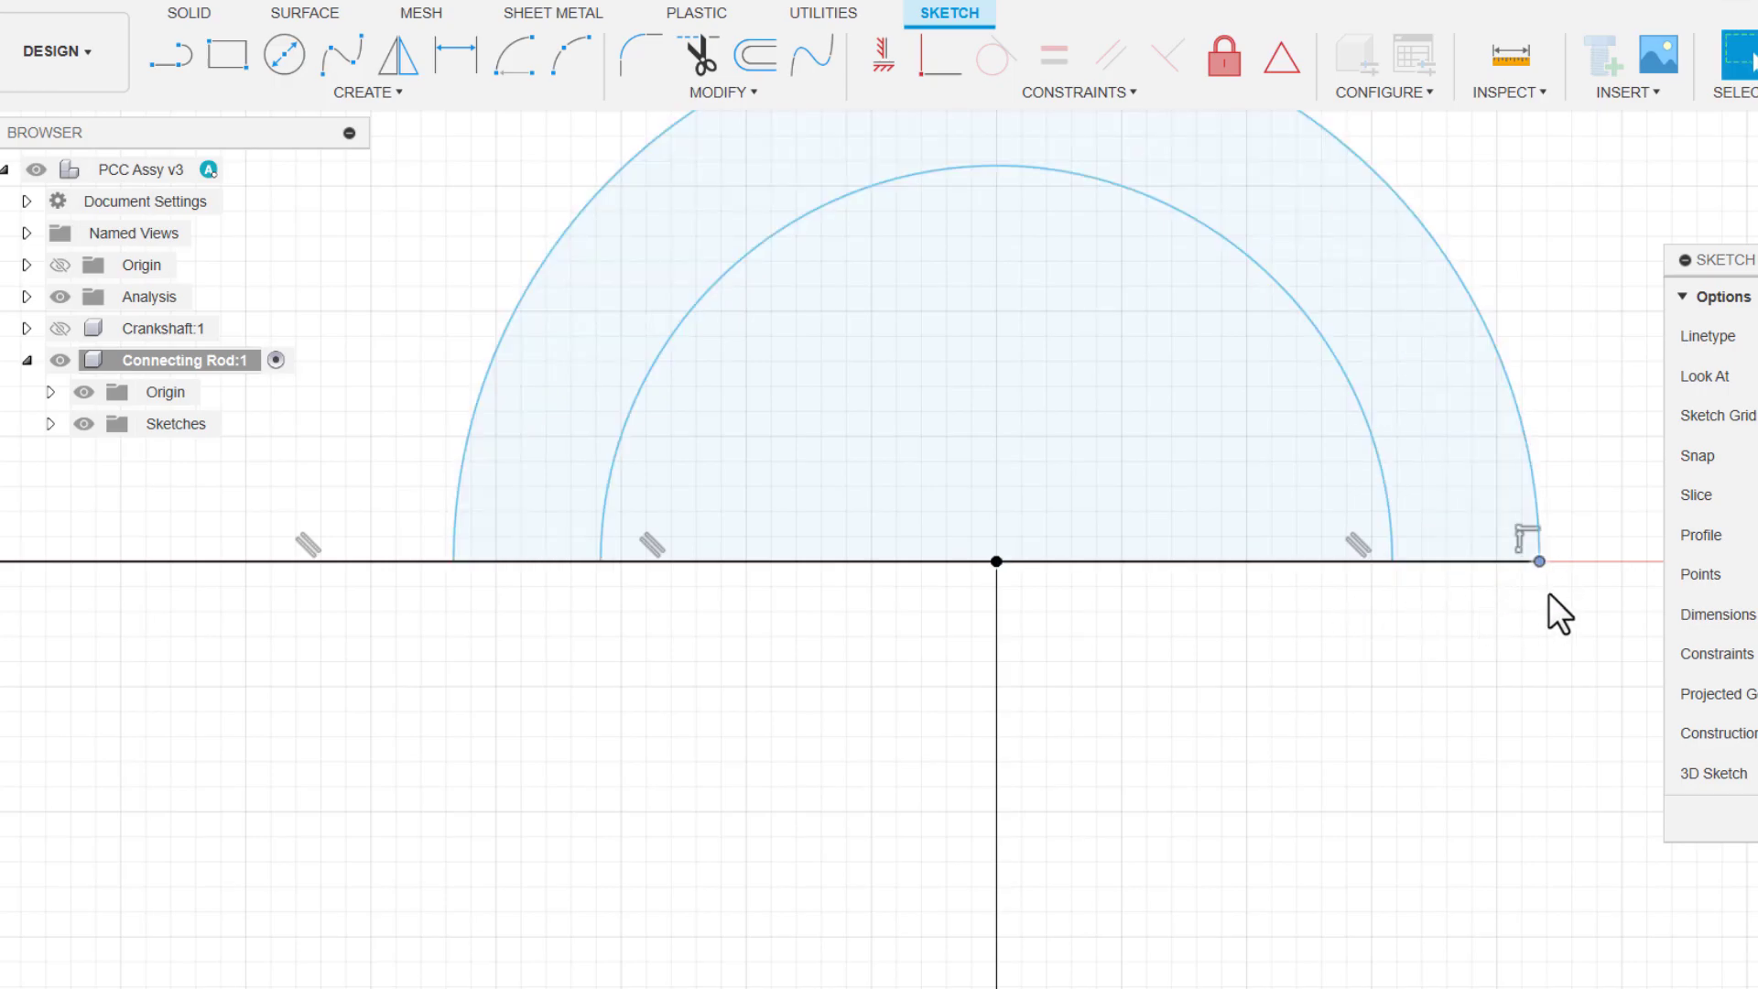
{"action": "scroll", "coordinate": [540, 545], "scroll_direction": "down", "scroll_amount": 2}
{"action": "left_click_drag", "start_coordinate": [481, 555], "coordinate": [478, 528]}
{"action": "scroll", "coordinate": [649, 702], "scroll_direction": "down", "scroll_amount": 2}
{"action": "middle_click_drag", "start_coordinate": [650, 702], "coordinate": [1232, 686]}
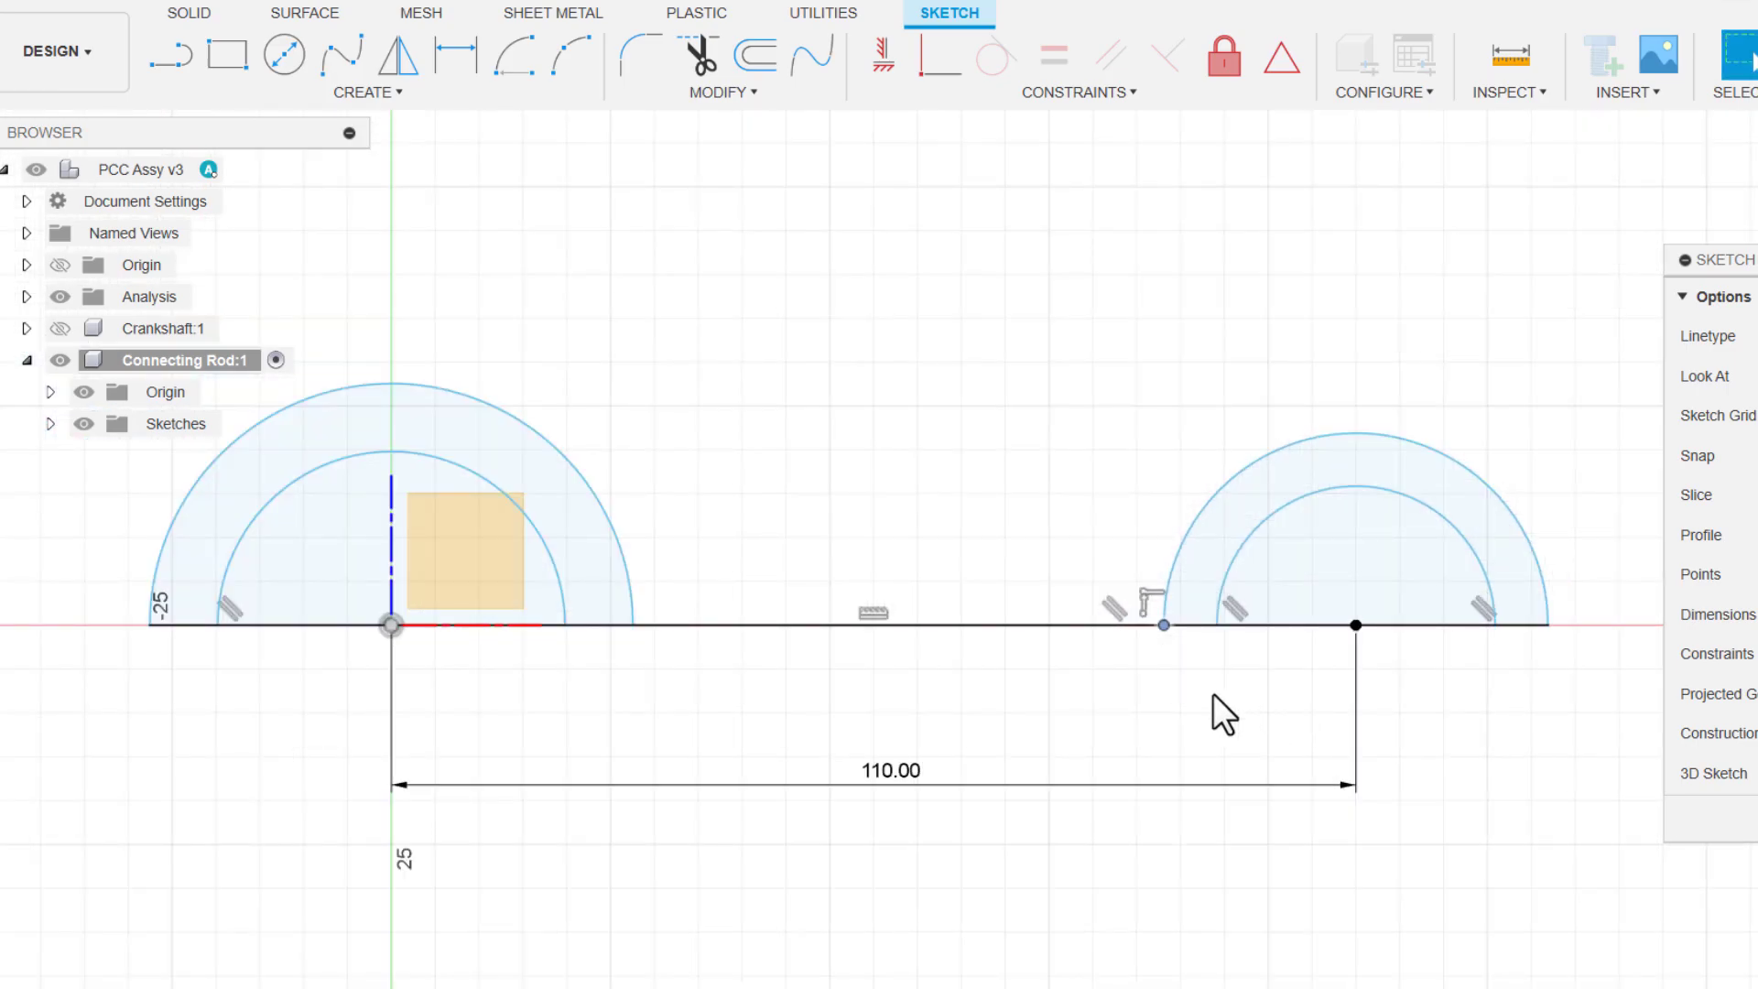
{"action": "scroll", "coordinate": [1232, 686], "scroll_direction": "down", "scroll_amount": 2}
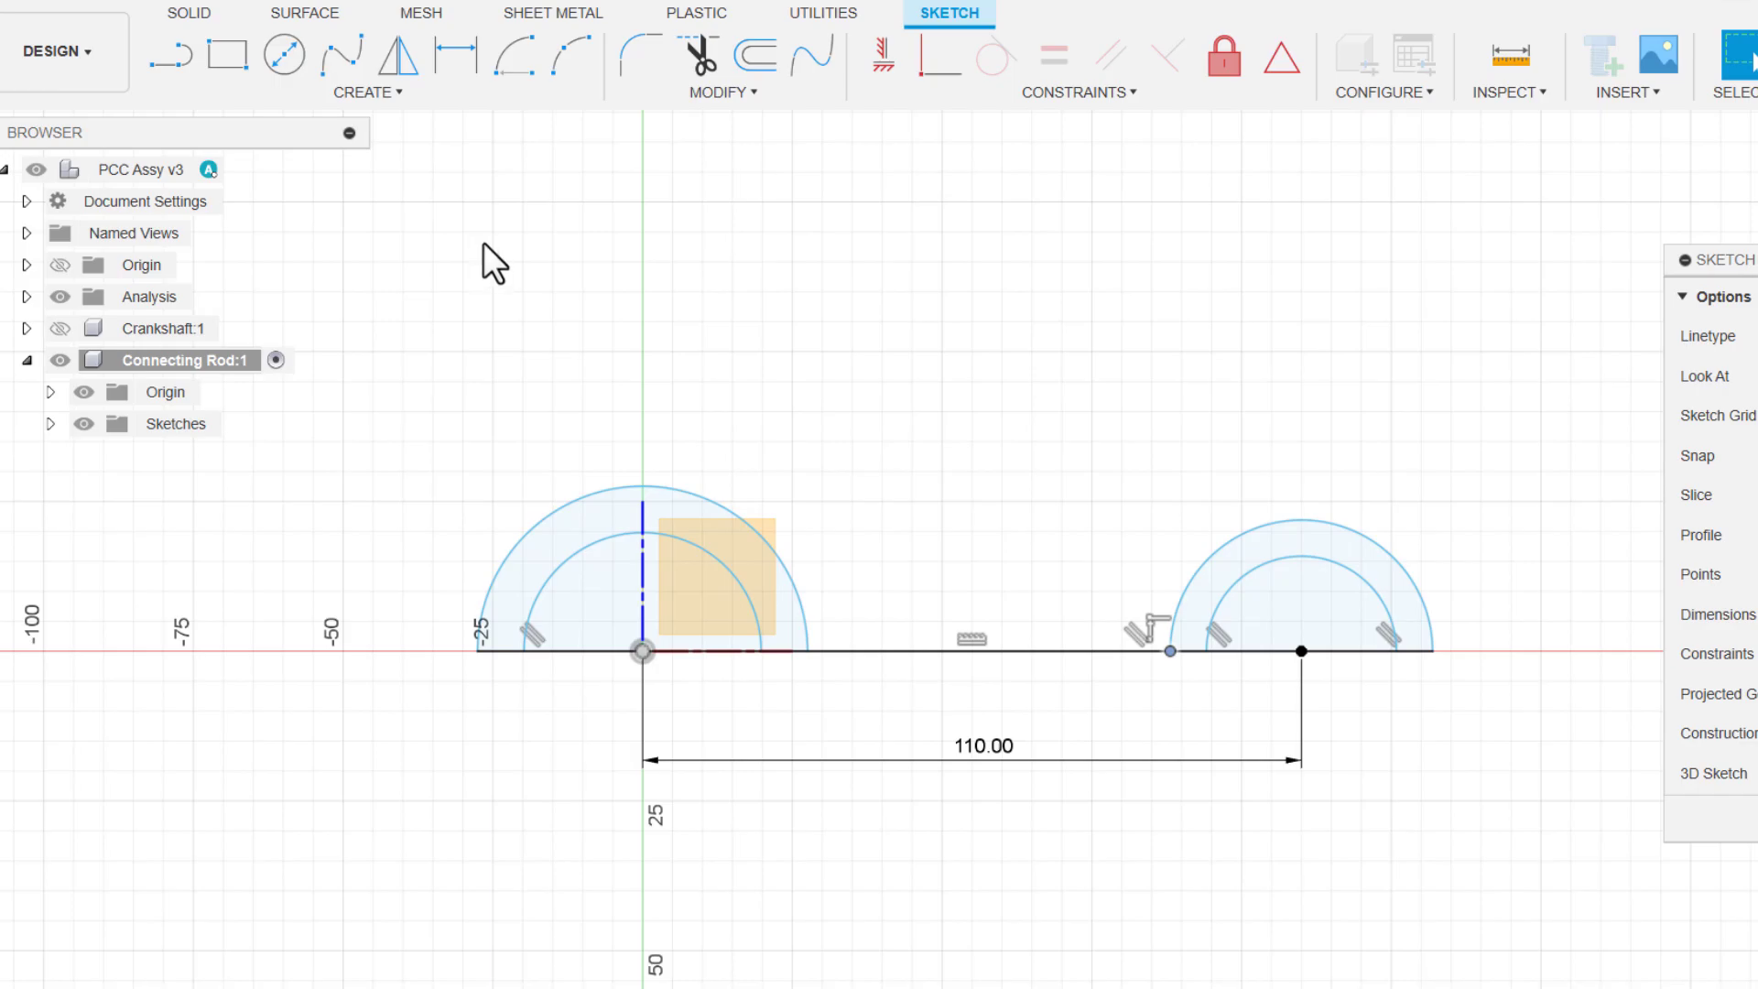
{"action": "left_click", "coordinate": [455, 59]}
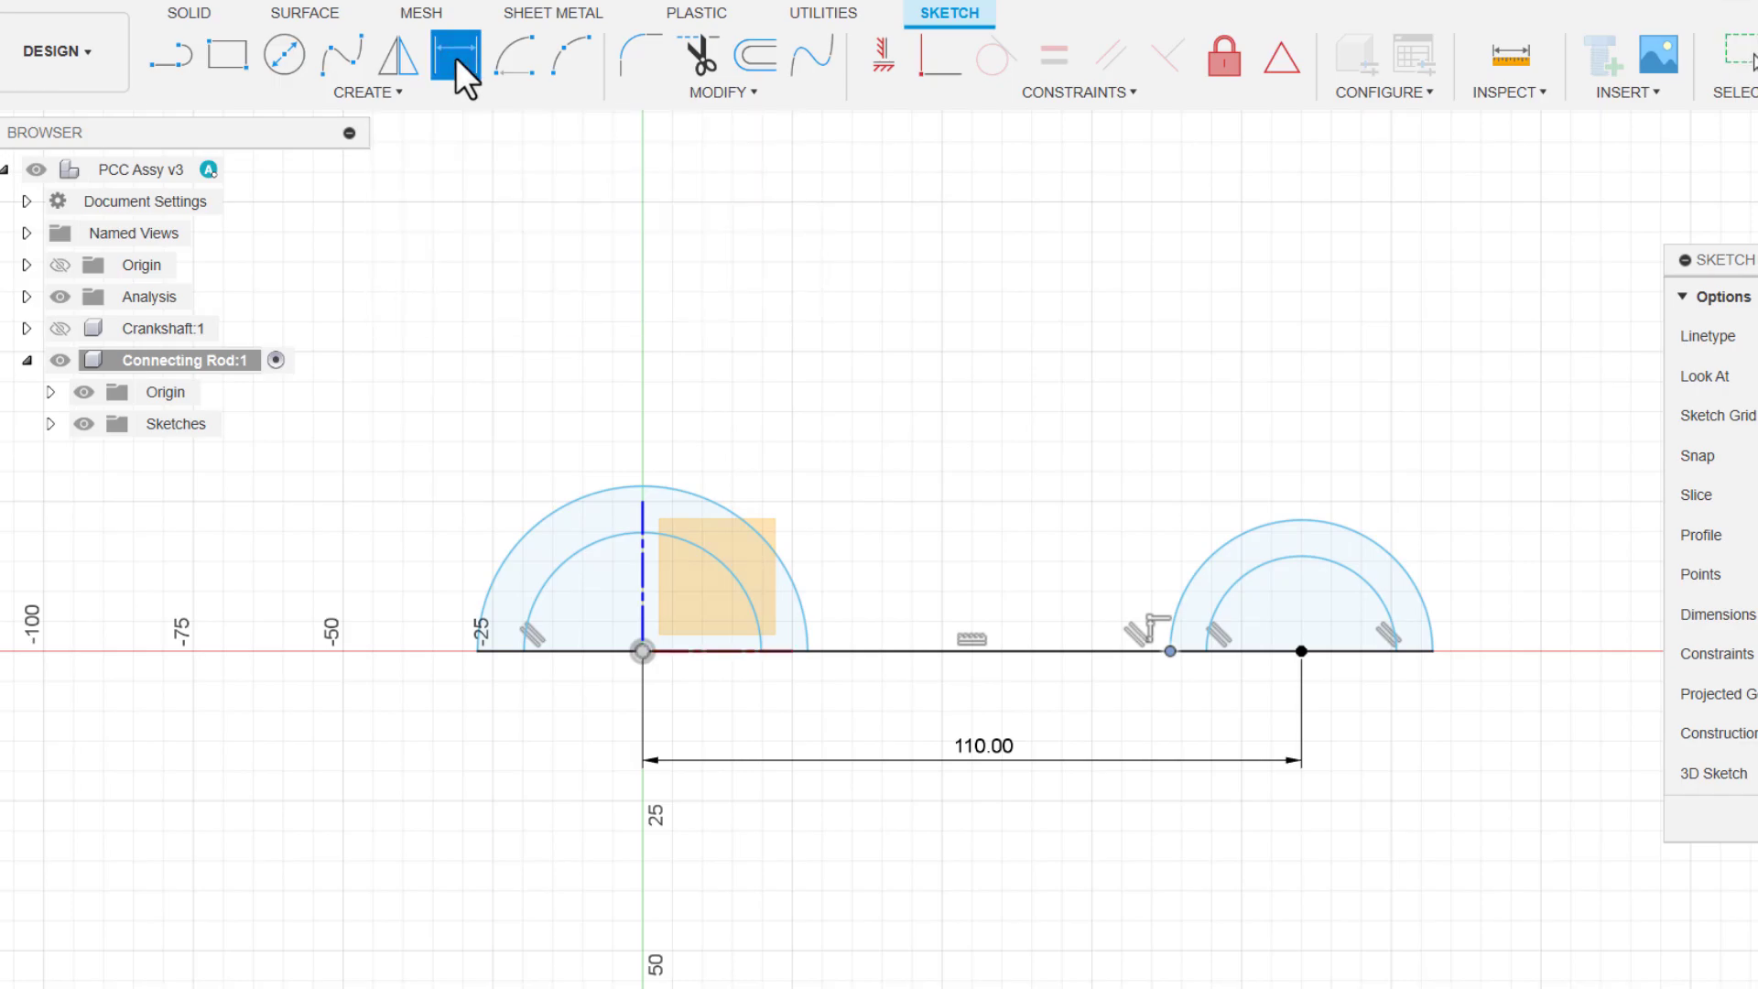
{"action": "left_click", "coordinate": [565, 503]}
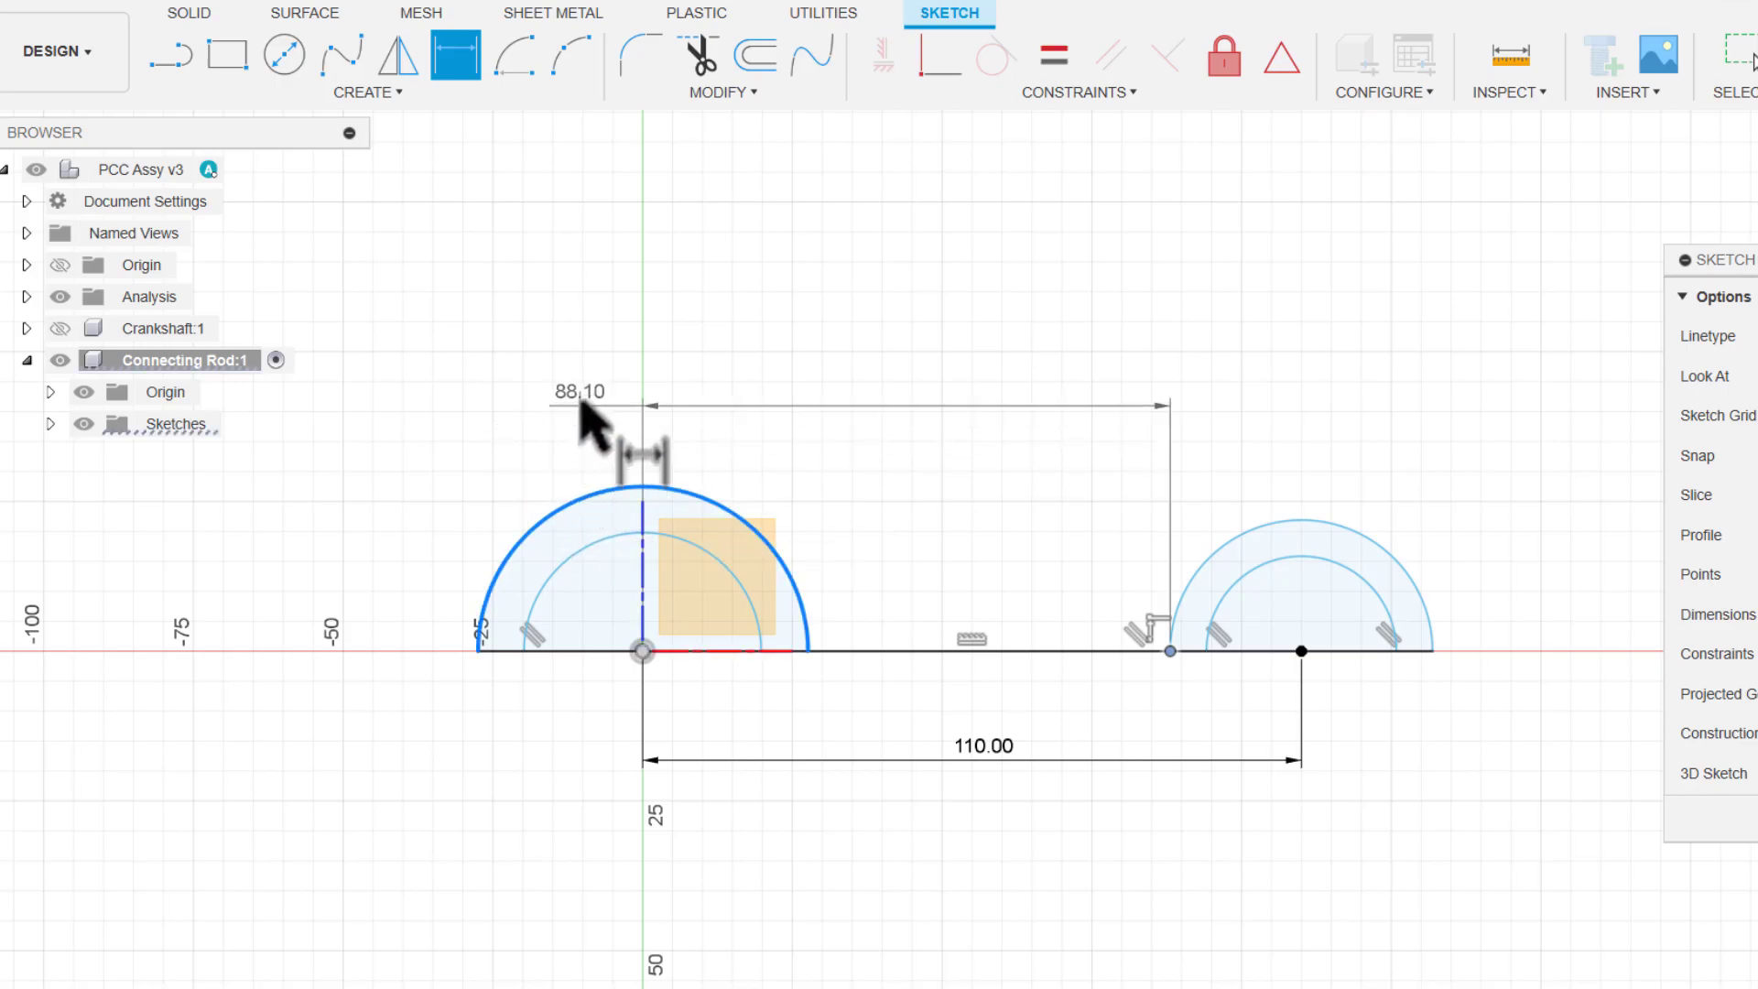
{"action": "left_click", "coordinate": [1170, 650]}
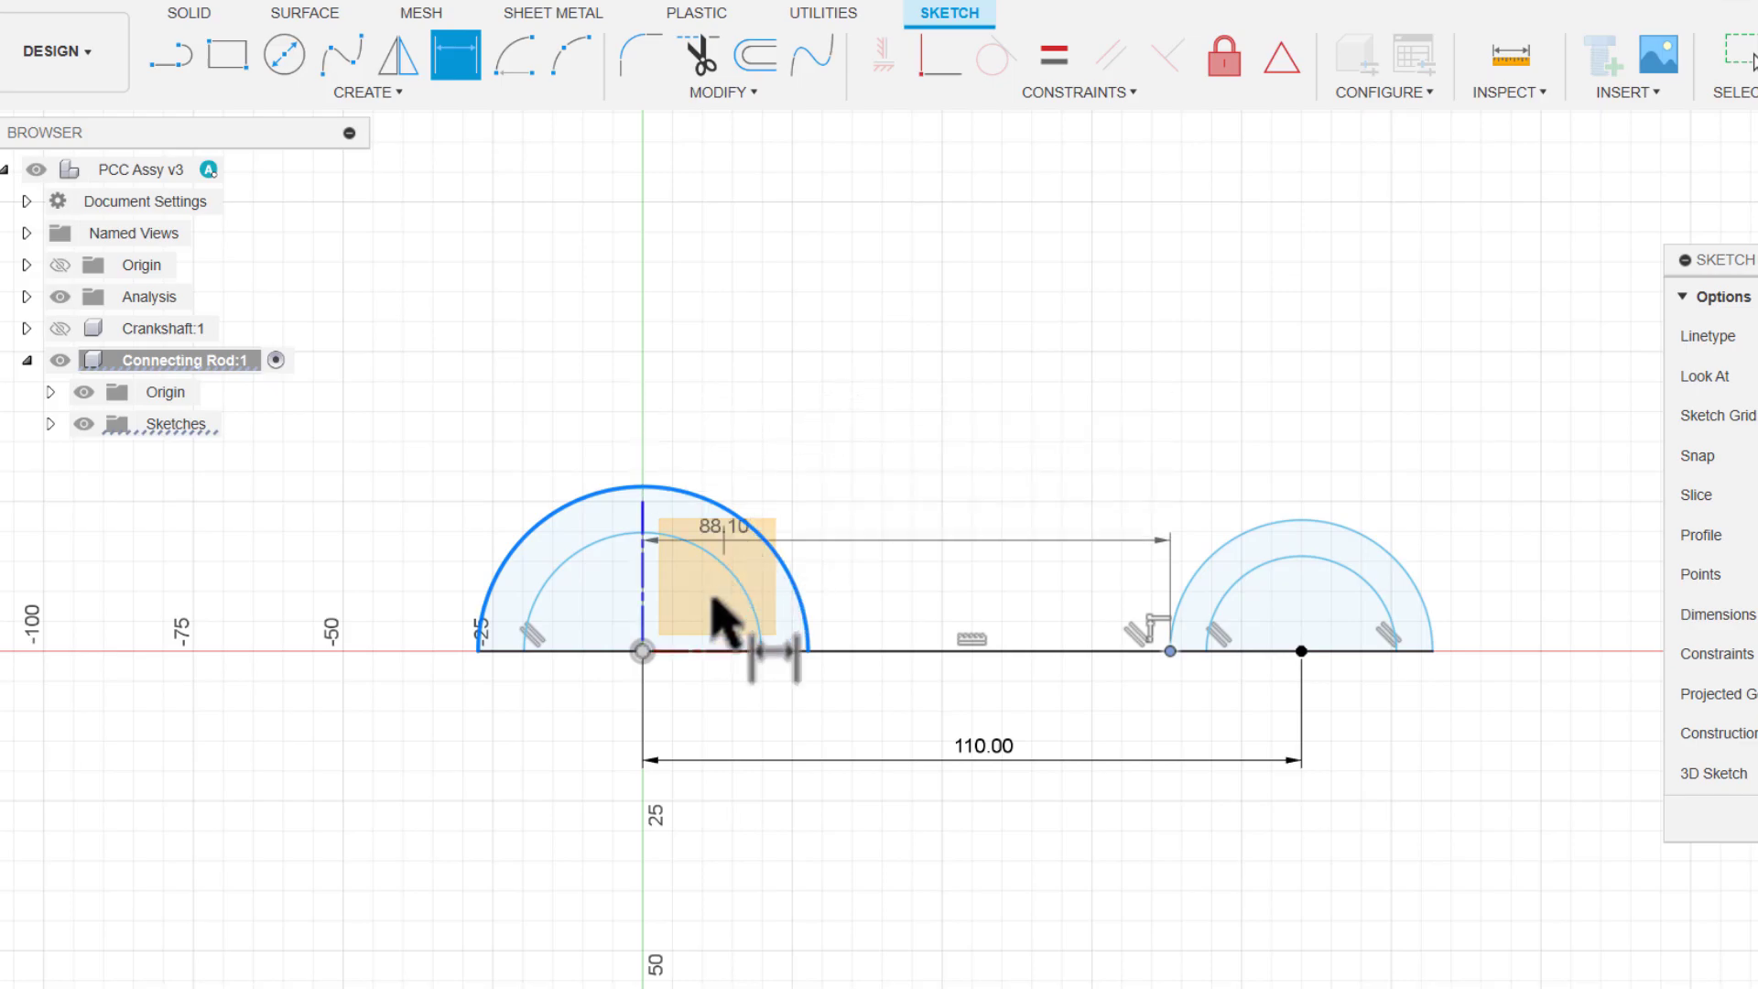
{"action": "key", "text": "Escape"}
{"action": "key", "text": "Escape"}
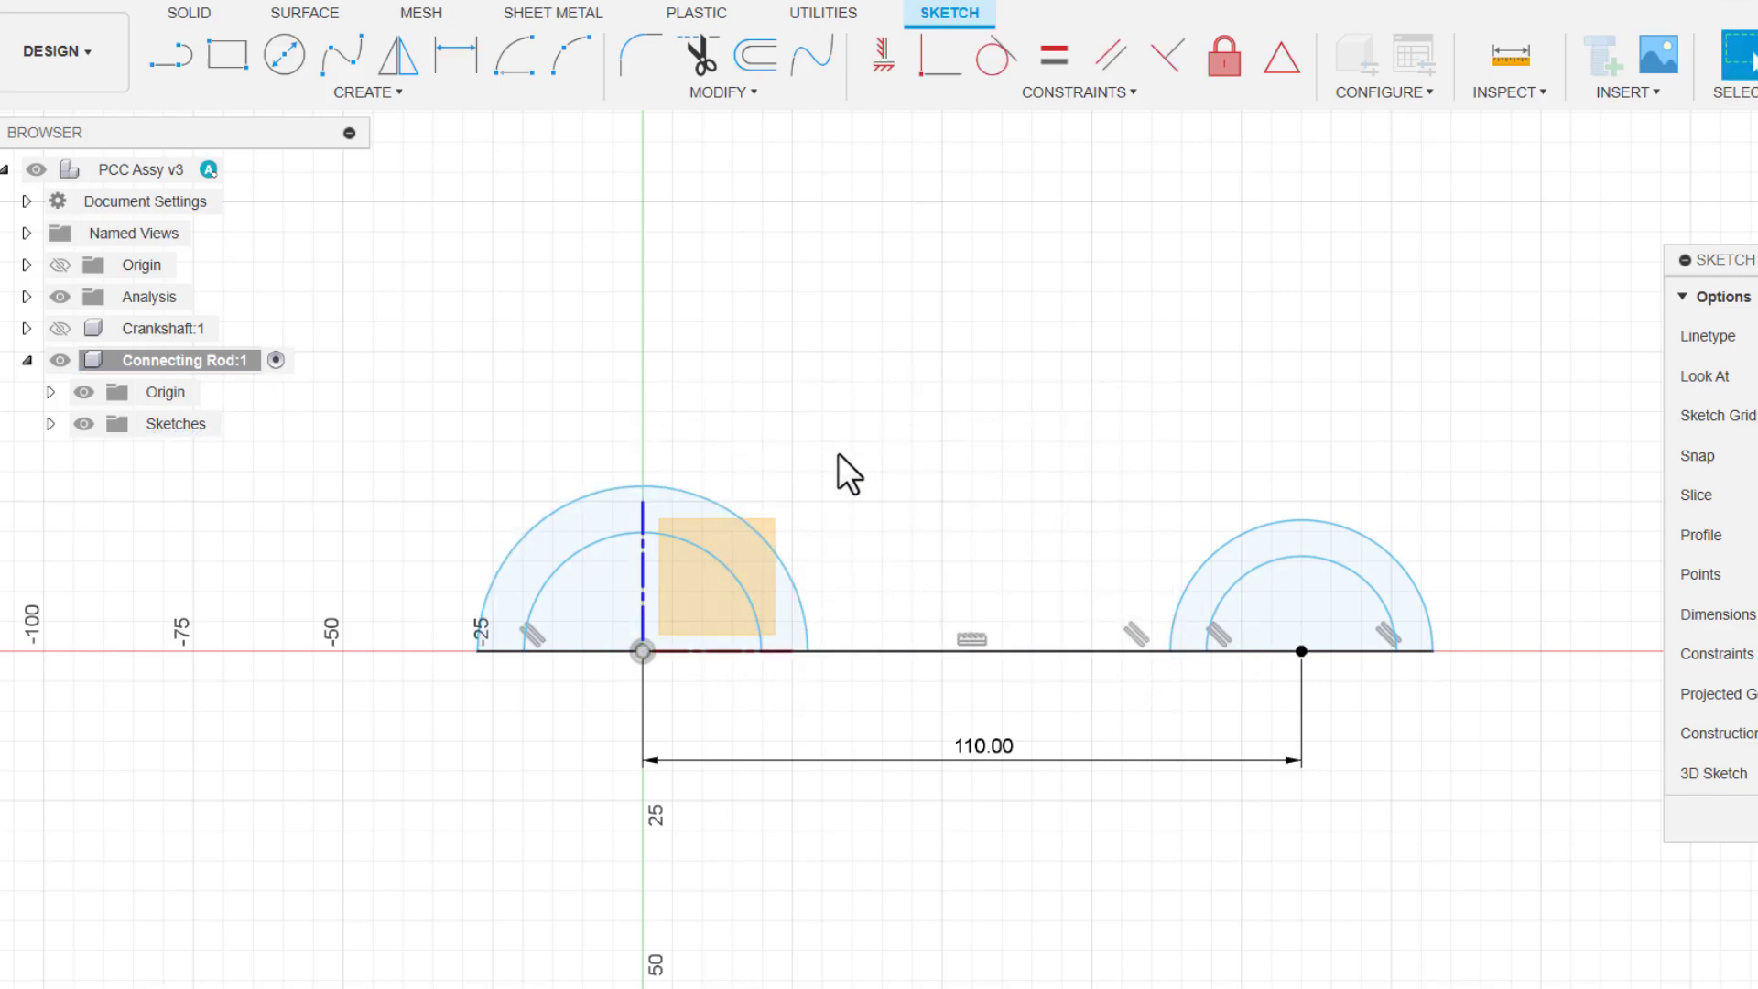
- Dimension the big-end outer arc as a diameter instead of a radius and set it to 55 mm
{"action": "left_click", "coordinate": [455, 54]}
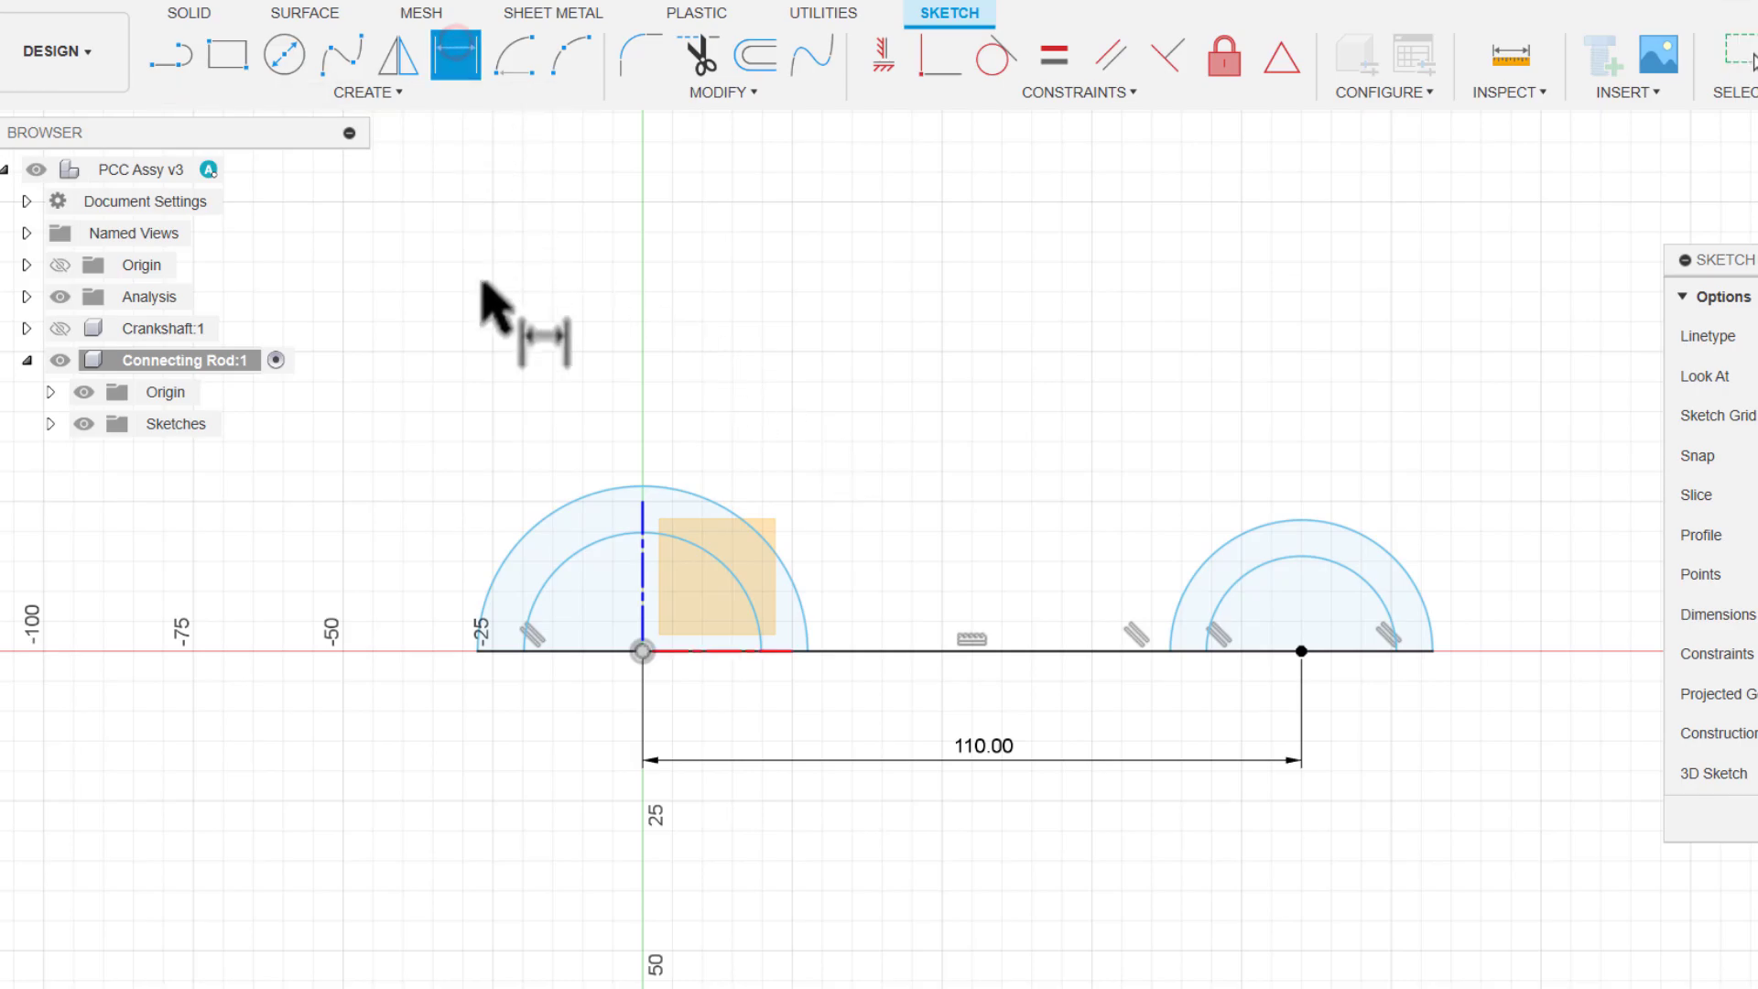
{"action": "left_click", "coordinate": [556, 507]}
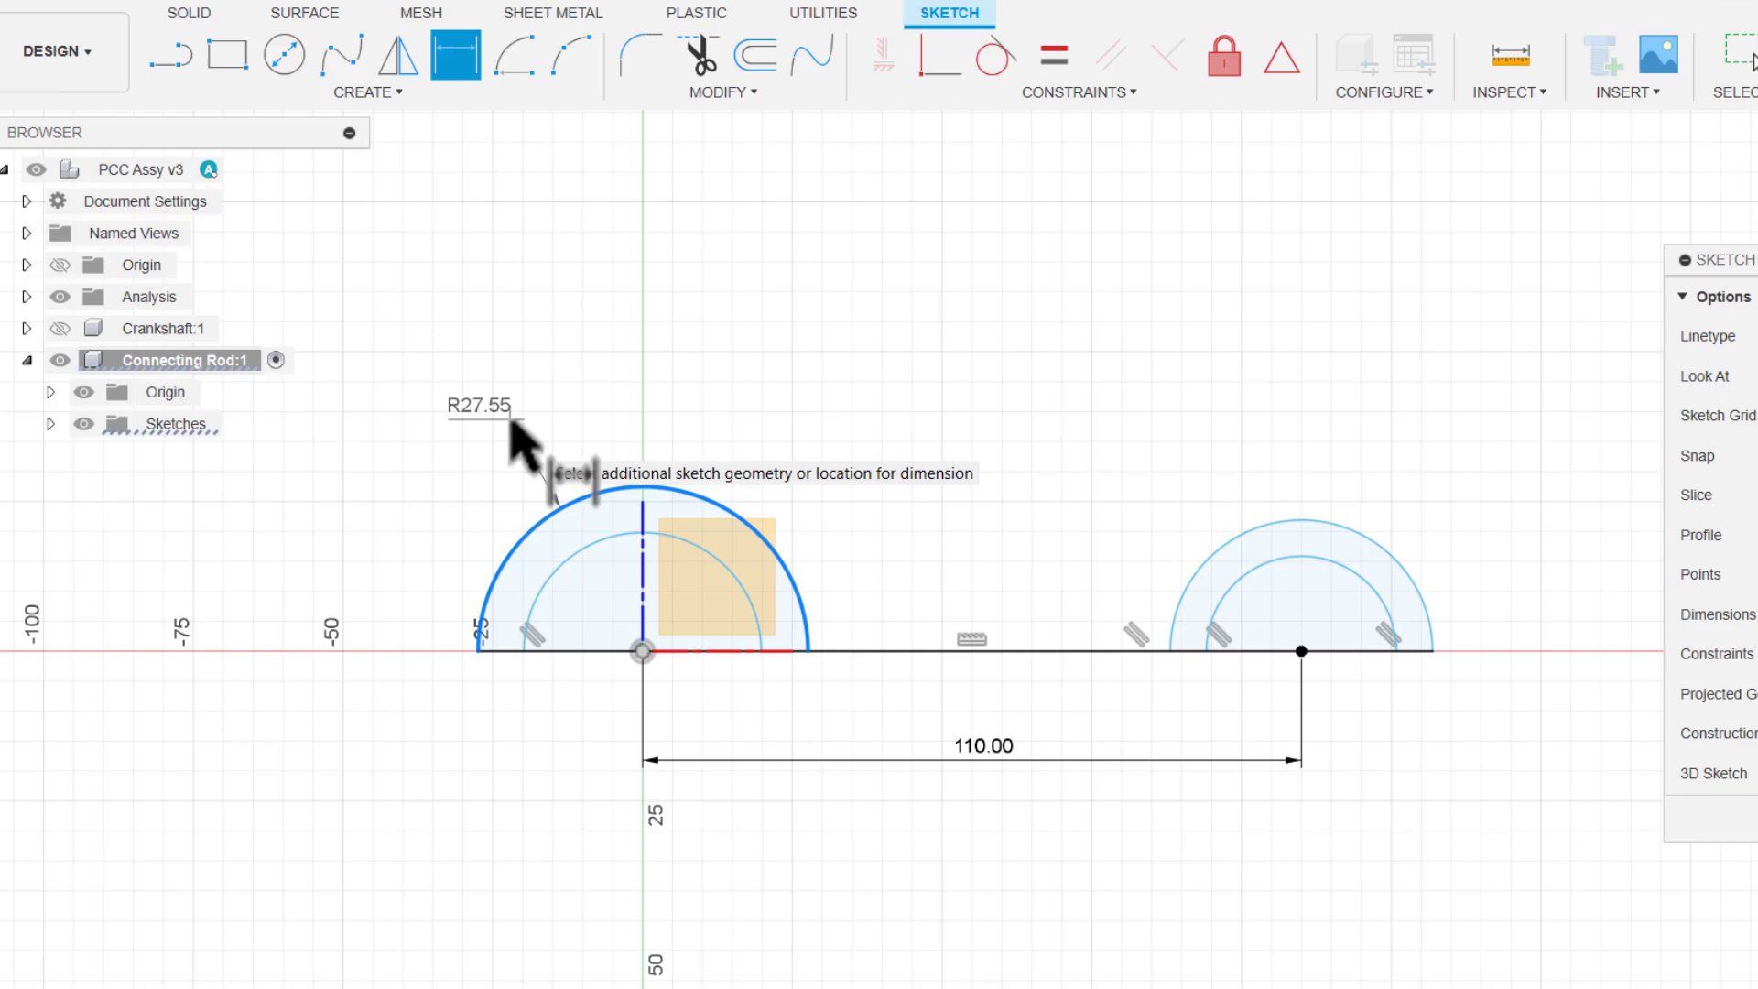
{"action": "right_click", "coordinate": [509, 421]}
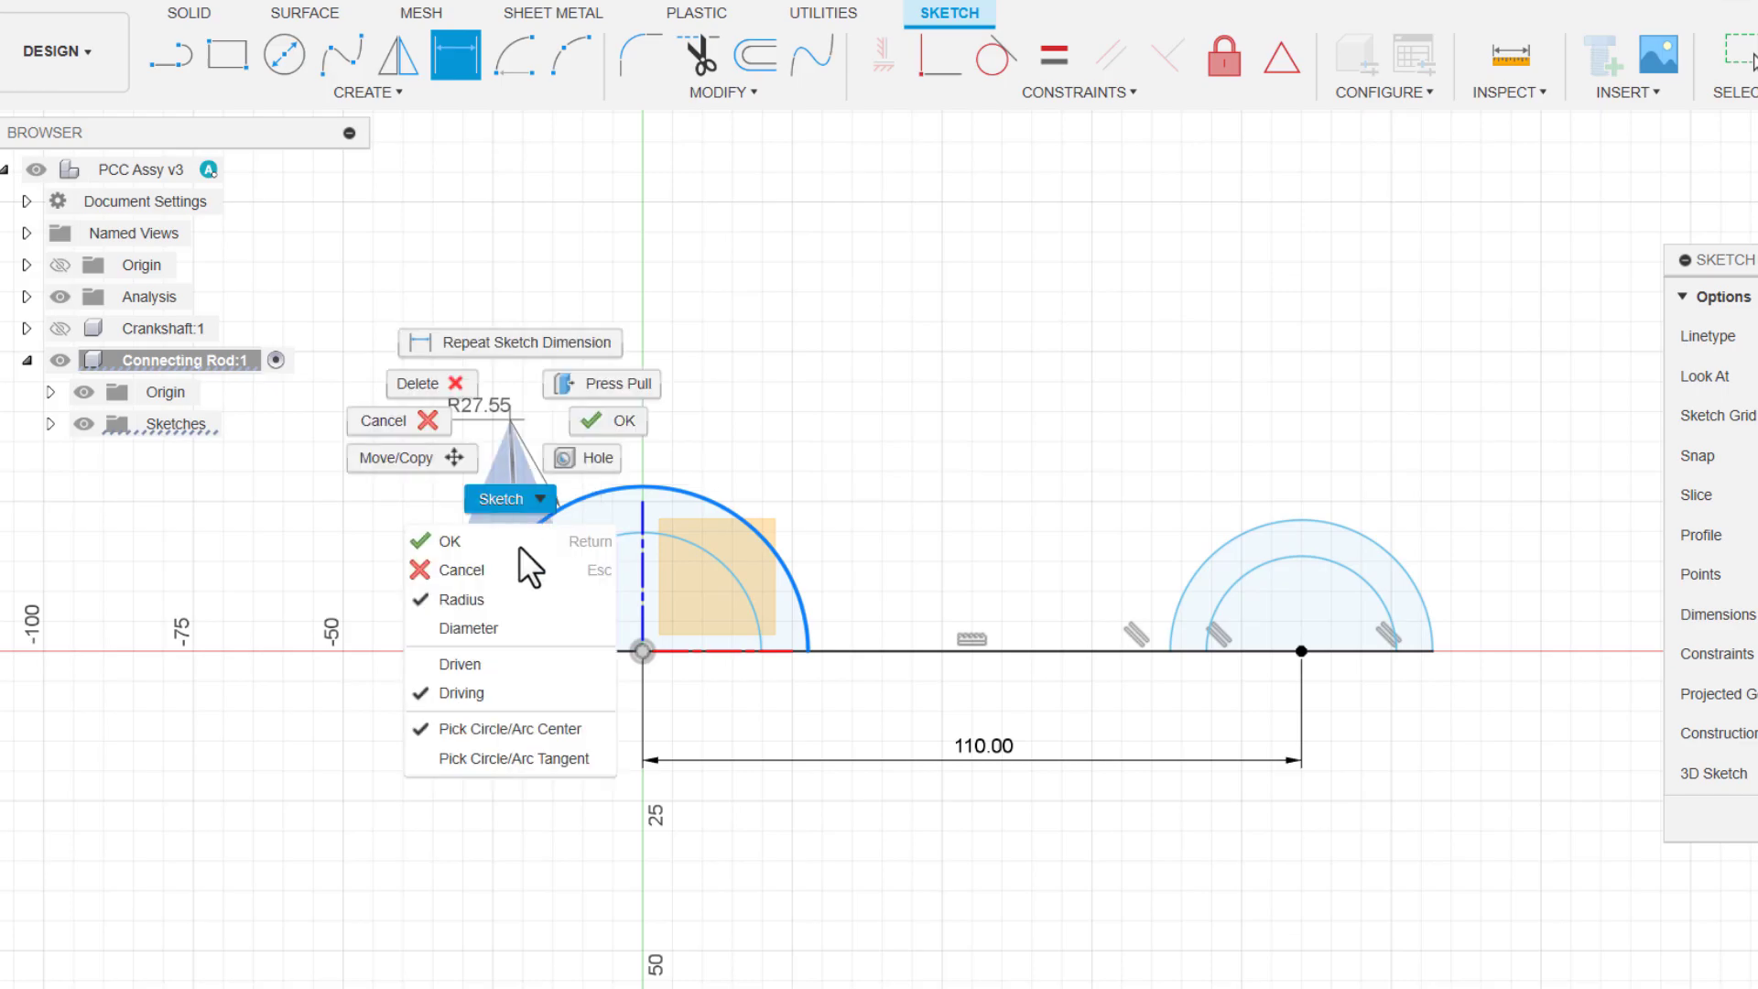
{"action": "left_click", "coordinate": [495, 626]}
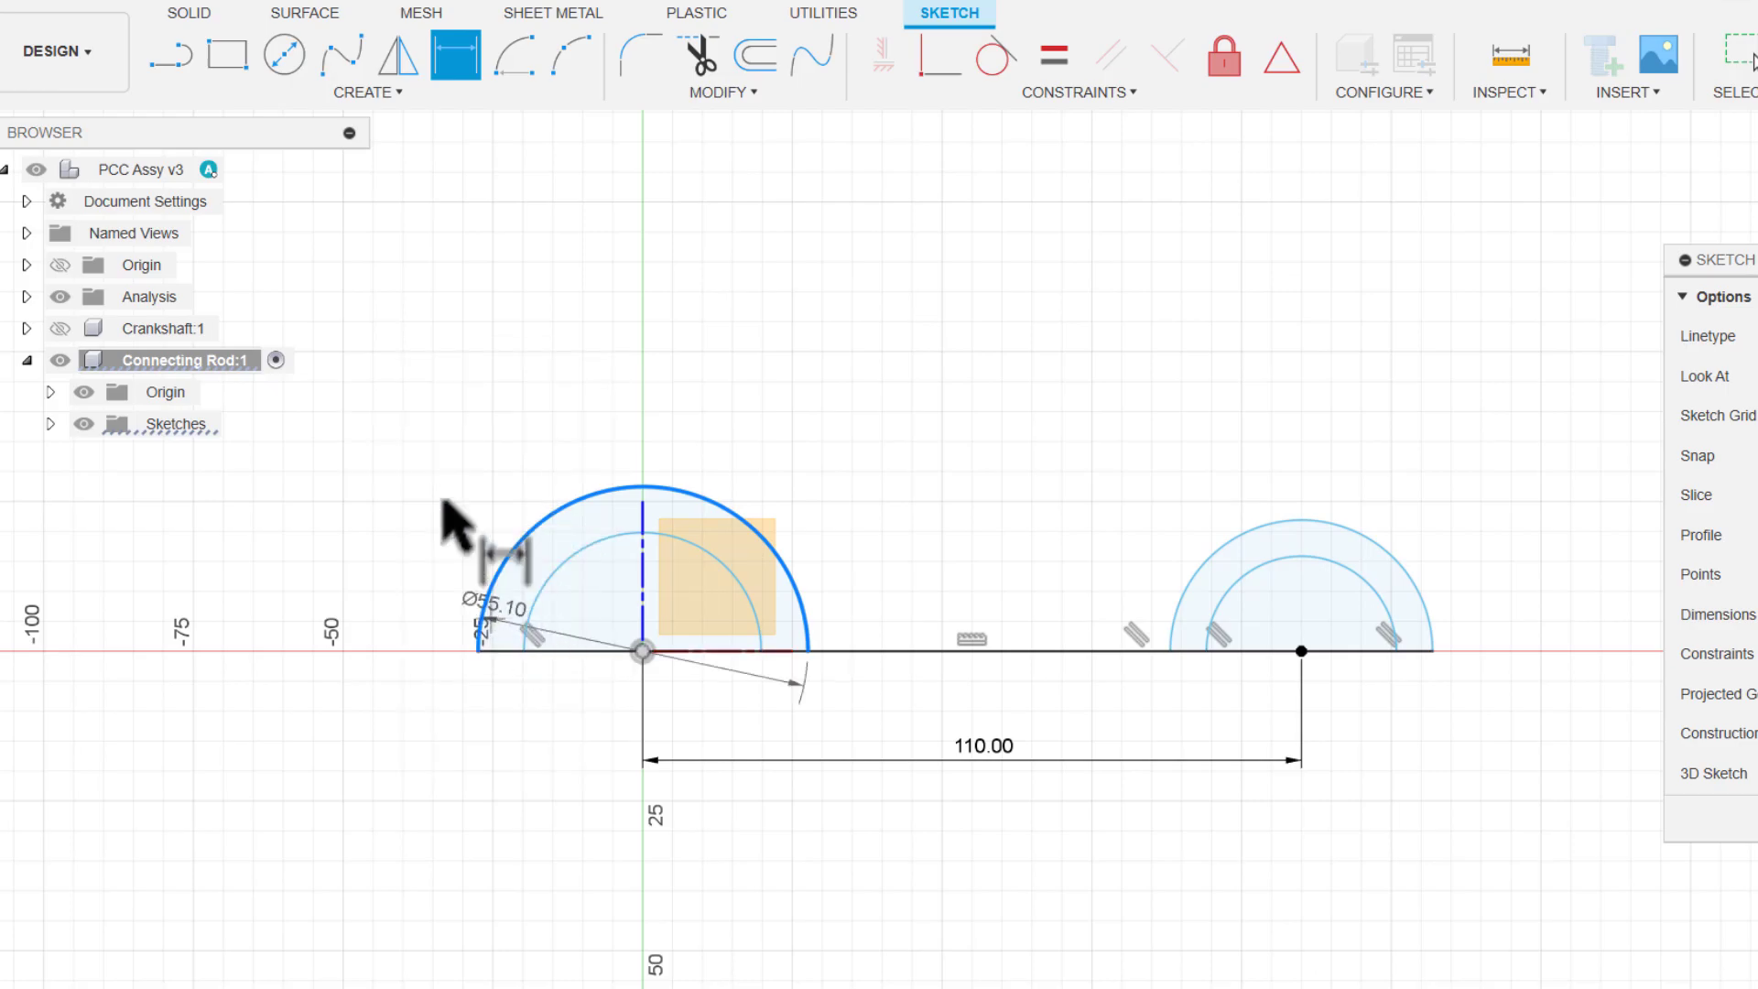
{"action": "left_click", "coordinate": [430, 464]}
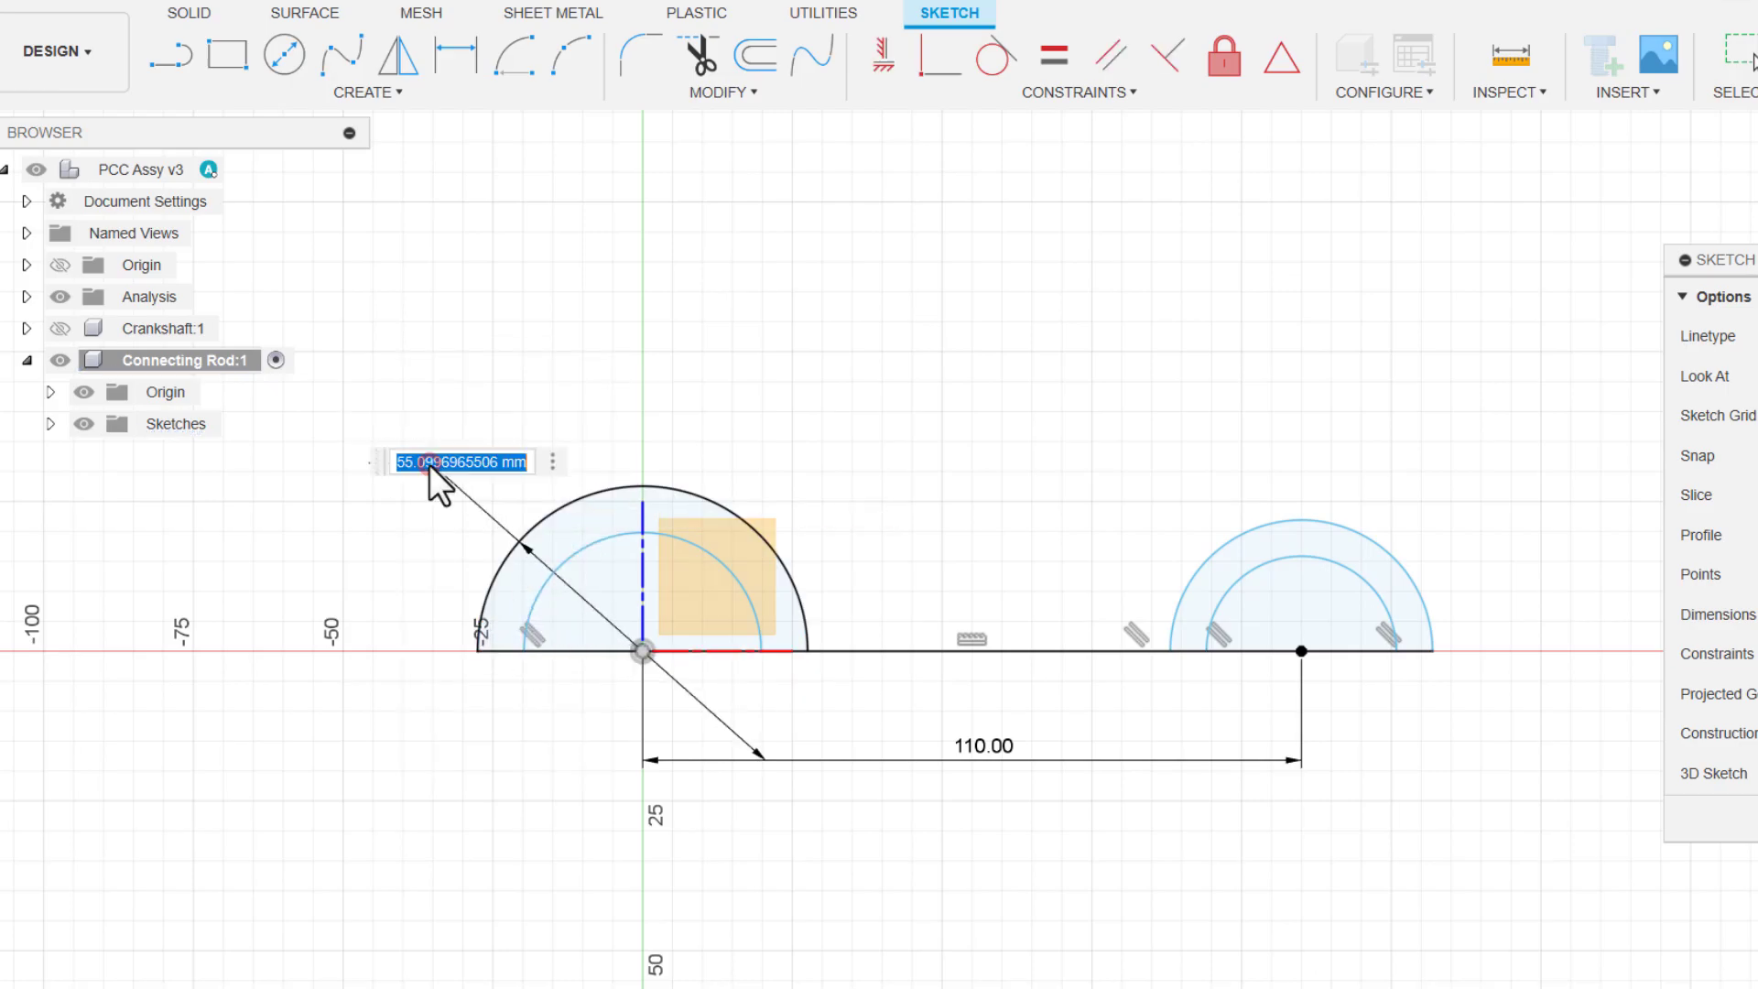
{"action": "type", "text": "55"}
{"action": "key", "text": "Return"}
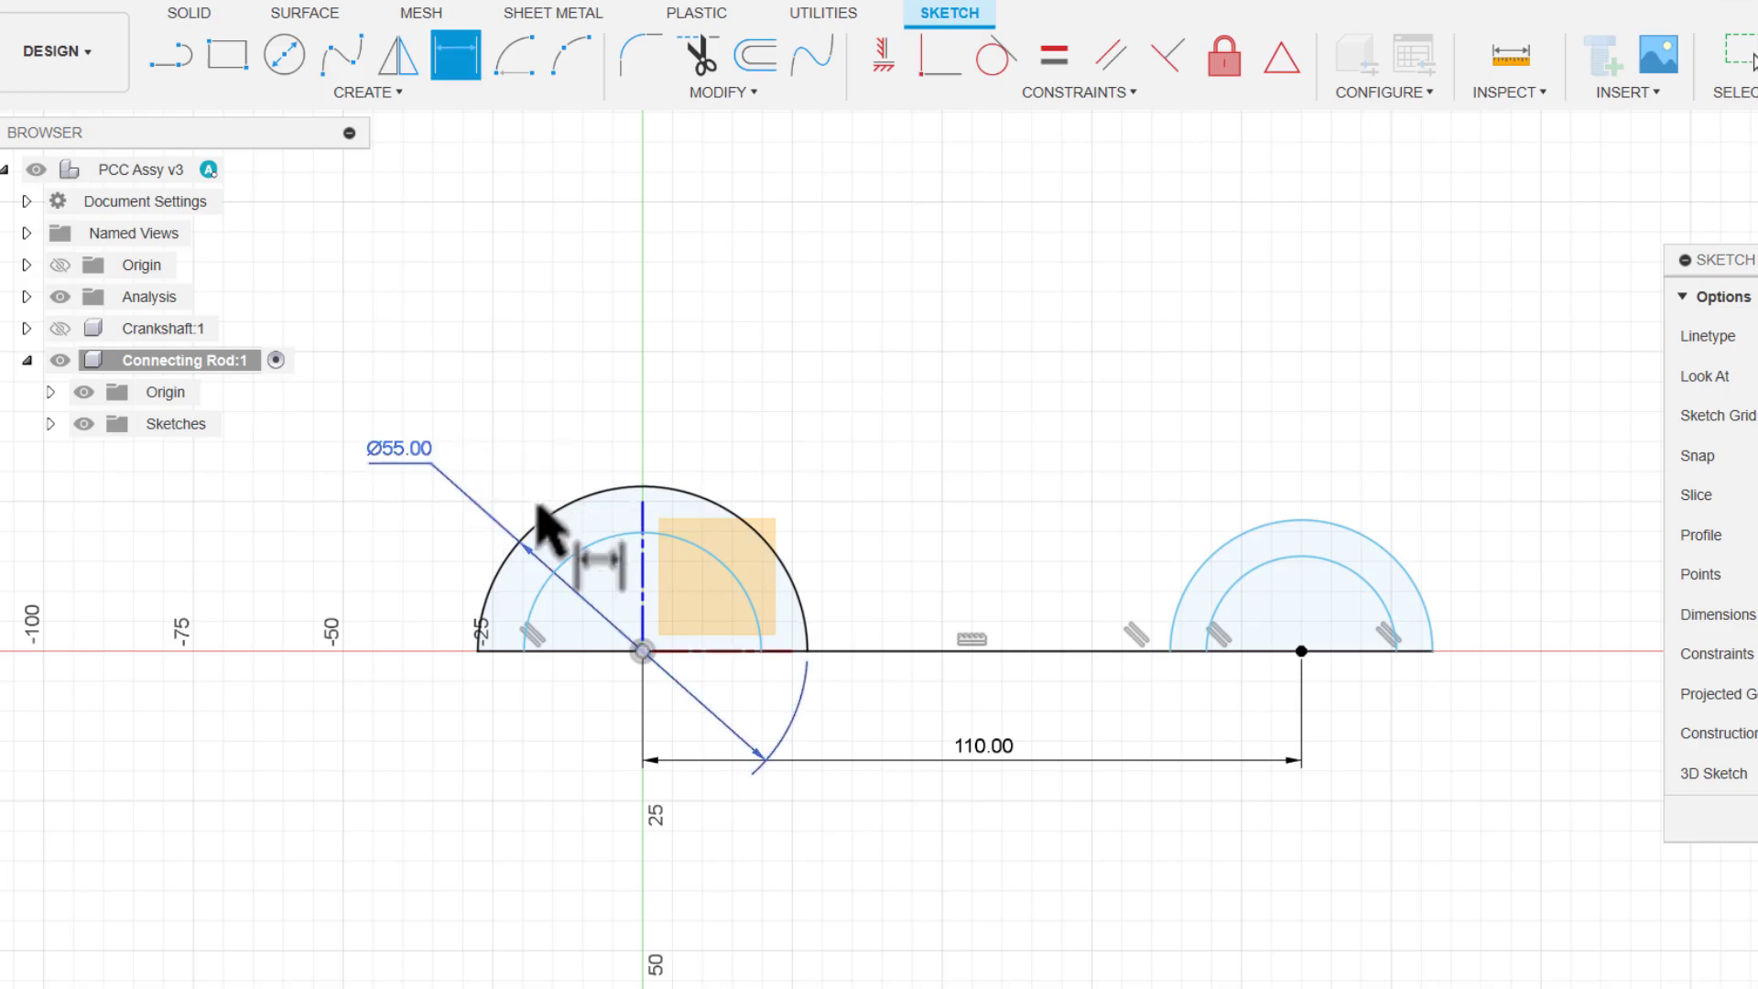
- Dimension the big-end inner arc's radius as 44/2 mm
{"action": "left_click", "coordinate": [604, 515]}
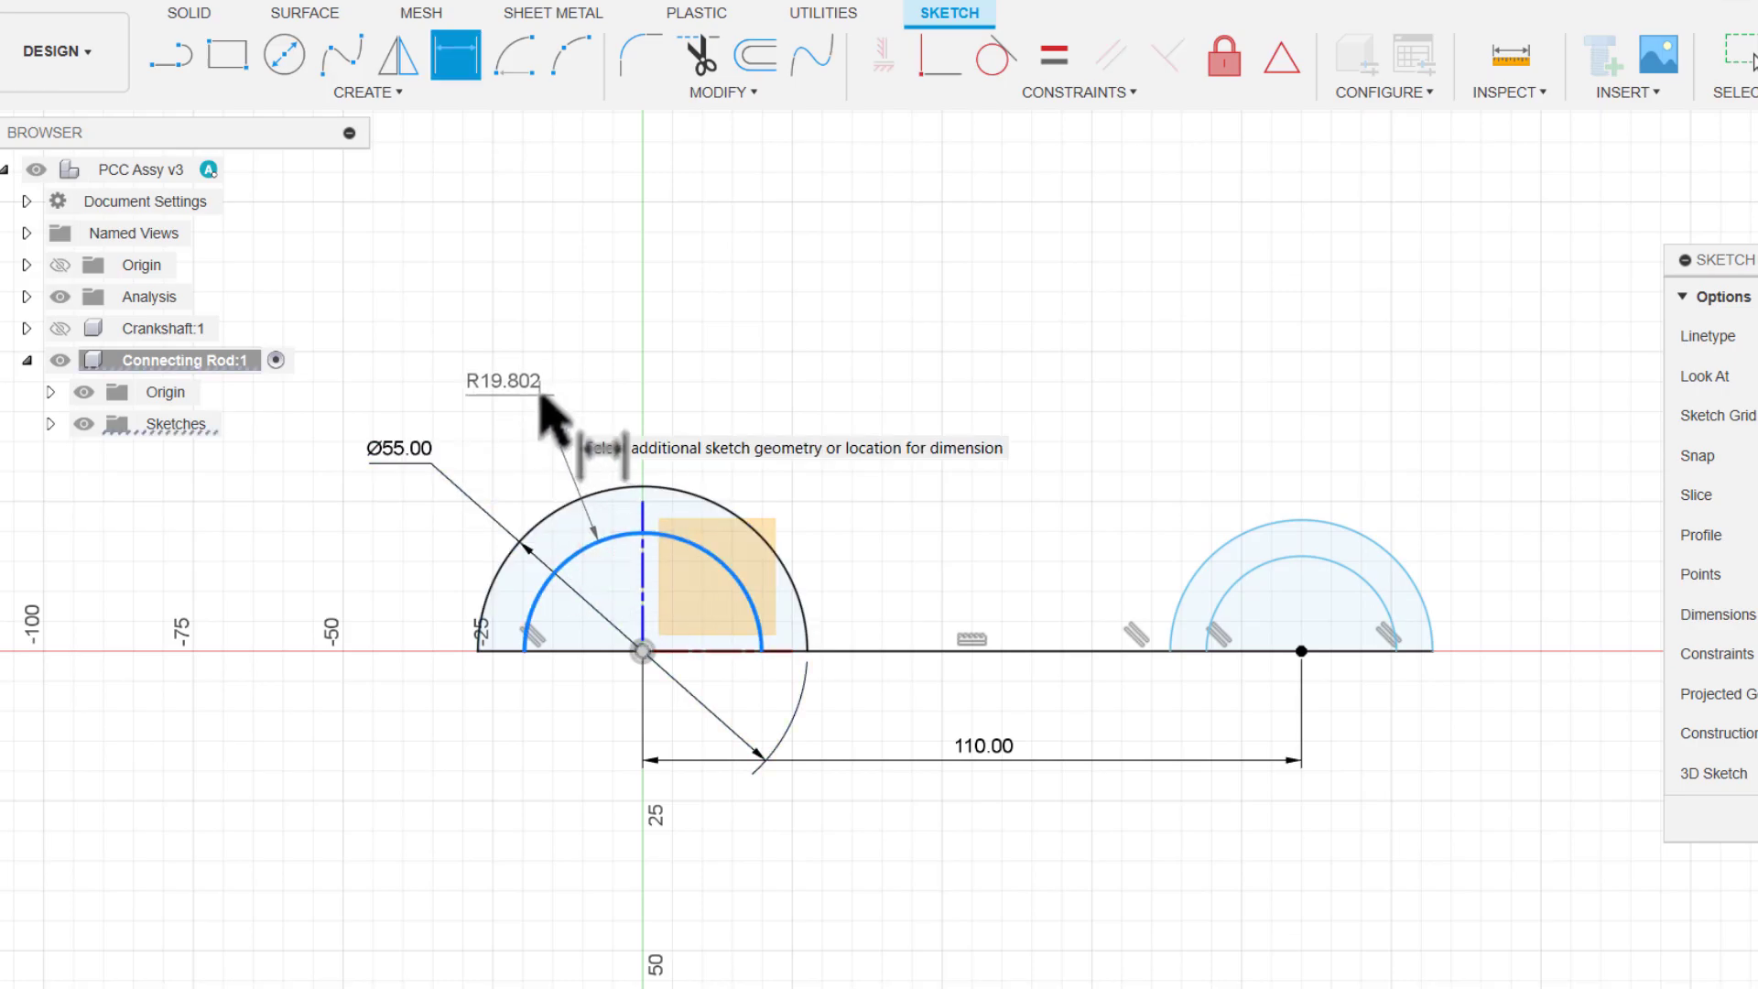
{"action": "left_click", "coordinate": [542, 399]}
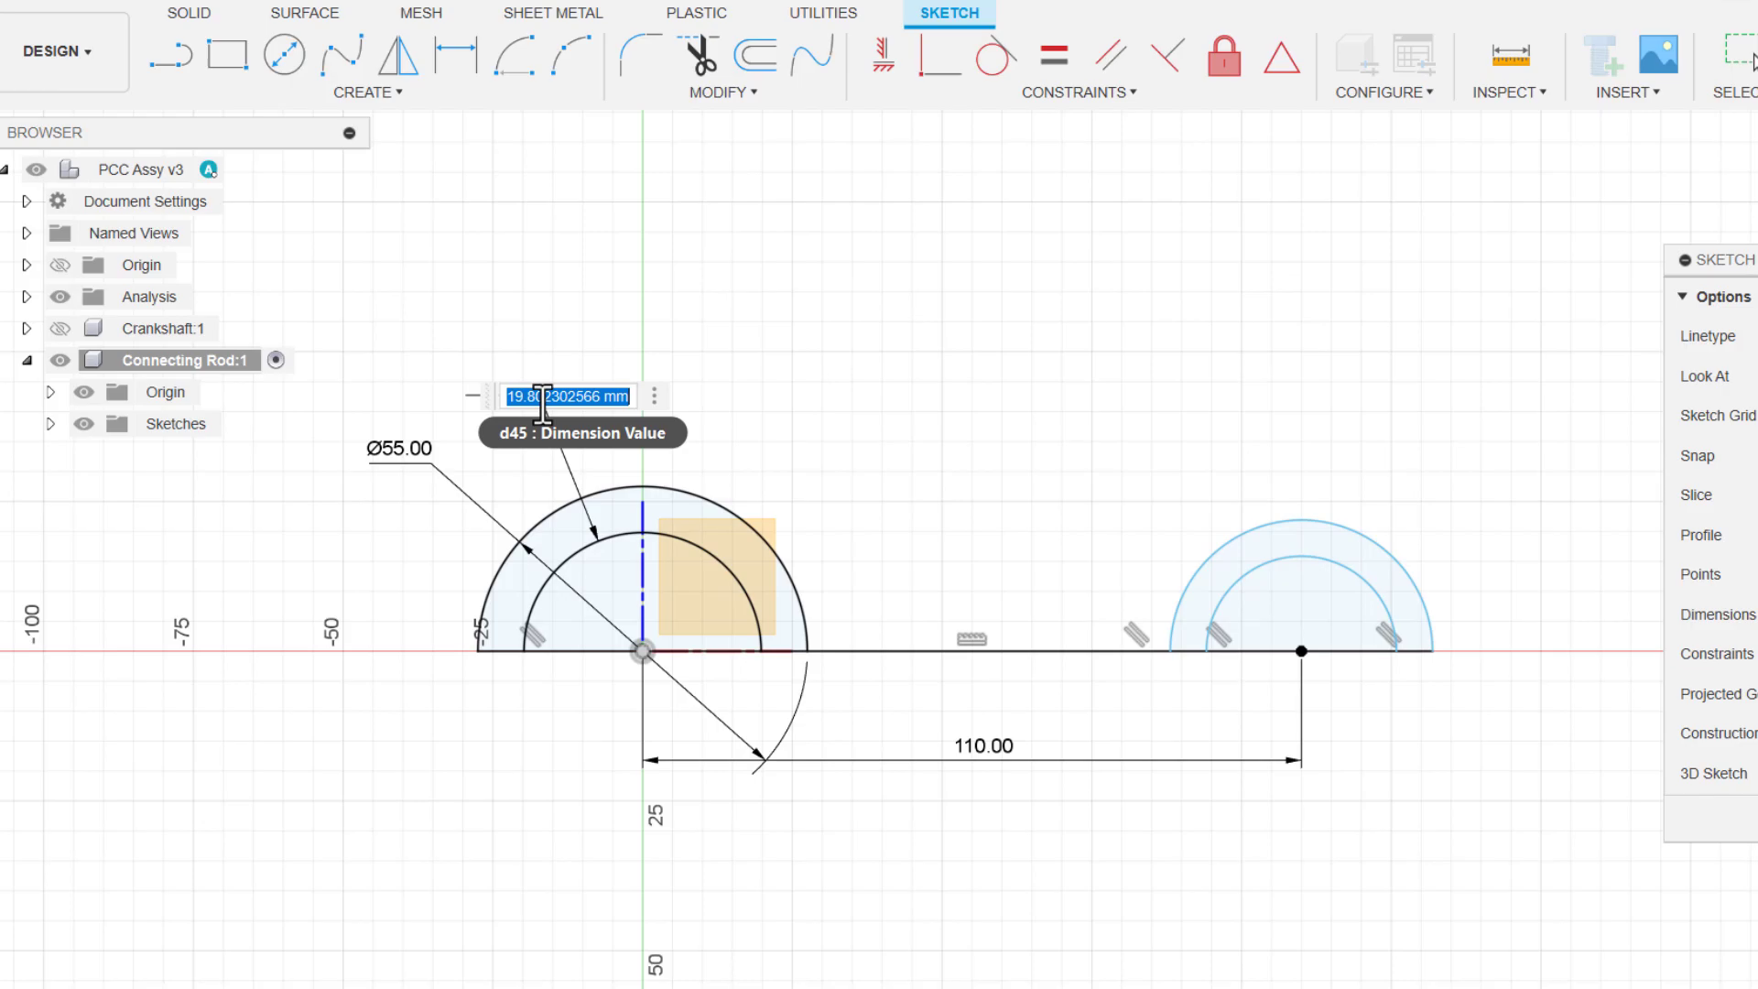
{"action": "type", "text": "44/2"}
{"action": "key", "text": "Return"}
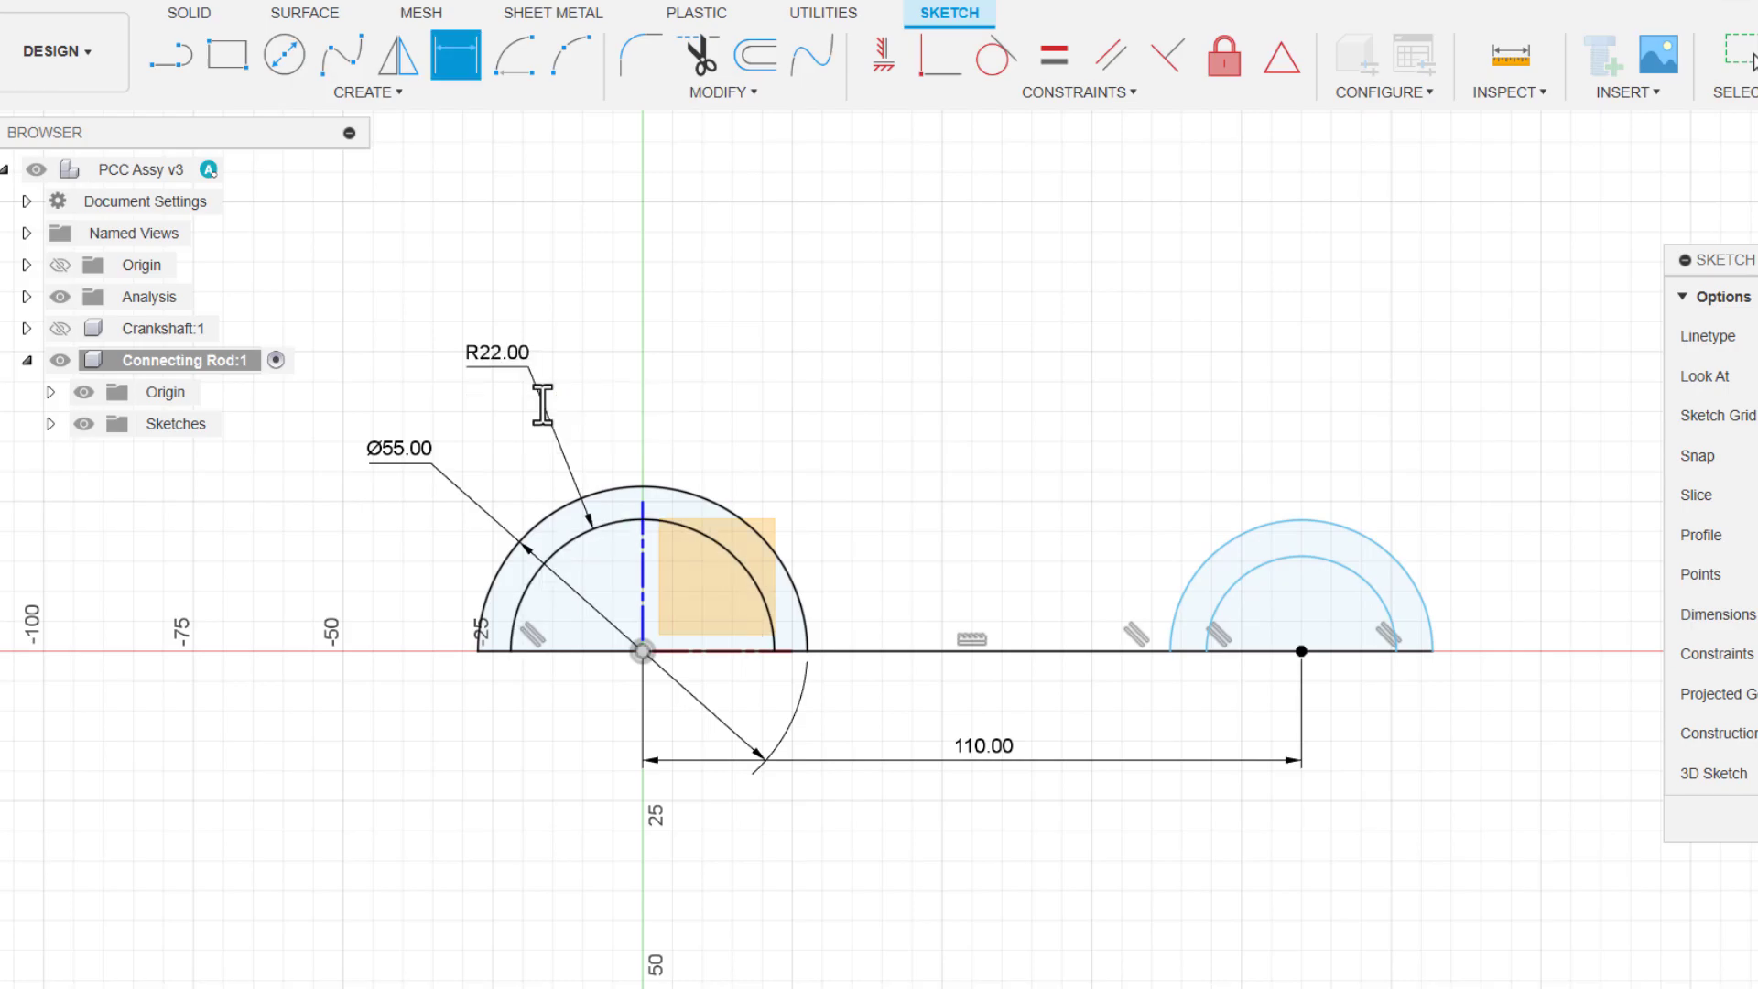
- Dimension the small-end outer arc with a radius of 16 mm
{"action": "scroll", "coordinate": [733, 397], "scroll_direction": "up", "scroll_amount": 3}
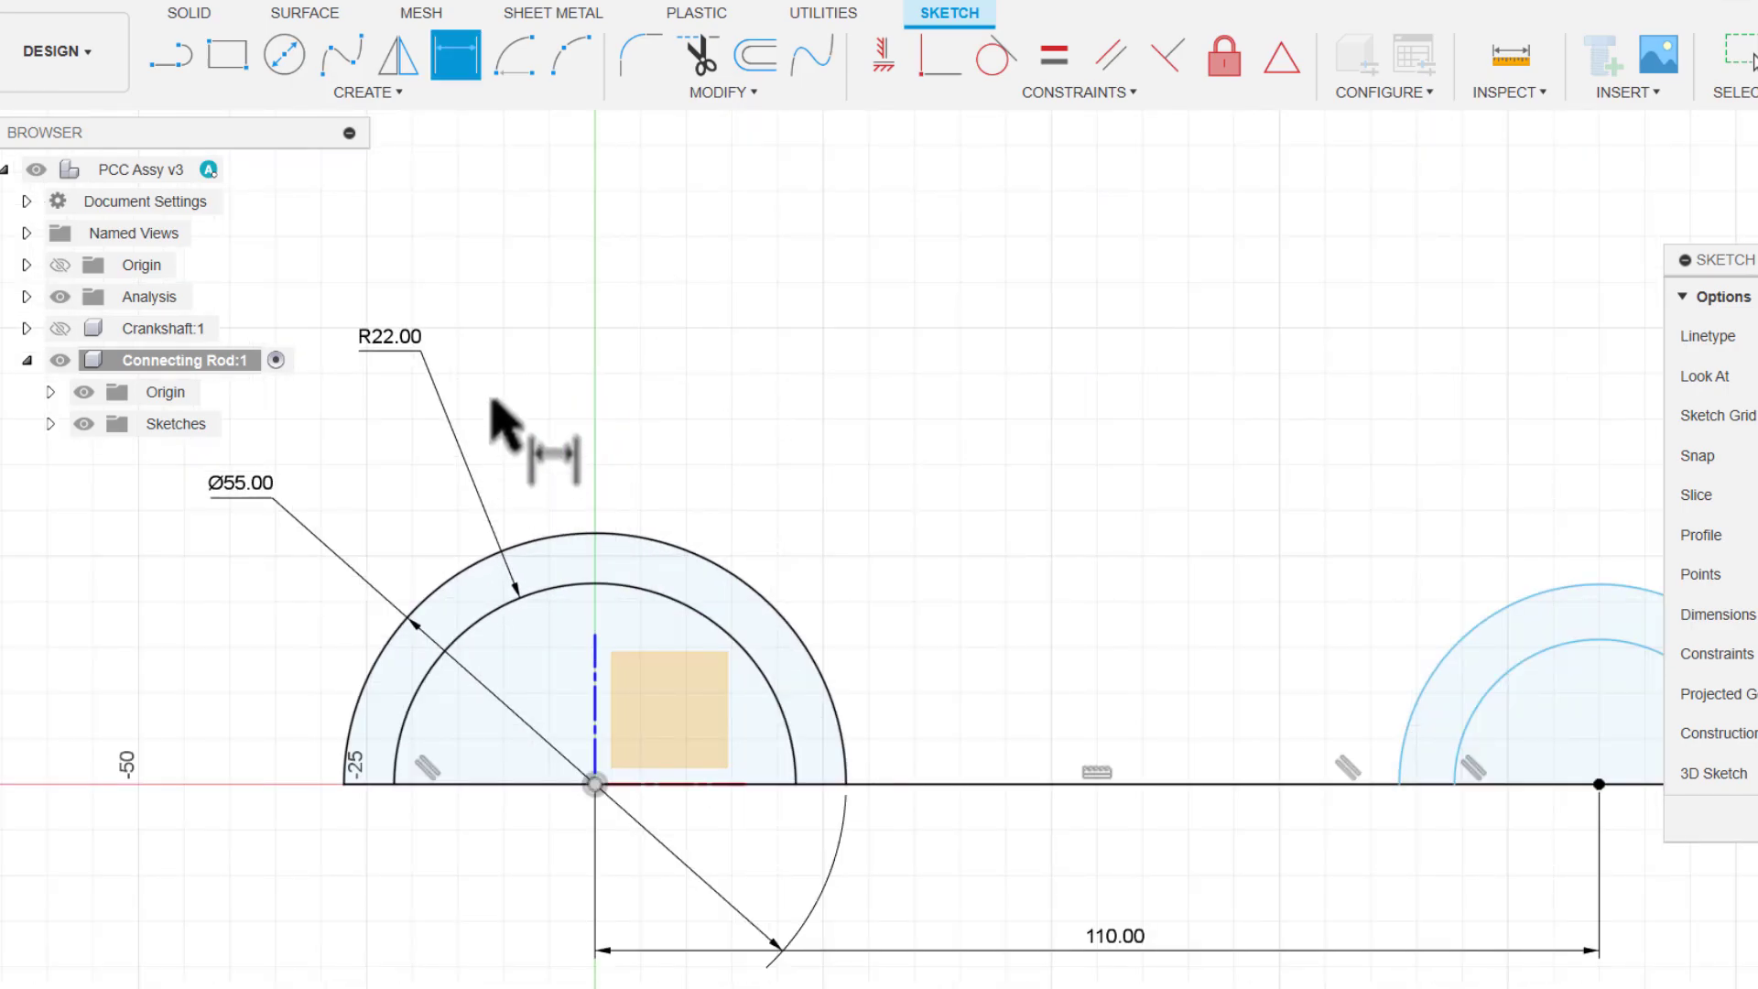
{"action": "scroll", "coordinate": [527, 339], "scroll_direction": "down", "scroll_amount": 3}
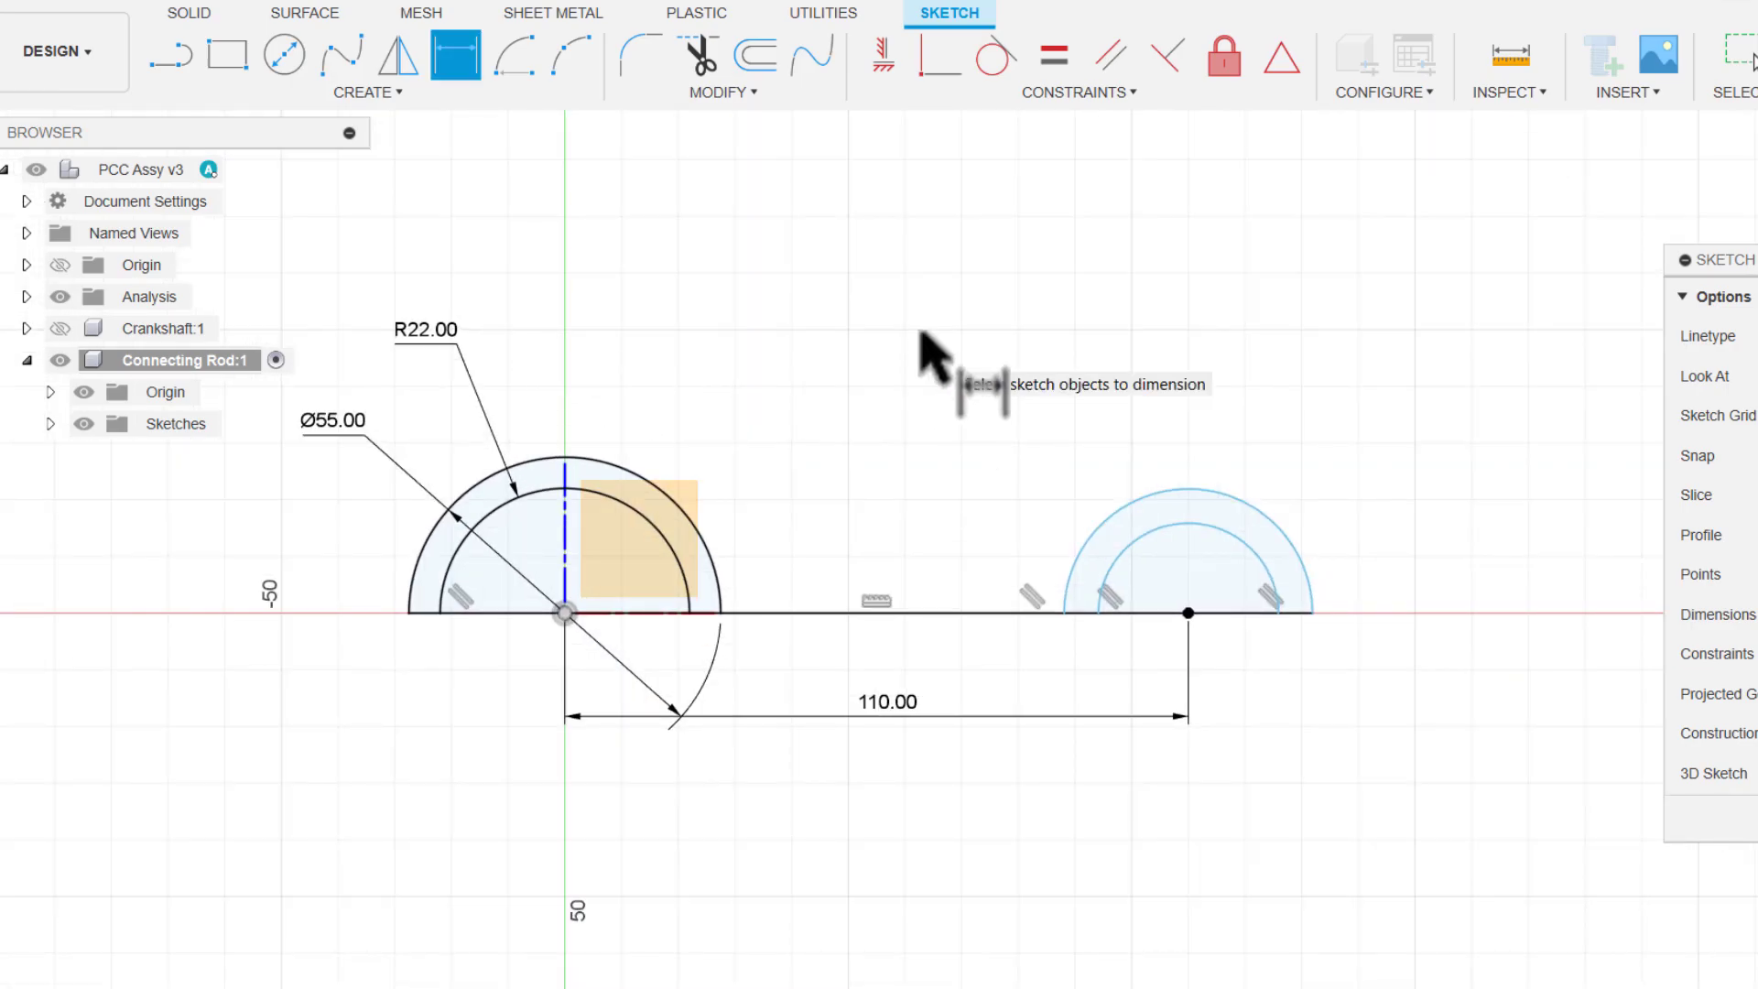
{"action": "middle_click_drag", "start_coordinate": [932, 364], "coordinate": [963, 372]}
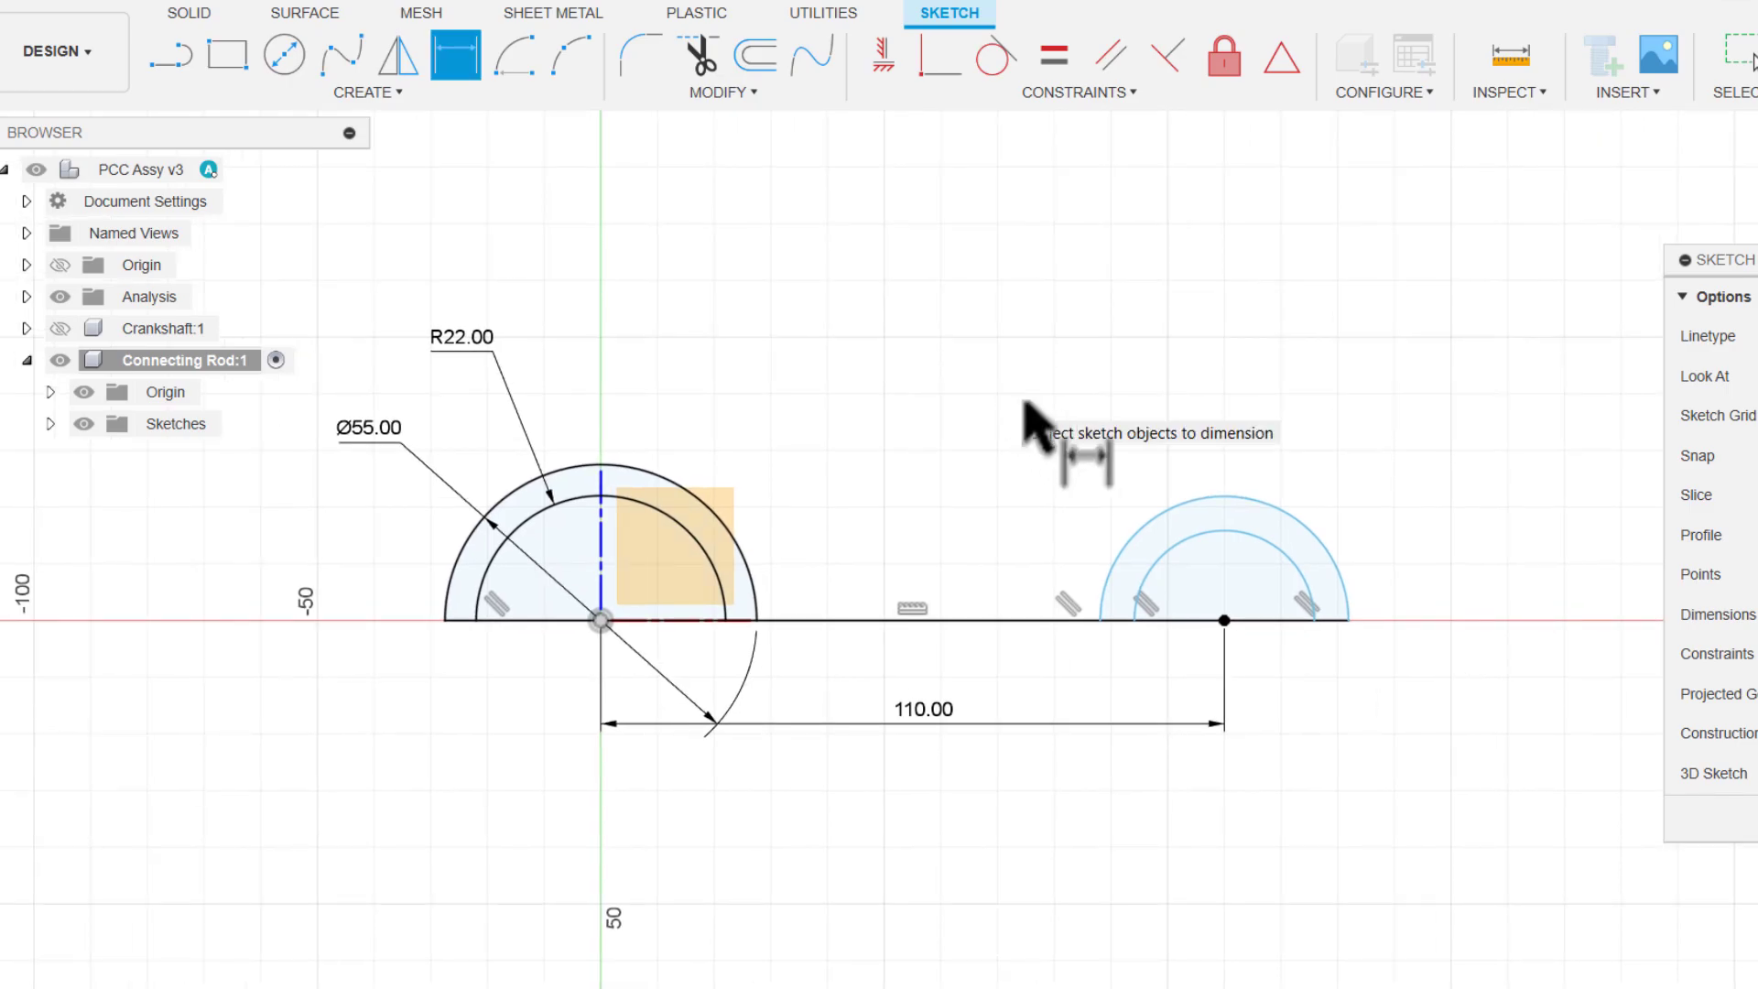
{"action": "left_click", "coordinate": [1238, 497]}
{"action": "left_click", "coordinate": [1364, 428]}
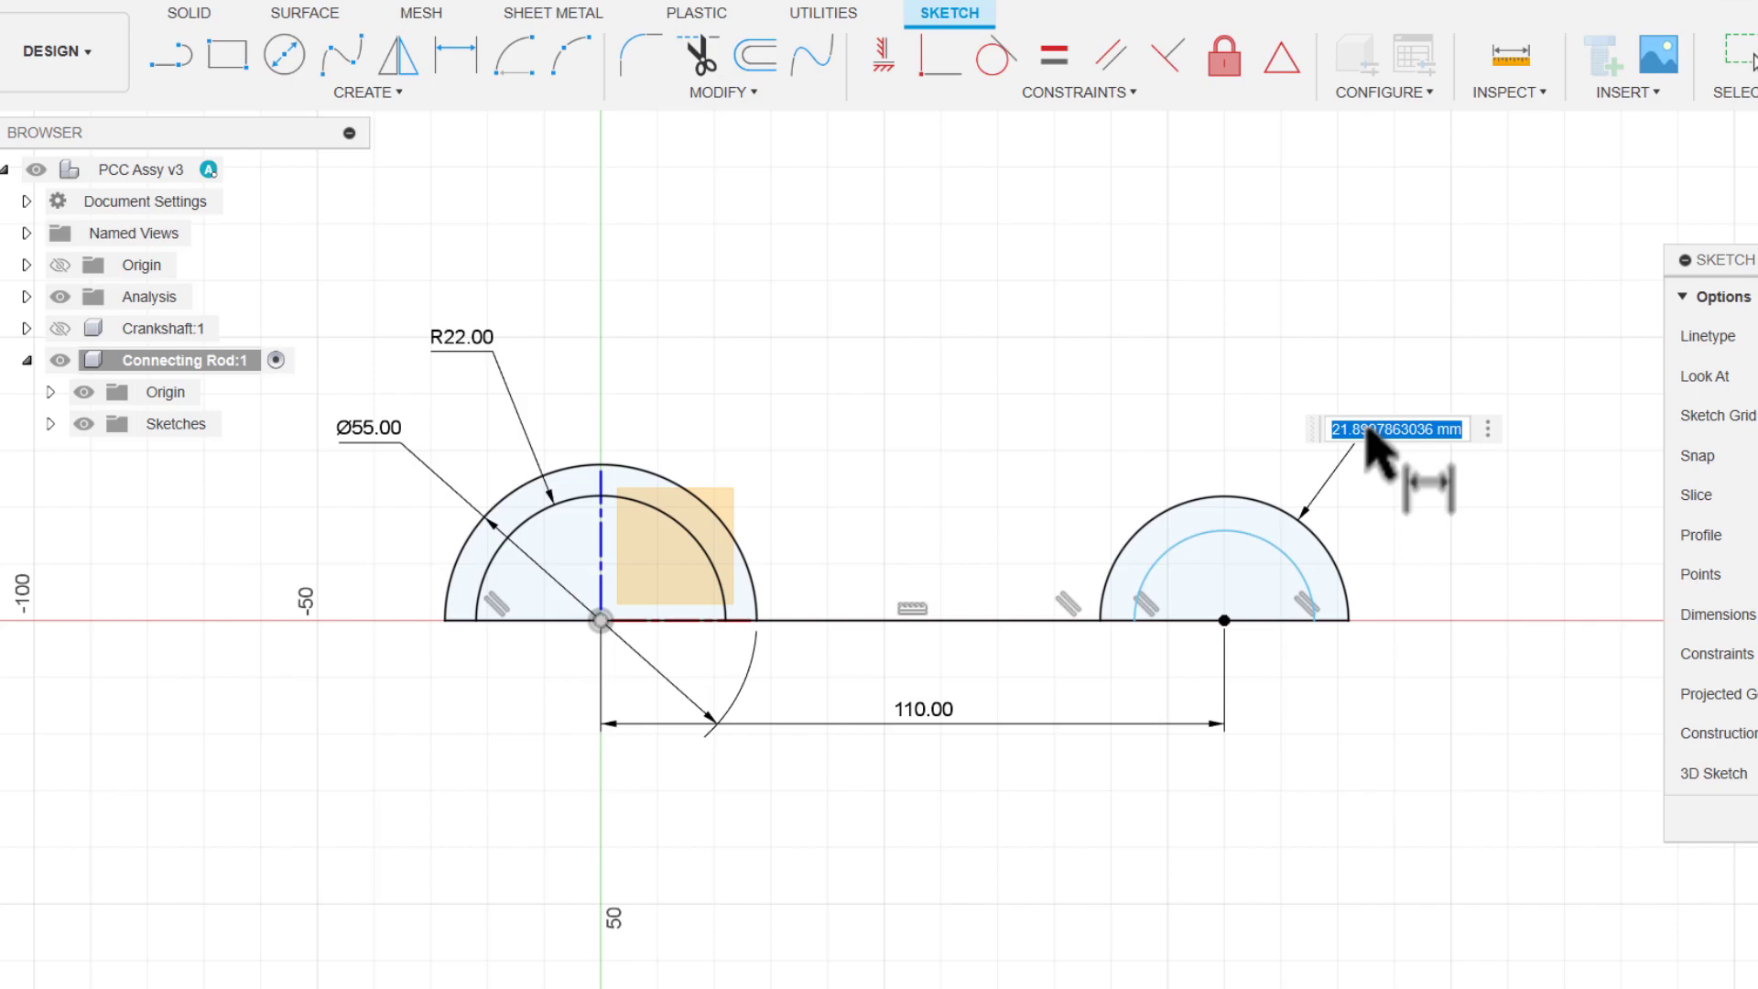
{"action": "type", "text": "16"}
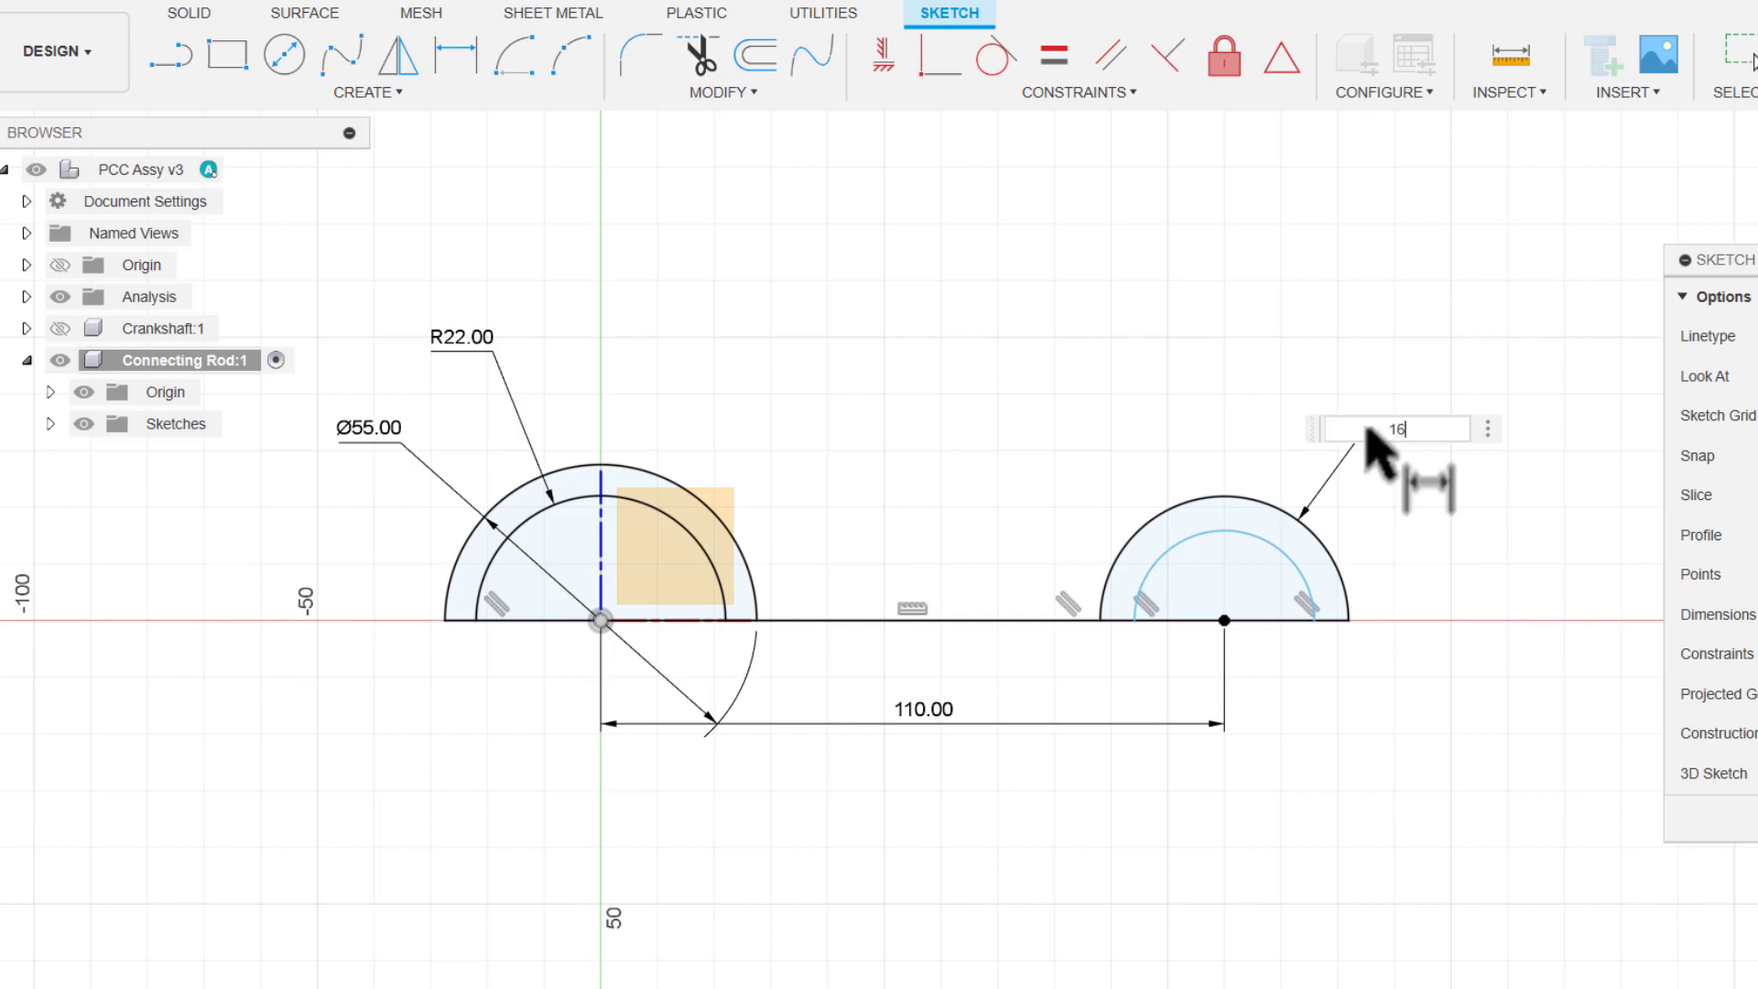
{"action": "key", "text": "Return"}
- Shrink the small-end inner arc to a radius of about 14.3 mm, leaving a clear gap inside the outer arc
{"action": "scroll", "coordinate": [1228, 608], "scroll_direction": "up", "scroll_amount": 5}
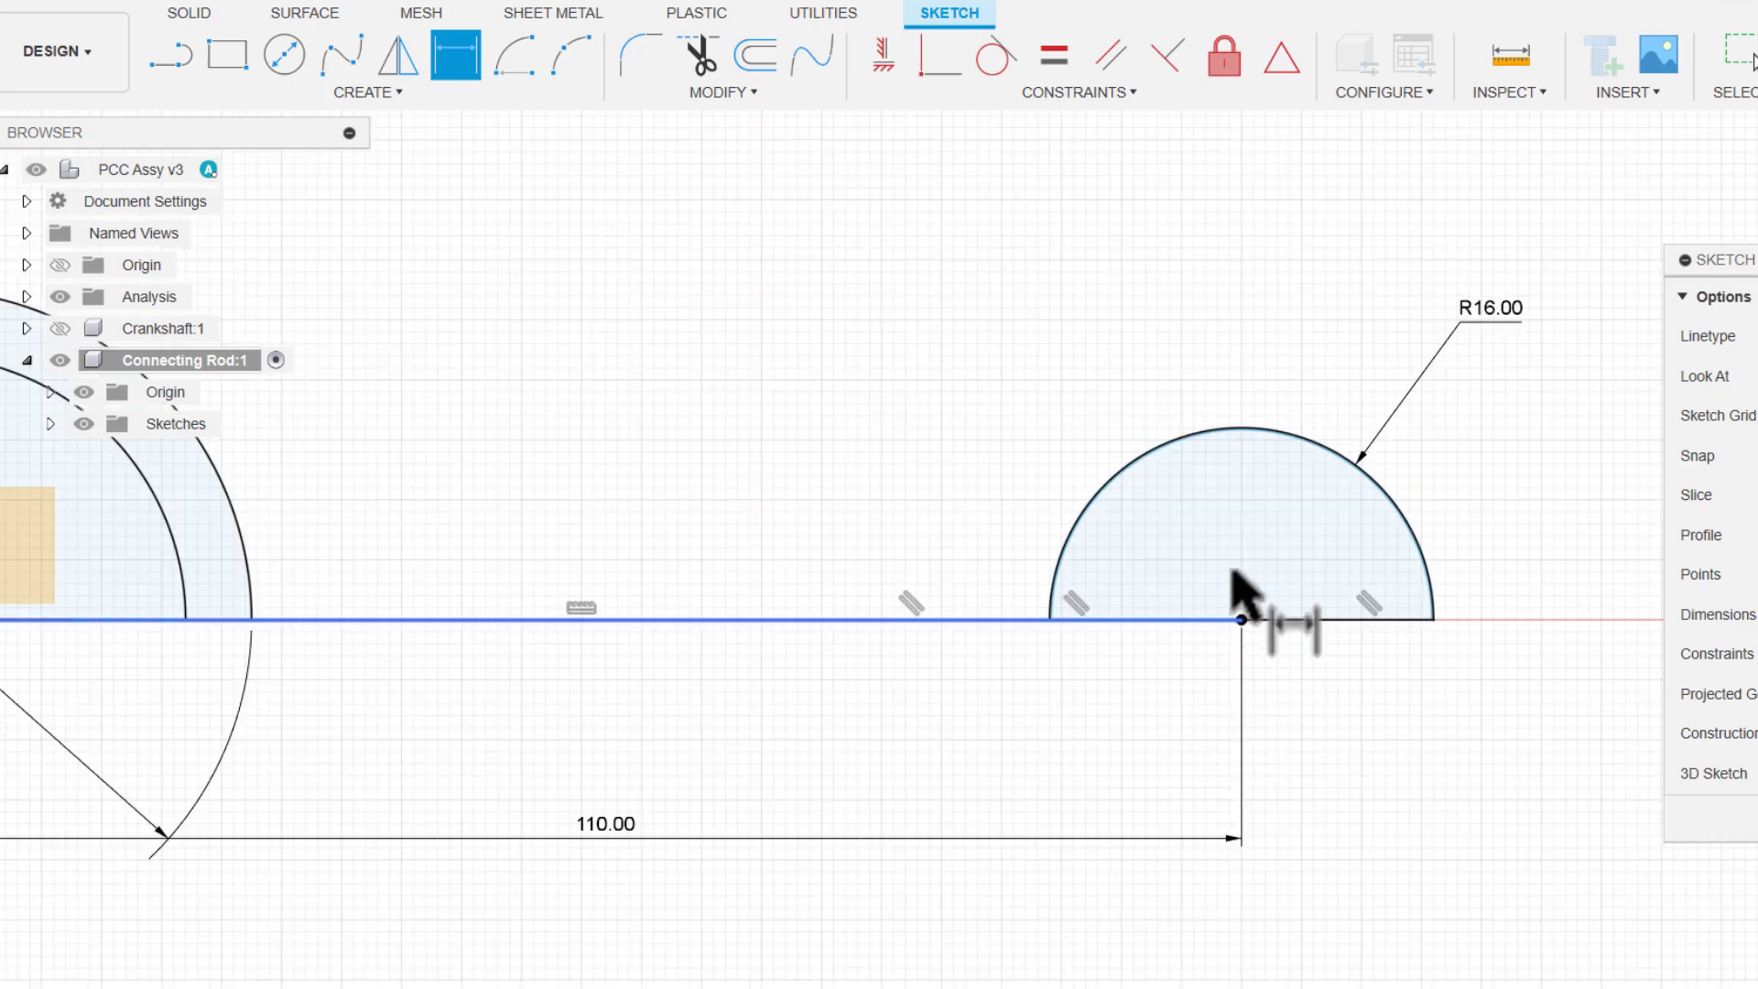
{"action": "scroll", "coordinate": [1169, 374], "scroll_direction": "up", "scroll_amount": 3}
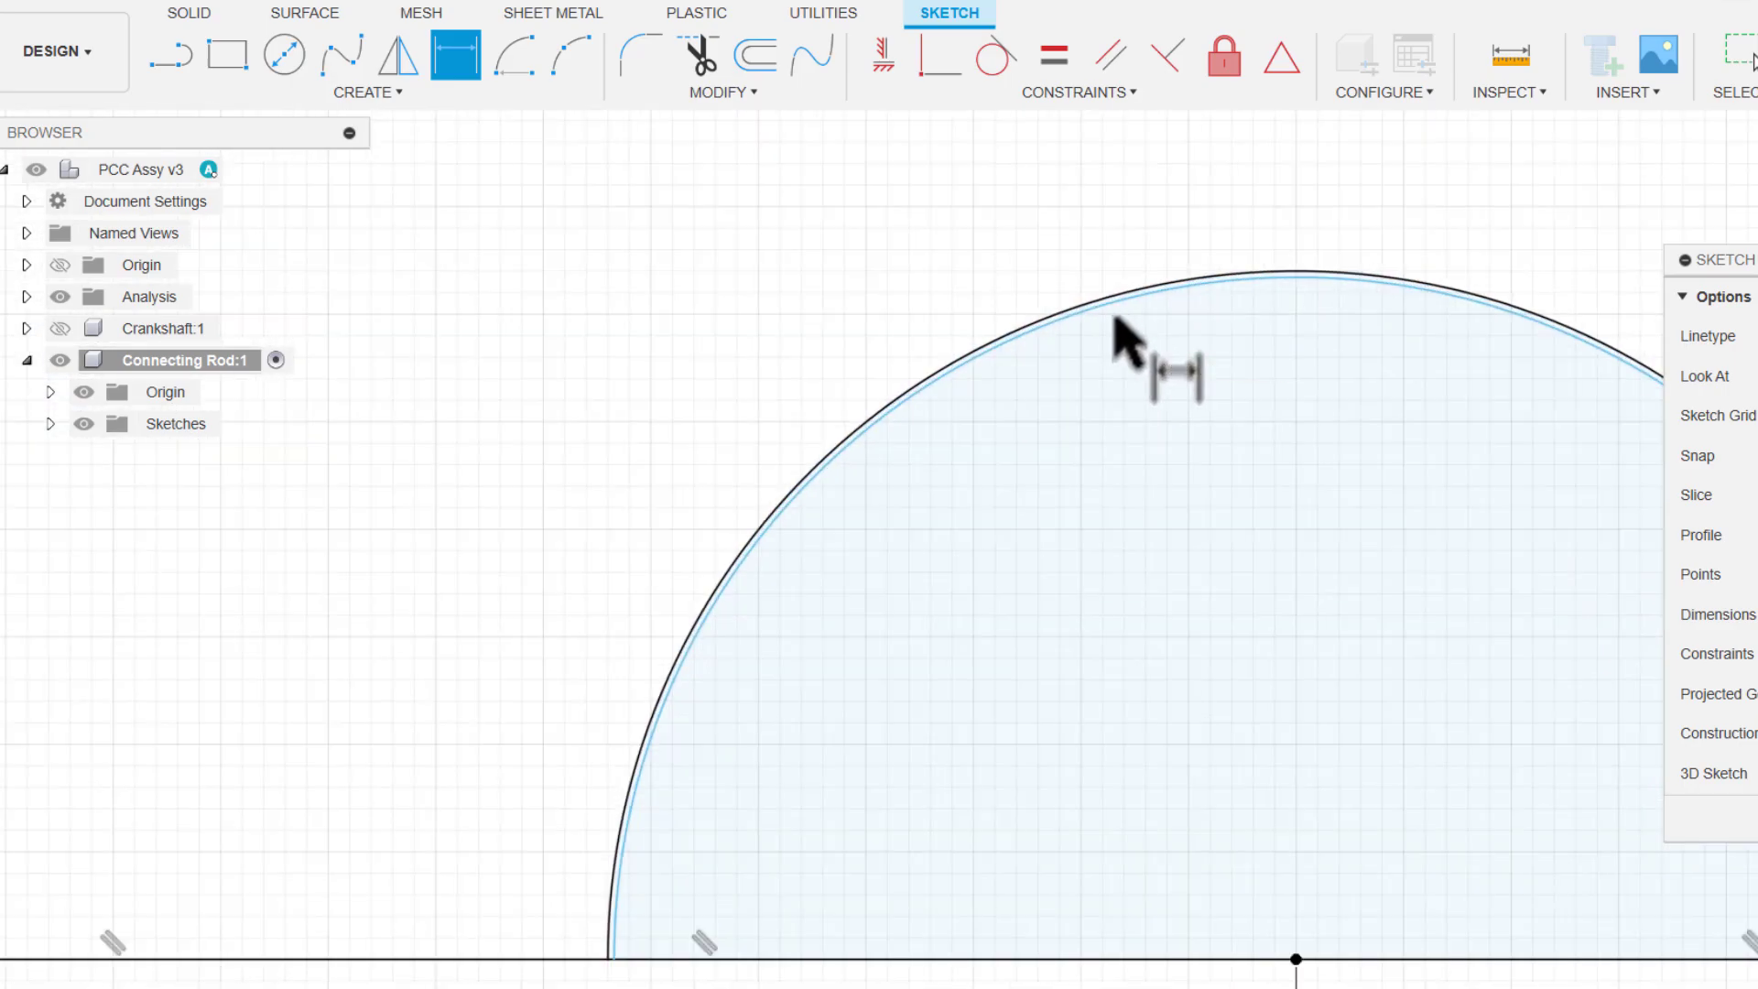
{"action": "scroll", "coordinate": [1007, 384], "scroll_direction": "up", "scroll_amount": 2}
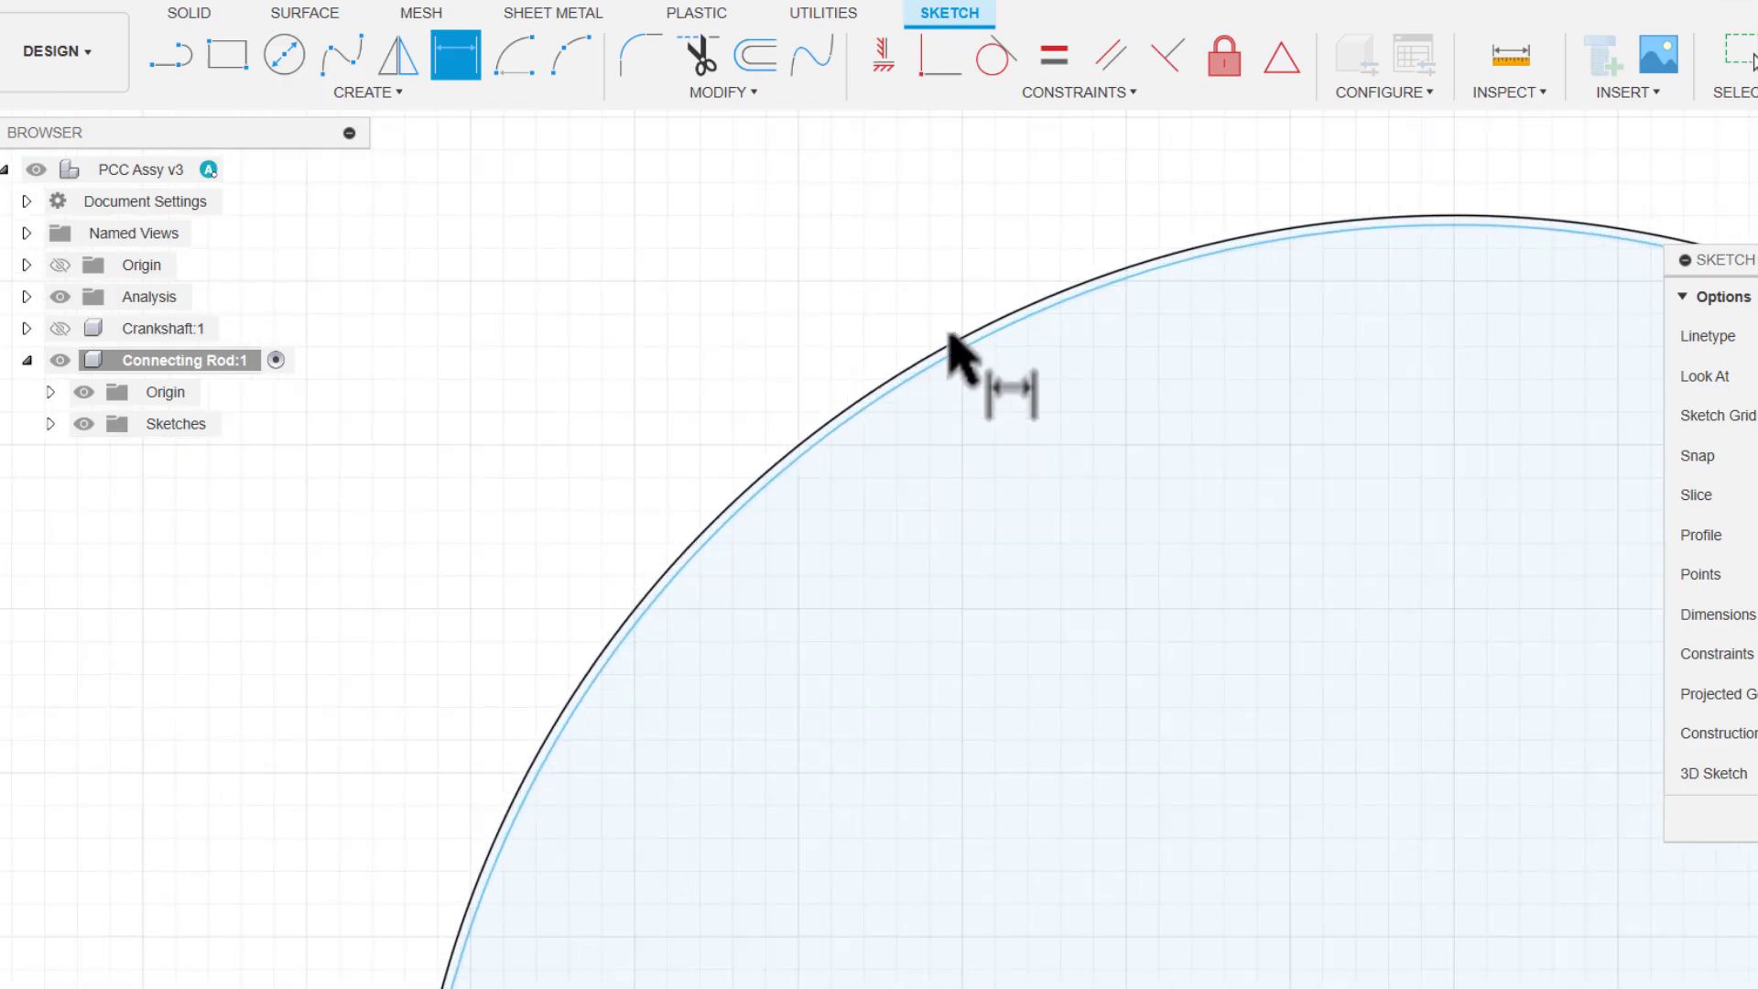
{"action": "scroll", "coordinate": [943, 320], "scroll_direction": "down", "scroll_amount": 3}
{"action": "scroll", "coordinate": [934, 302], "scroll_direction": "up", "scroll_amount": 3}
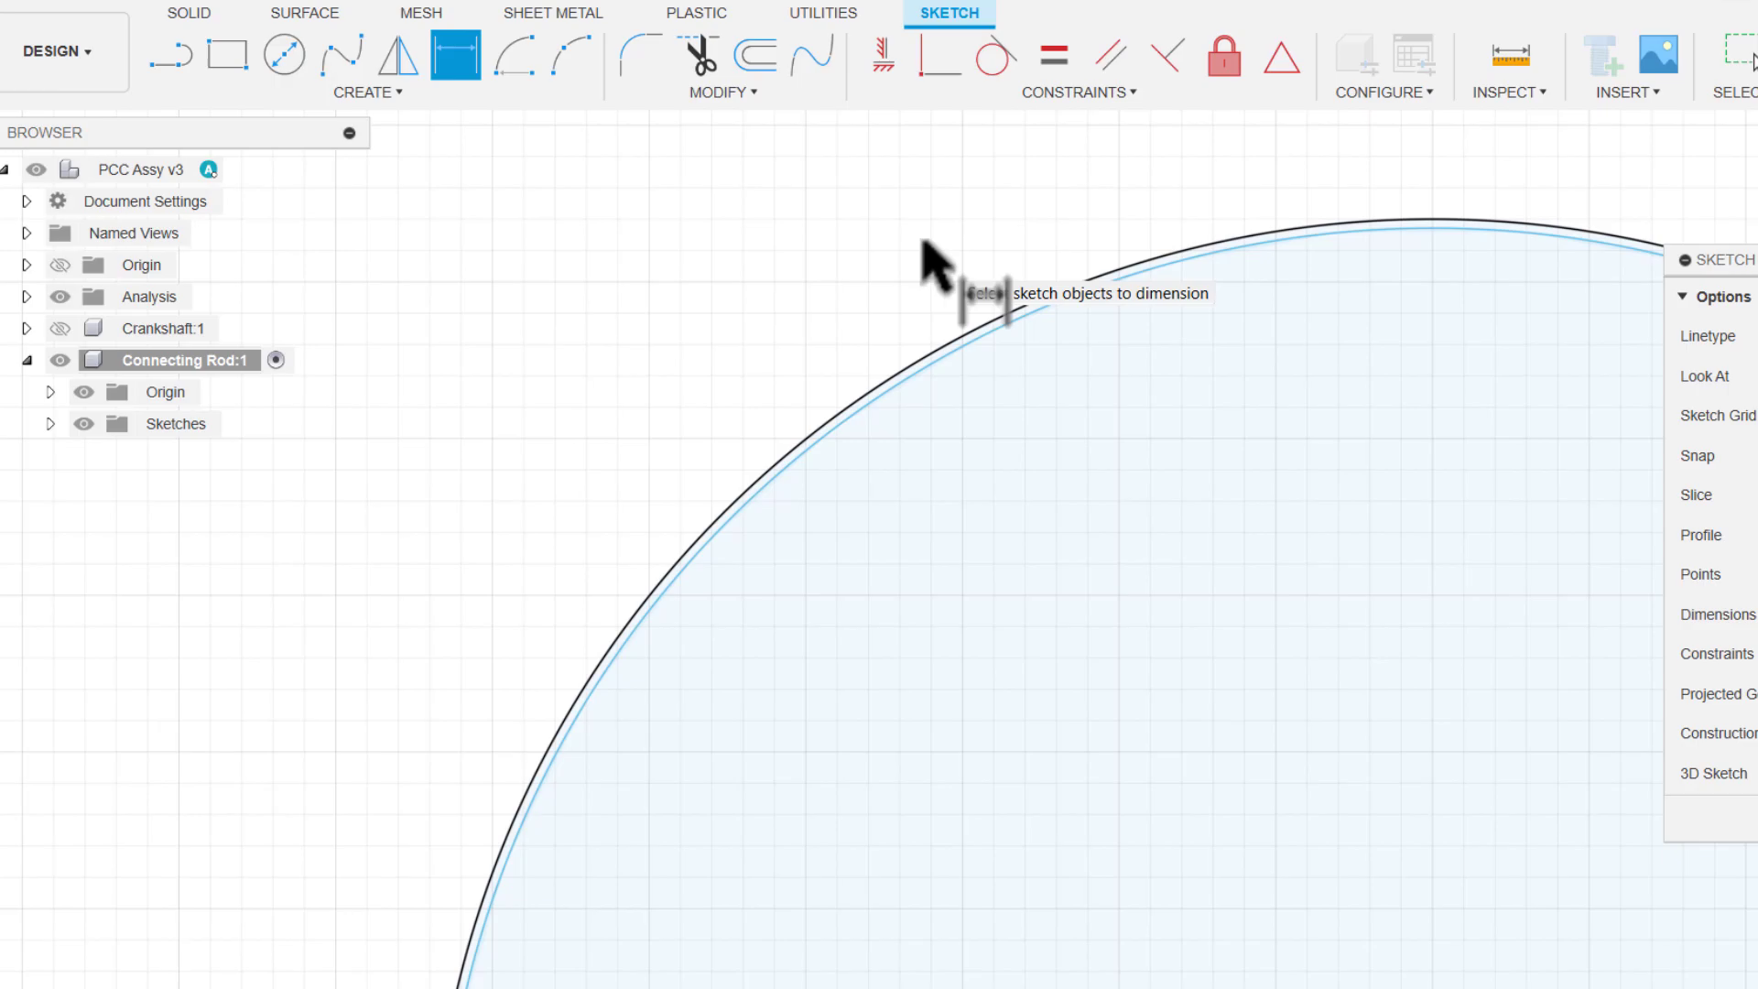
{"action": "key", "text": "Escape"}
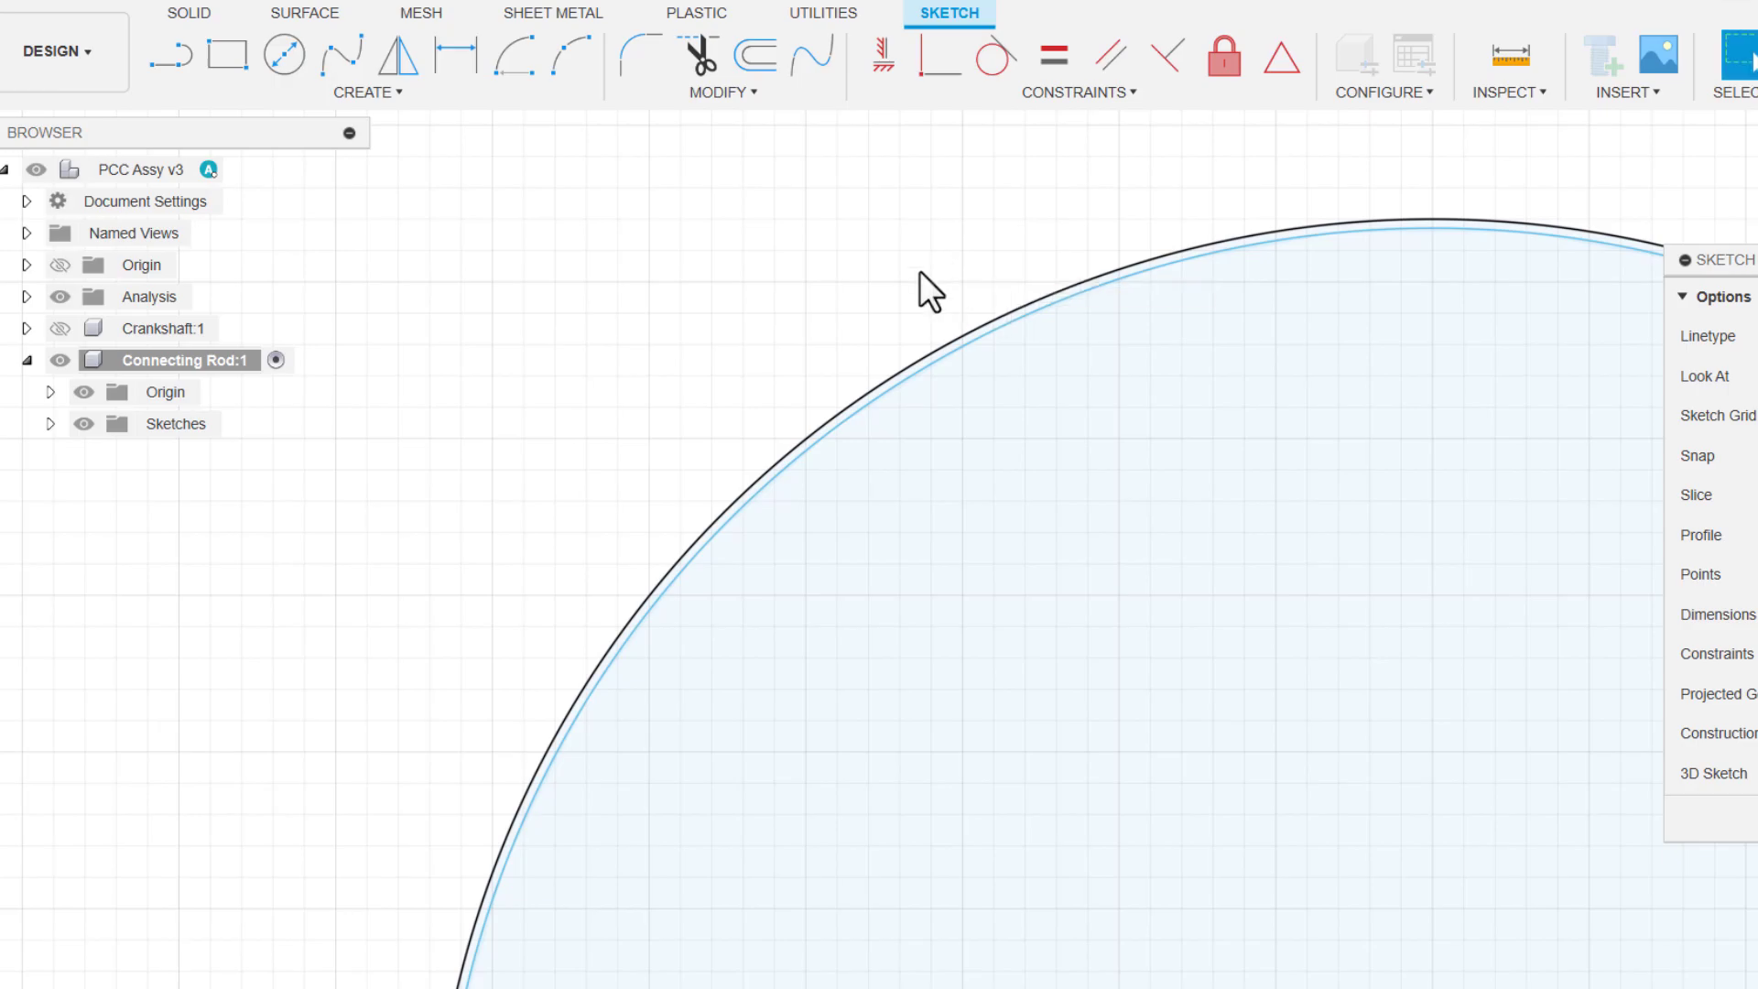
{"action": "left_click", "coordinate": [952, 343]}
{"action": "left_click_drag", "start_coordinate": [975, 359], "coordinate": [1019, 419]}
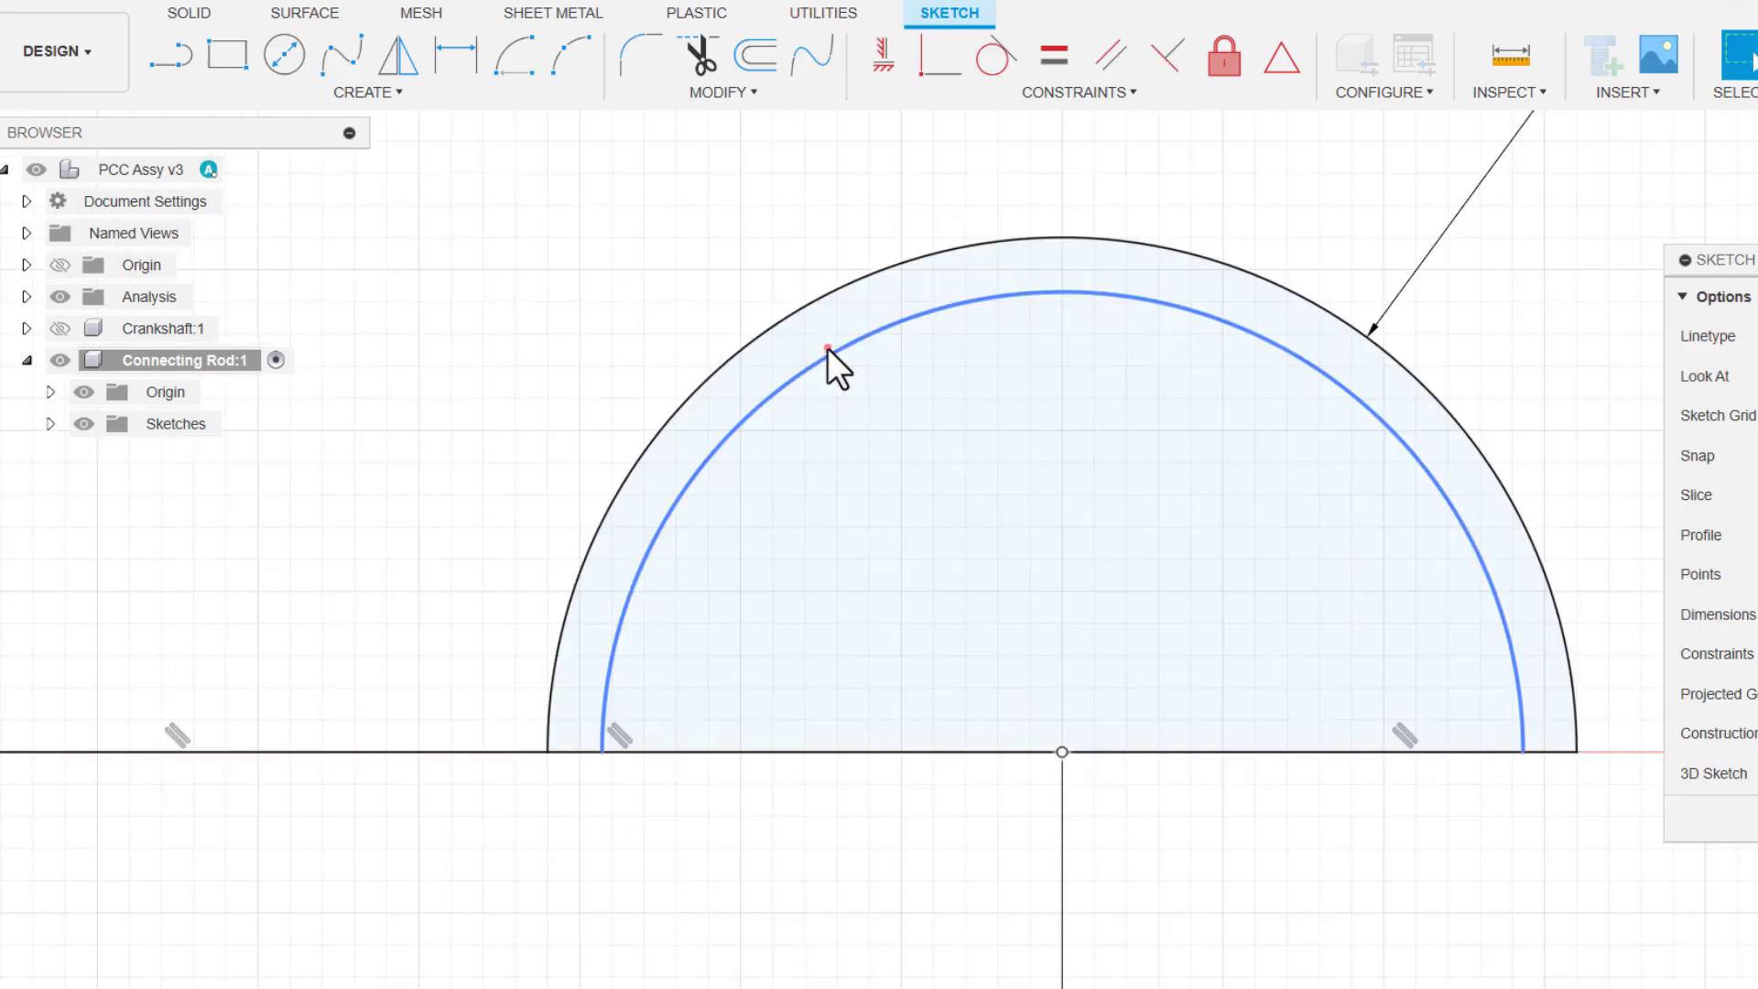
- Dimension the small-end inner arc with a radius of 11 mm and finish the sketch
{"action": "left_click", "coordinate": [827, 348]}
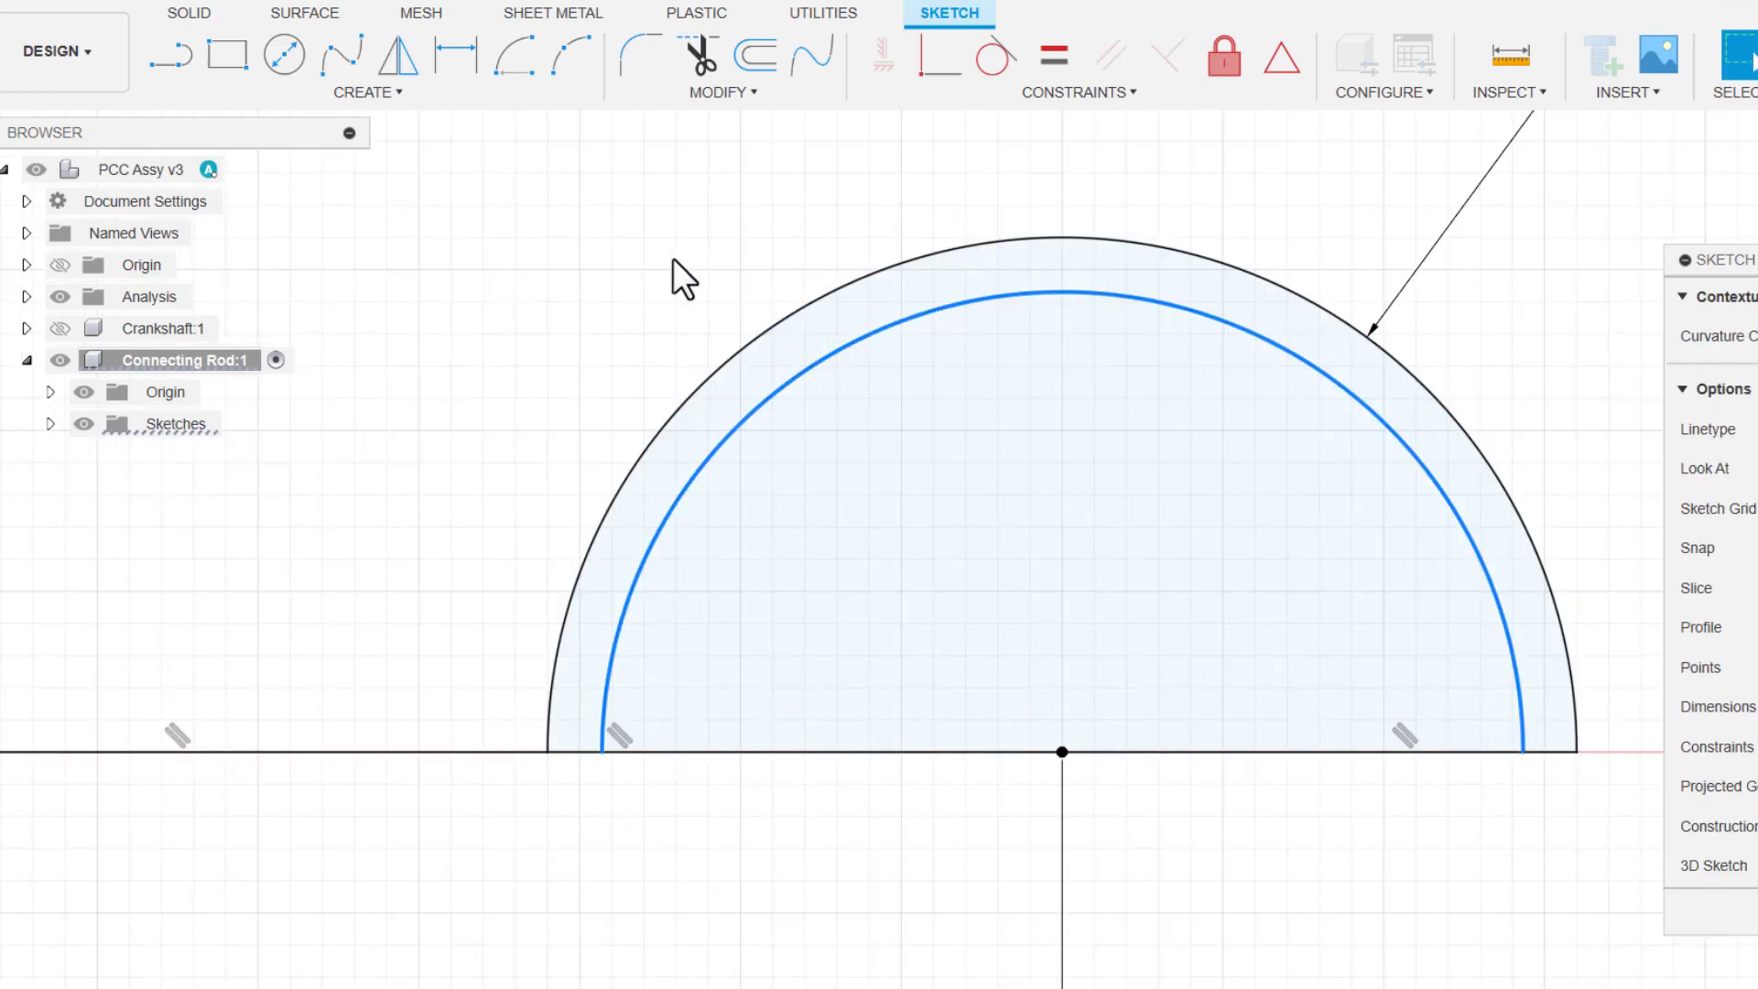
{"action": "key", "text": "d"}
{"action": "left_click", "coordinate": [692, 294]}
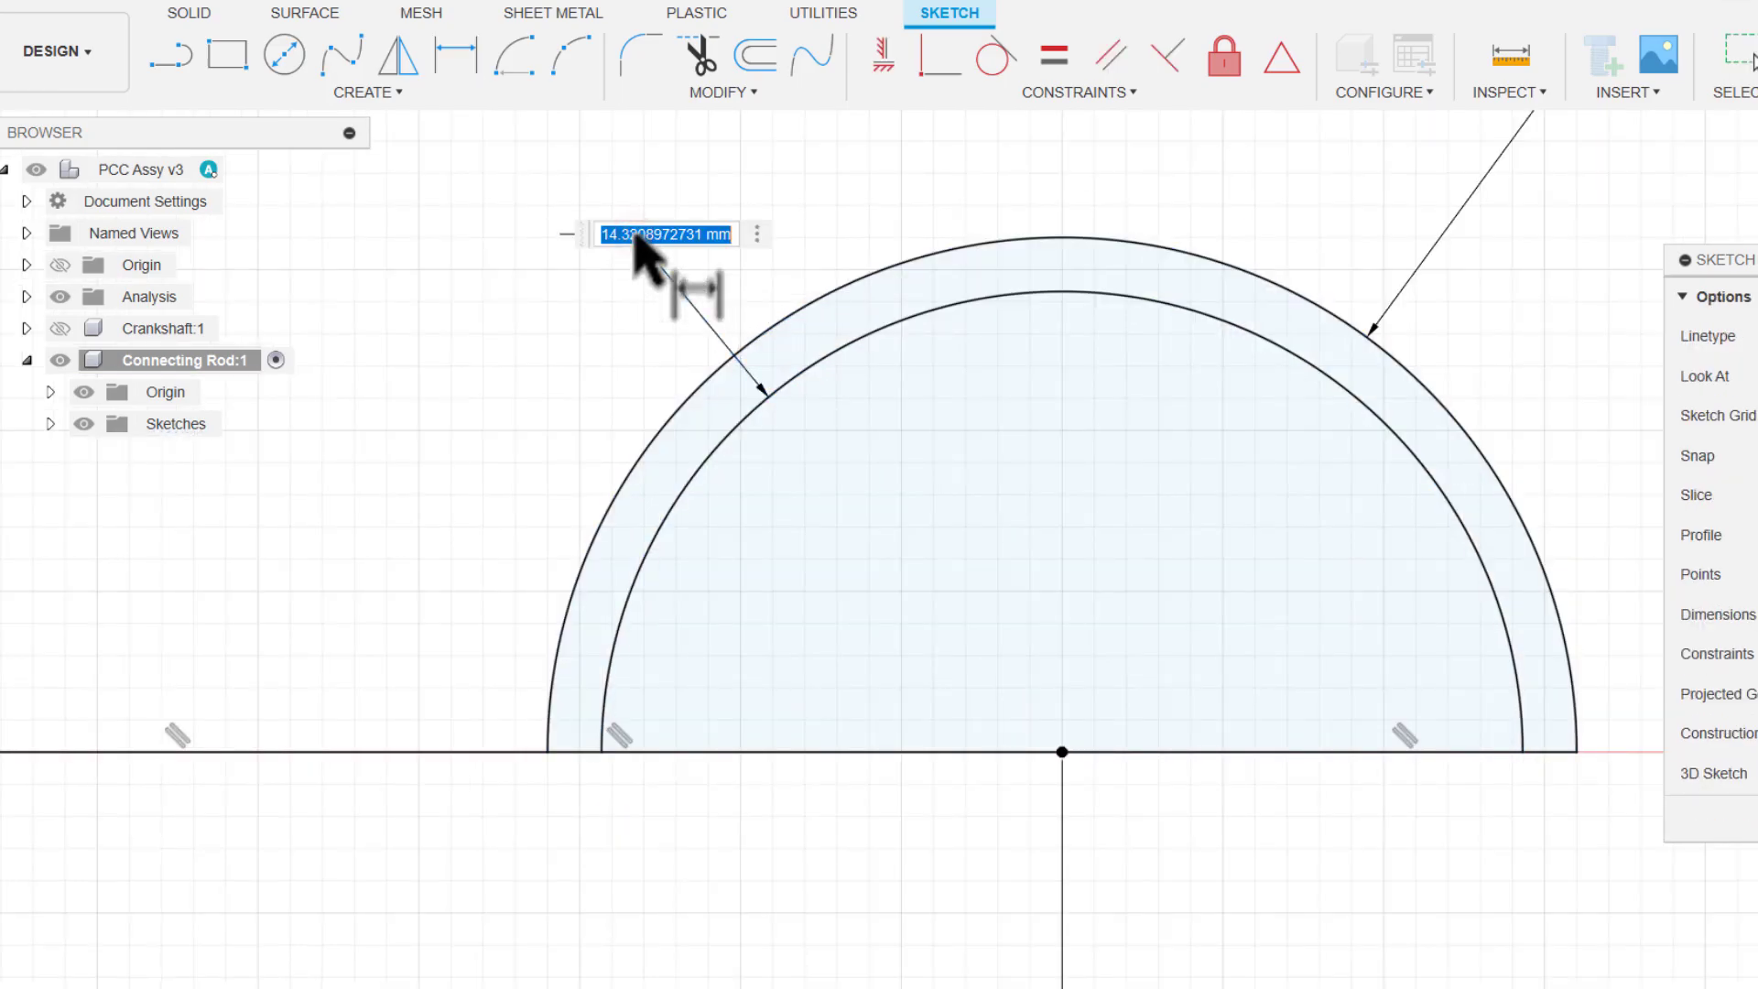
{"action": "type", "text": "11"}
{"action": "key", "text": "Return"}
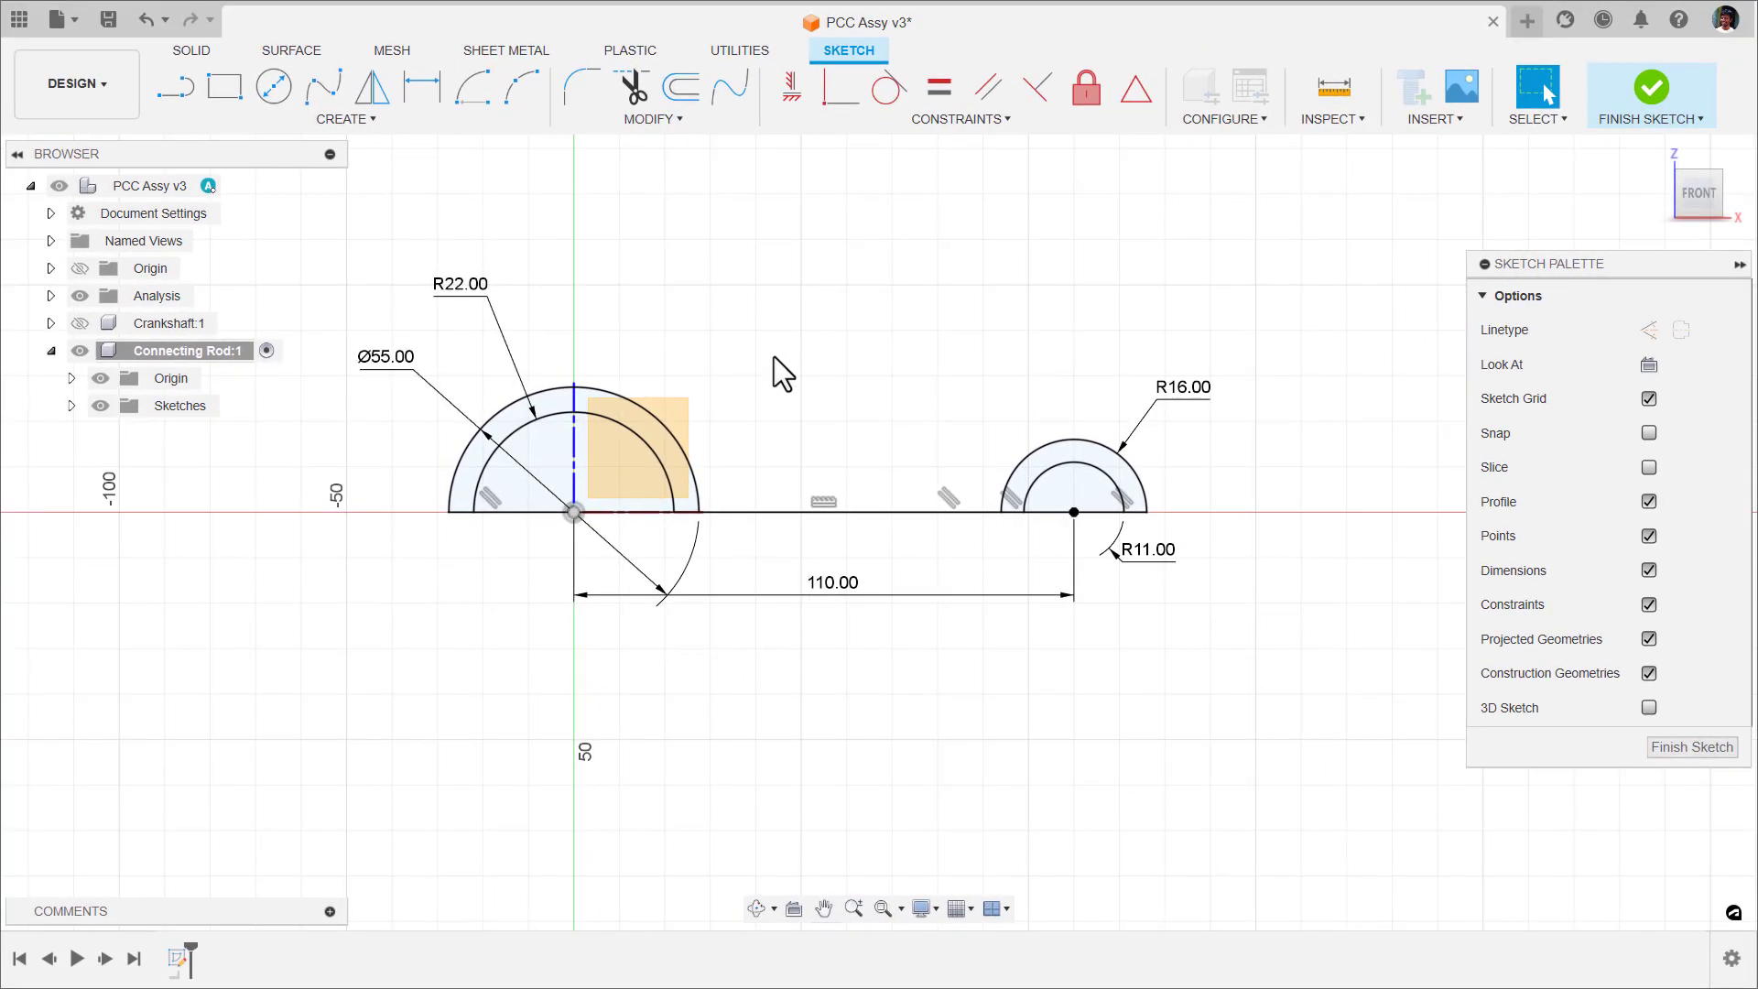
{"action": "scroll", "coordinate": [755, 370], "scroll_direction": "up", "scroll_amount": 2}
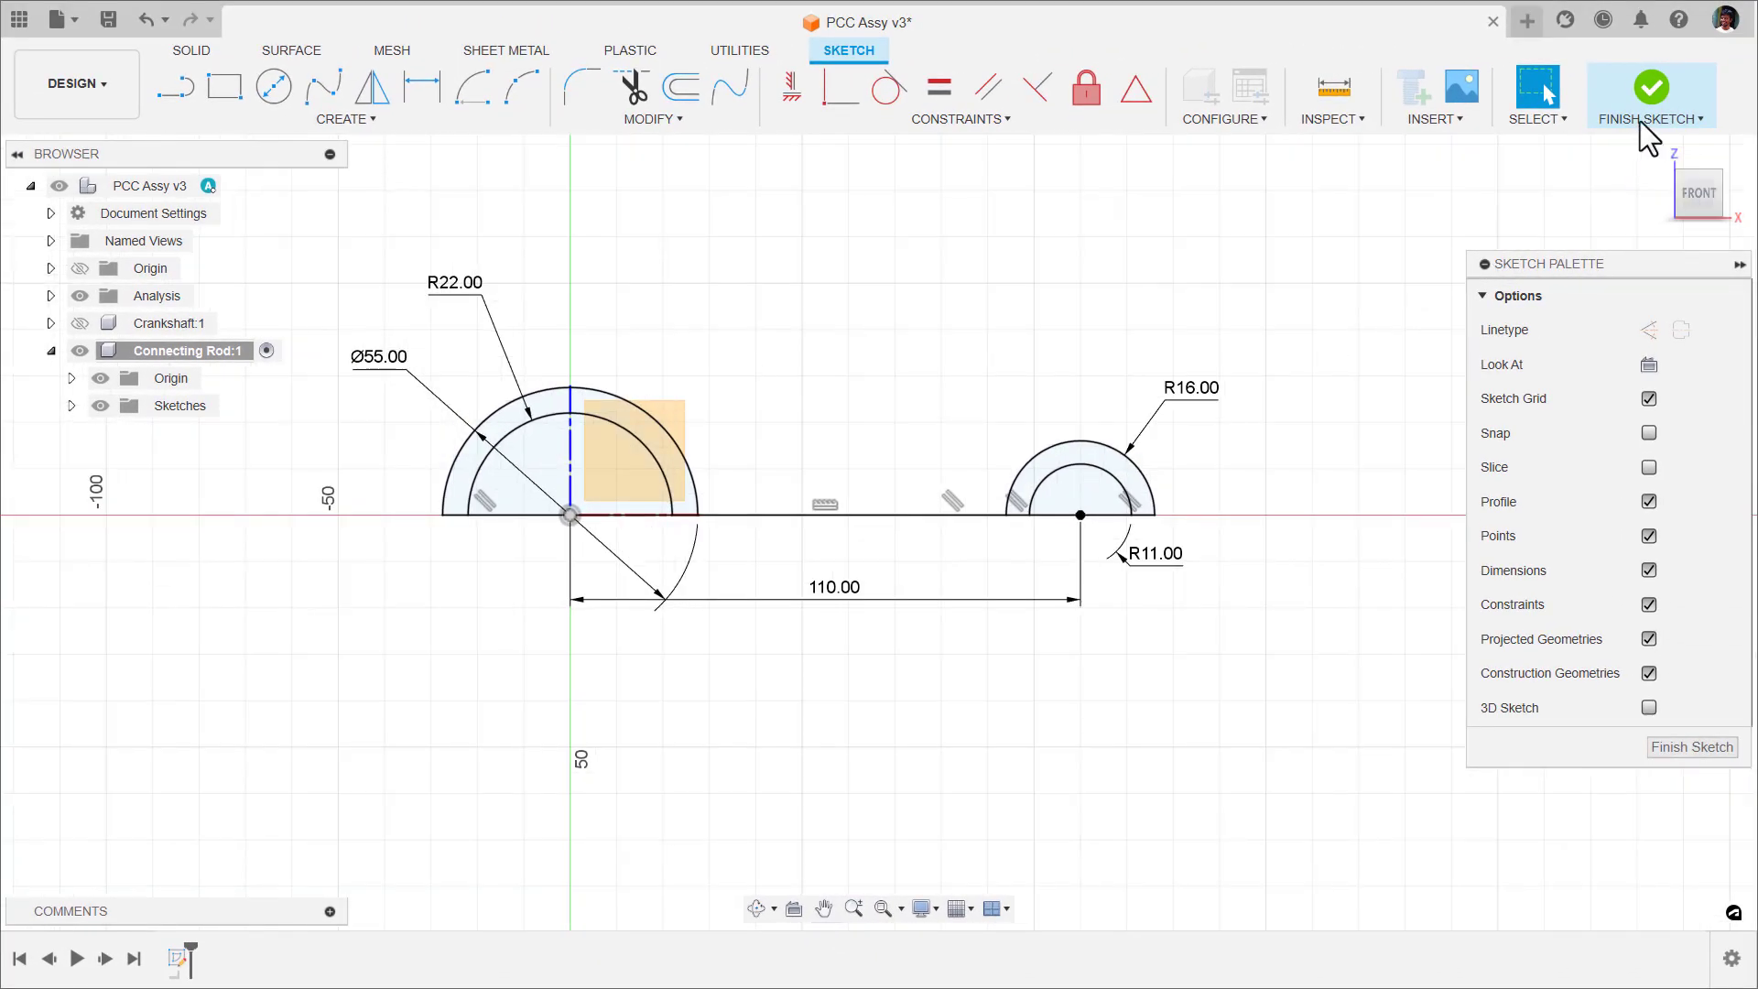
{"action": "left_click", "coordinate": [1652, 91]}
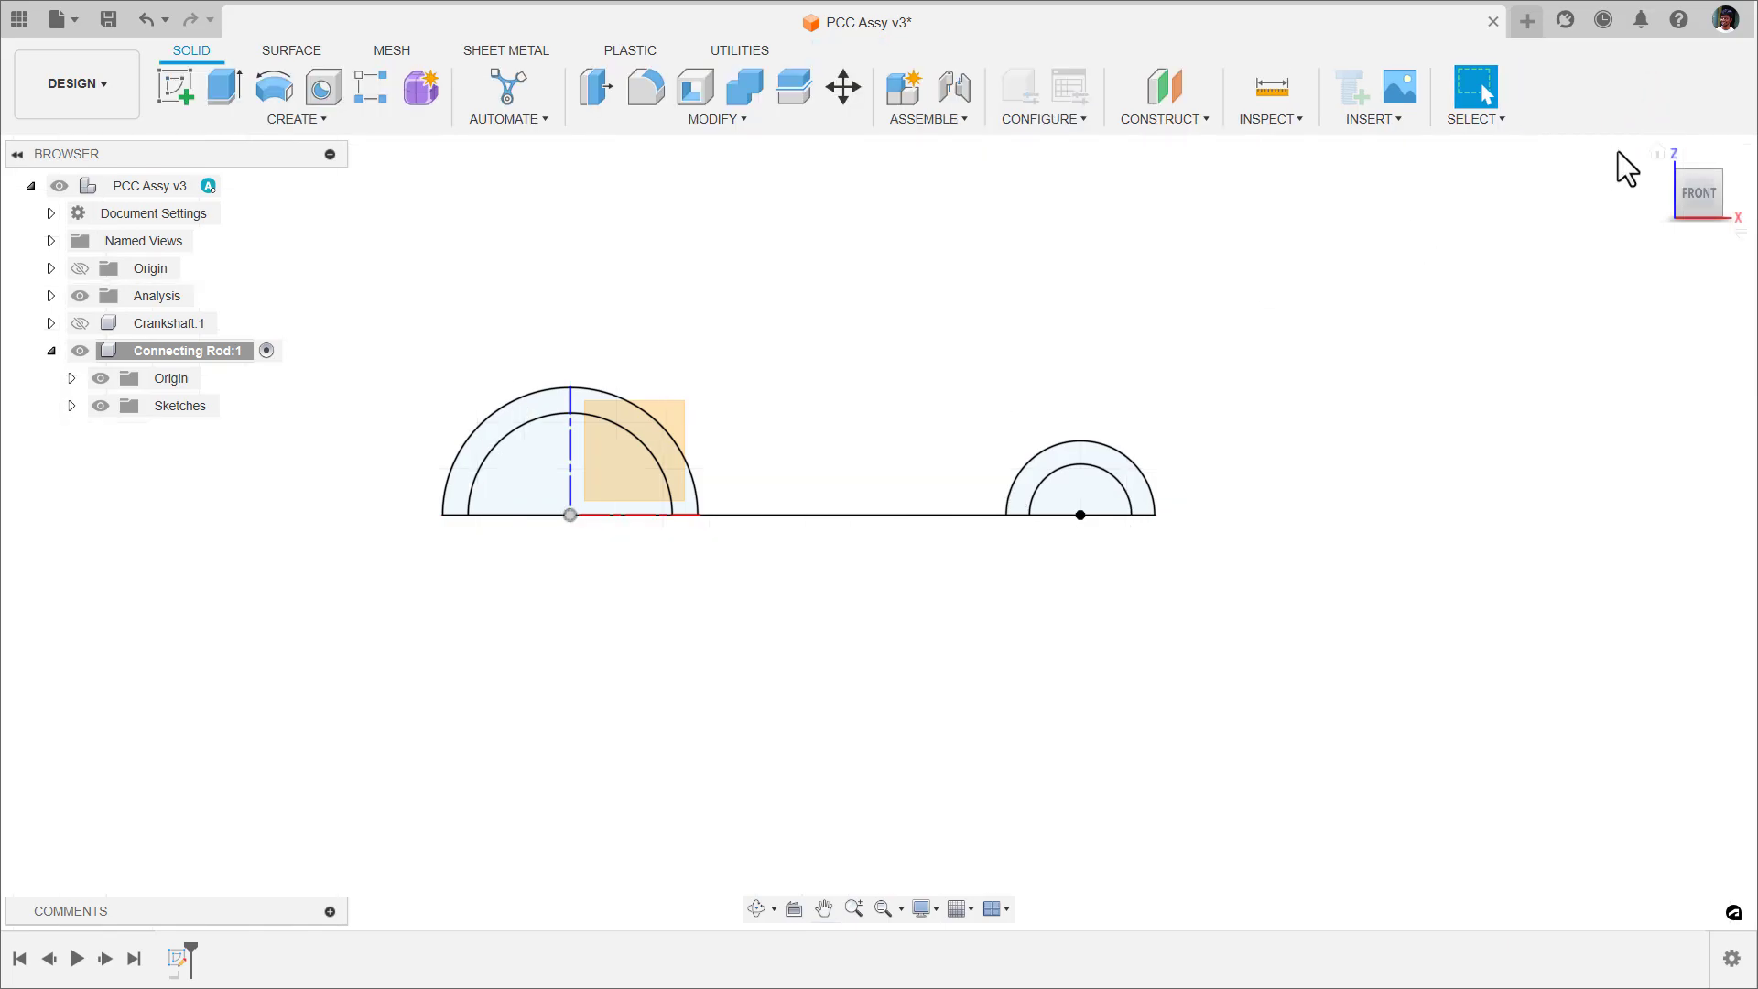
- Extrude the big-end and small-end ring profiles symmetrically as new bodies, with a whole-length distance of 28 mm
{"action": "left_click", "coordinate": [1657, 150]}
{"action": "left_click", "coordinate": [530, 283]}
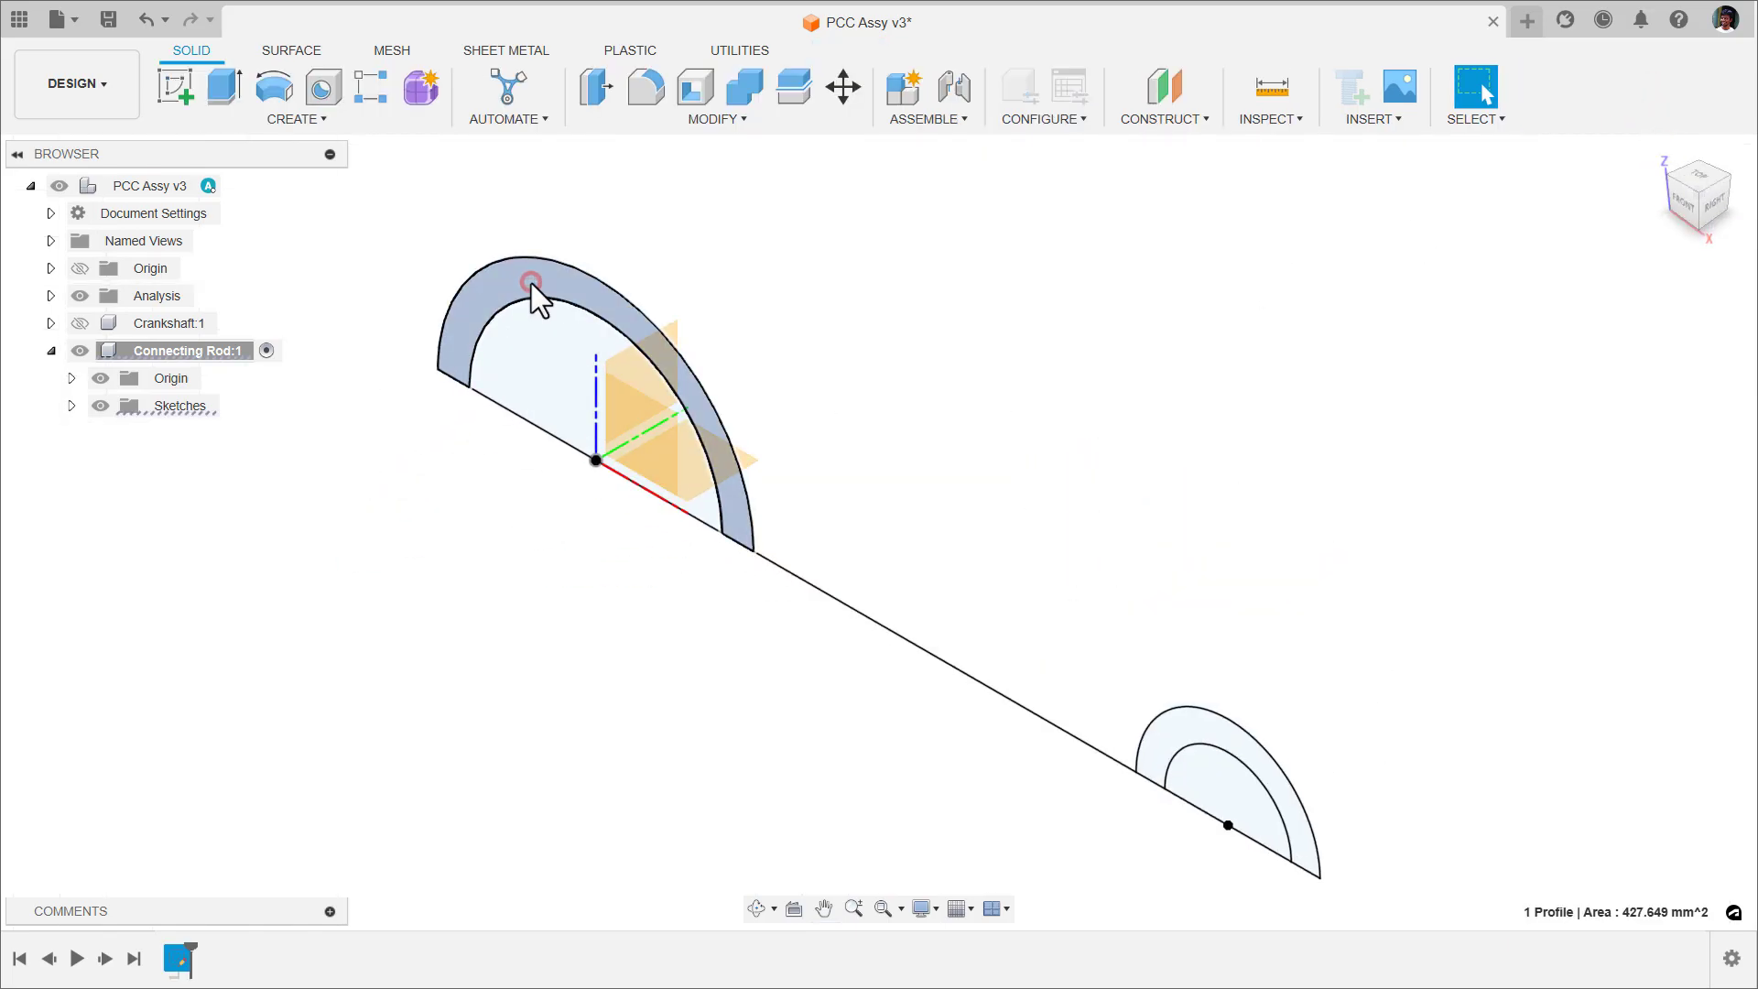
{"action": "left_click", "coordinate": [1159, 743]}
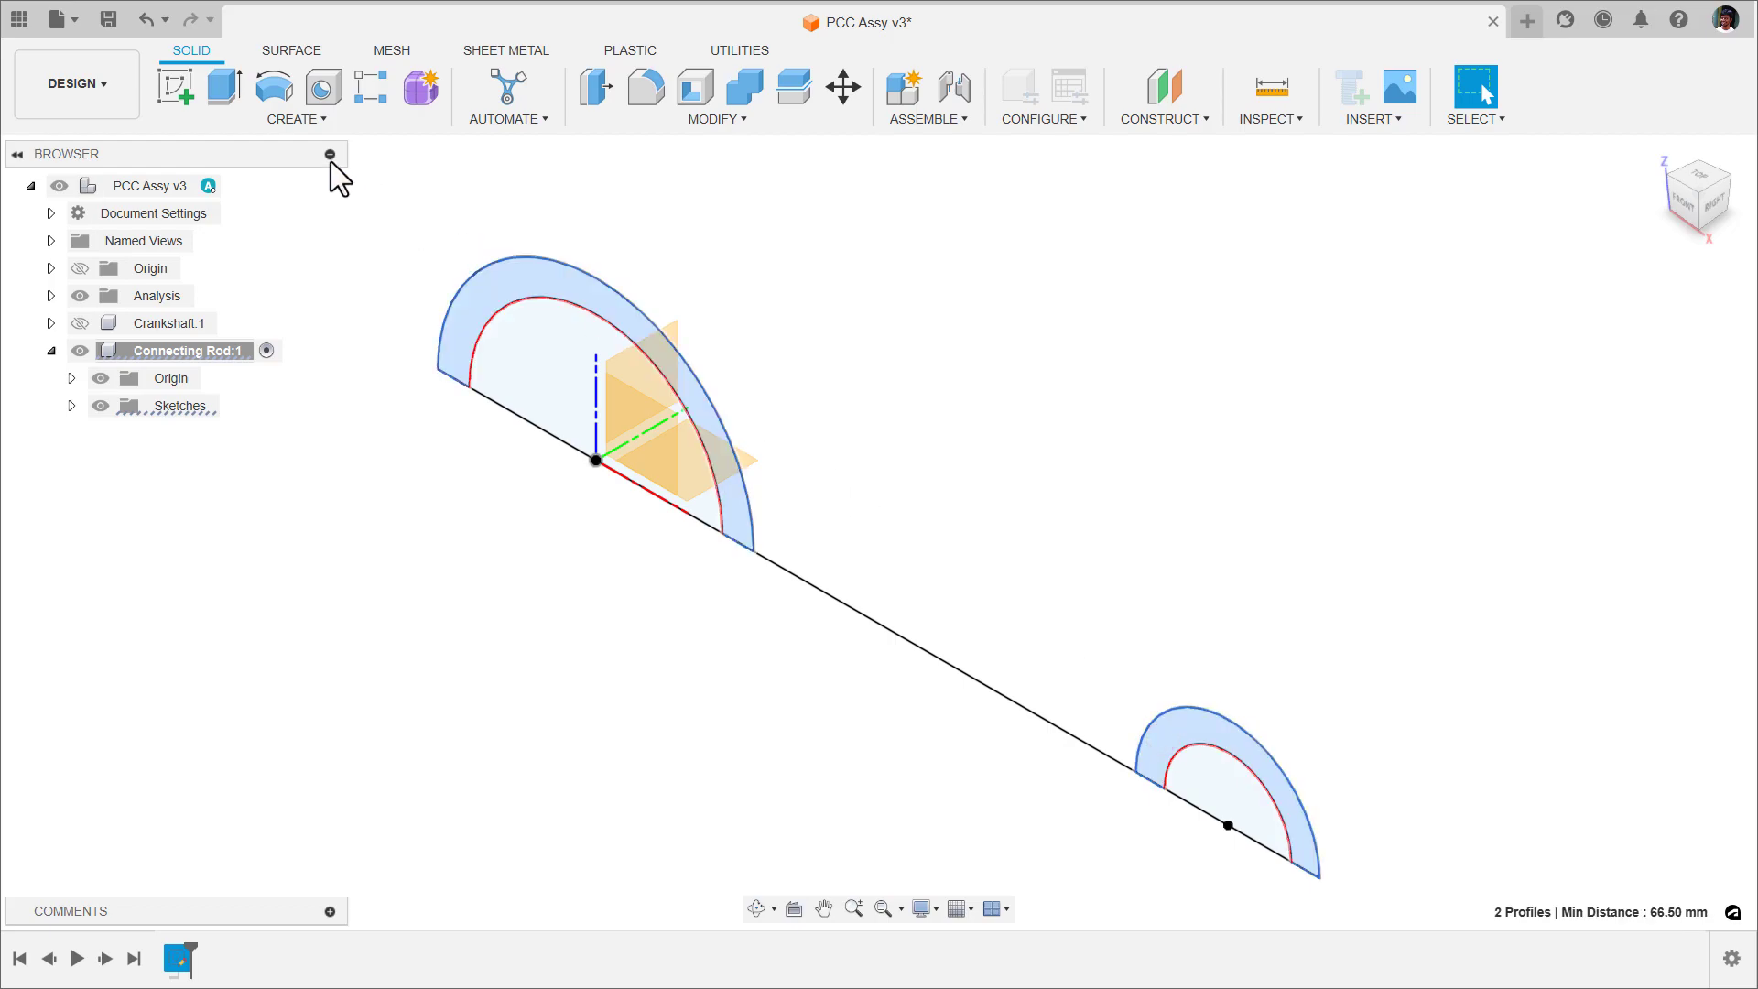
{"action": "left_click", "coordinate": [235, 93]}
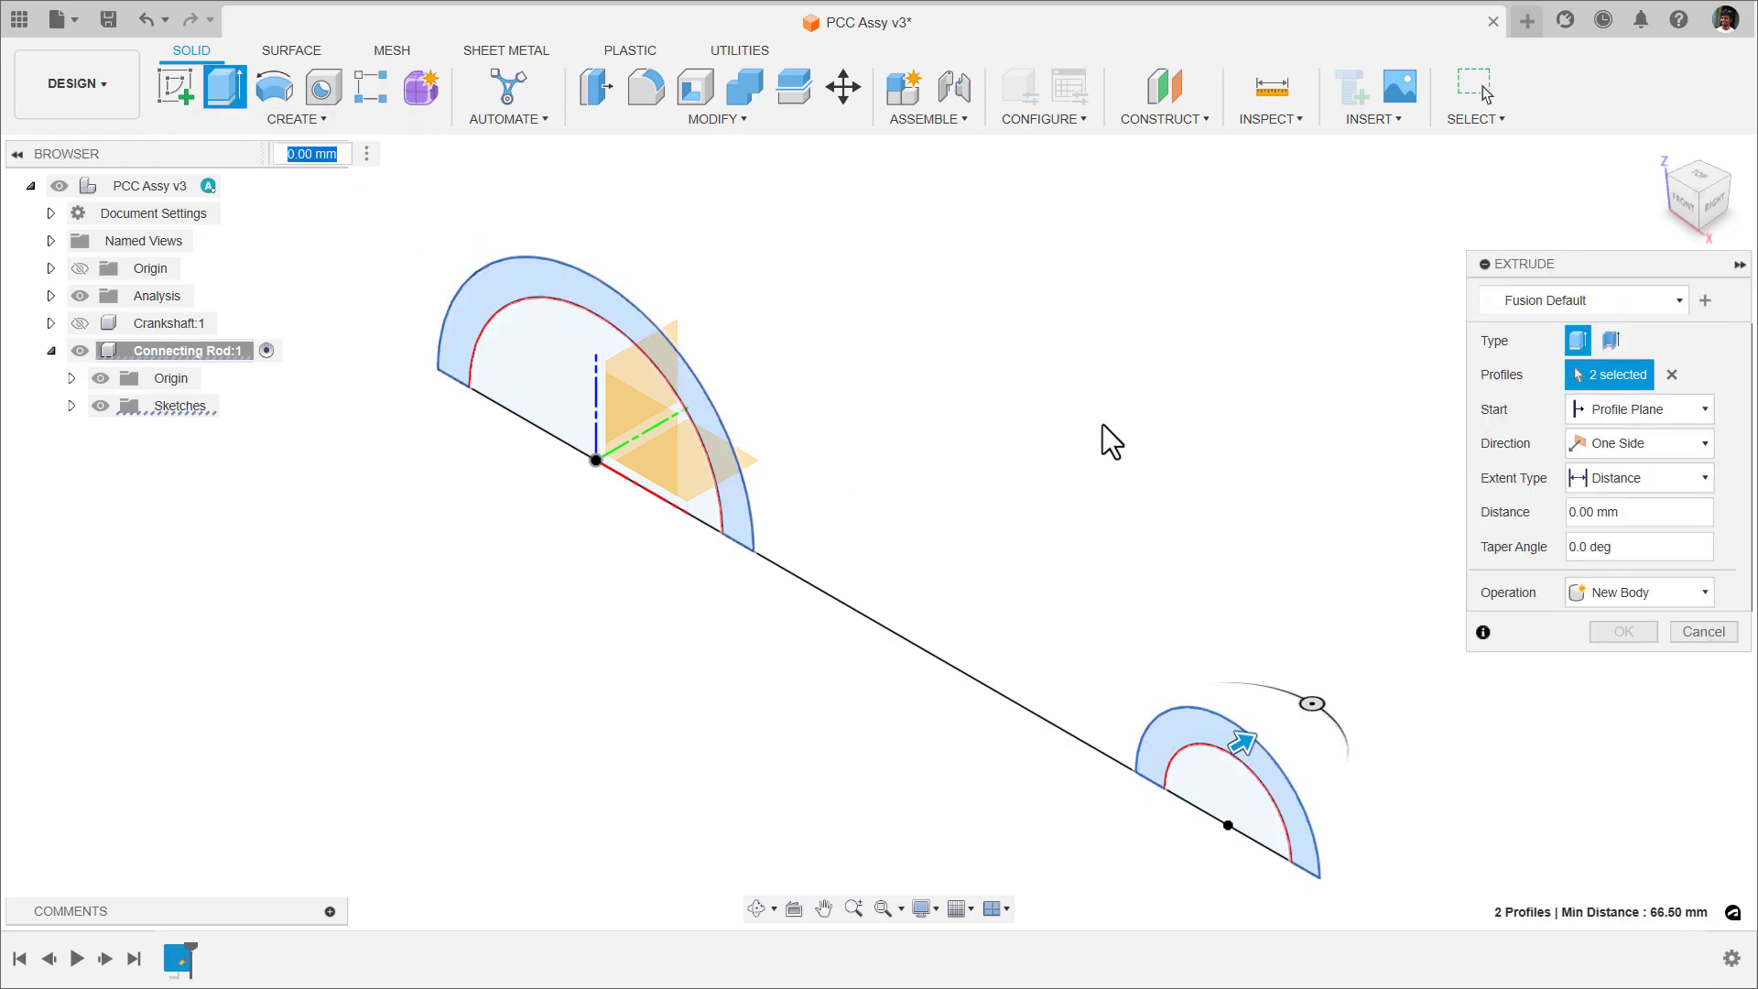
{"action": "left_click", "coordinate": [1616, 442]}
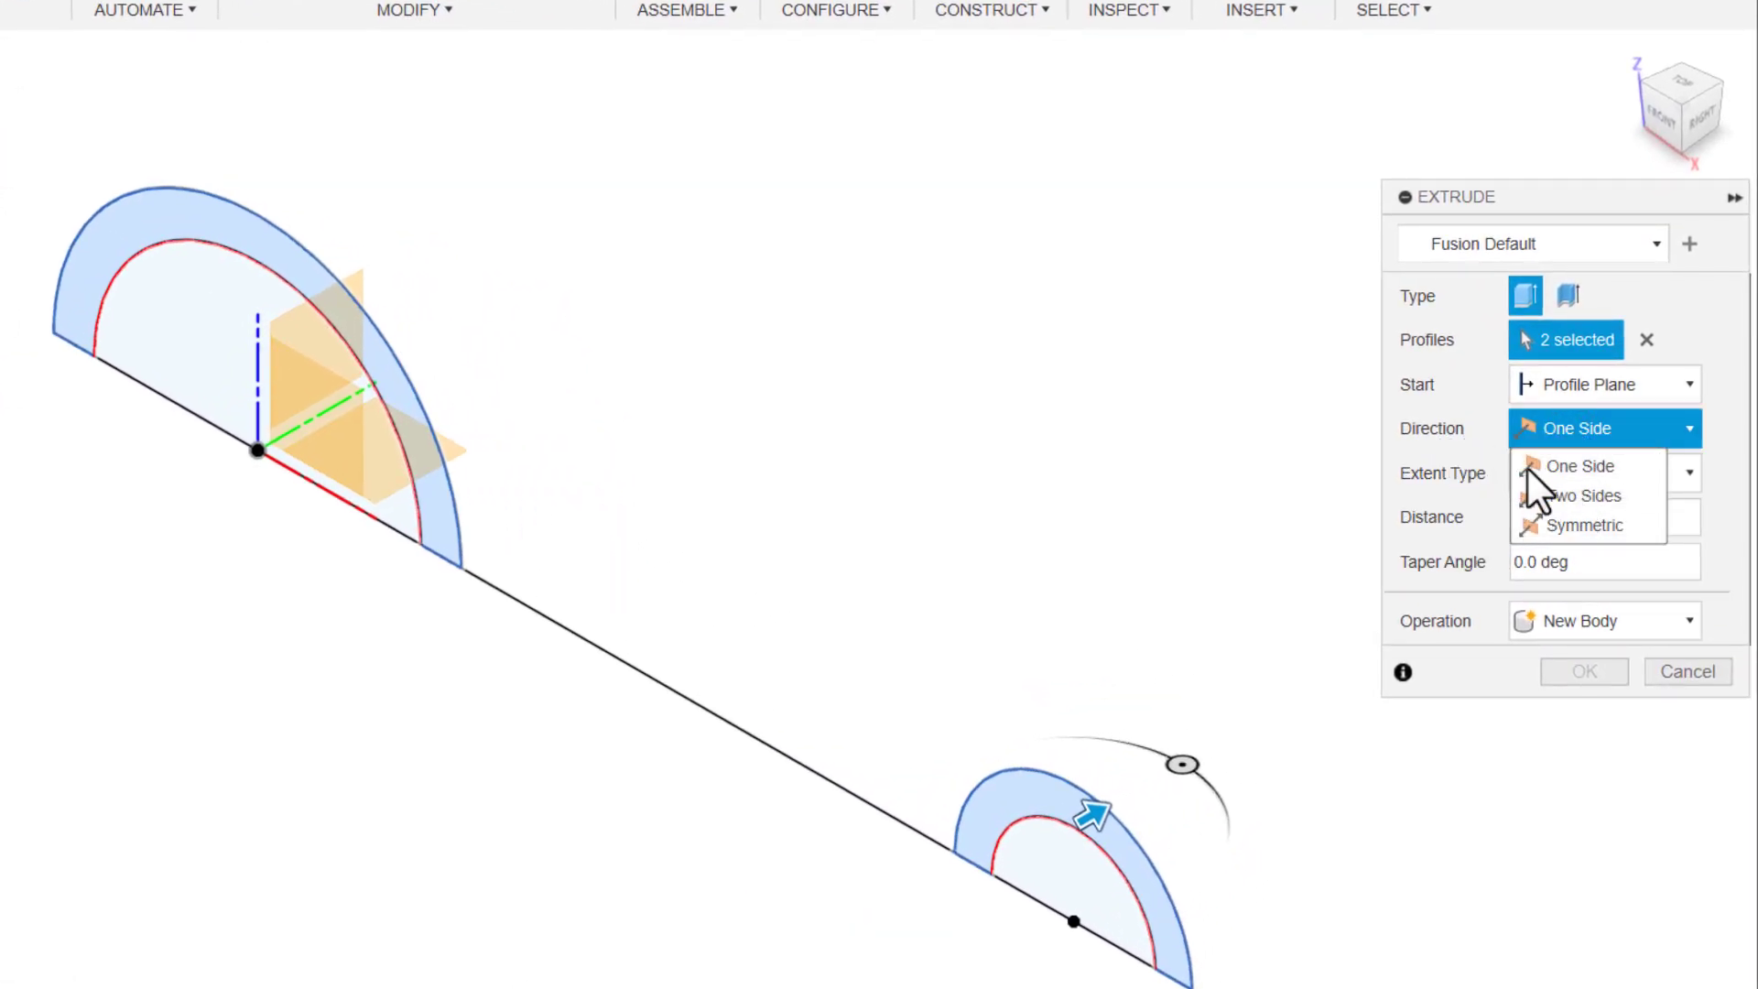
{"action": "left_click", "coordinate": [1556, 525]}
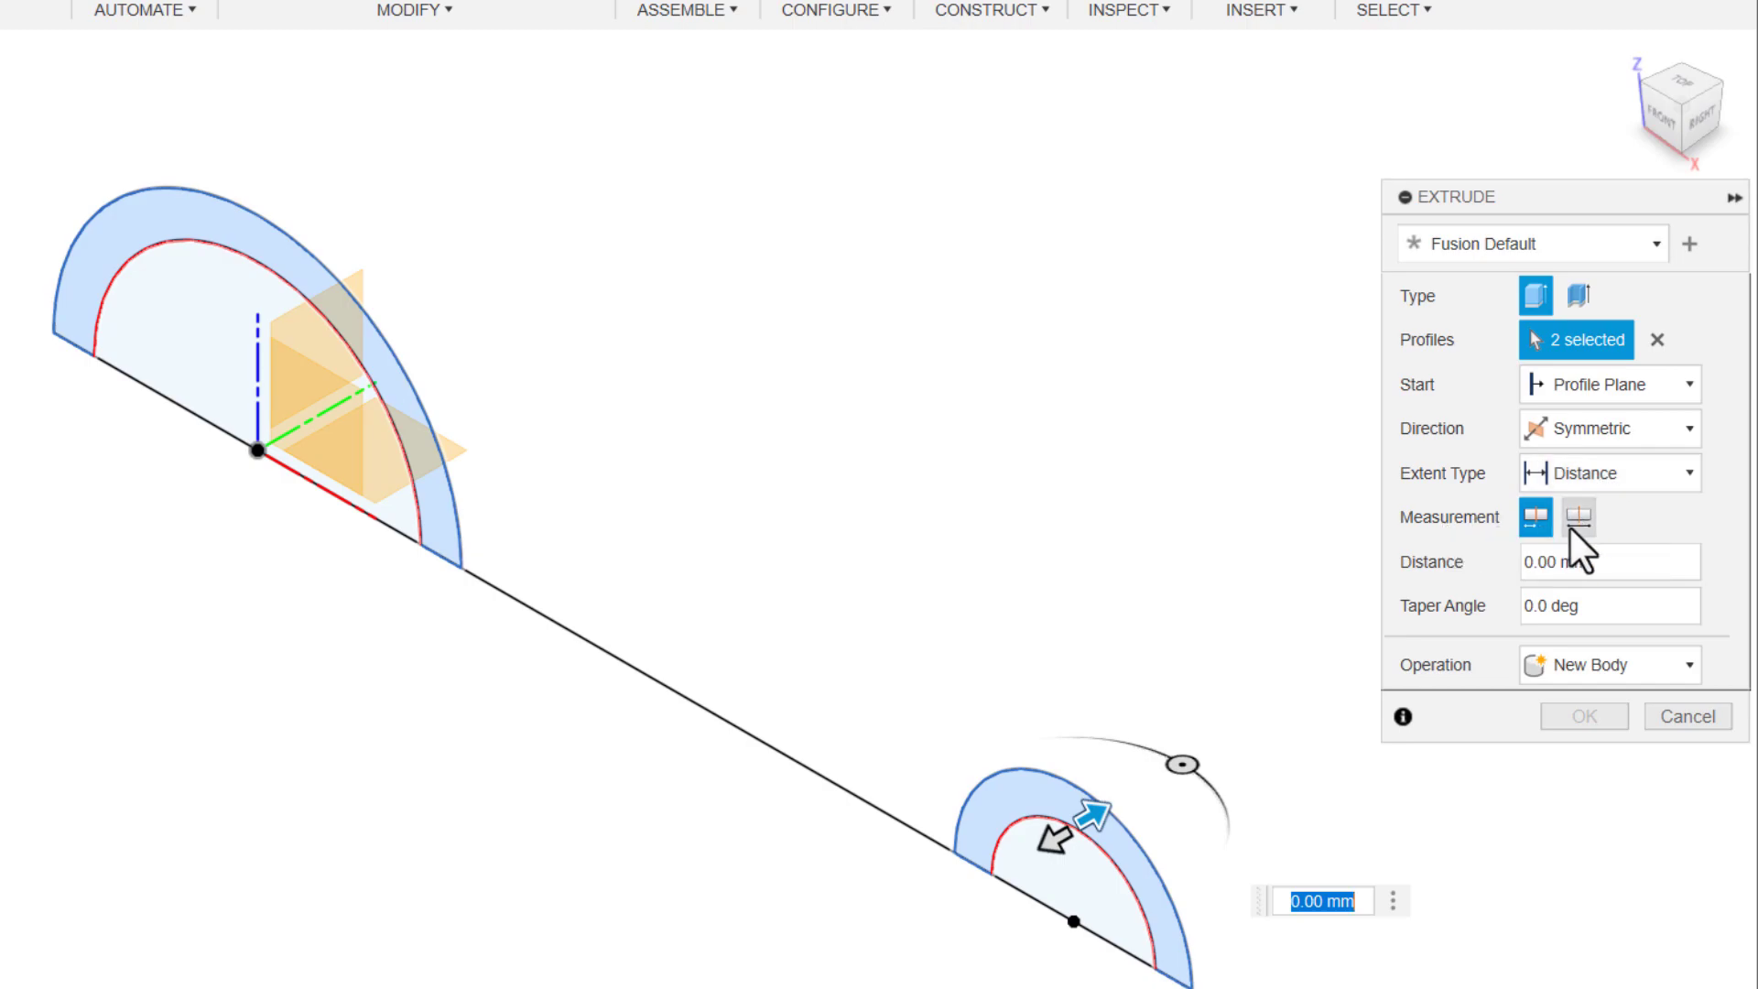
{"action": "left_click", "coordinate": [1576, 522]}
{"action": "left_click", "coordinate": [1608, 561]}
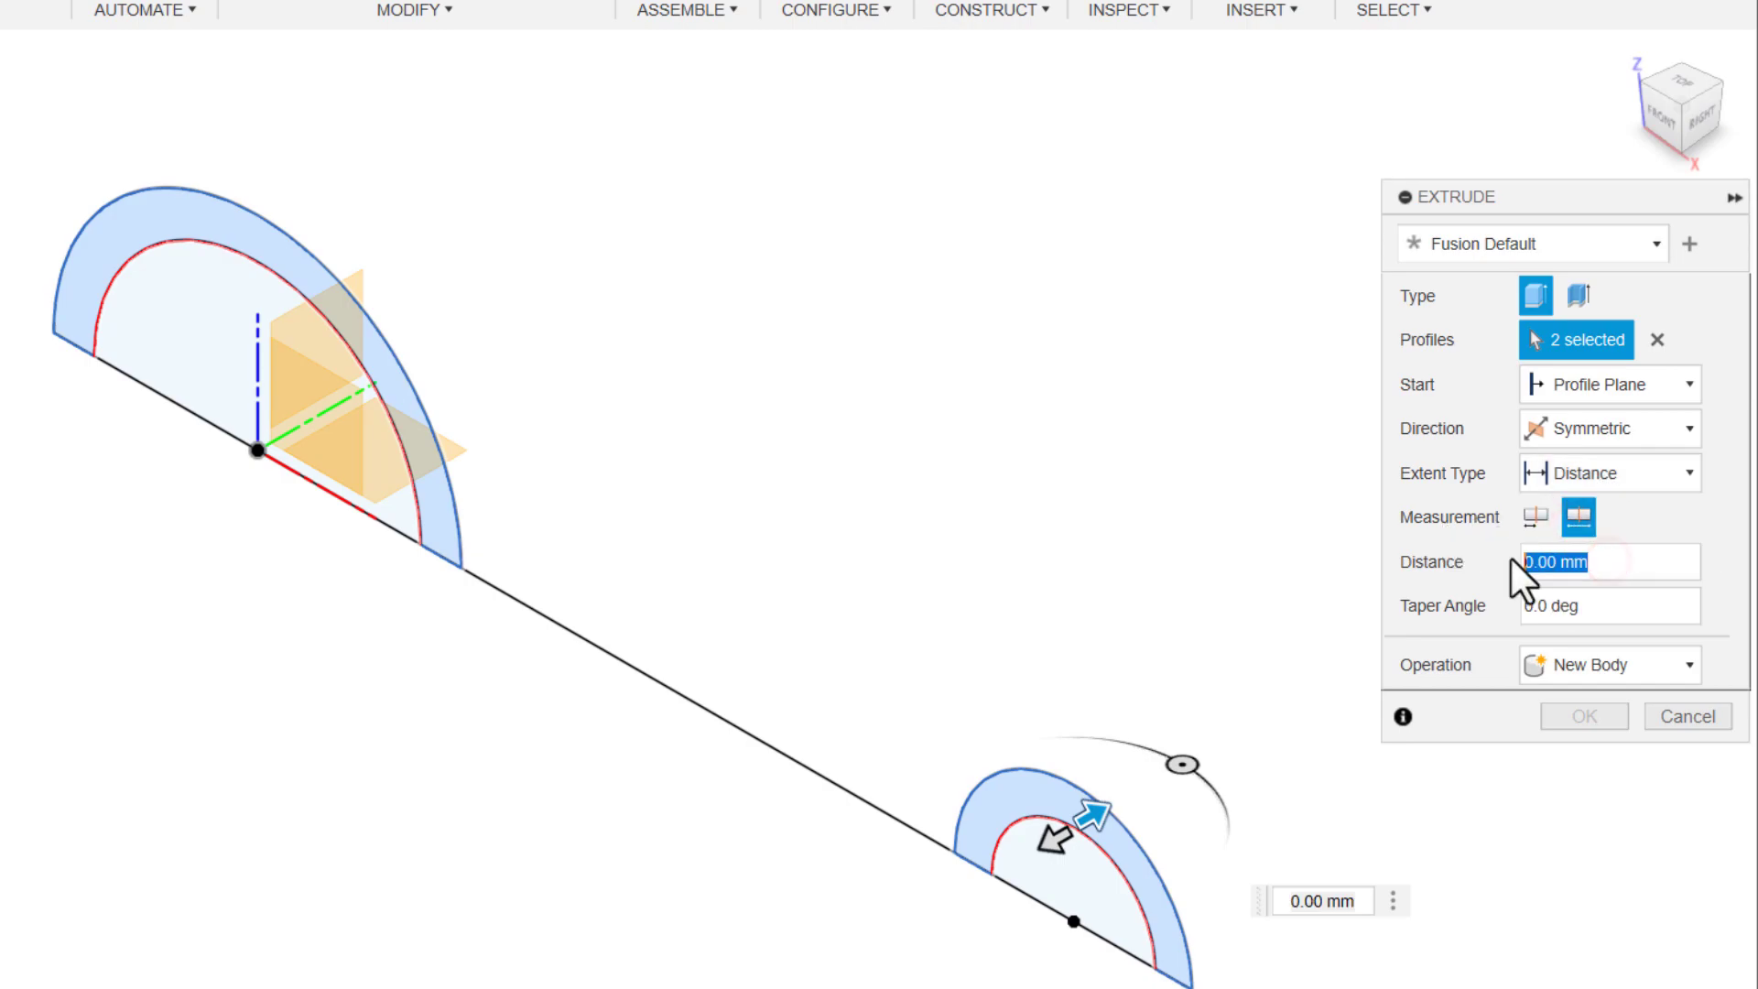
{"action": "type", "text": "28"}
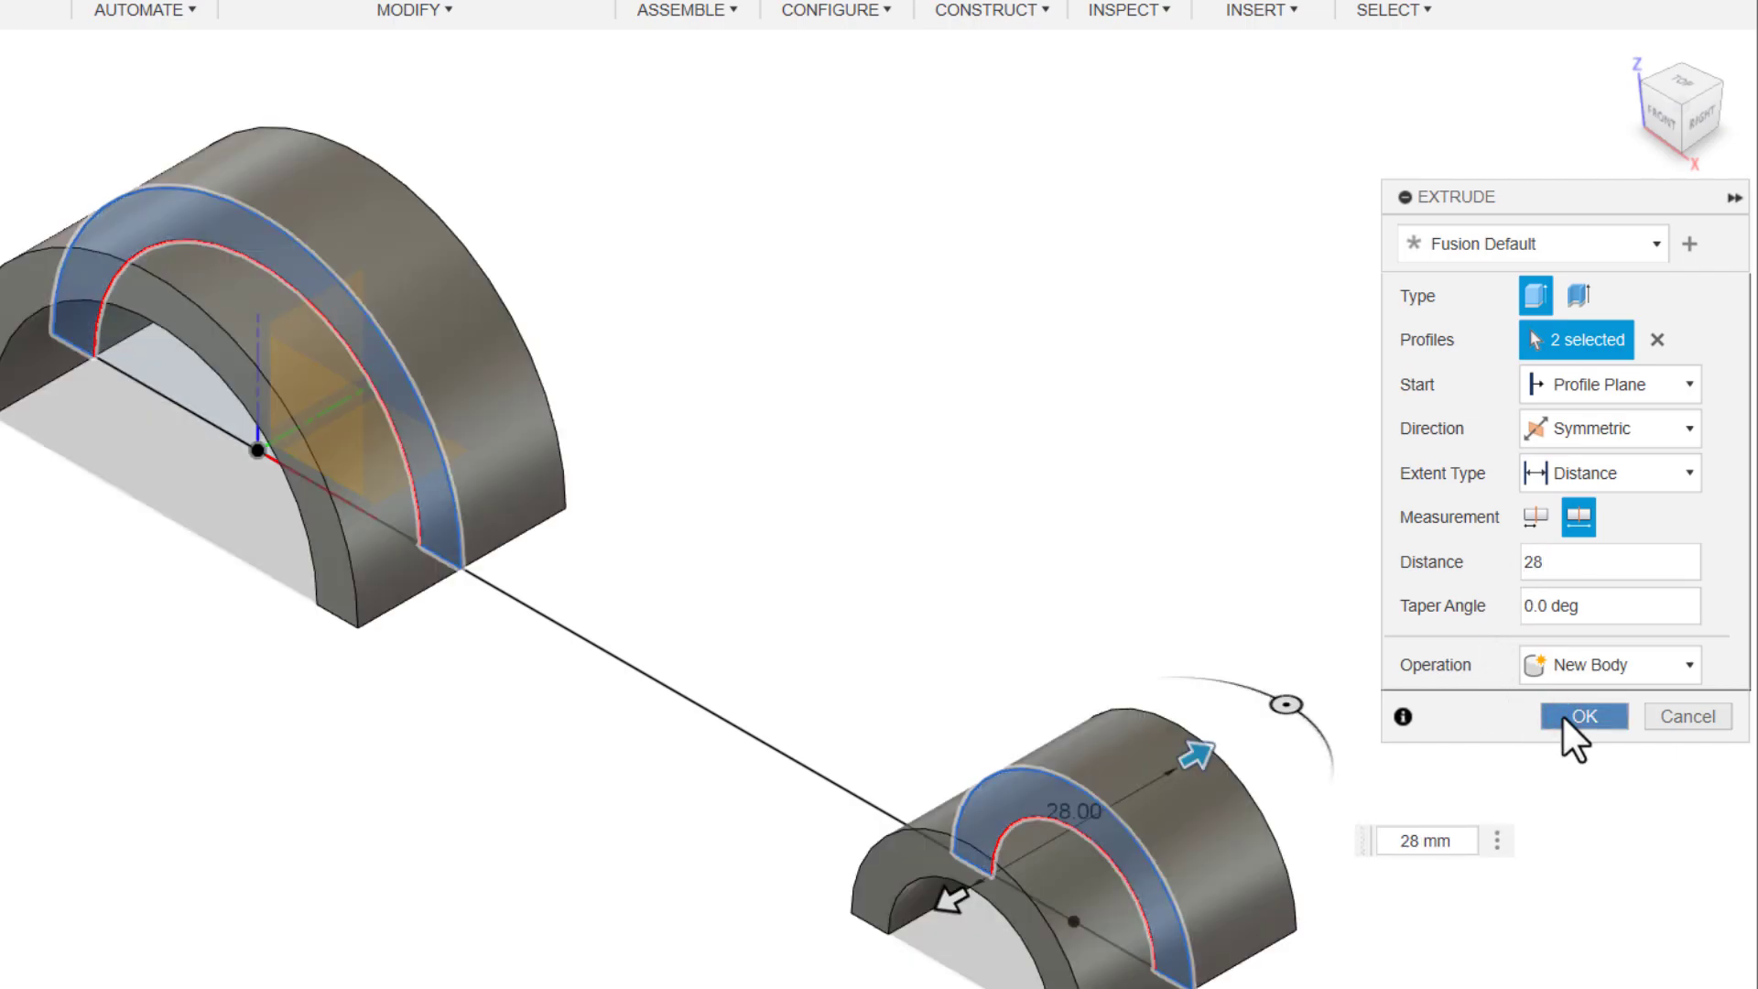
{"action": "left_click", "coordinate": [1576, 716]}
{"action": "scroll", "coordinate": [1178, 447], "scroll_direction": "down", "scroll_amount": 3}
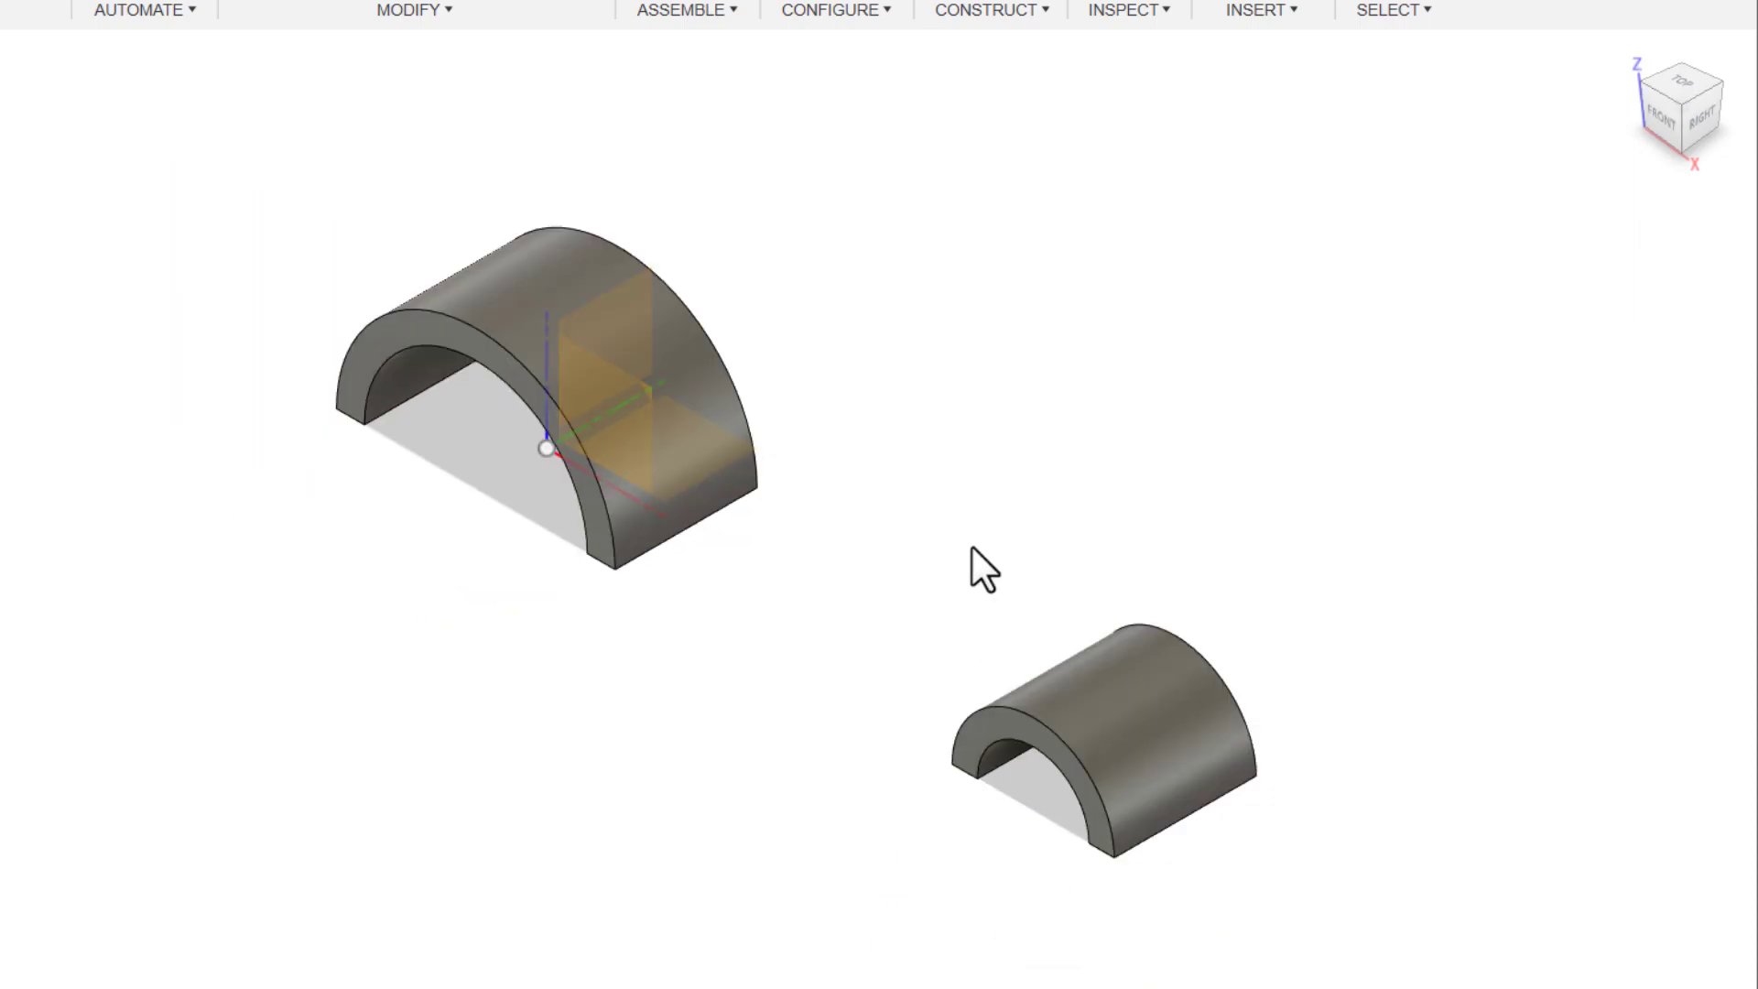
- Start a new sketch on the connecting rod's front origin plane
{"action": "left_click", "coordinate": [1664, 115]}
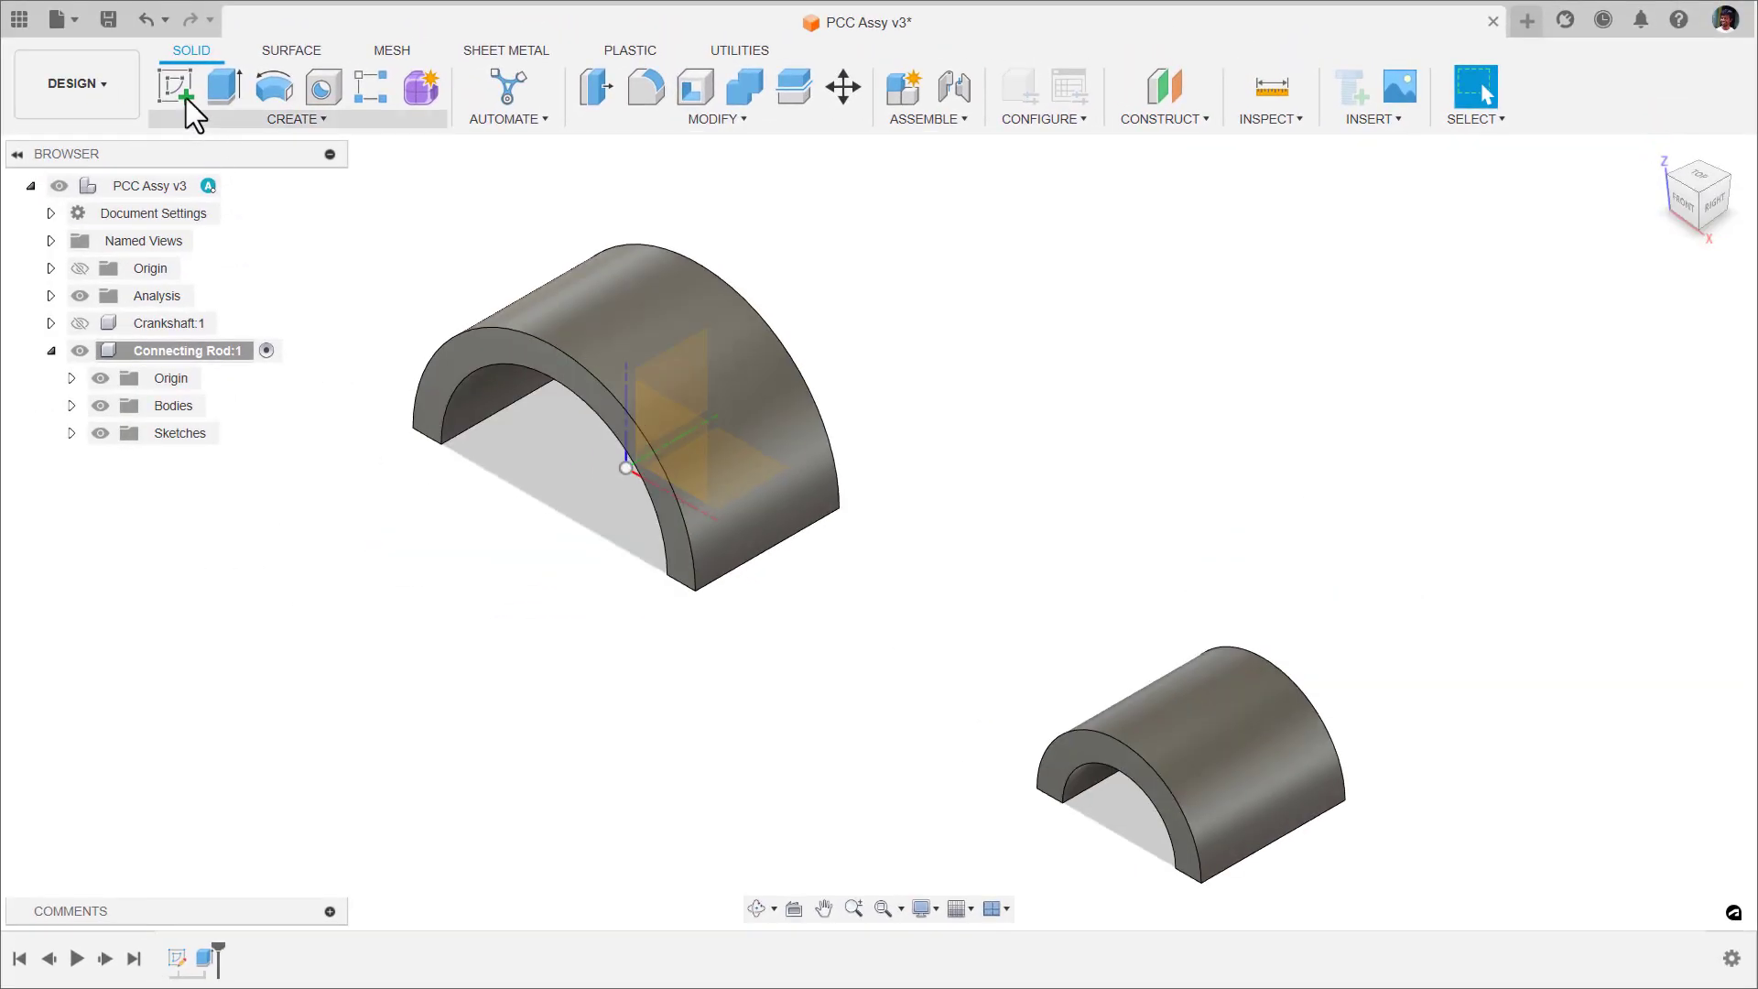
{"action": "left_click", "coordinate": [178, 92]}
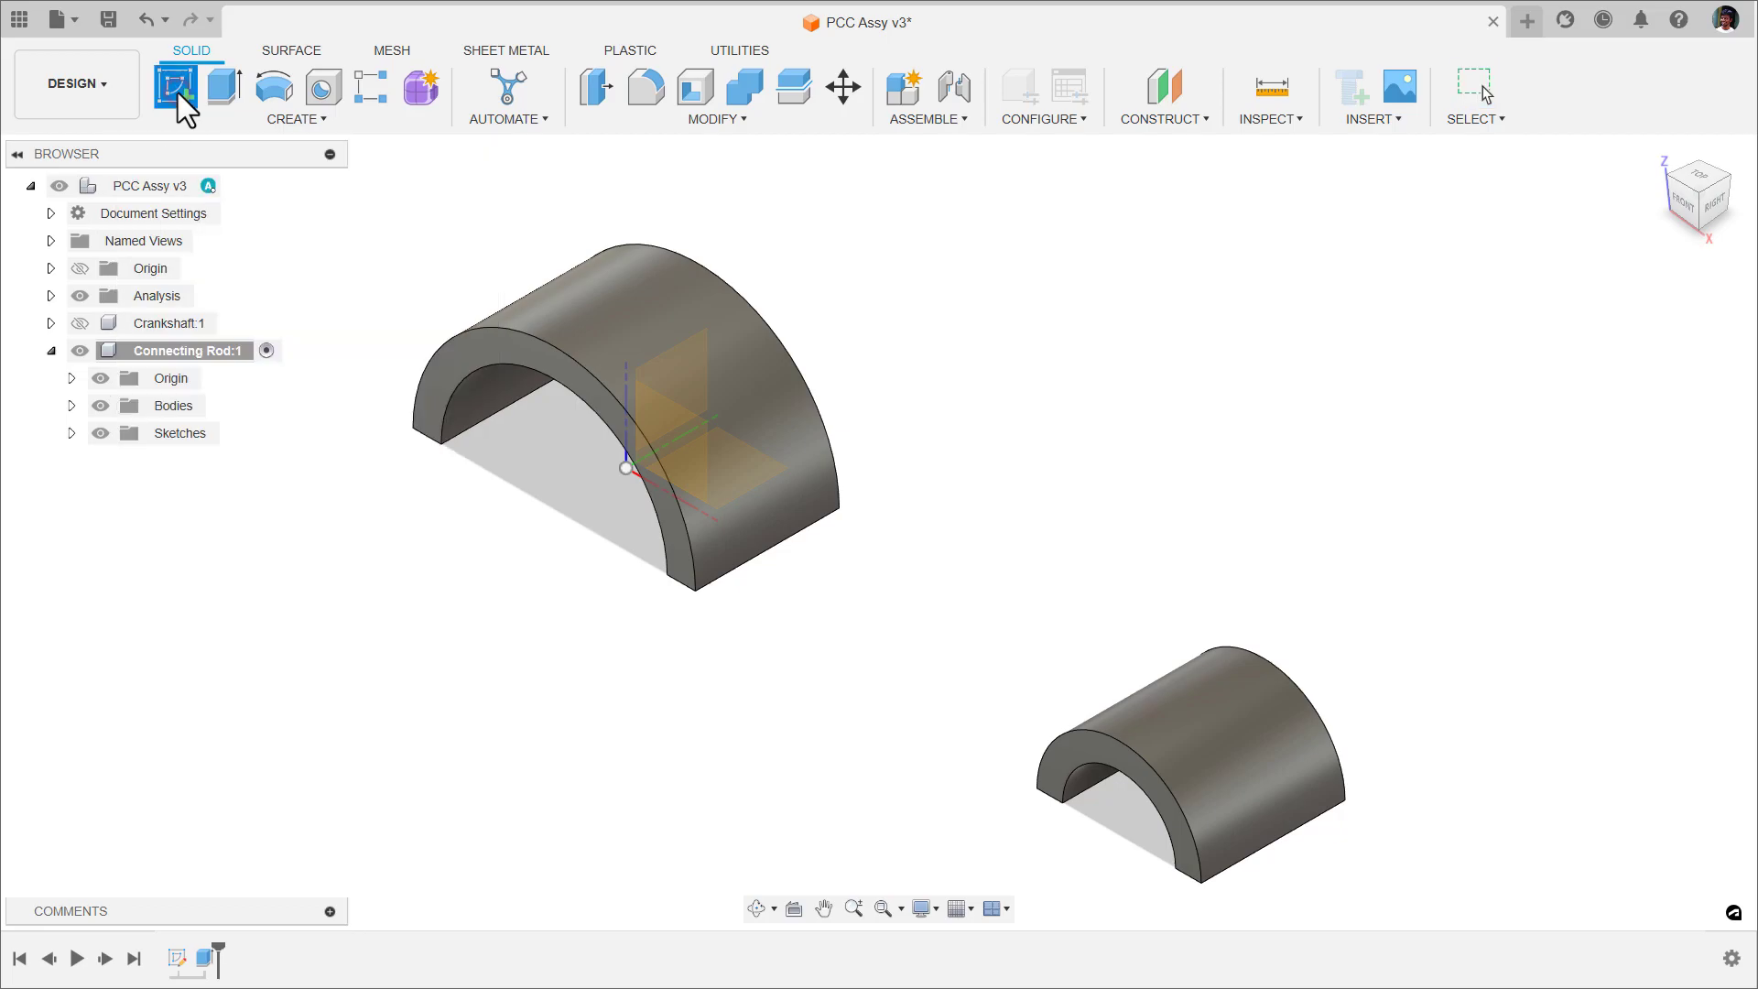
{"action": "left_click", "coordinate": [678, 443]}
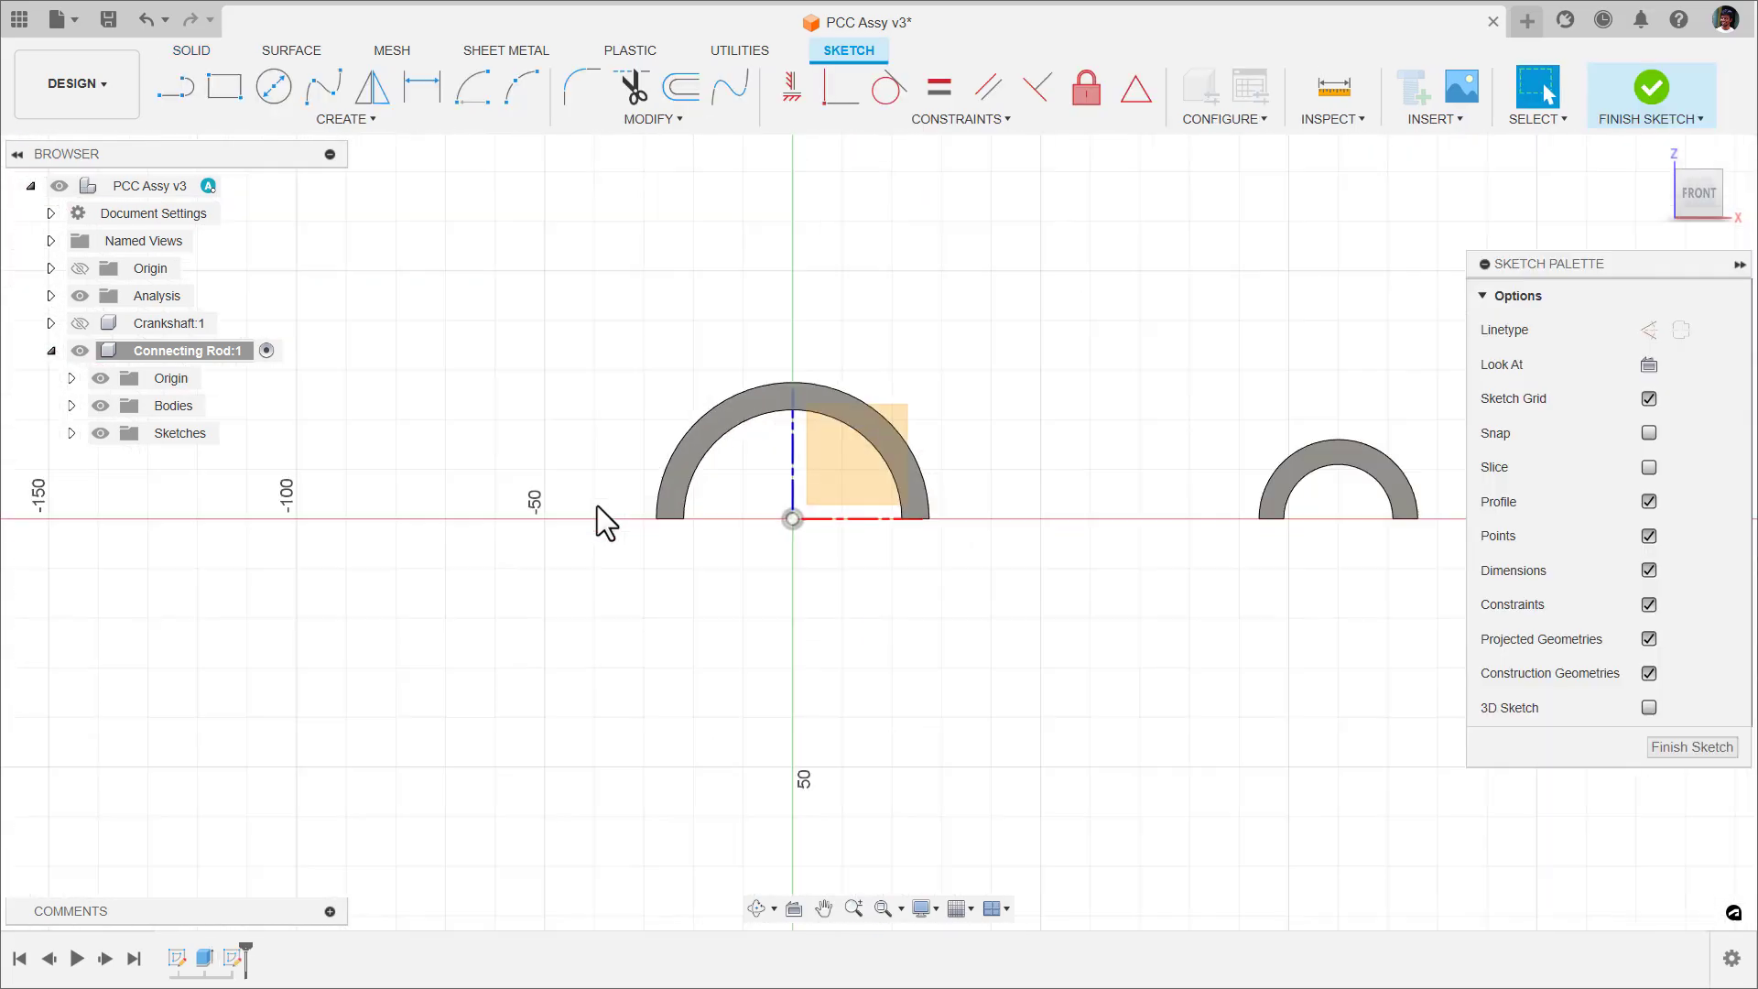
{"action": "left_click", "coordinate": [180, 91]}
{"action": "scroll", "coordinate": [847, 399], "scroll_direction": "up", "scroll_amount": 4}
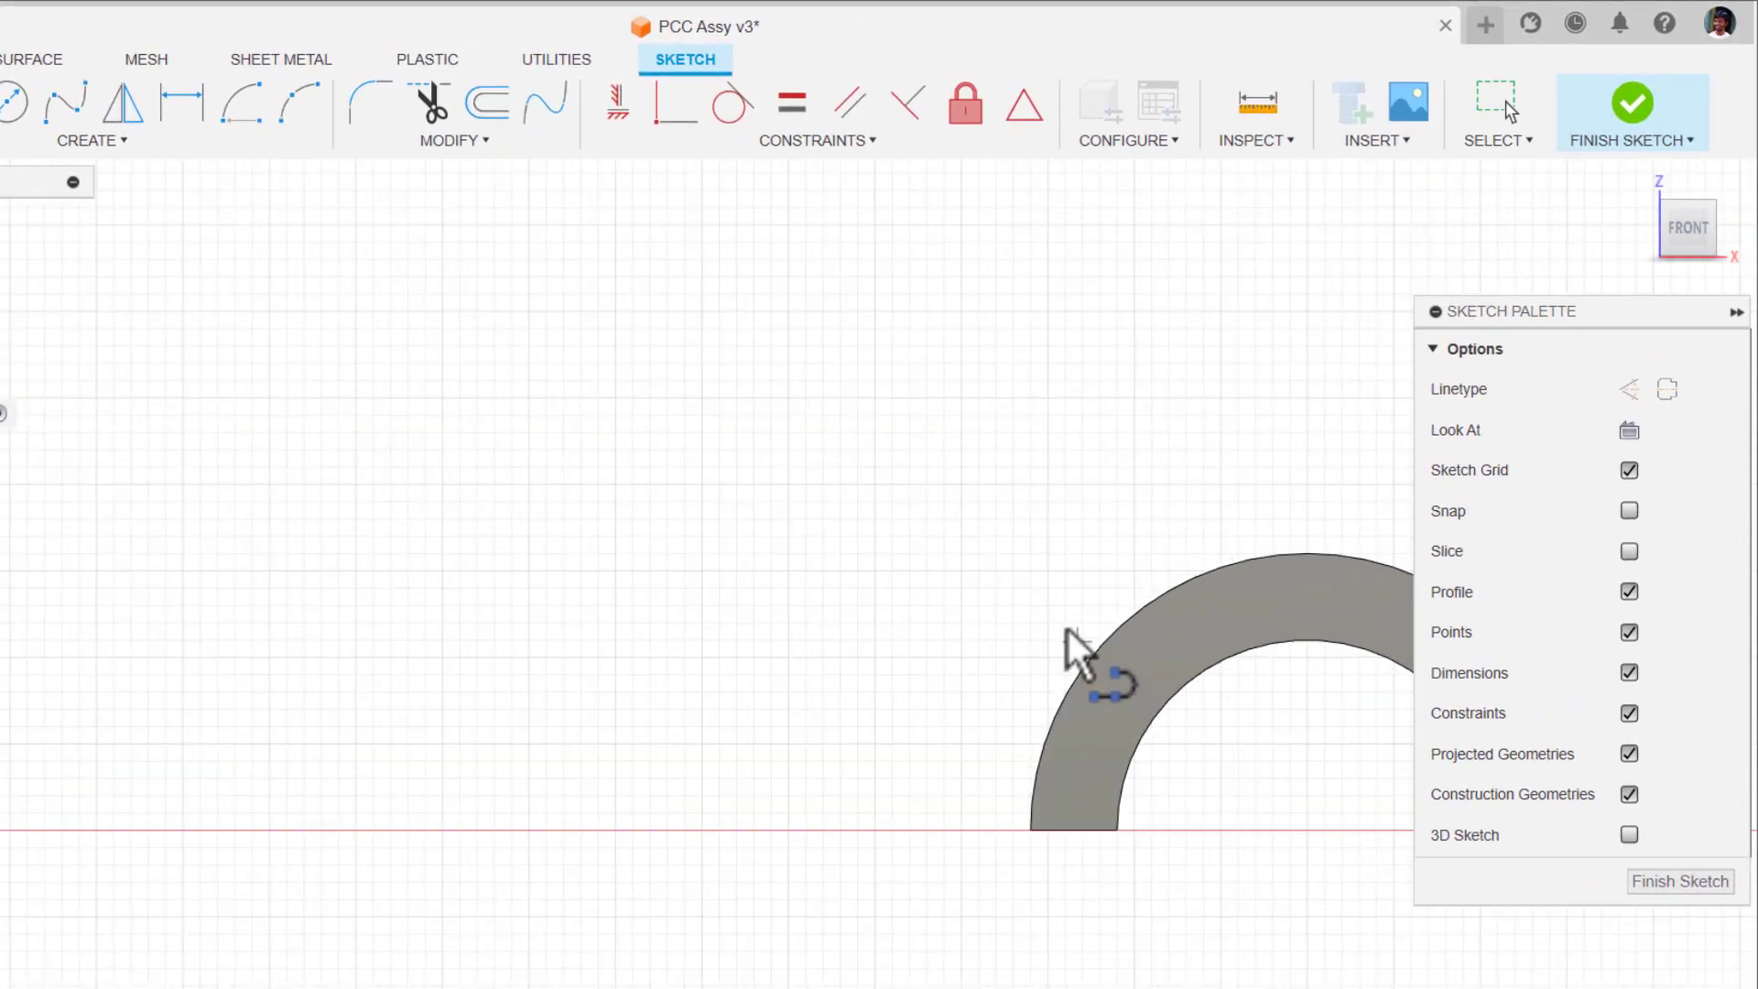
{"action": "scroll", "coordinate": [1062, 641], "scroll_direction": "down", "scroll_amount": 4}
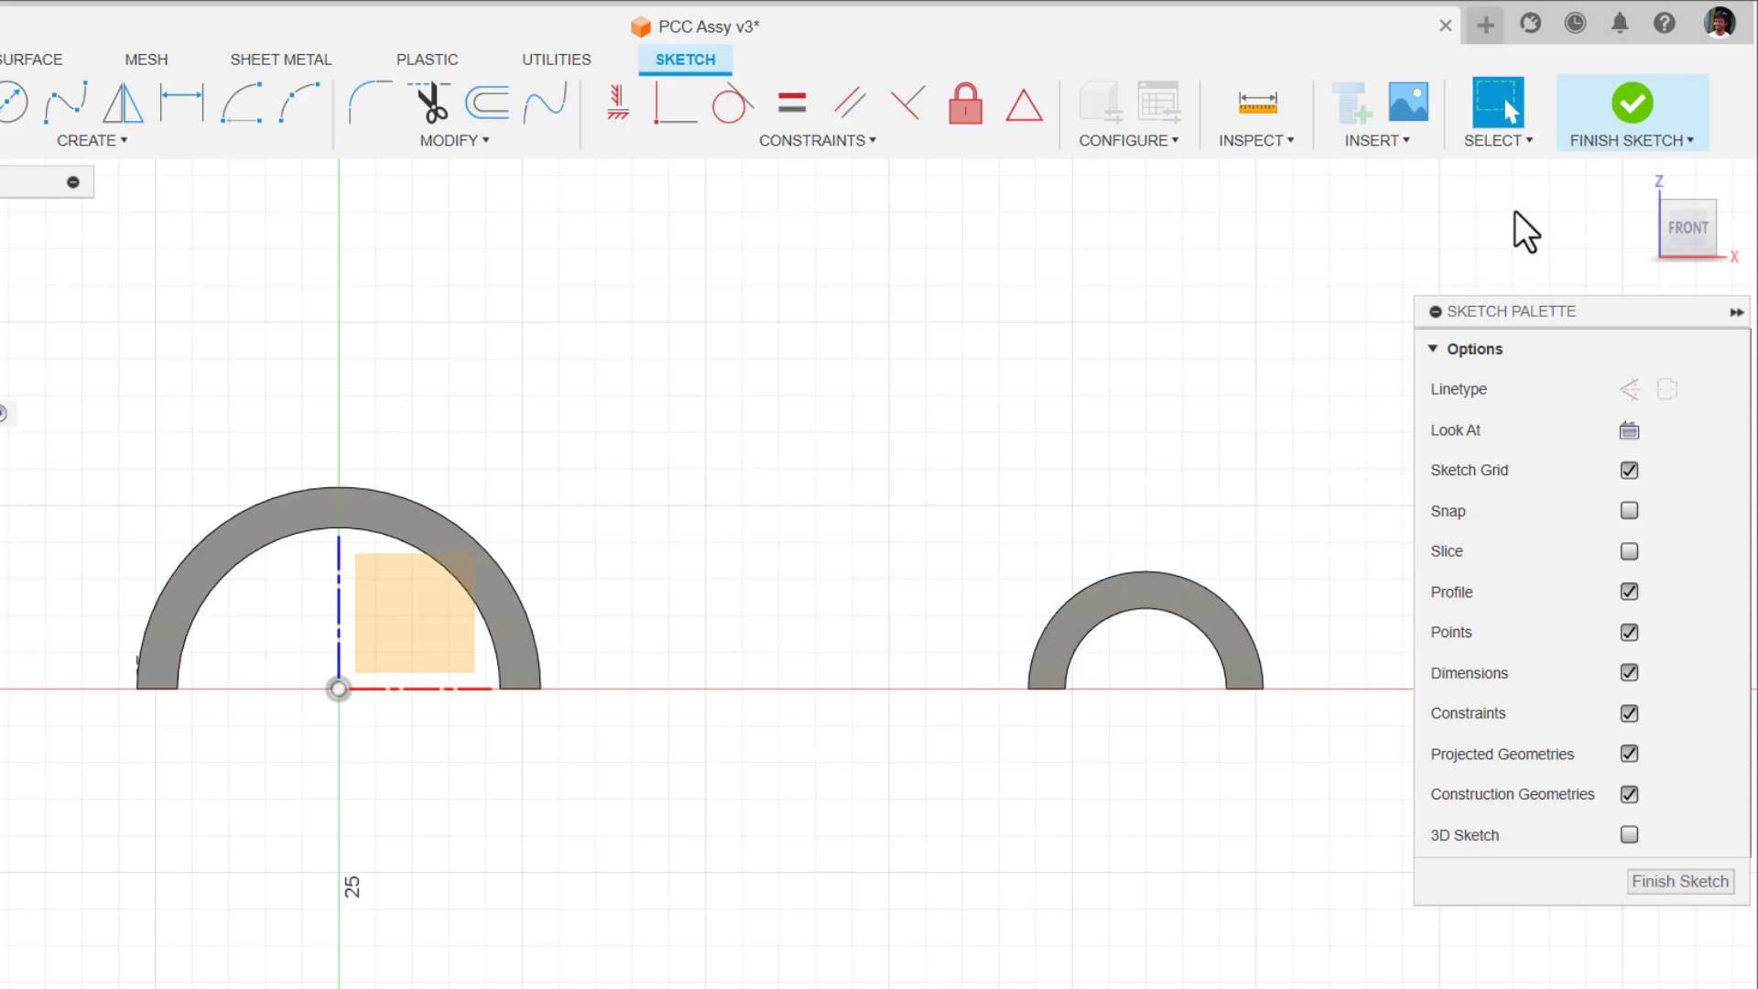
- Enable "Auto project edges on reference" in the general Design preferences
{"action": "left_click", "coordinate": [1727, 36]}
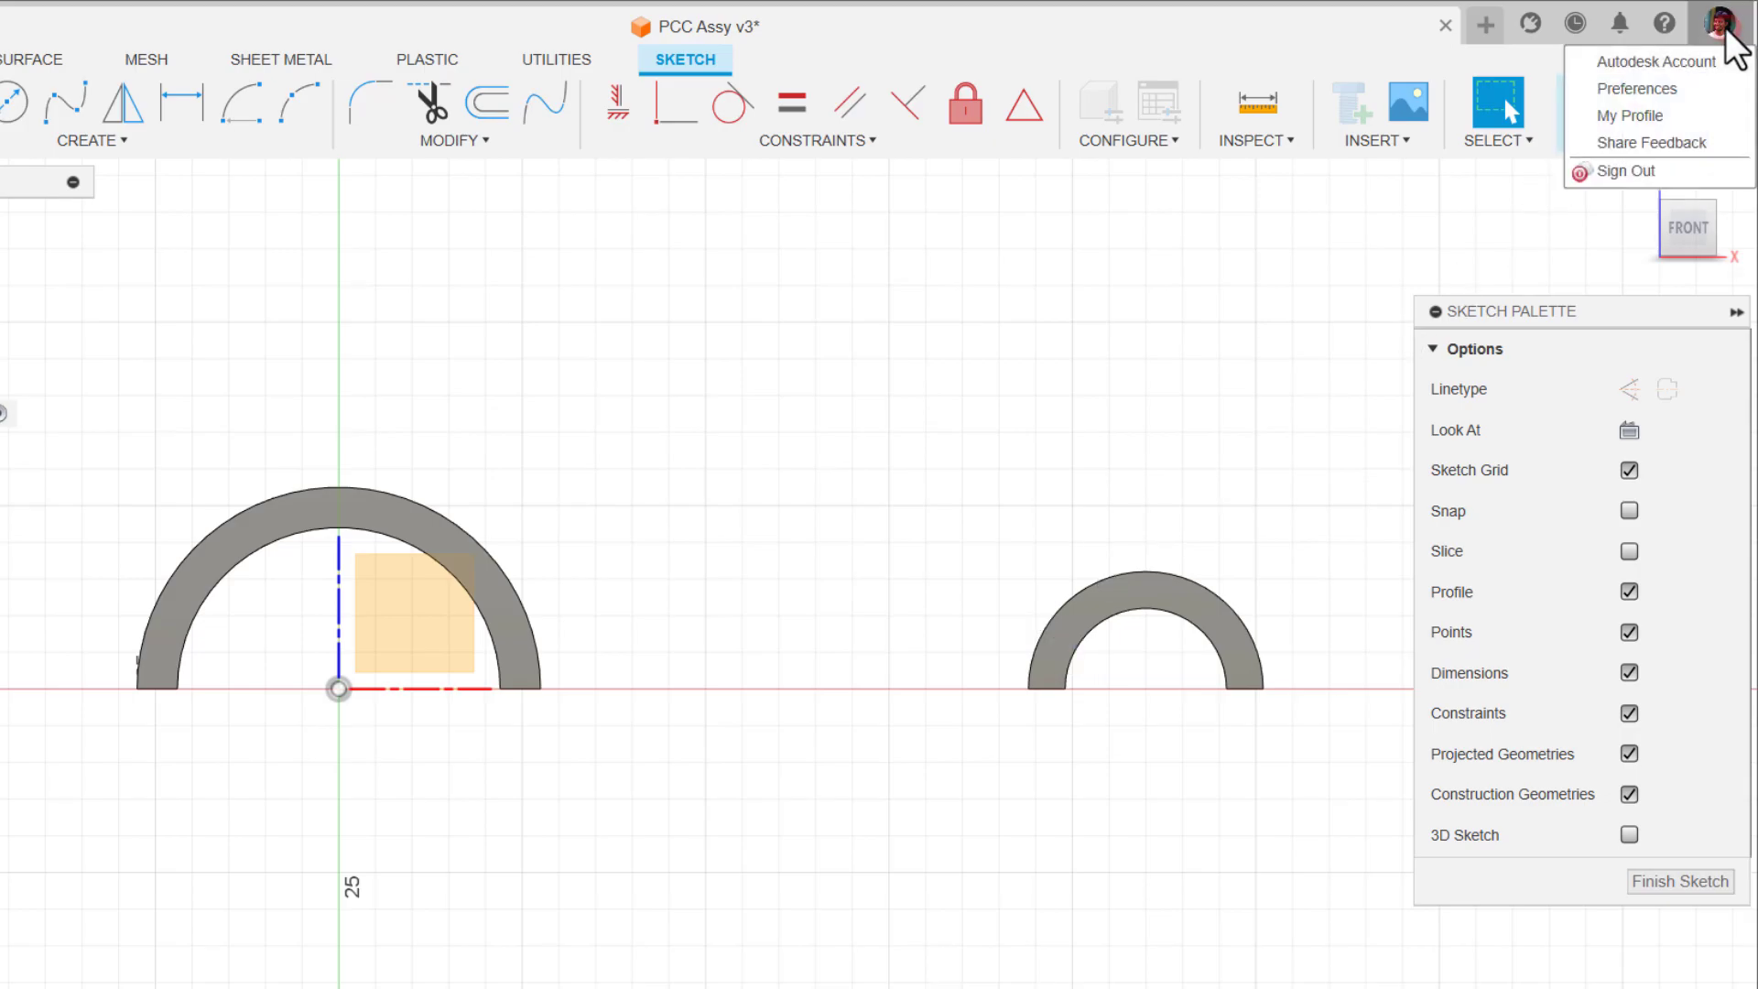
{"action": "left_click", "coordinate": [1668, 84]}
{"action": "left_click", "coordinate": [152, 272]}
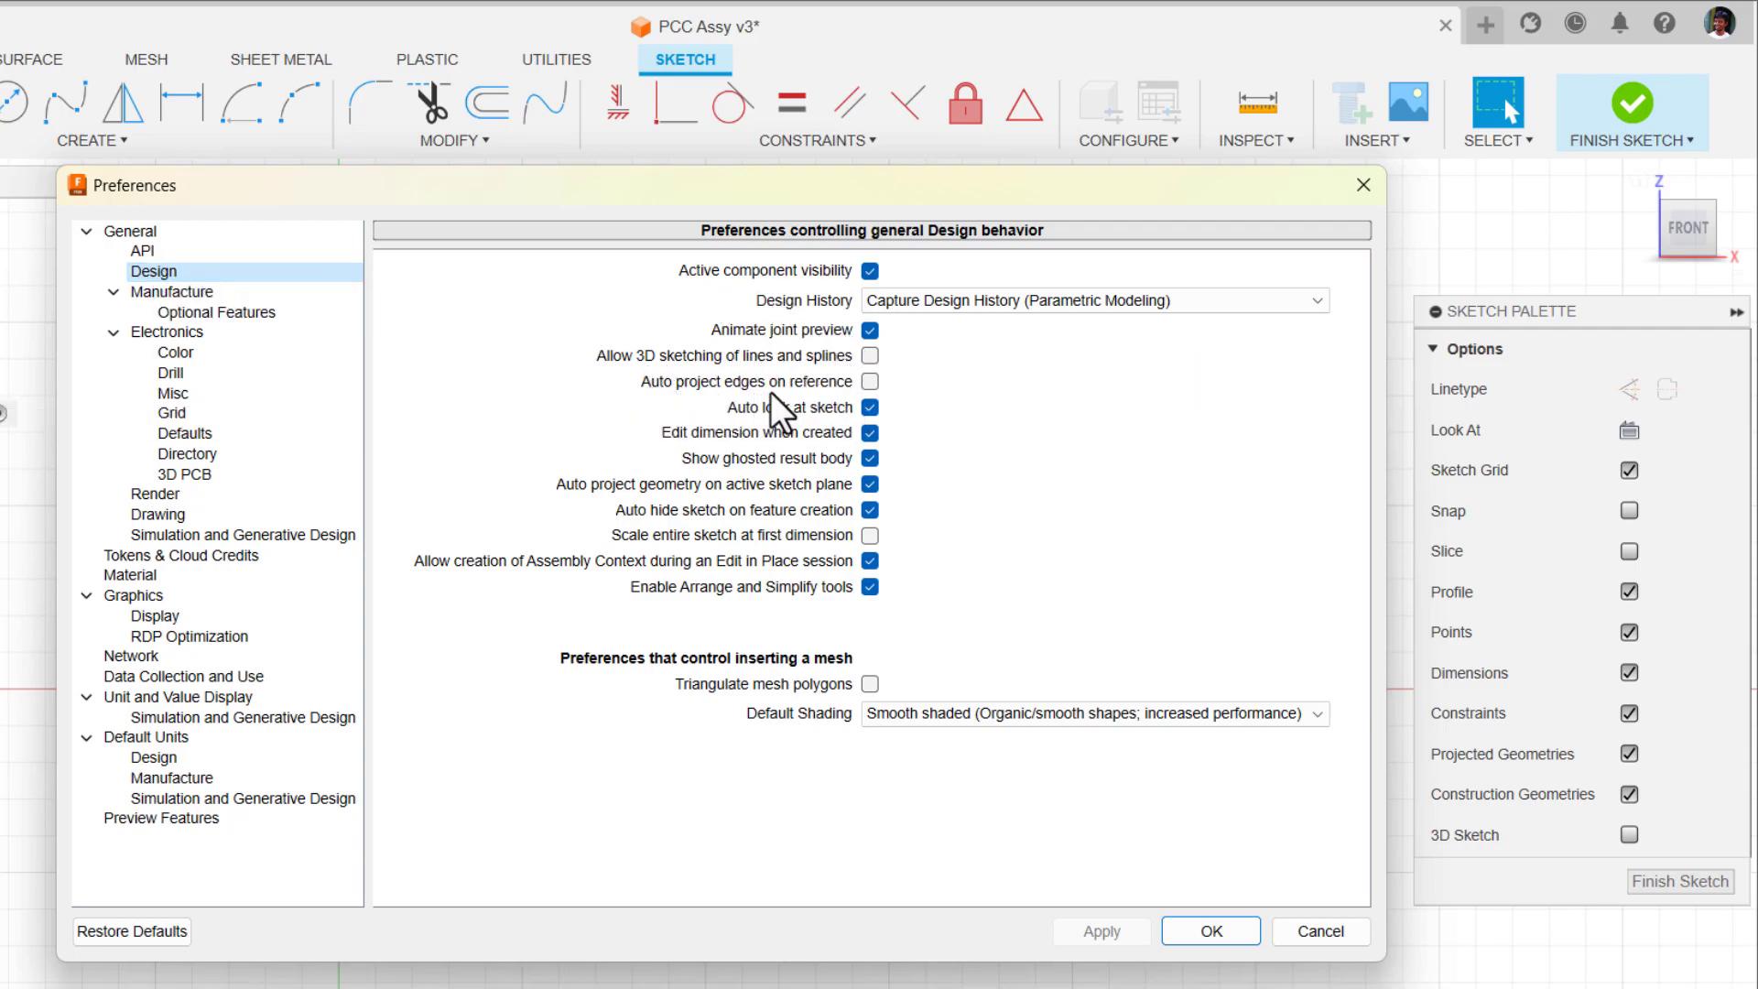
{"action": "left_click", "coordinate": [869, 381]}
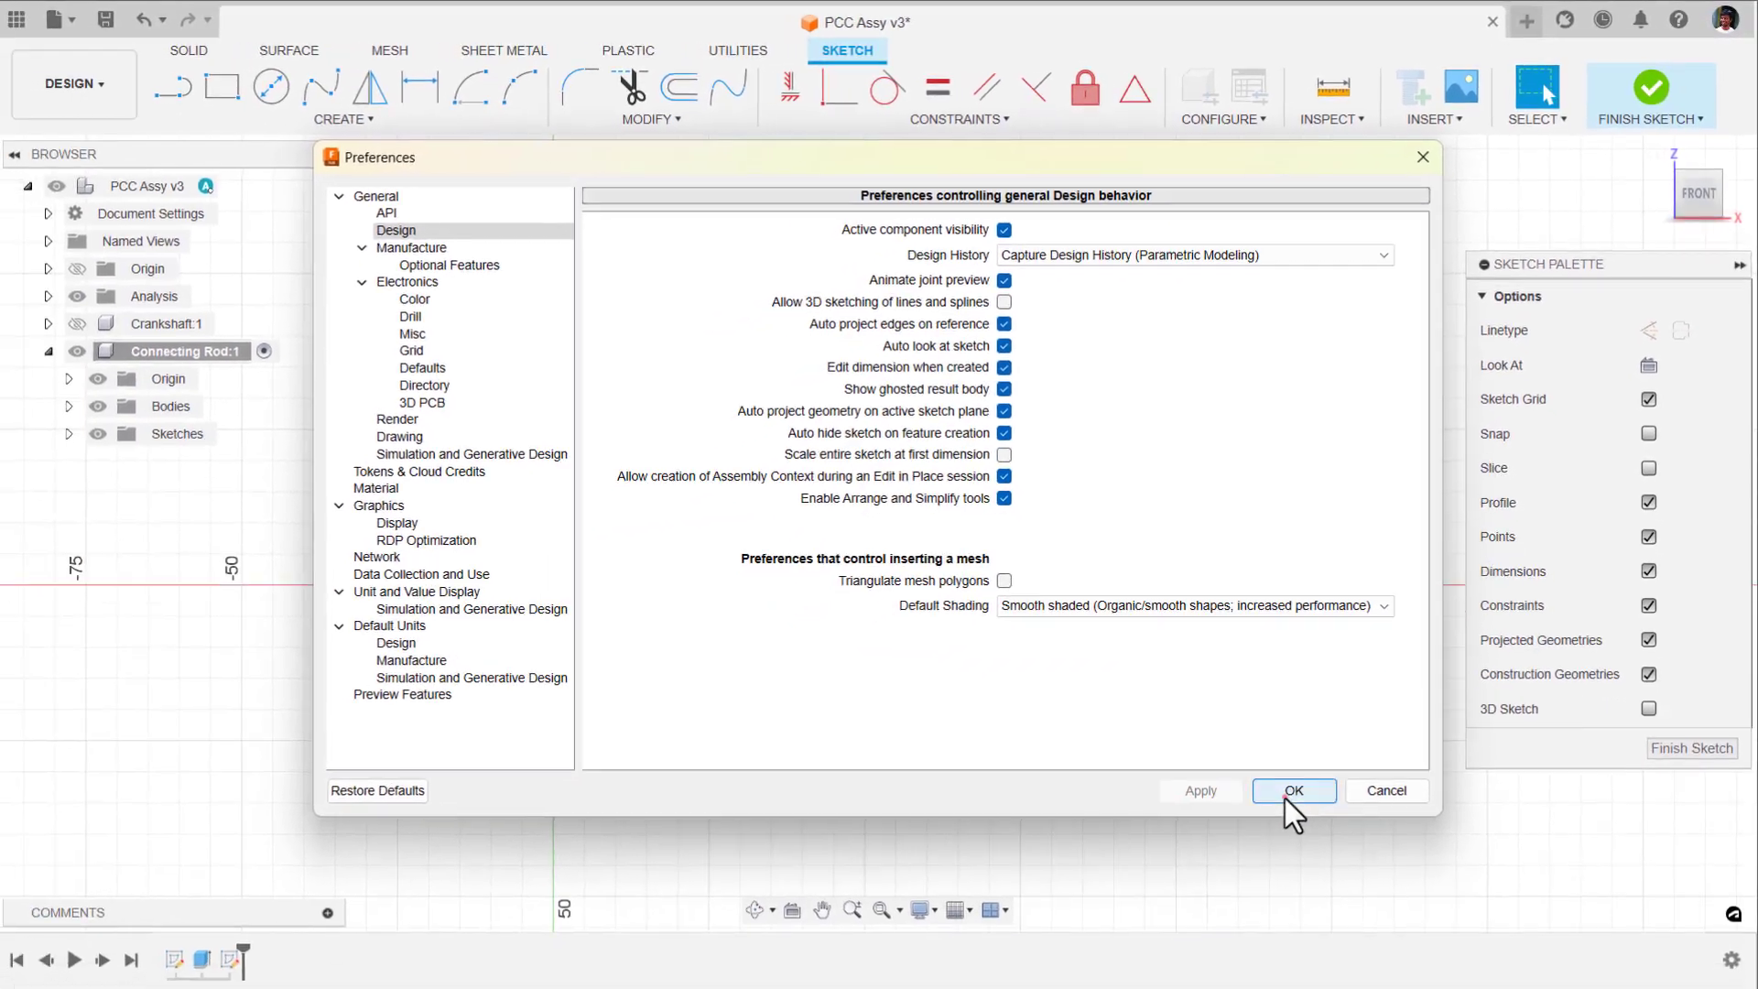
{"action": "left_click", "coordinate": [1290, 790]}
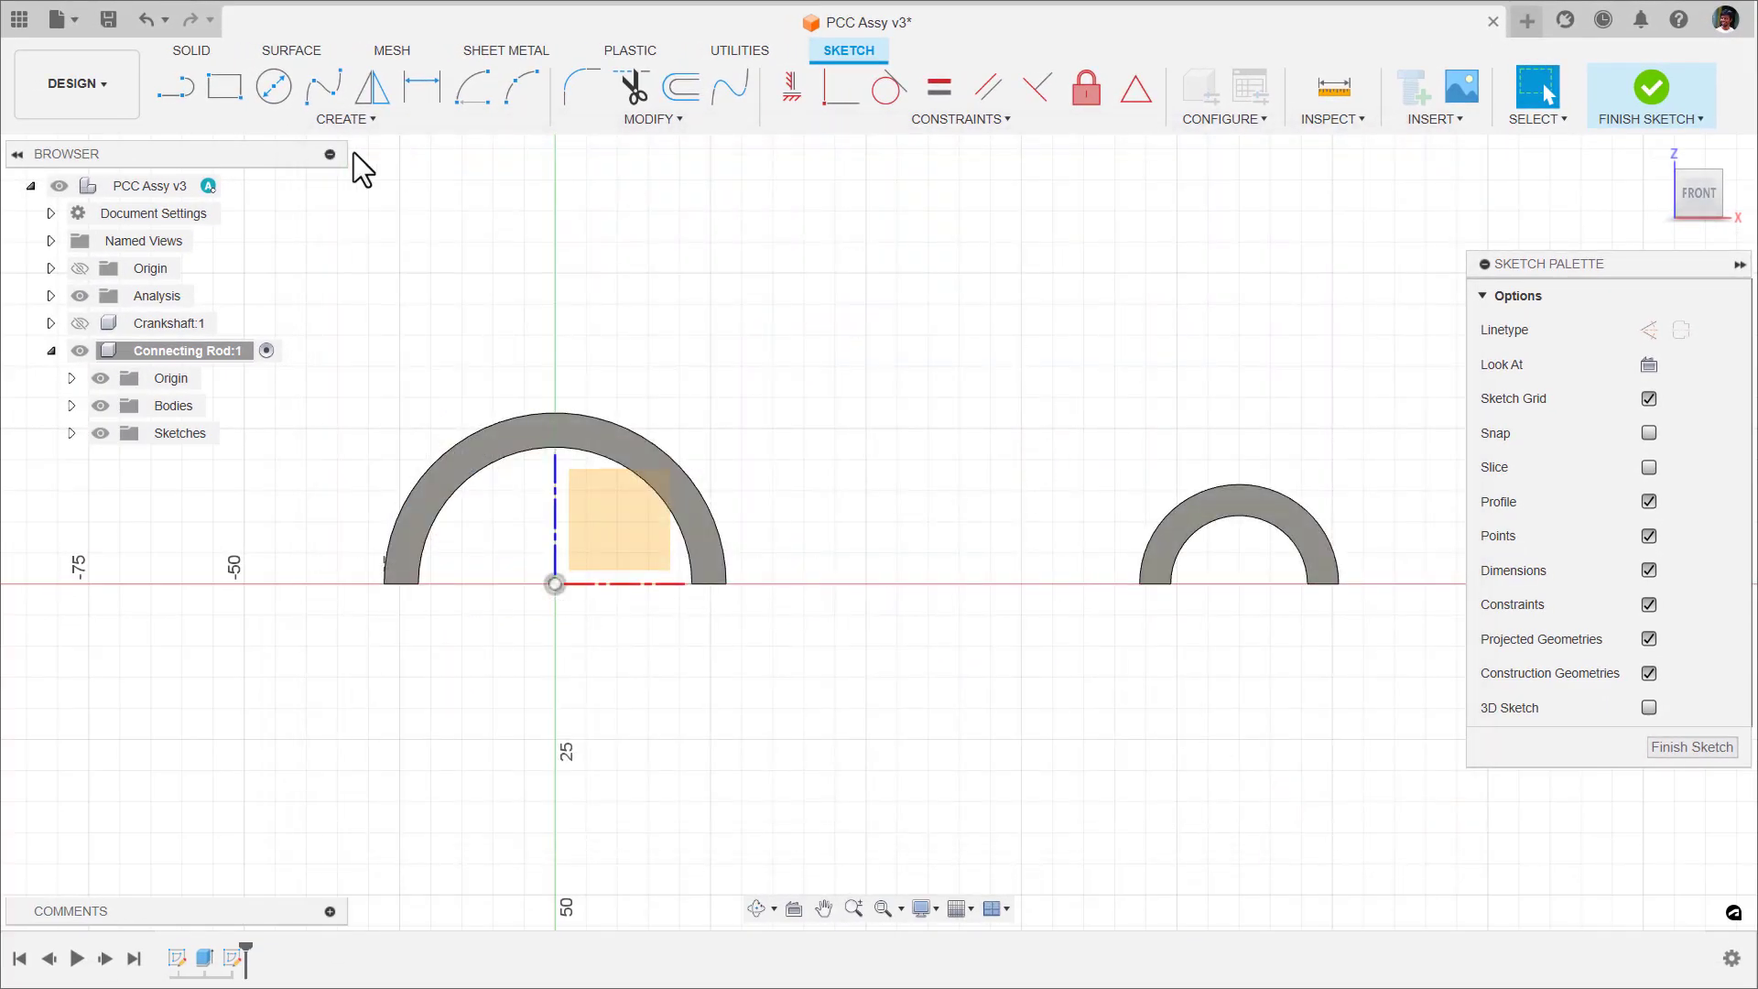
- Draw a slightly sloped line from the small-end outer arc to a point just short of the big-end ring, rising toward the big end
{"action": "left_click", "coordinate": [179, 96]}
{"action": "scroll", "coordinate": [1245, 563], "scroll_direction": "up", "scroll_amount": 3}
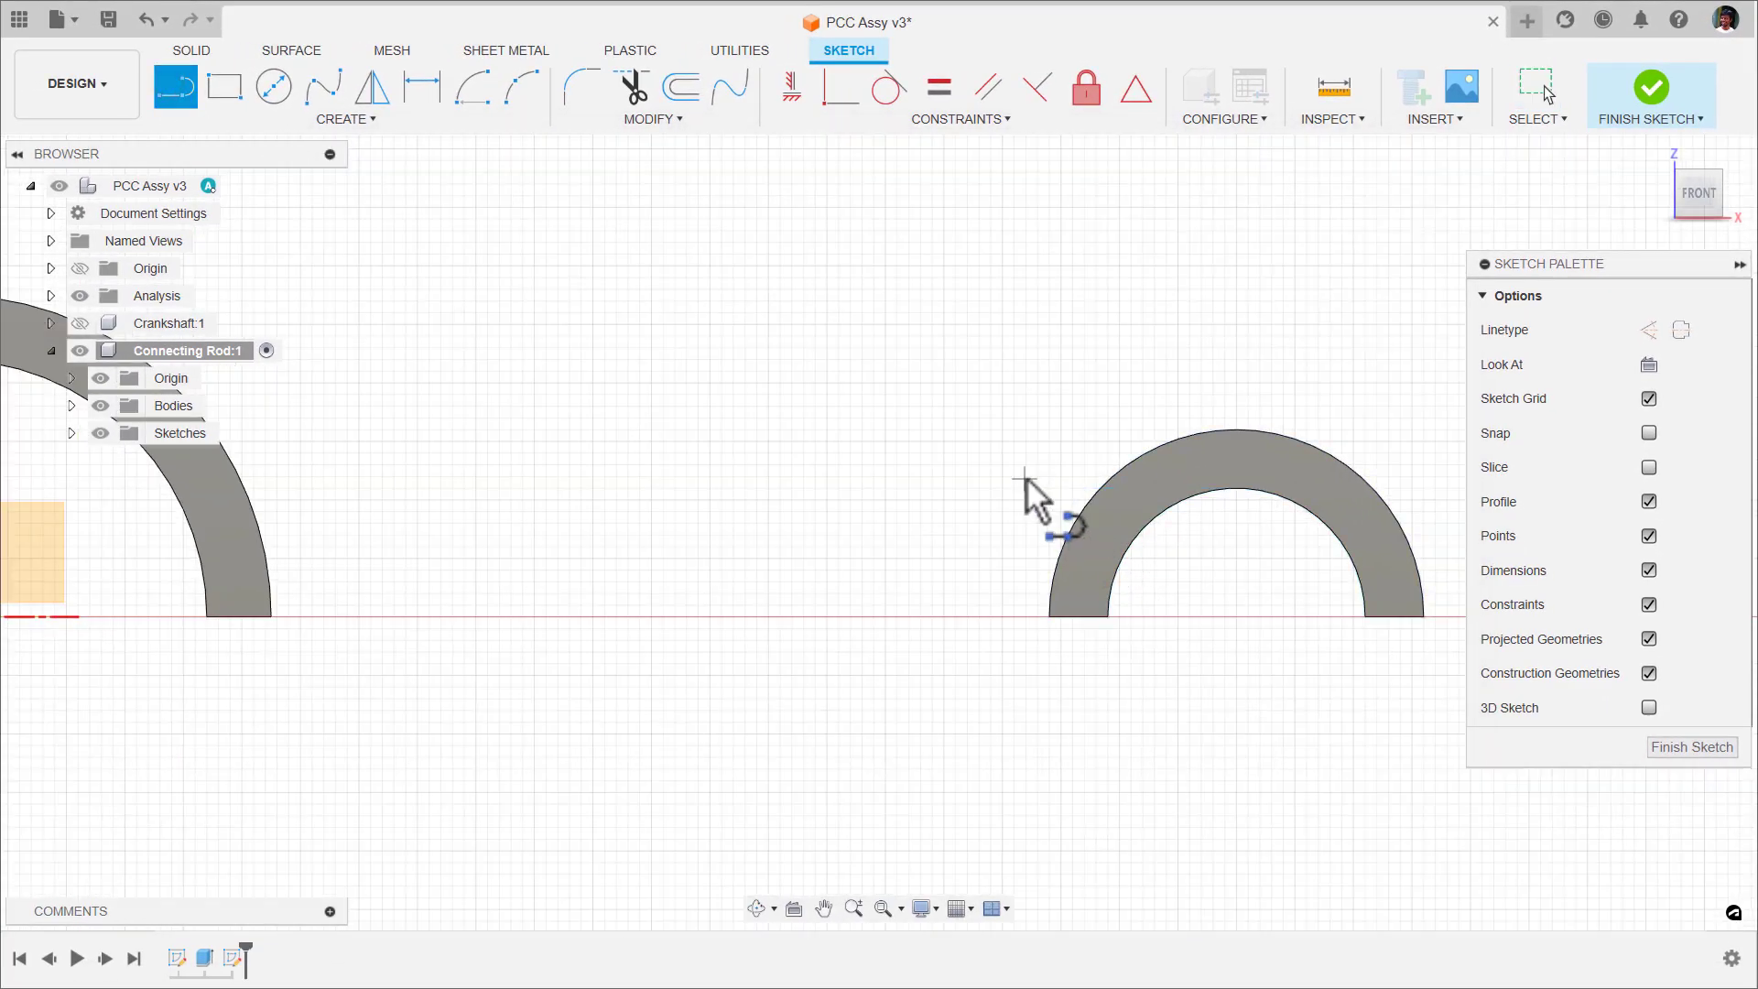
{"action": "scroll", "coordinate": [1083, 522], "scroll_direction": "up", "scroll_amount": 3}
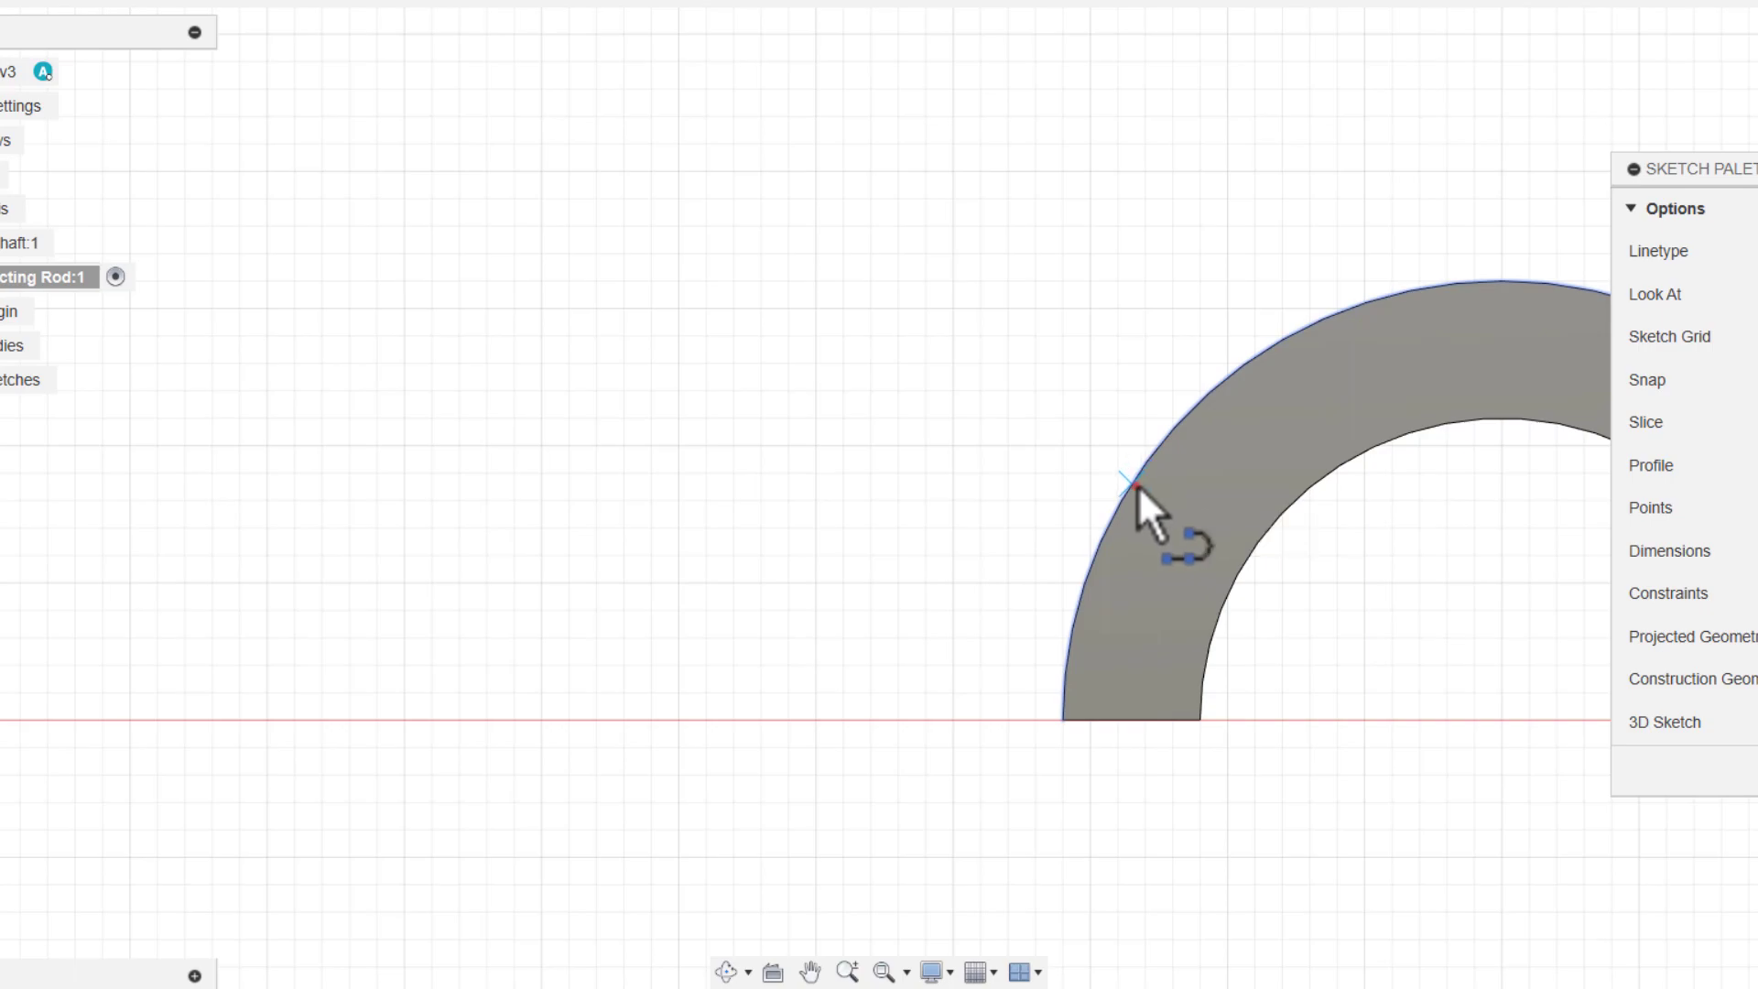
{"action": "left_click", "coordinate": [1135, 484]}
{"action": "scroll", "coordinate": [784, 436], "scroll_direction": "down", "scroll_amount": 10}
{"action": "middle_click_drag", "start_coordinate": [757, 429], "coordinate": [1091, 449]}
{"action": "scroll", "coordinate": [823, 441], "scroll_direction": "up", "scroll_amount": 1}
{"action": "scroll", "coordinate": [712, 430], "scroll_direction": "up", "scroll_amount": 1}
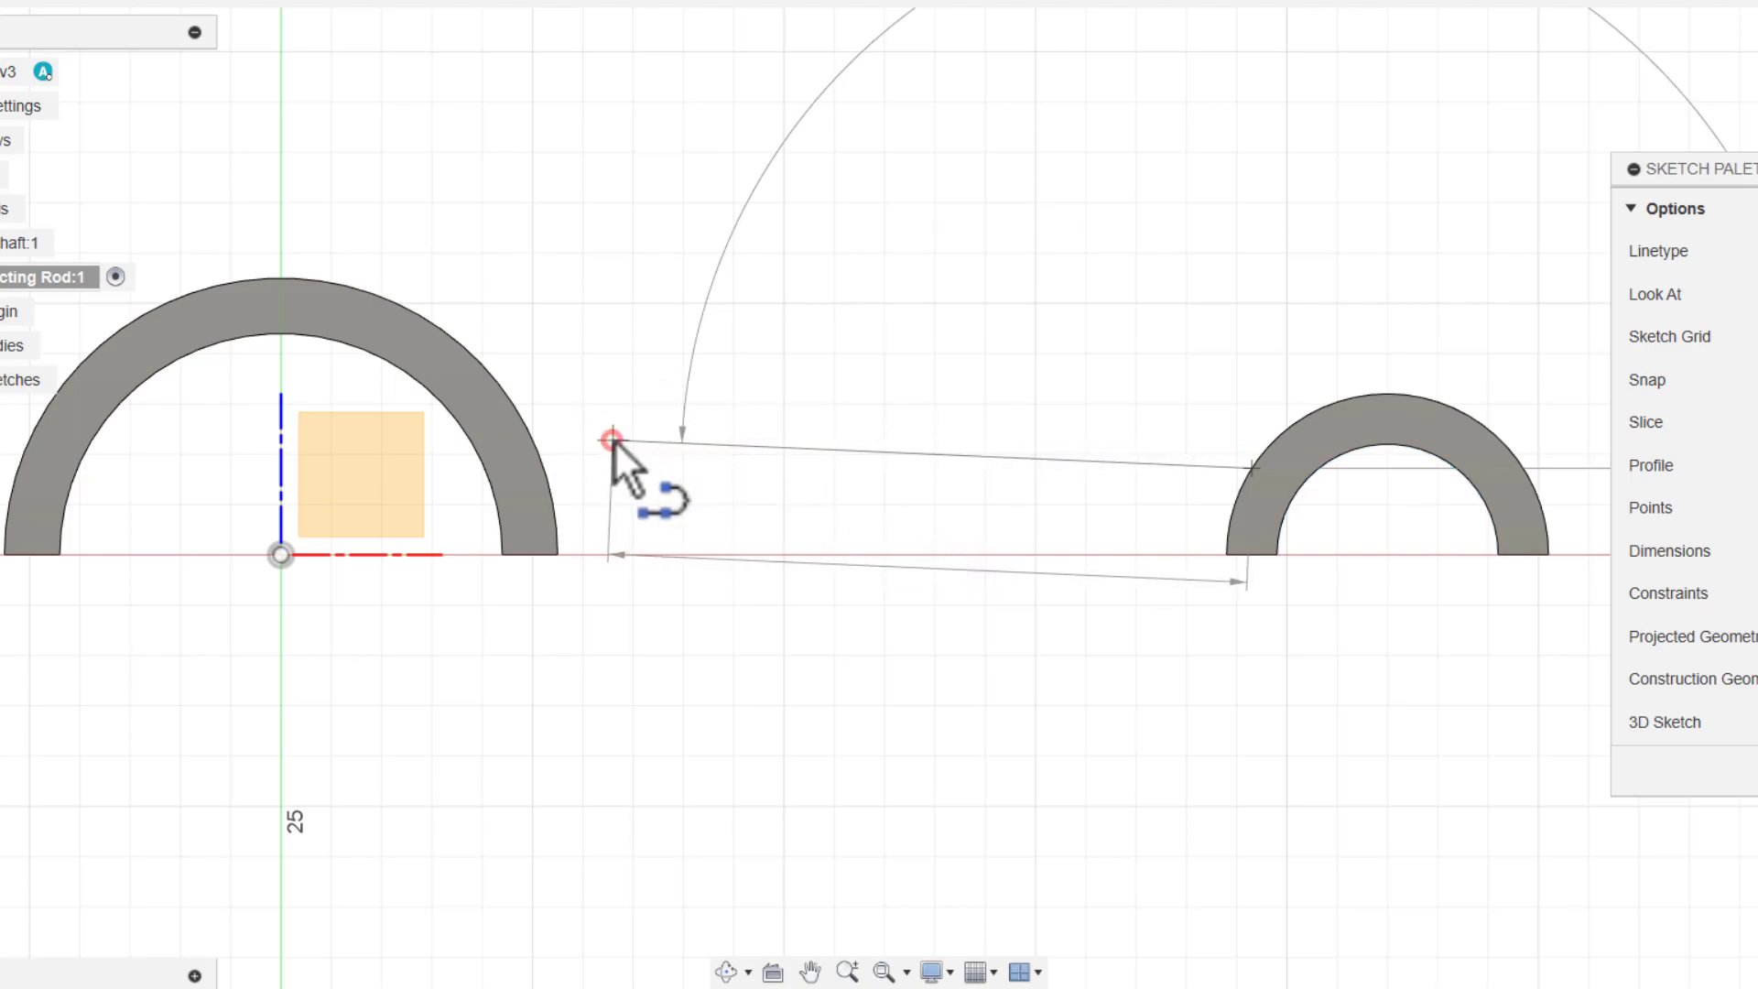
{"action": "left_click", "coordinate": [611, 441]}
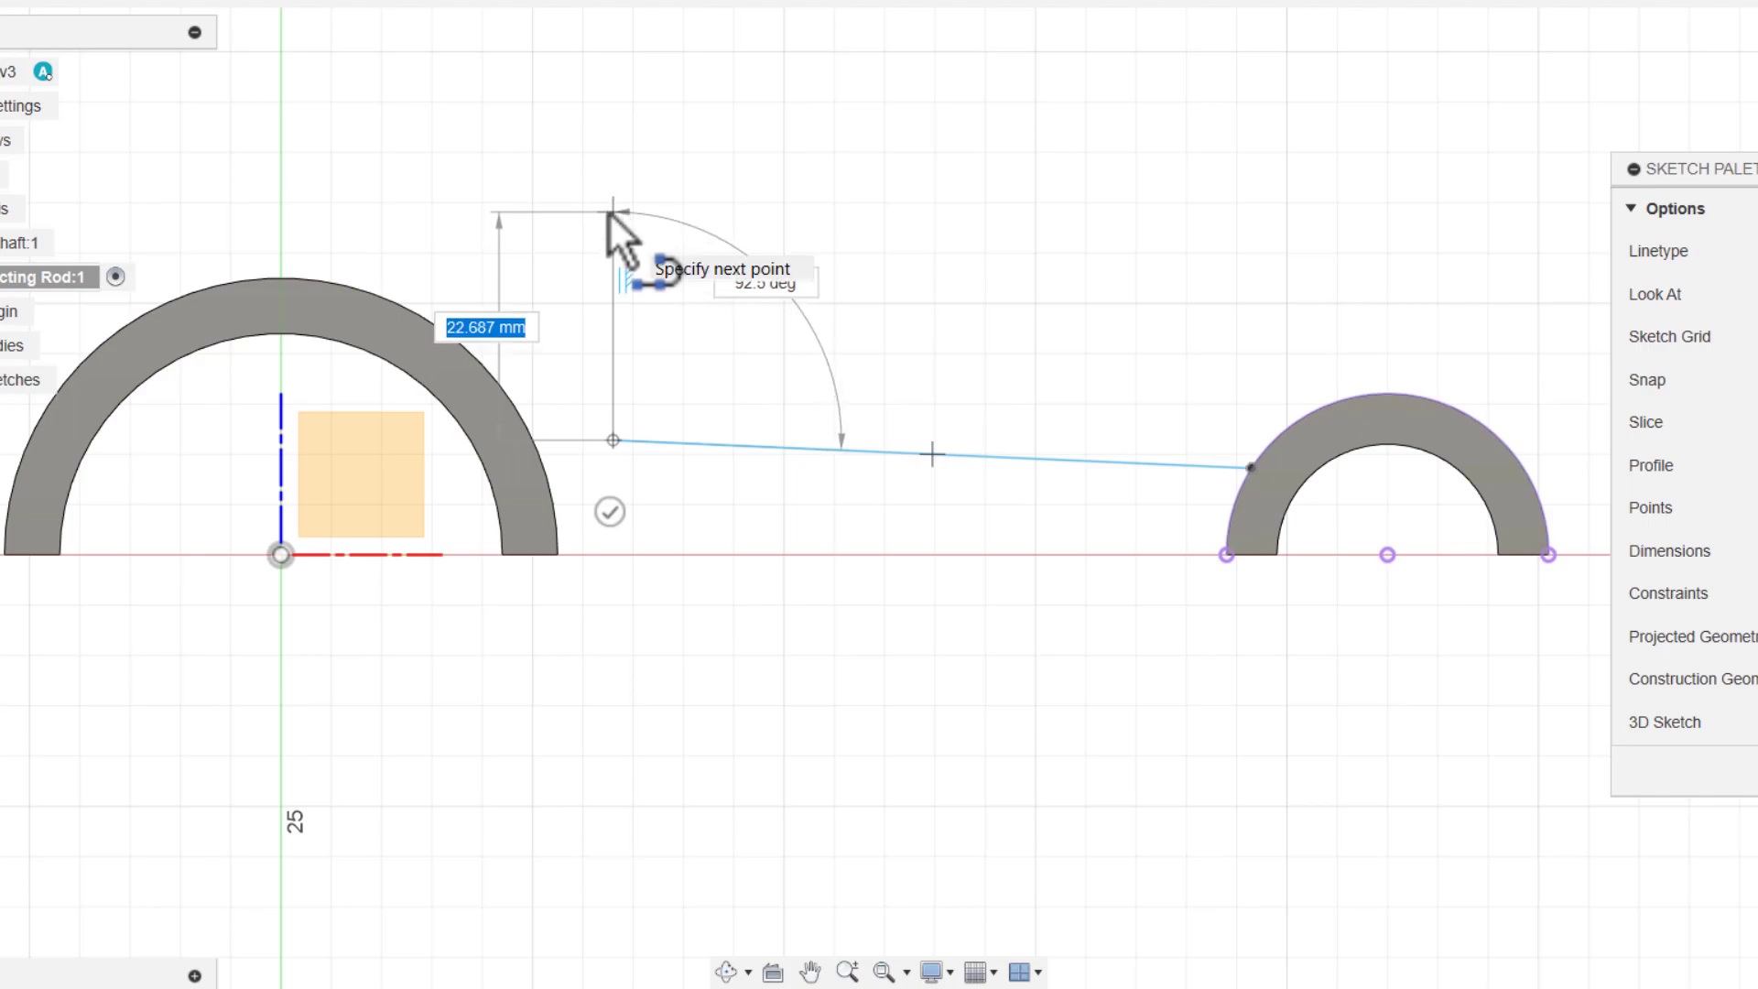
- Continue the outline with a vertical line up, a horizontal line above the big end, and a vertical line about 19 mm down onto its outer arc
{"action": "left_click", "coordinate": [609, 198]}
{"action": "middle_click_drag", "start_coordinate": [380, 166], "coordinate": [726, 189]}
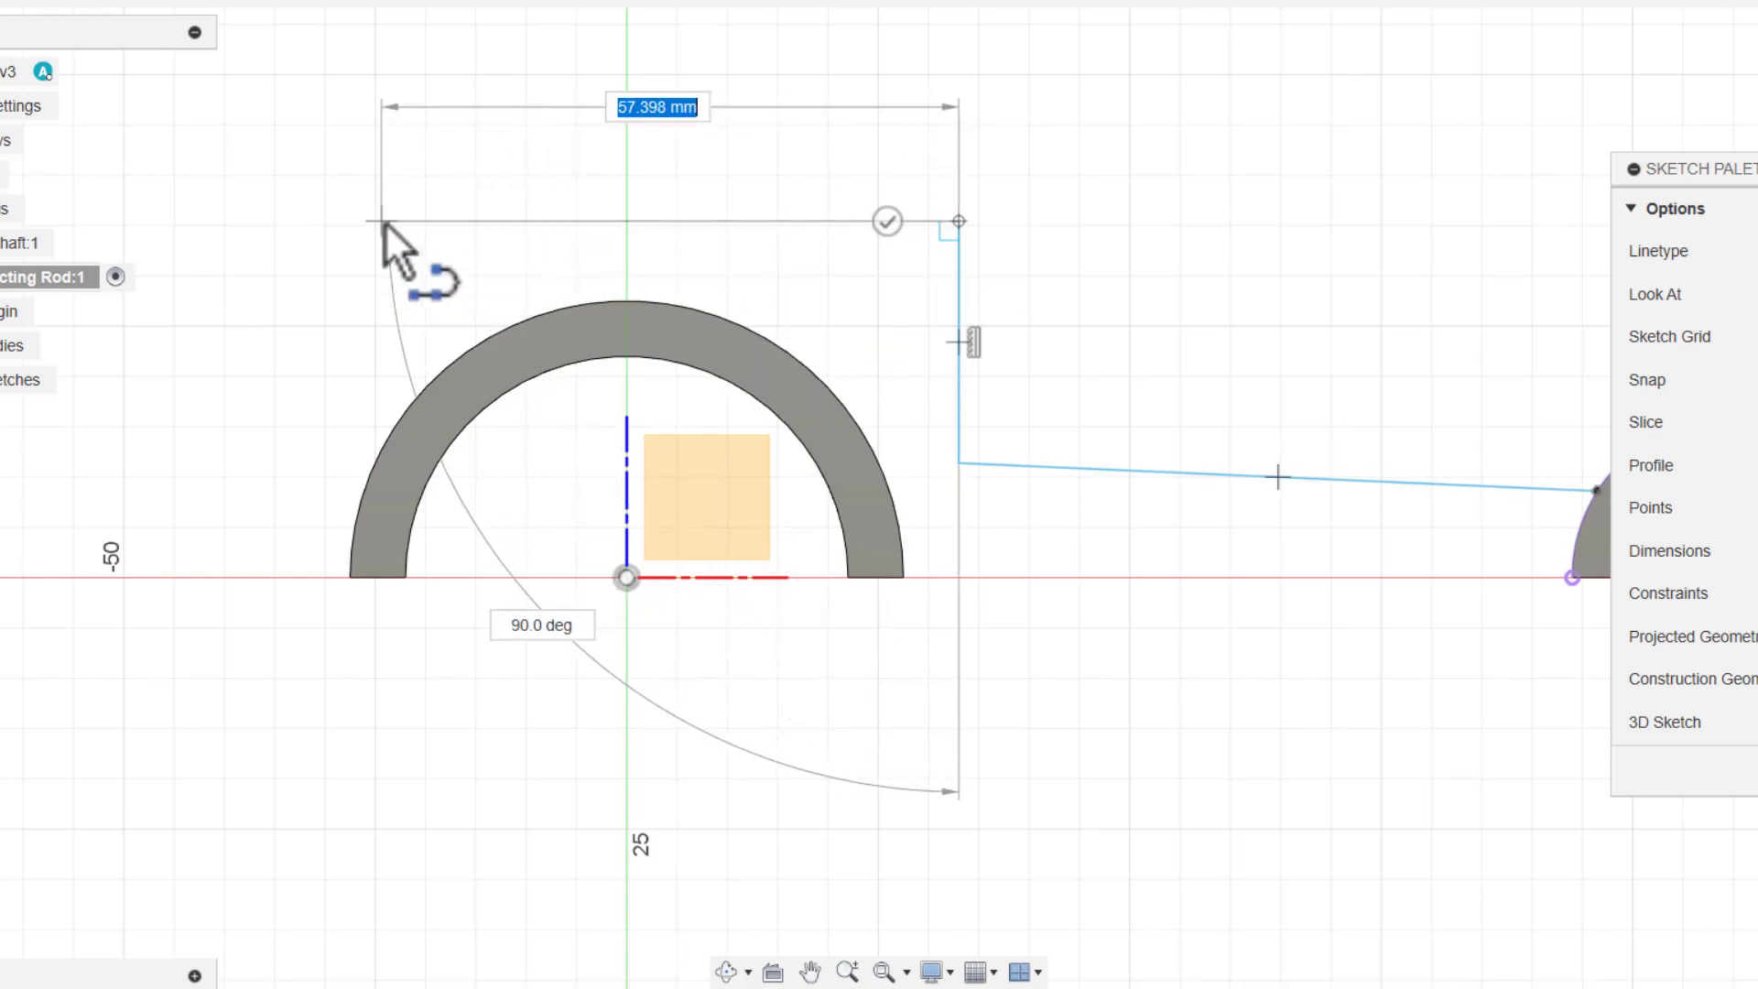
{"action": "left_click", "coordinate": [403, 221]}
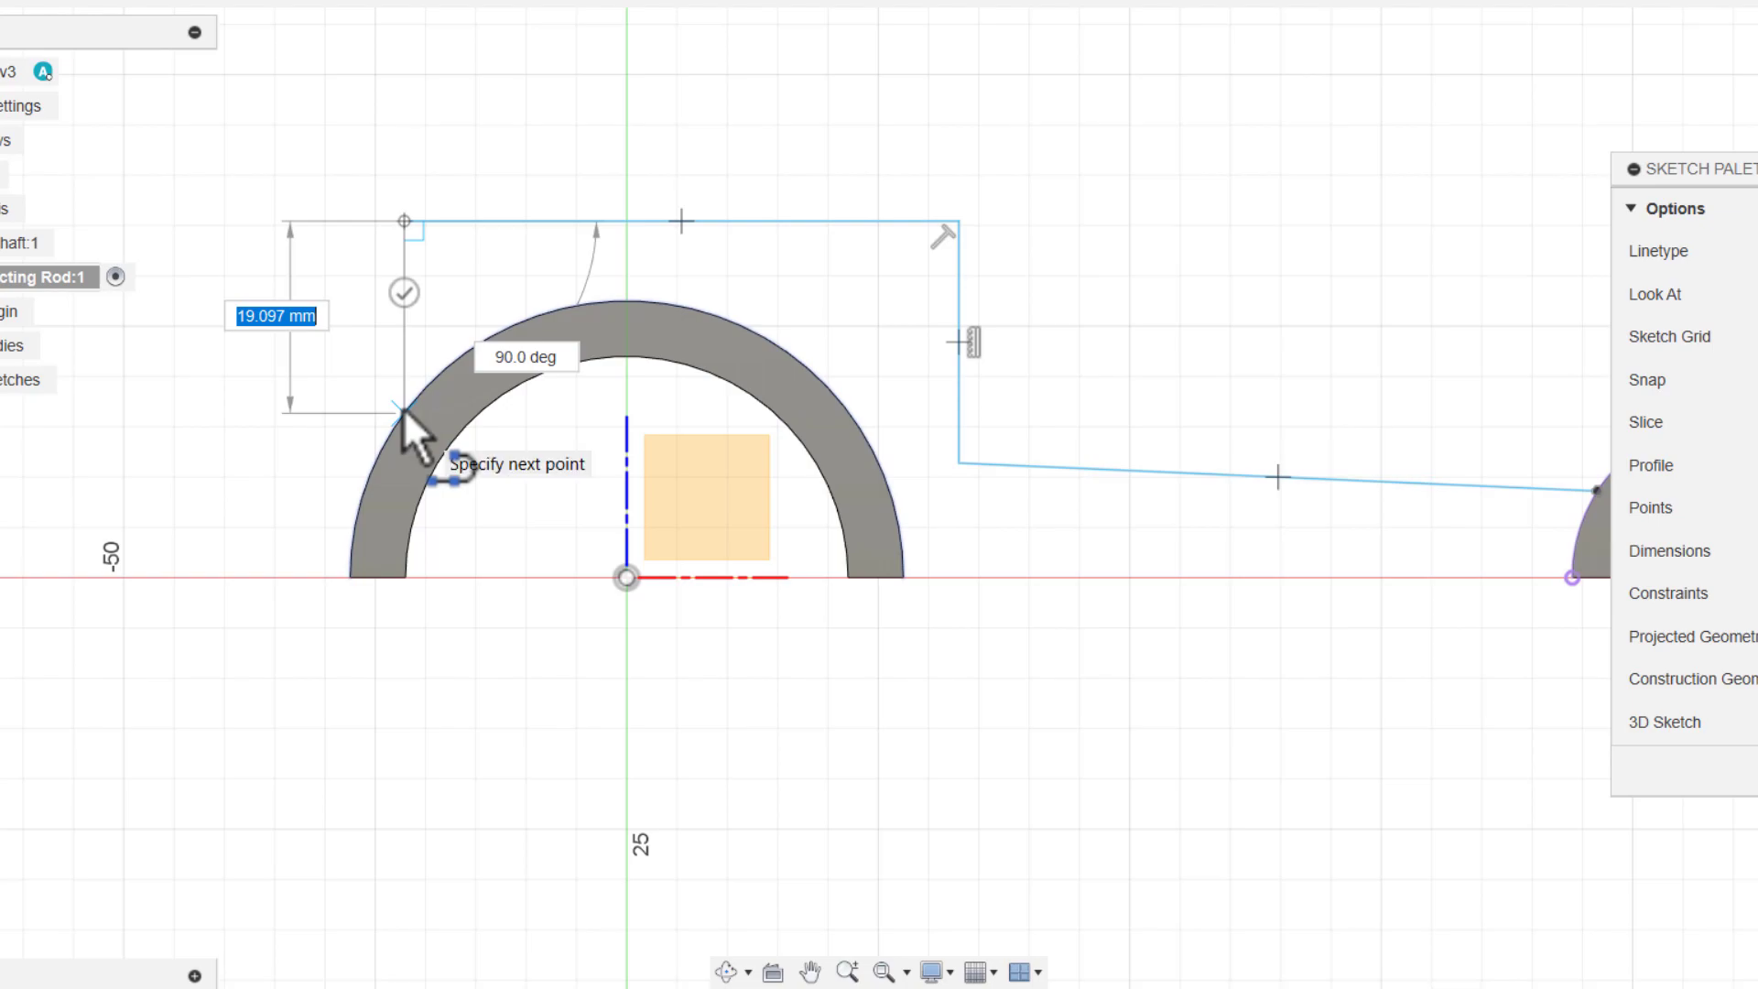
{"action": "left_click", "coordinate": [403, 408]}
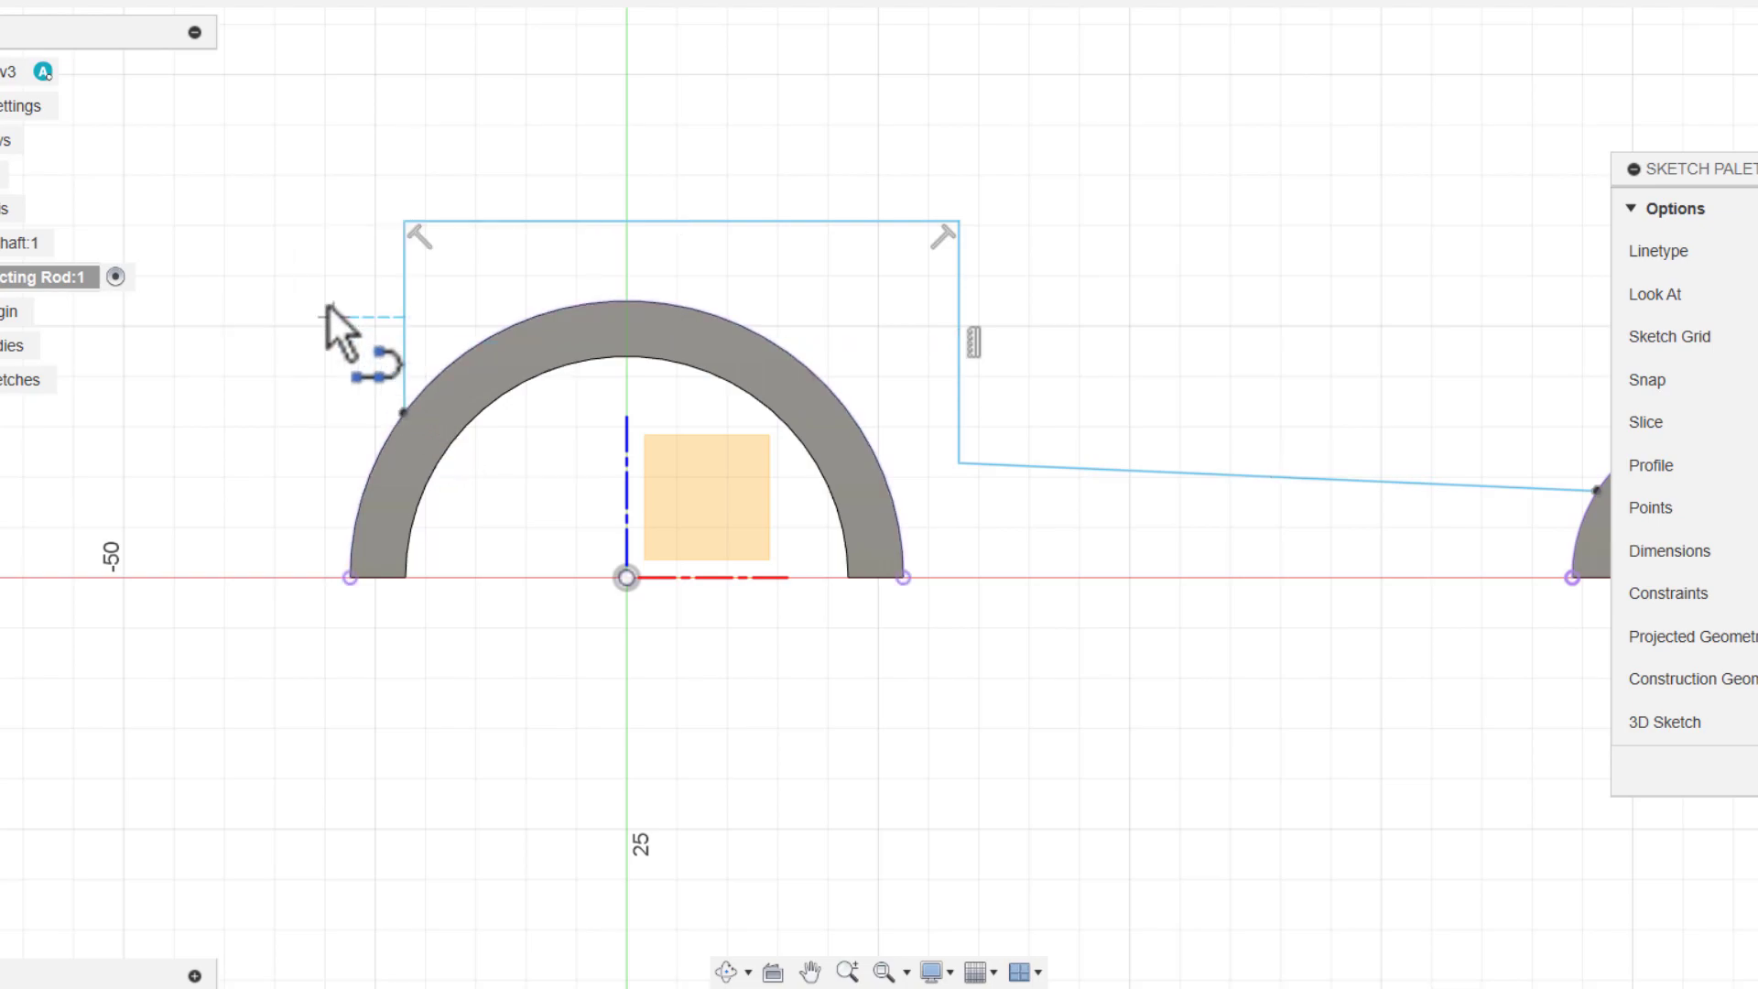
{"action": "scroll", "coordinate": [460, 410], "scroll_direction": "up", "scroll_amount": 1}
{"action": "scroll", "coordinate": [439, 417], "scroll_direction": "up", "scroll_amount": 3}
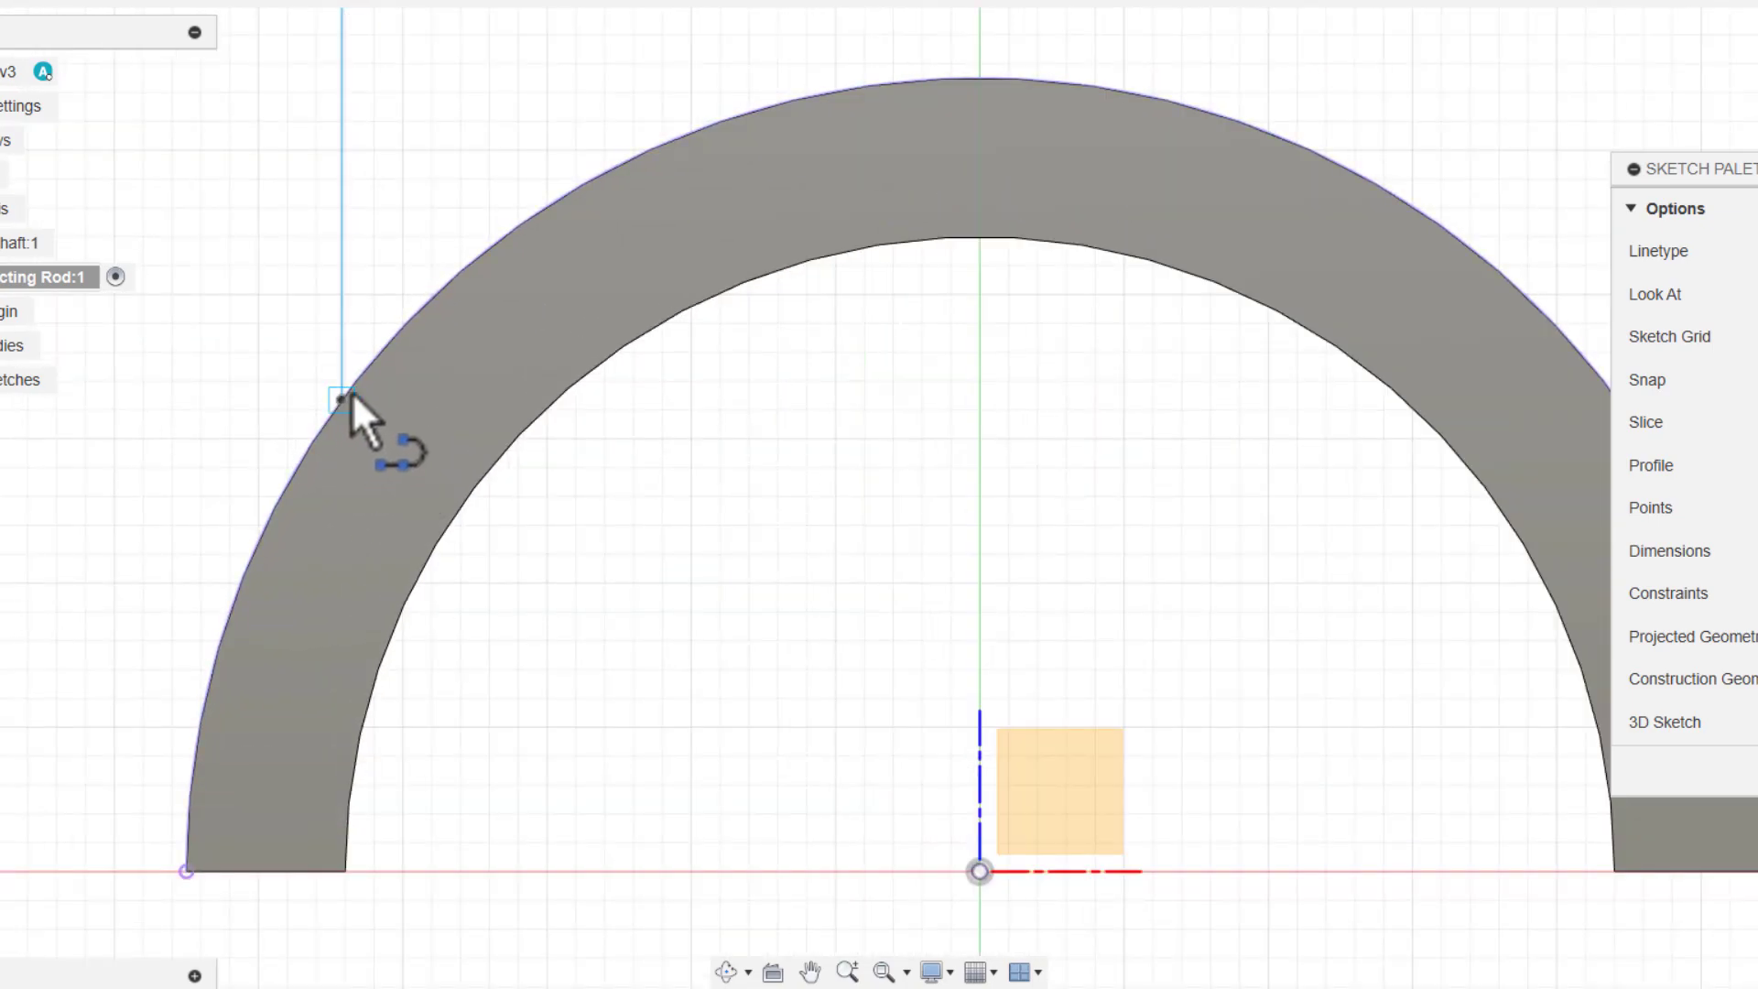
{"action": "scroll", "coordinate": [357, 396], "scroll_direction": "down", "scroll_amount": 4}
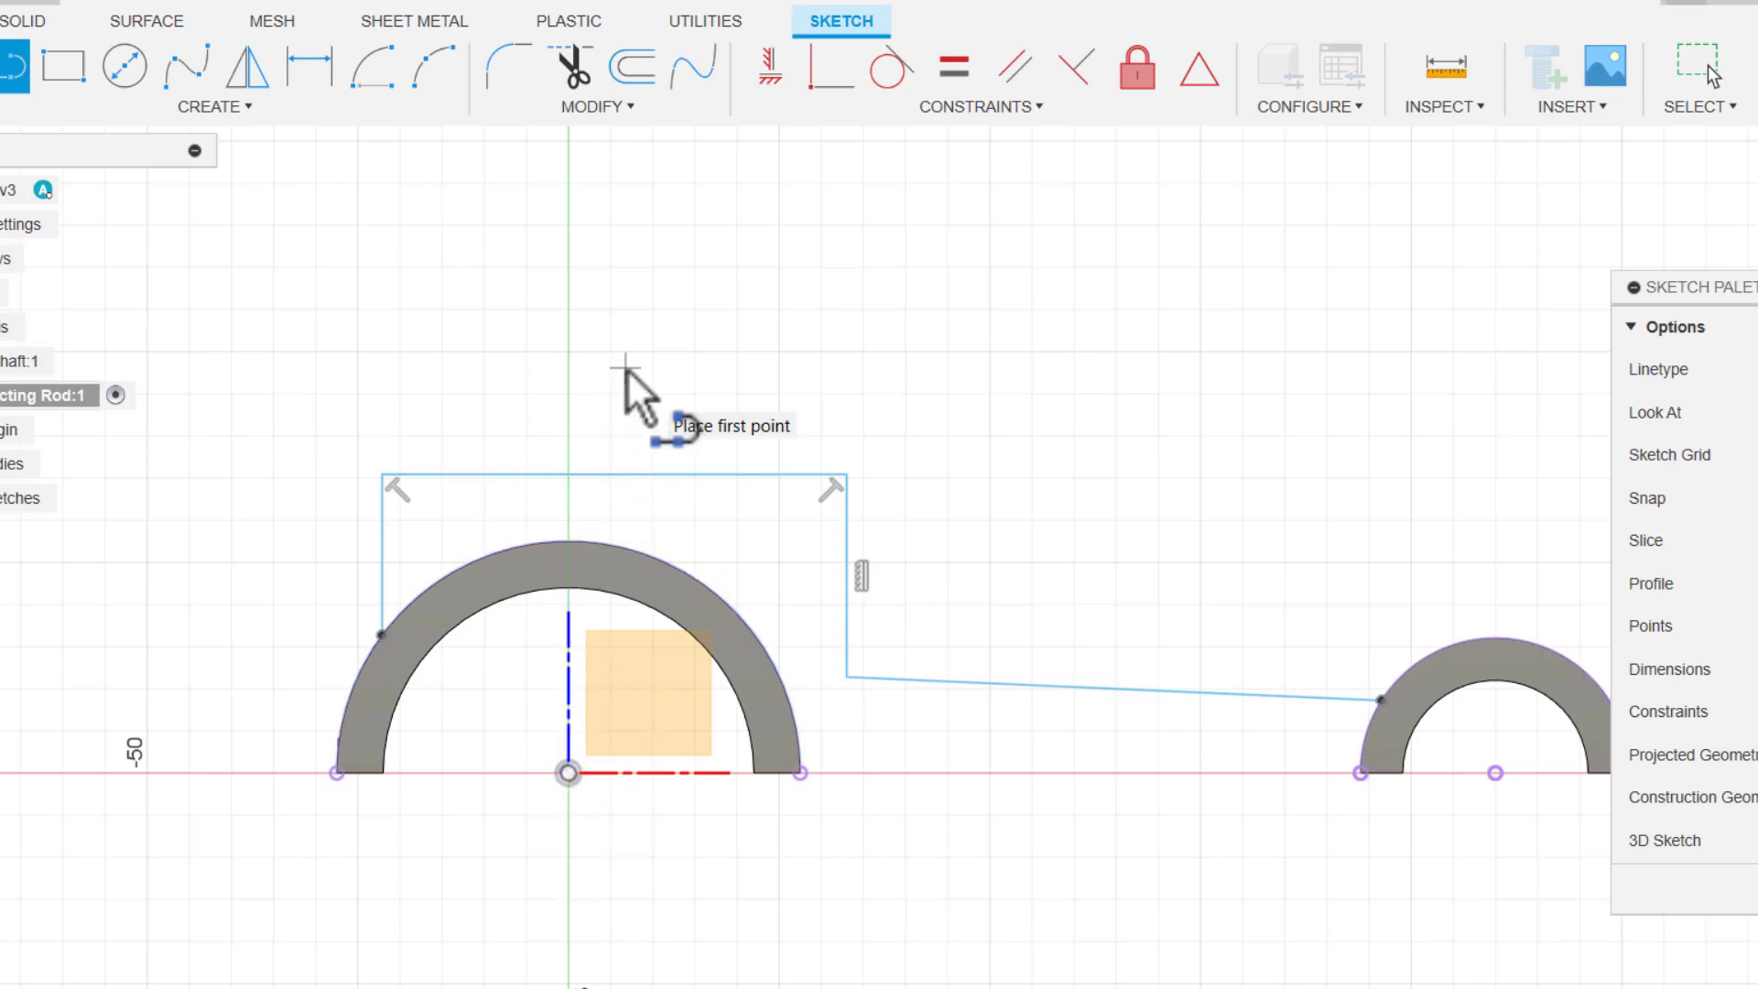
{"action": "key", "text": "Escape"}
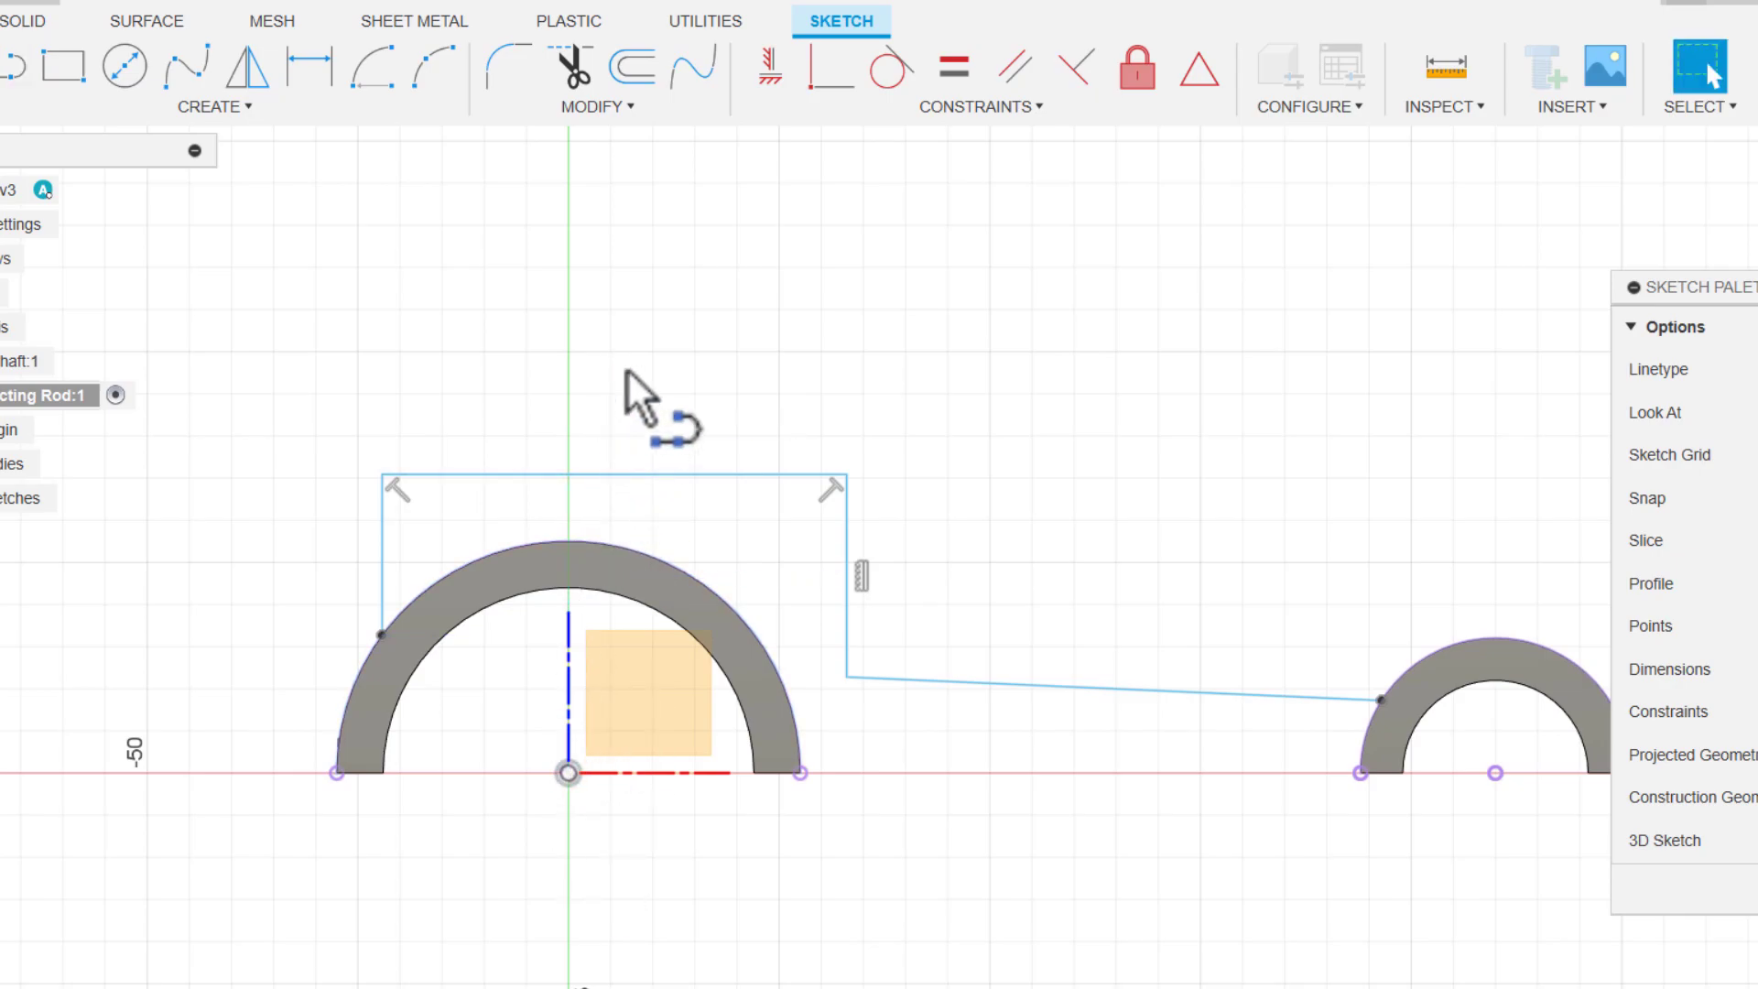
- Constrain the midpoint of the horizontal line above the big end to align vertically with the origin
{"action": "left_click", "coordinate": [771, 66]}
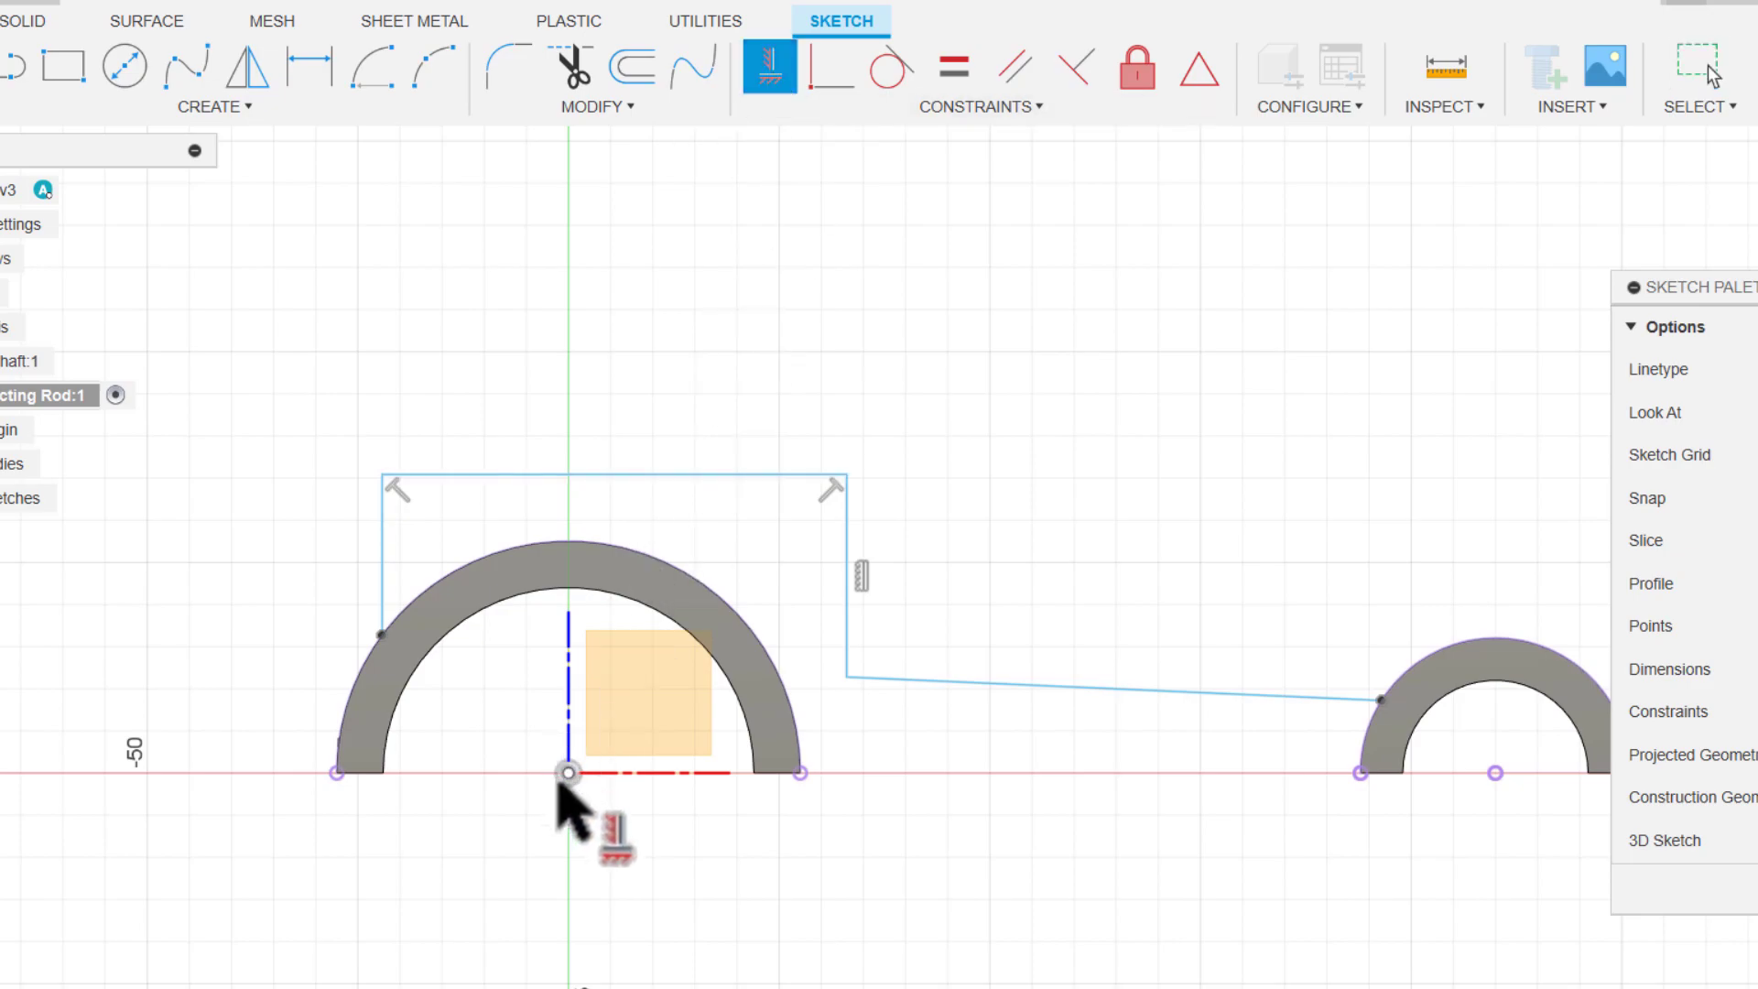
{"action": "left_click", "coordinate": [568, 773]}
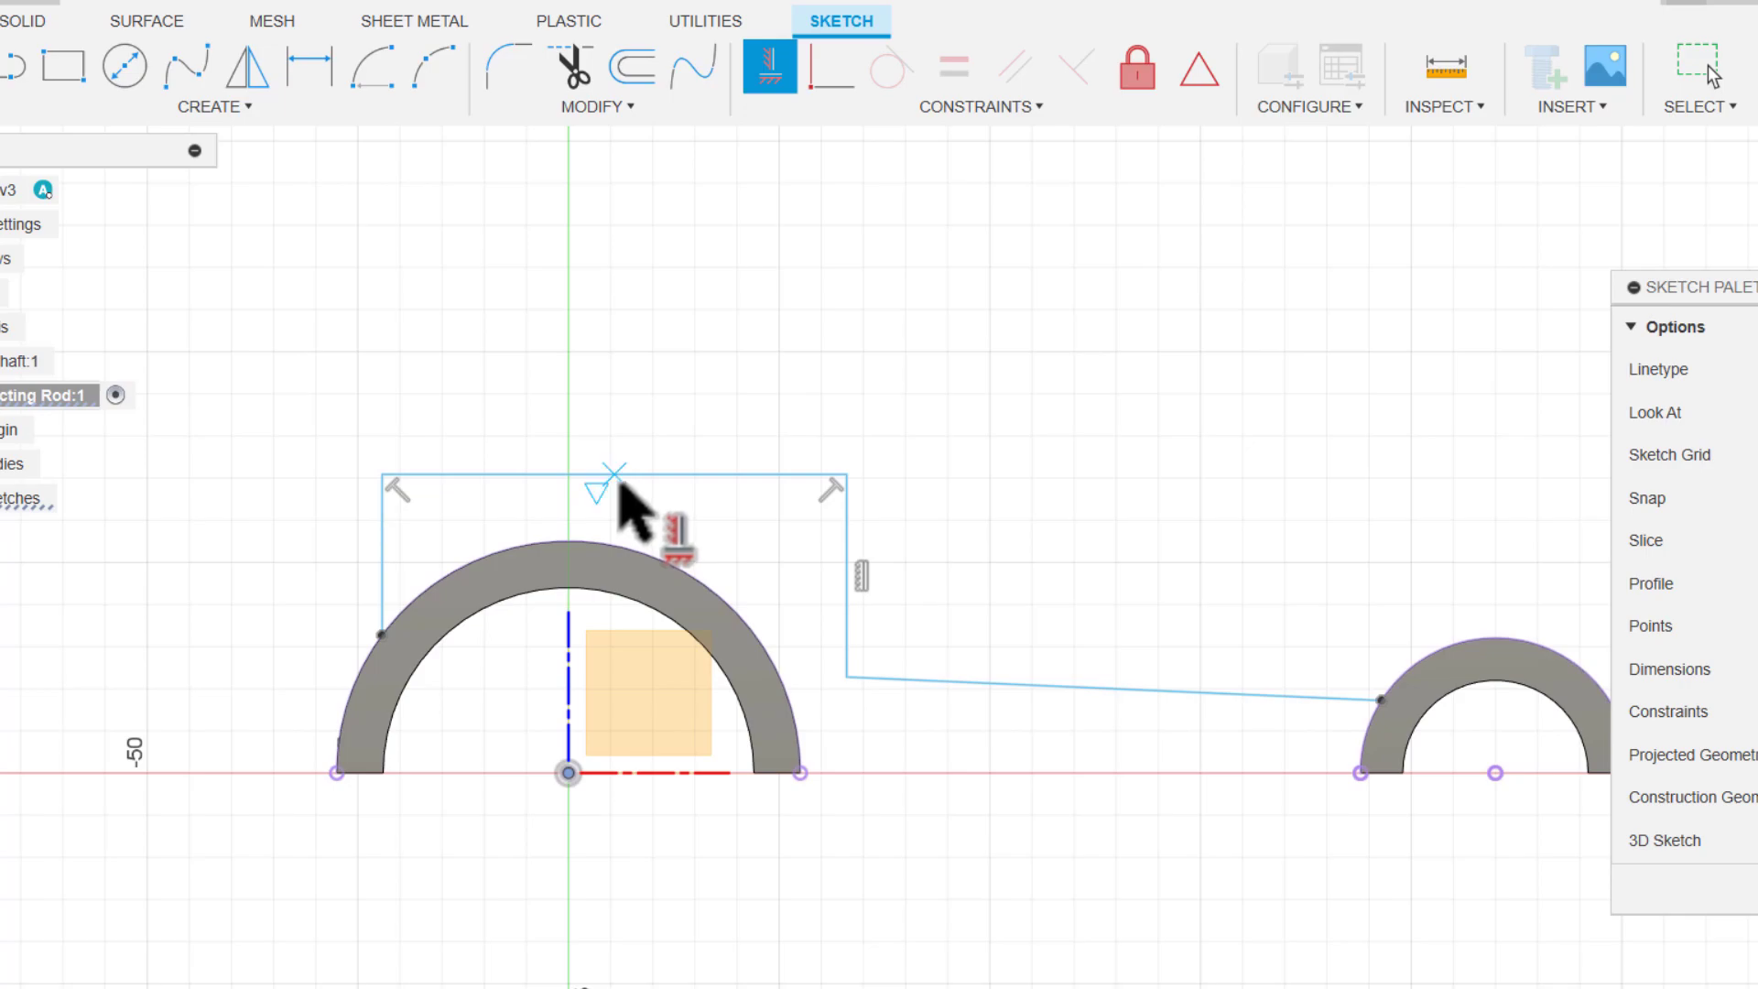
{"action": "left_click", "coordinate": [620, 475]}
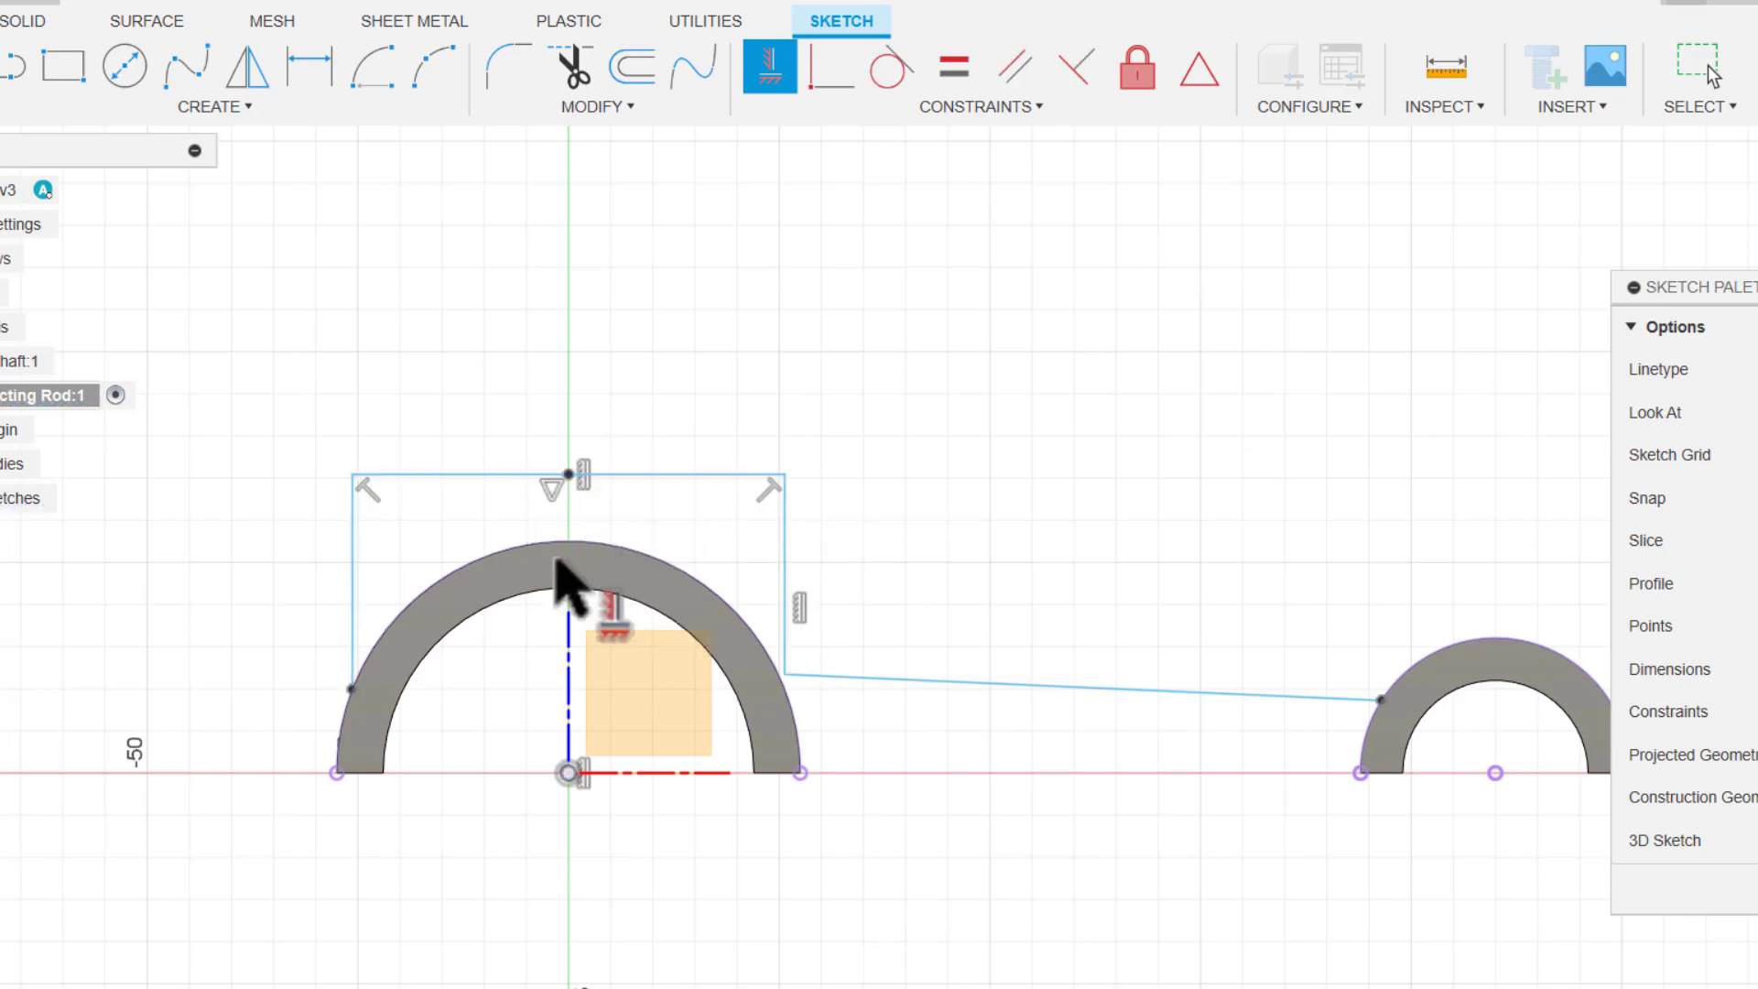
- Dimension the sloped line's small-end endpoint at a vertical height of 12 mm above the half ring's base corner
{"action": "scroll", "coordinate": [693, 371], "scroll_direction": "down", "scroll_amount": 2}
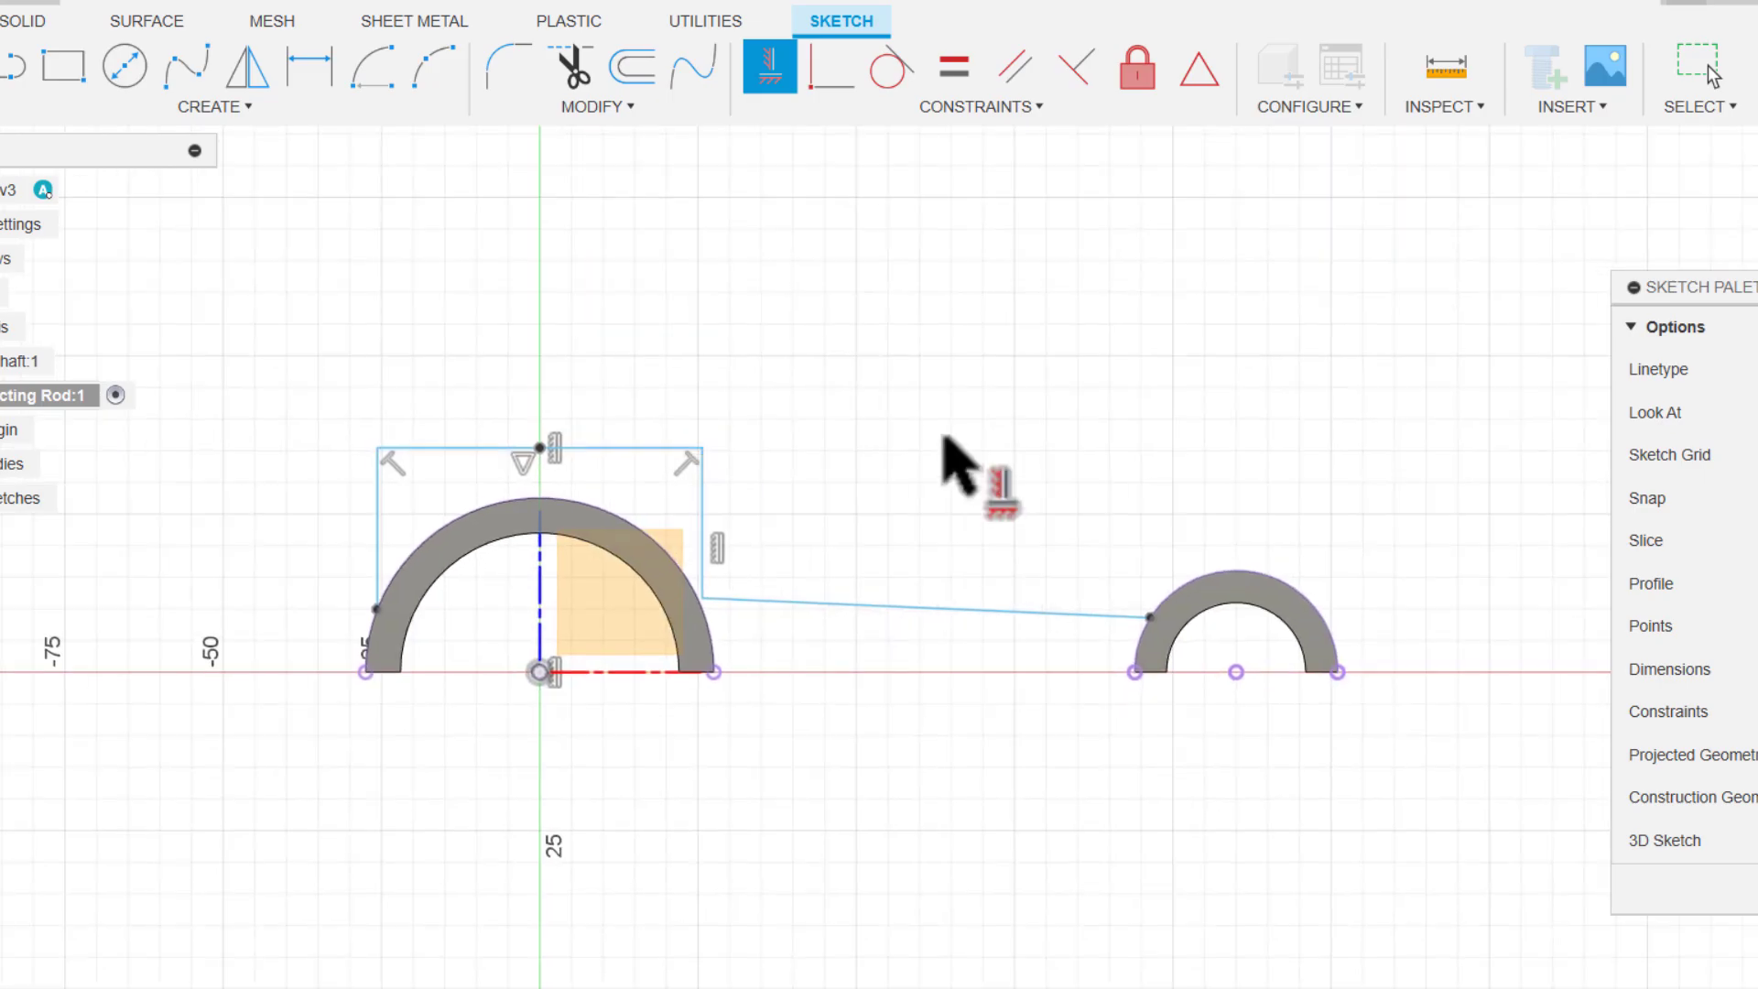
{"action": "left_click", "coordinate": [316, 73]}
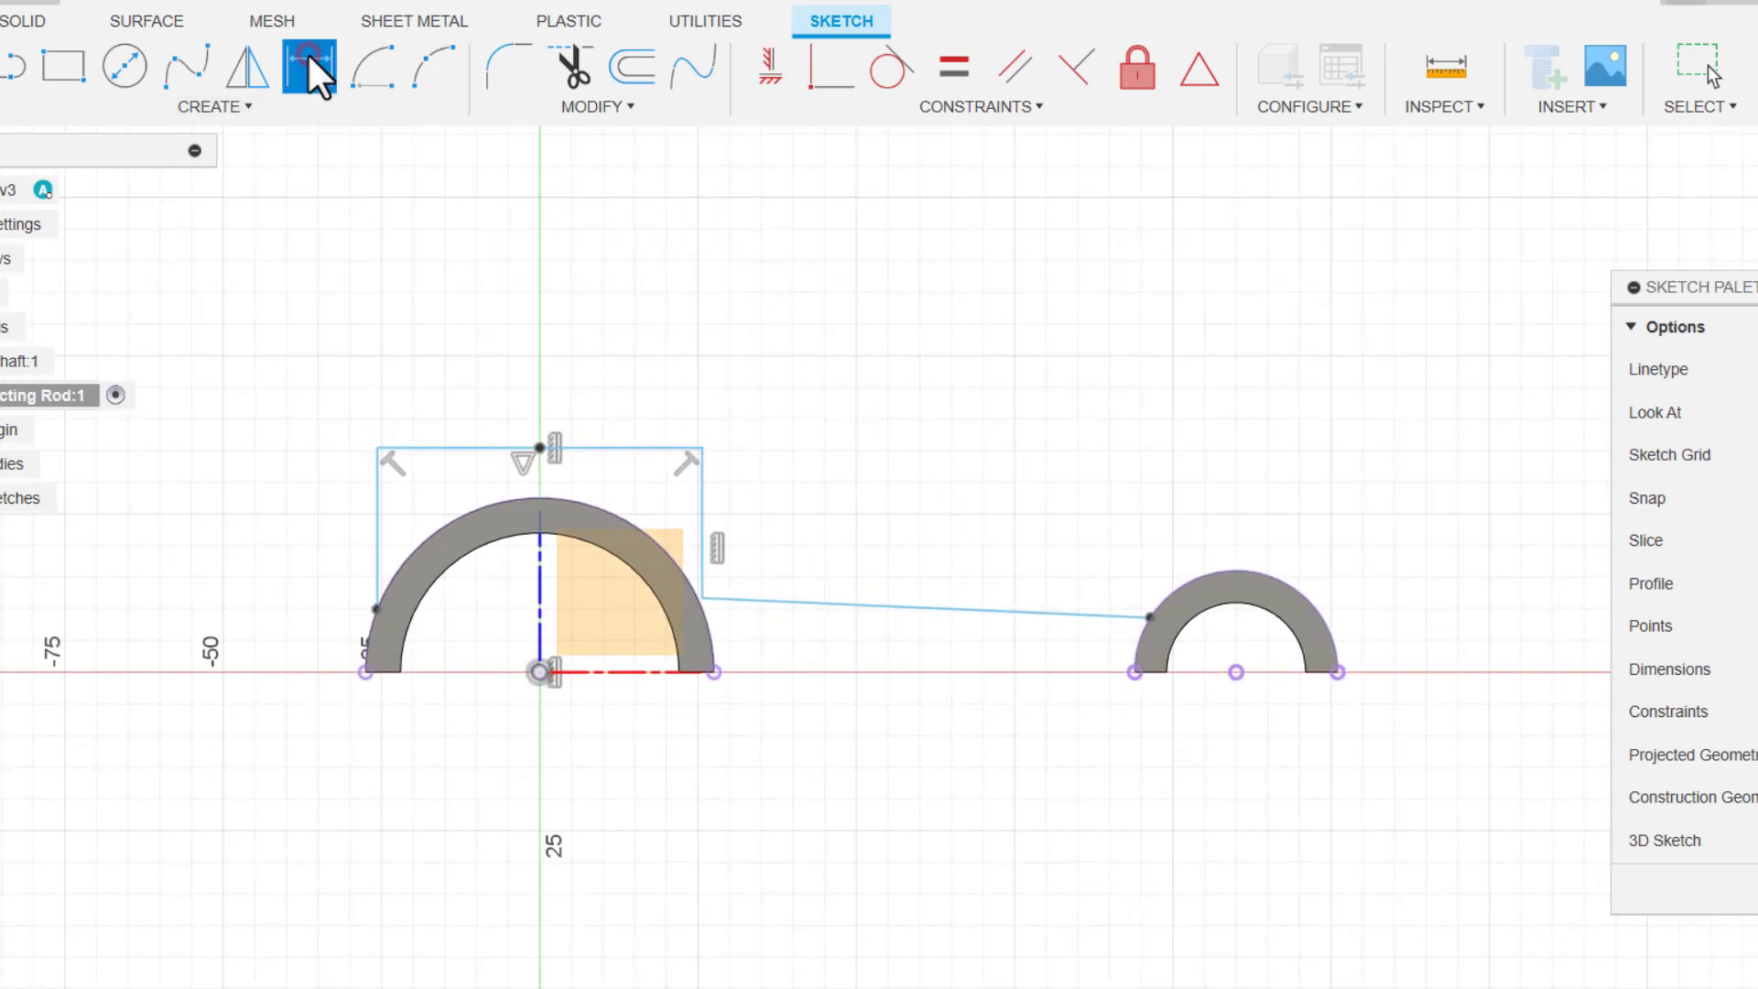
{"action": "left_click", "coordinate": [1151, 619]}
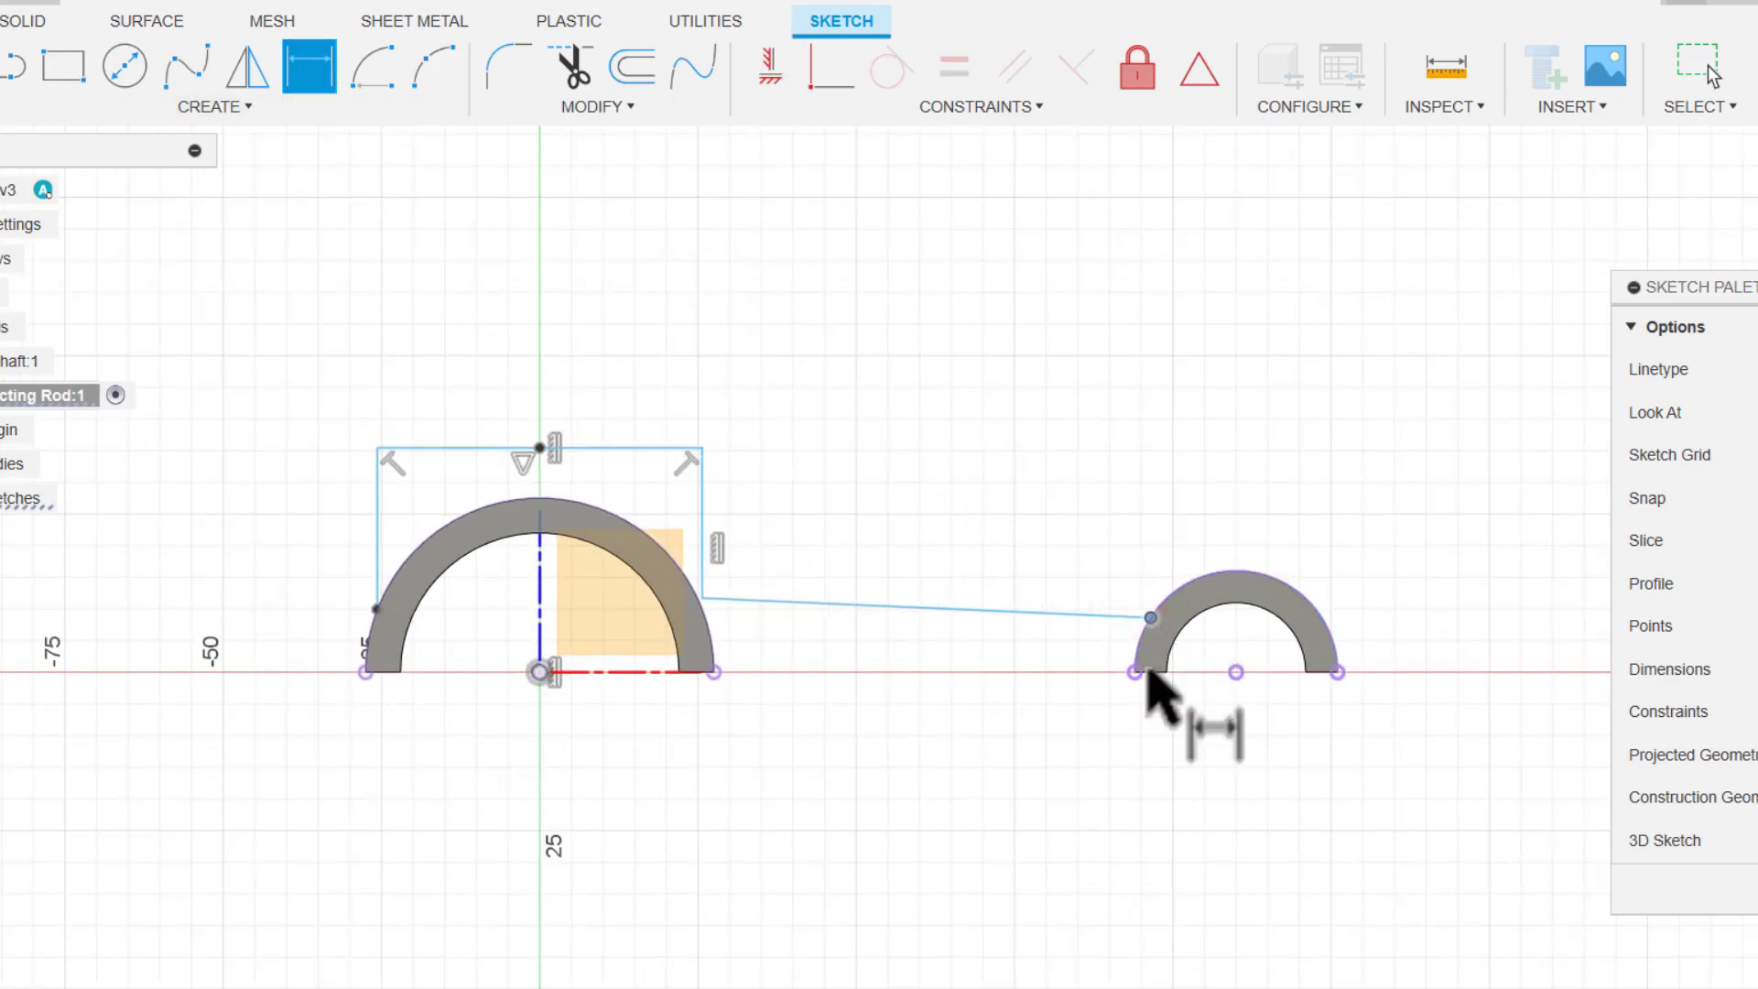
{"action": "left_click", "coordinate": [1135, 672]}
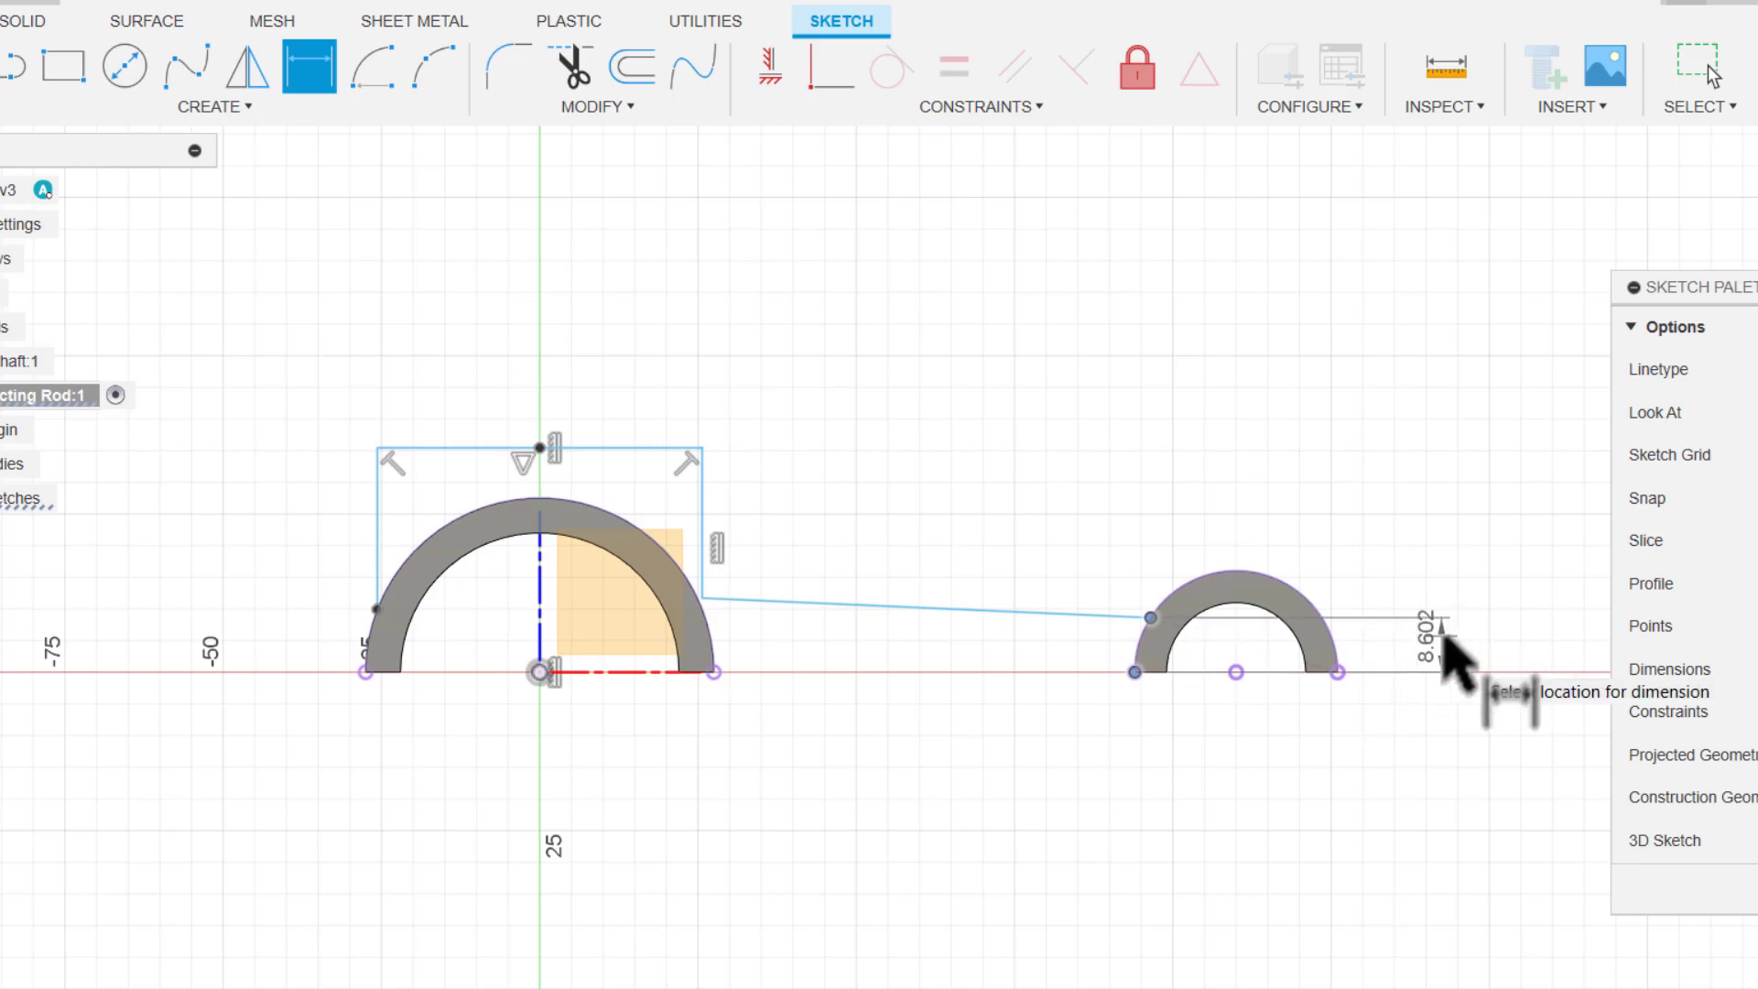
{"action": "left_click", "coordinate": [1446, 637]}
{"action": "key", "text": "Return"}
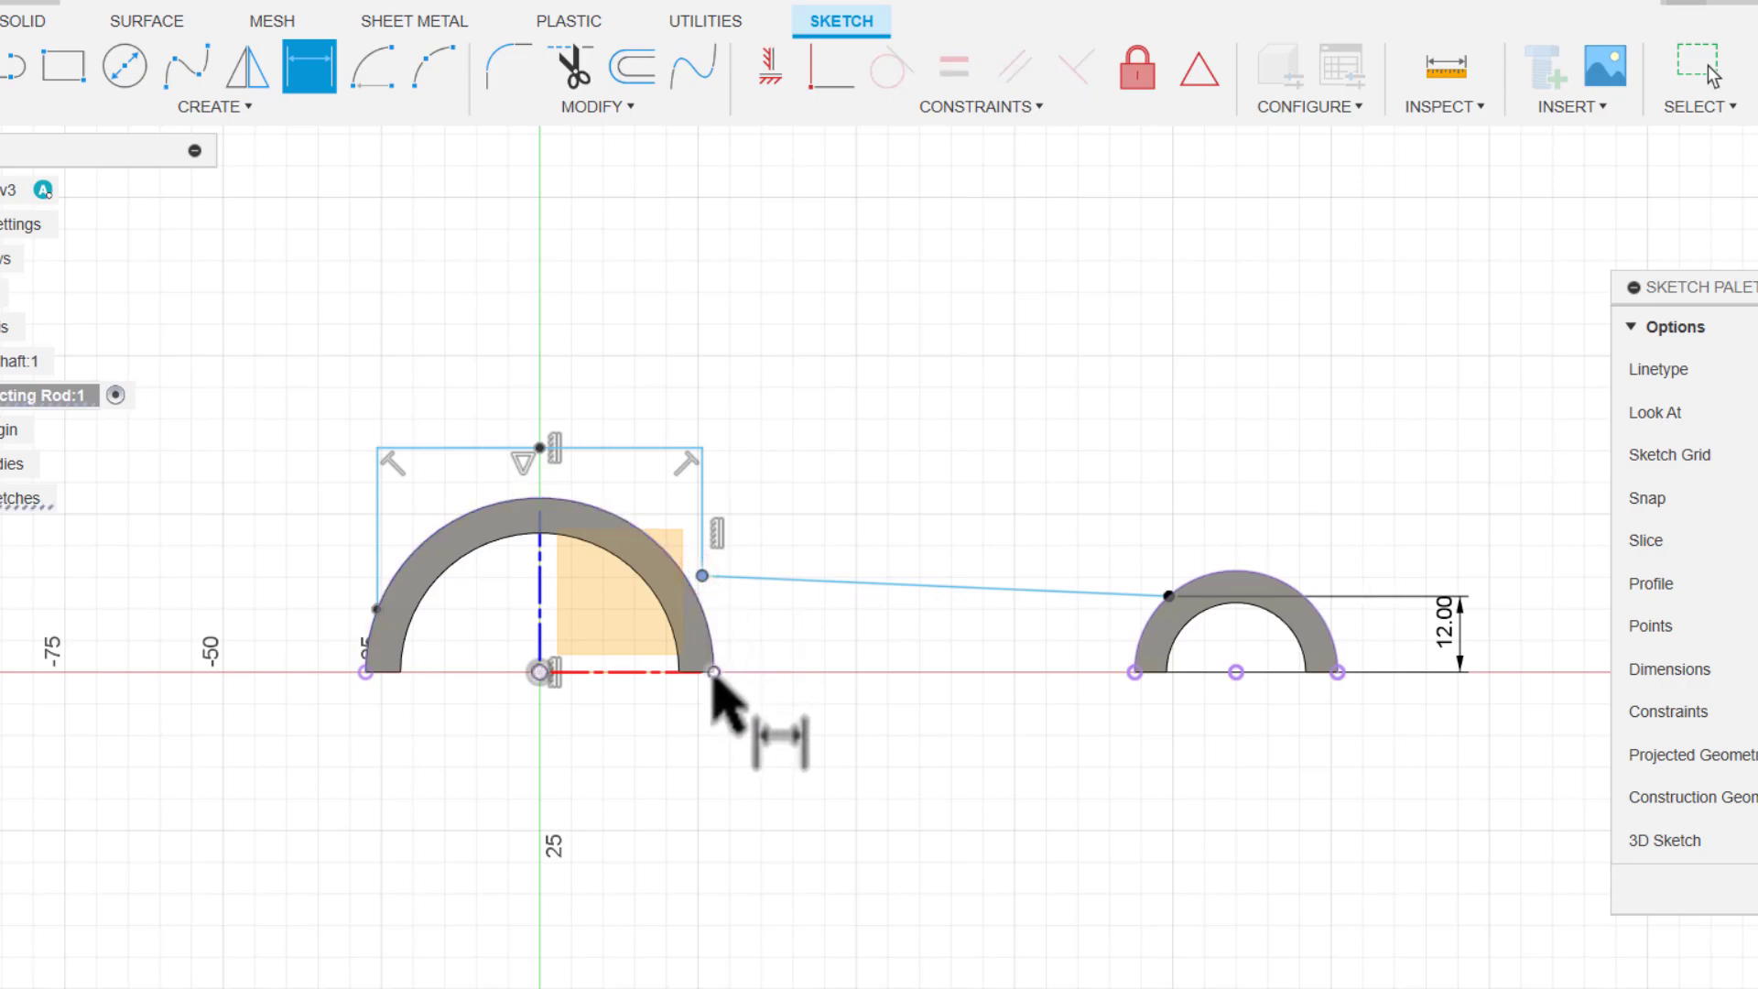
- Dimension the sloped line's big-end endpoint at a vertical height of 14 mm above the big ring's base corner
{"action": "left_click", "coordinate": [724, 677]}
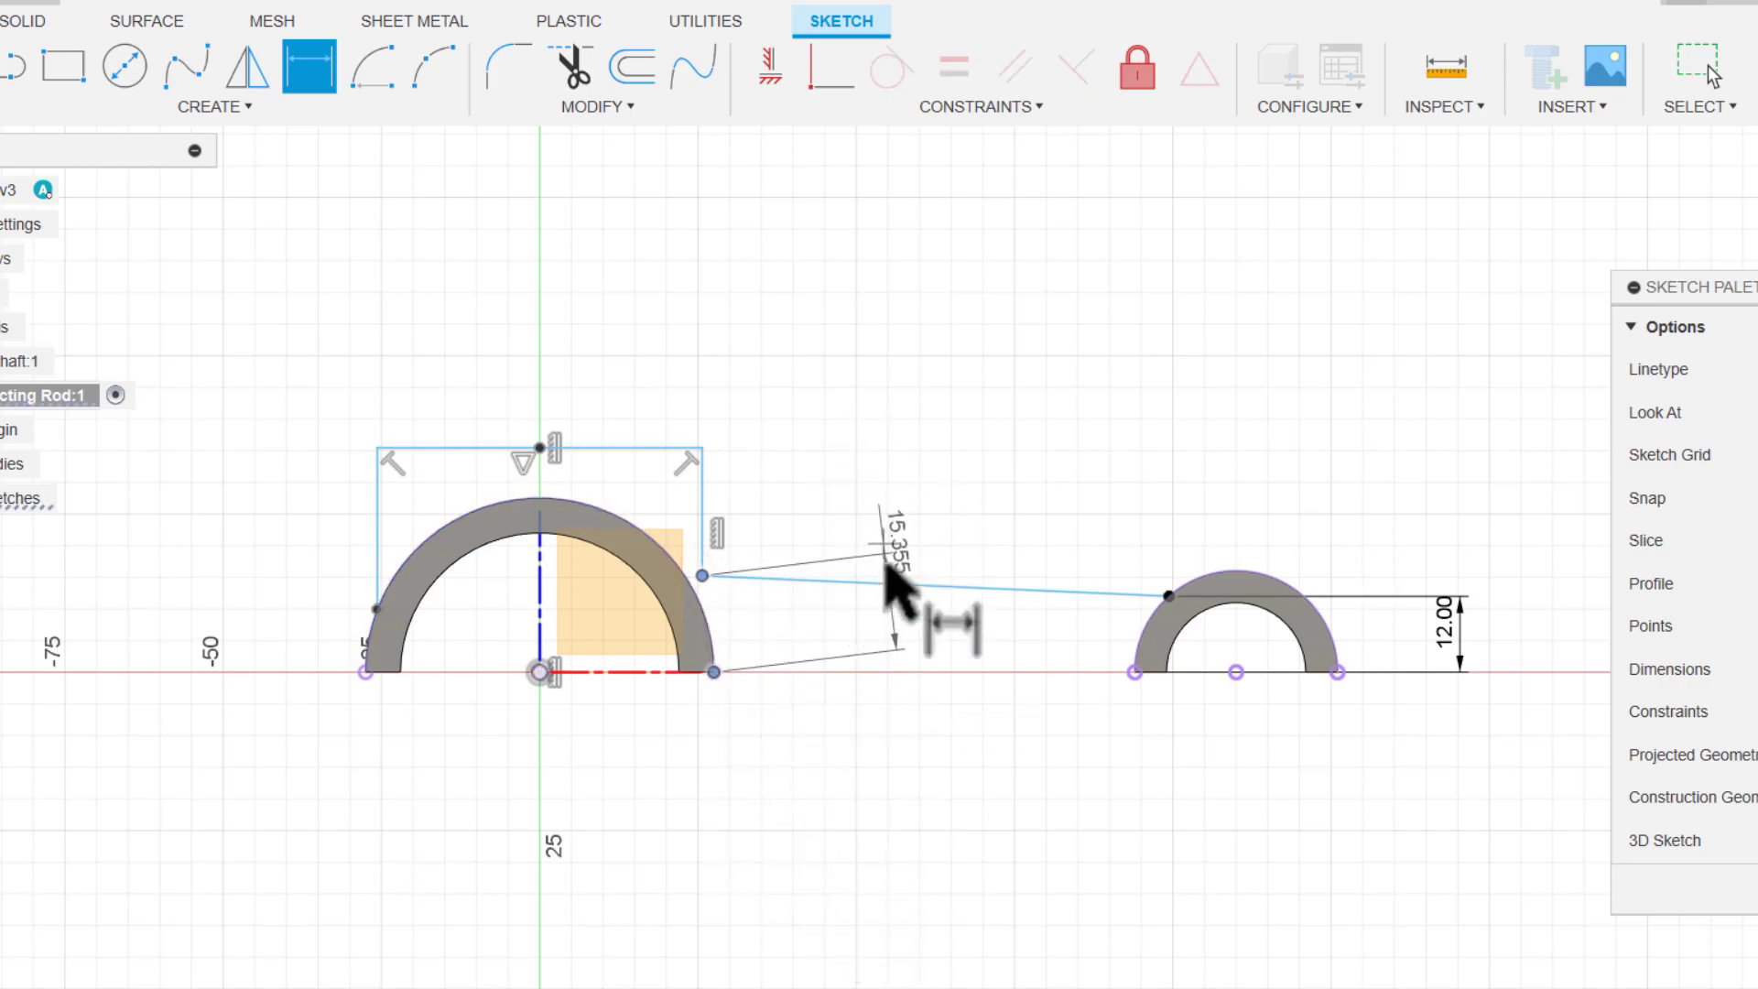
{"action": "left_click", "coordinate": [956, 645]}
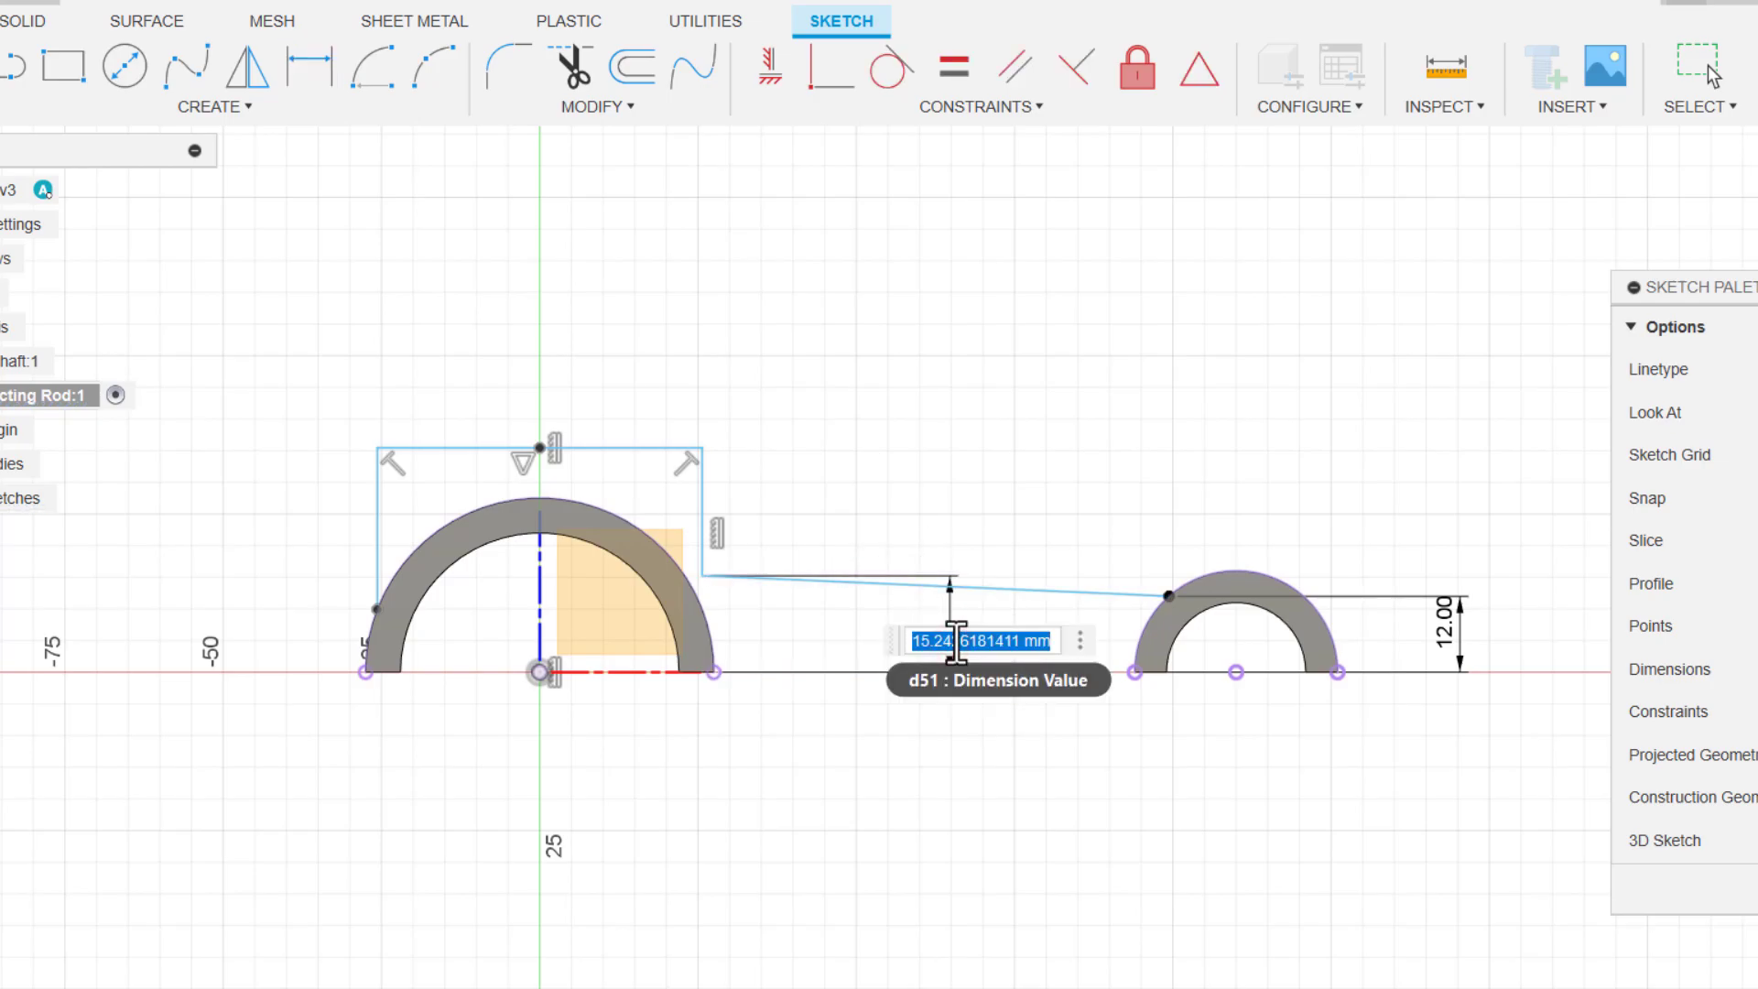
{"action": "type", "text": "14"}
{"action": "key", "text": "Return"}
- Dimension the horizontal line above the big end to a length of 50 mm
{"action": "scroll", "coordinate": [640, 457], "scroll_direction": "up", "scroll_amount": 3}
{"action": "left_click", "coordinate": [622, 449]}
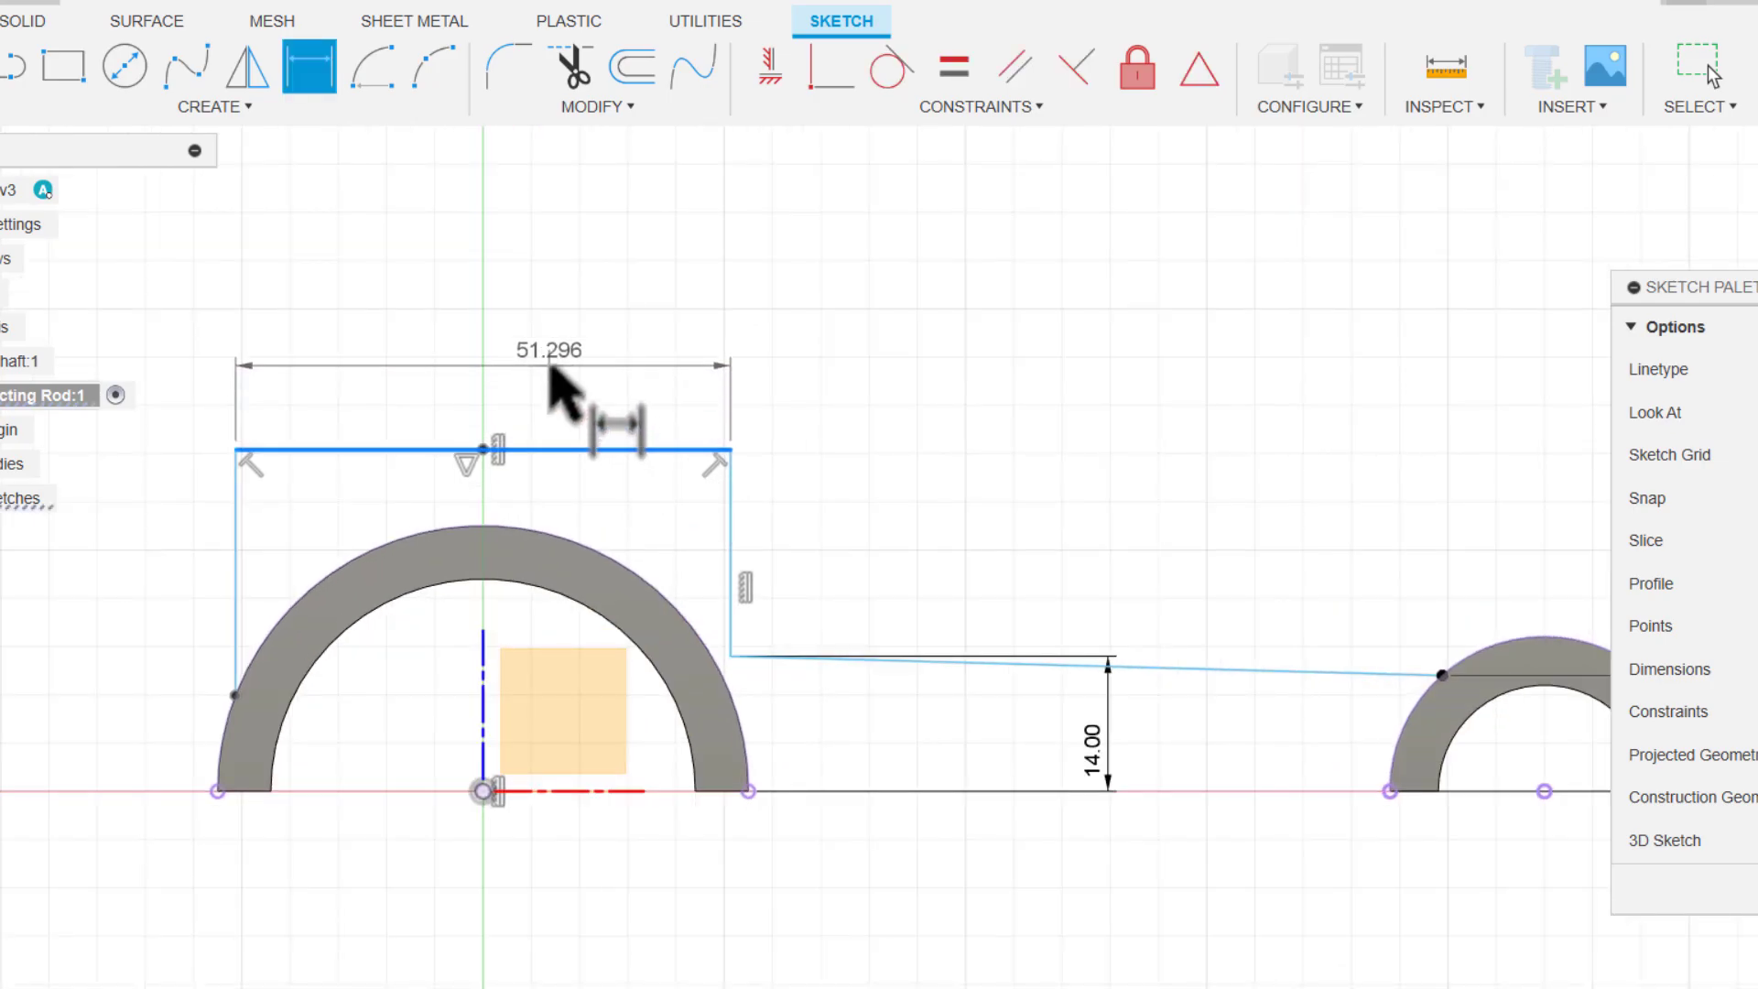
{"action": "left_click", "coordinate": [550, 360]}
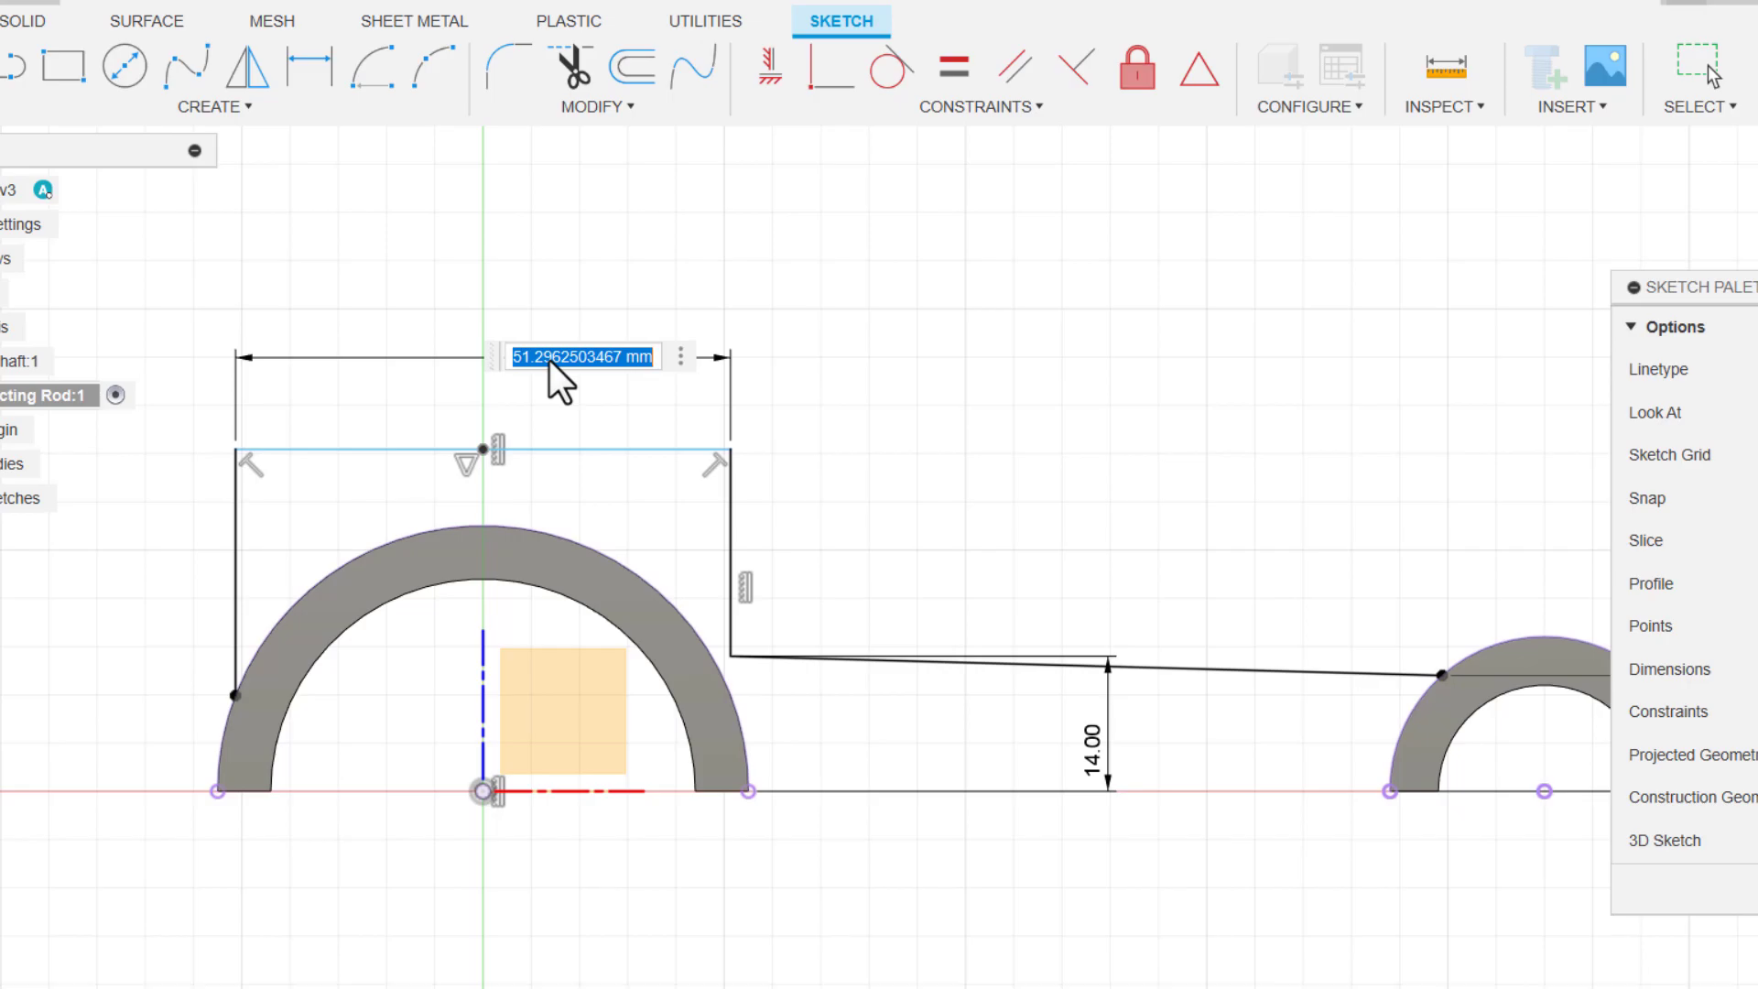
{"action": "type", "text": "50"}
{"action": "key", "text": "Return"}
- Set the distance from the horizontal line above the big end to the origin to 33 mm
{"action": "scroll", "coordinate": [579, 417], "scroll_direction": "down", "scroll_amount": 1}
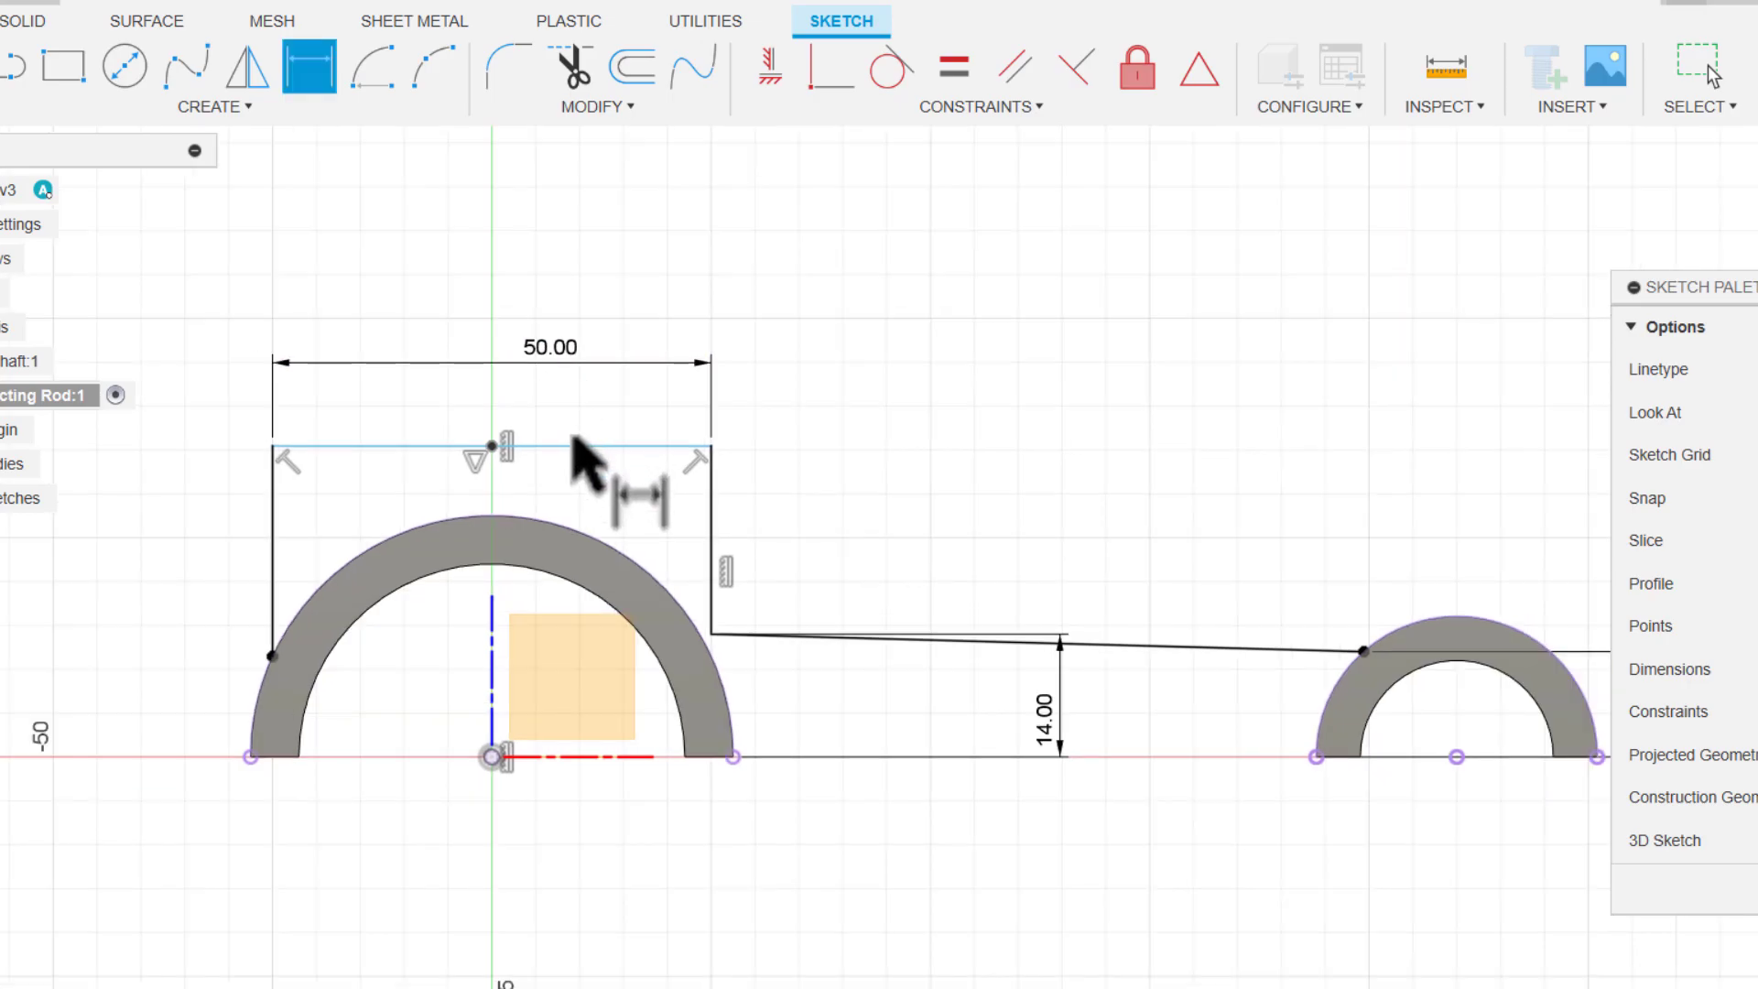
{"action": "left_click", "coordinate": [634, 447]}
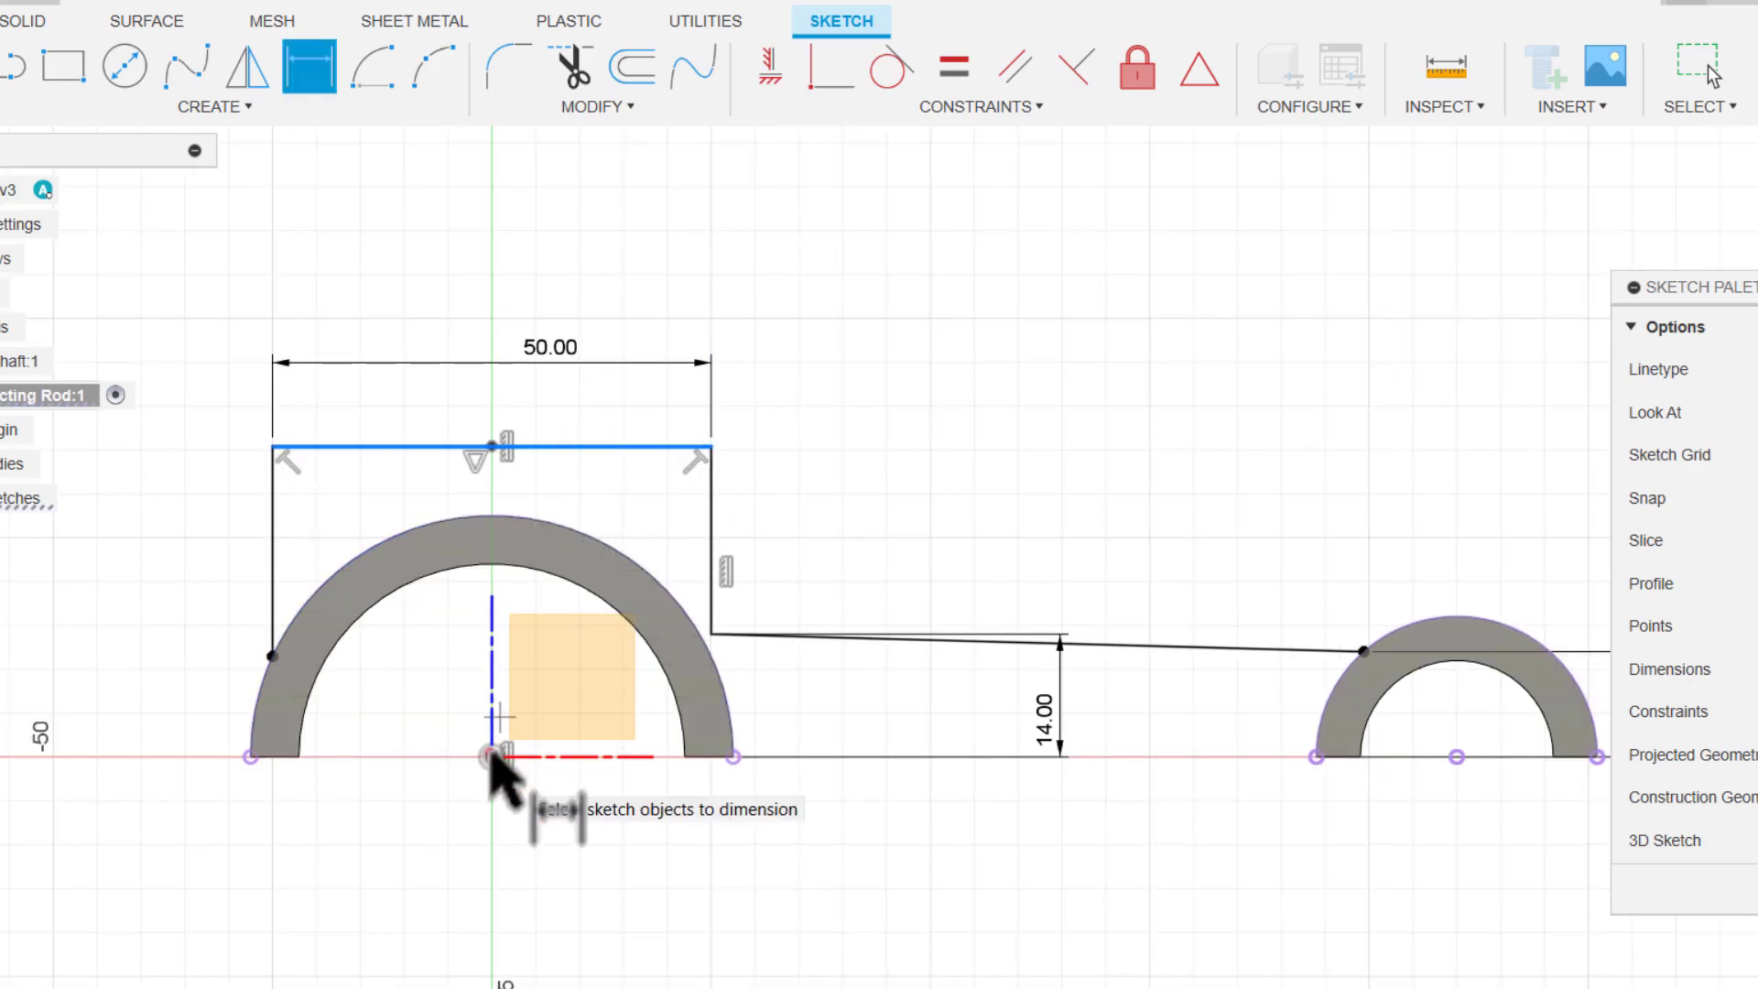
{"action": "left_click", "coordinate": [492, 756]}
{"action": "left_click", "coordinate": [163, 616]}
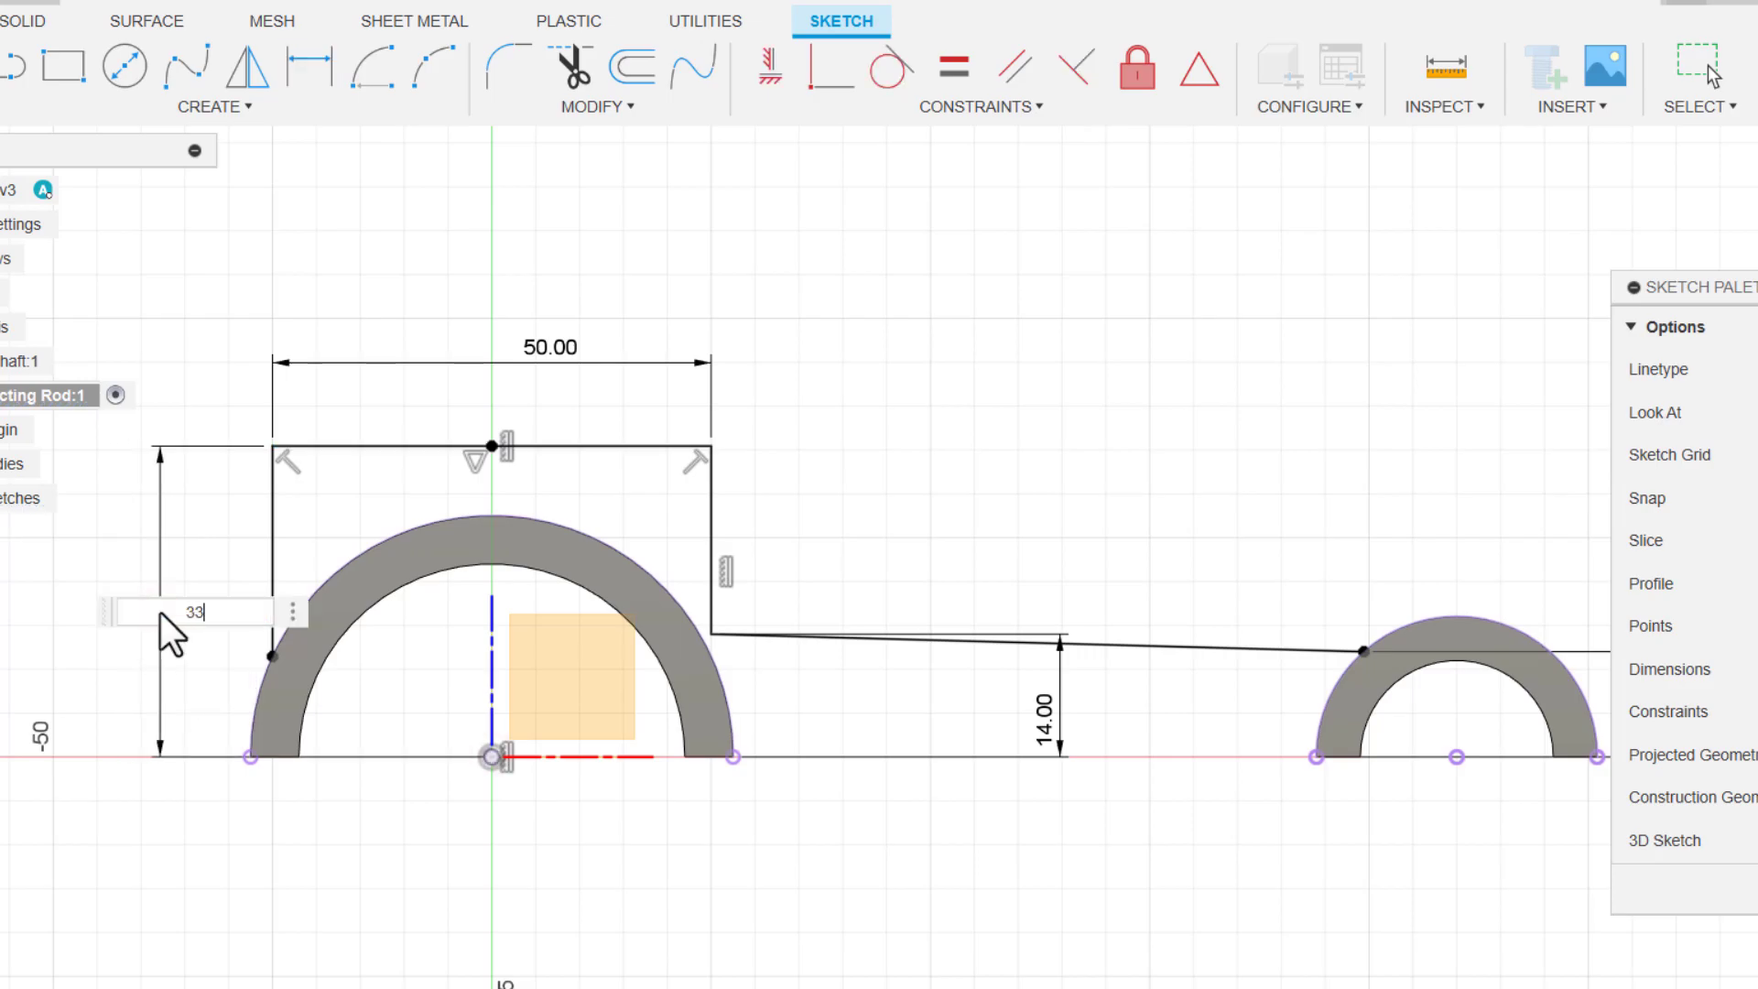
{"action": "type", "text": "33"}
{"action": "key", "text": "Return"}
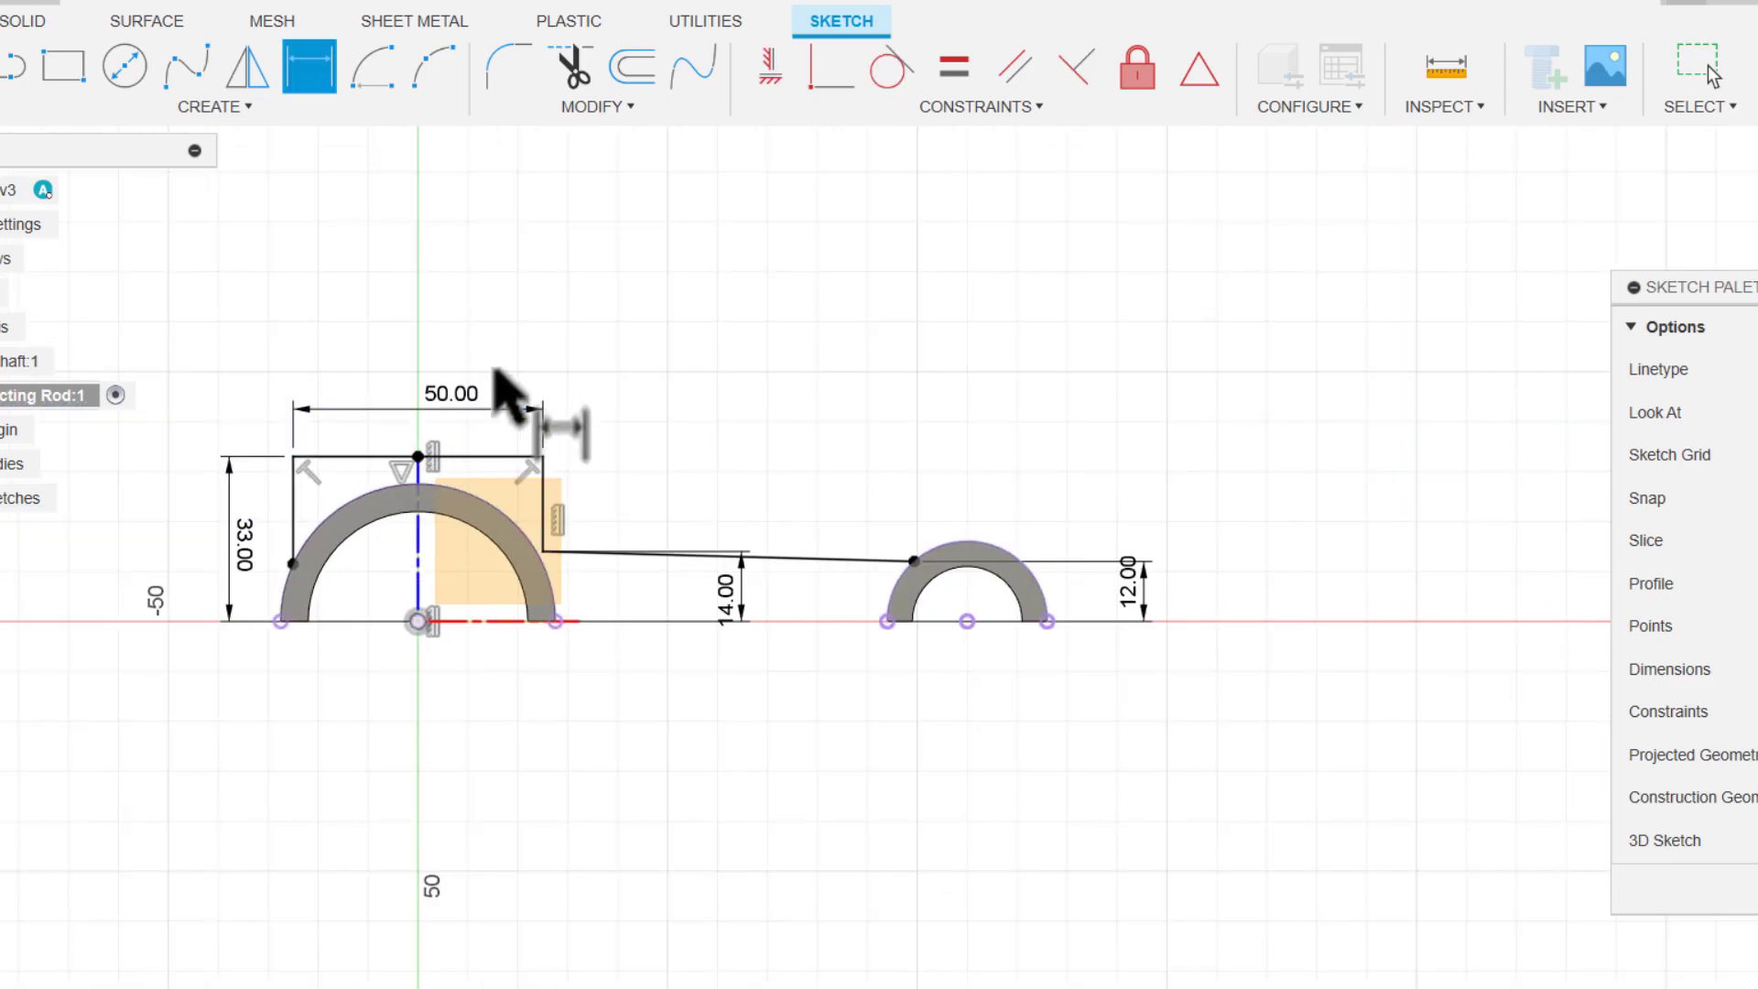
{"action": "scroll", "coordinate": [576, 403], "scroll_direction": "up", "scroll_amount": 3}
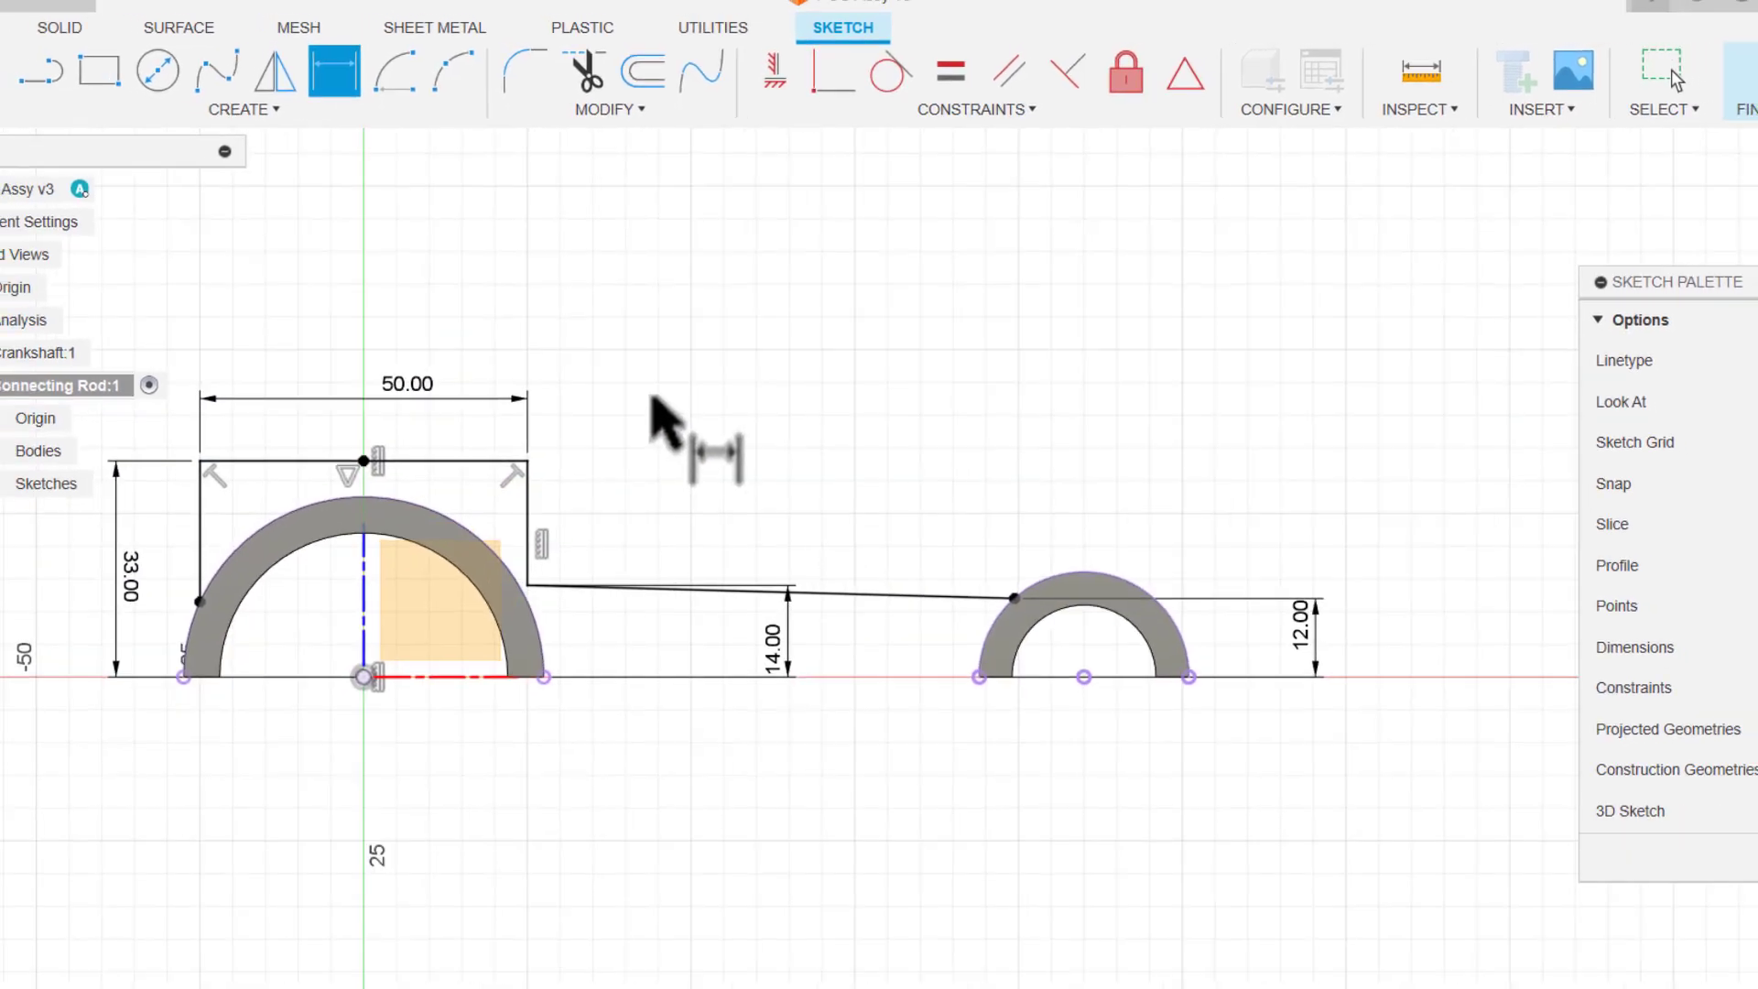